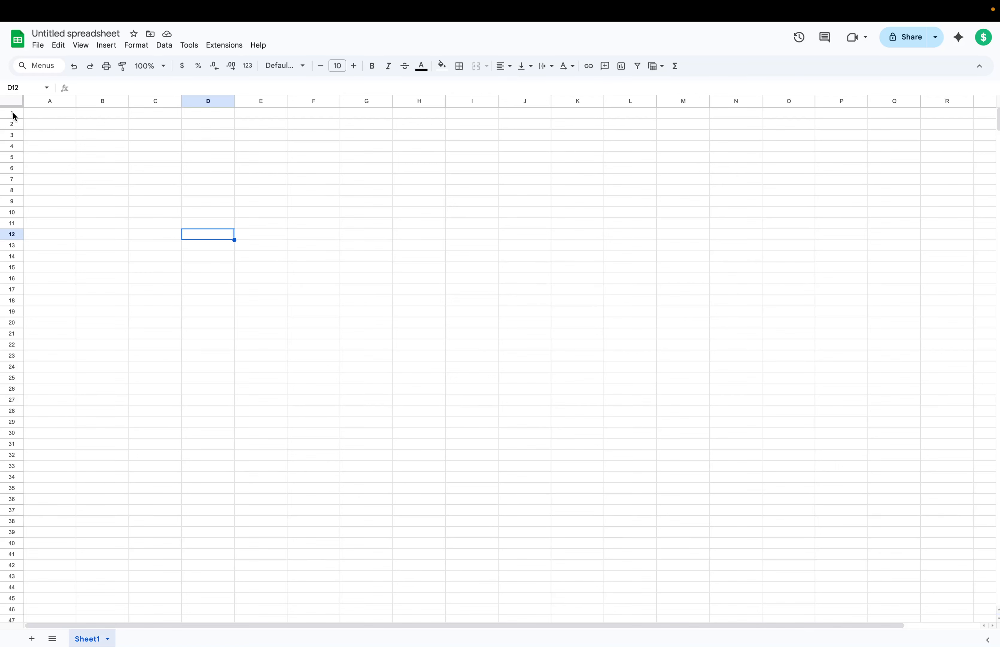
Step: Rename the untitled spreadsheet as WealthOS
{"action": "left_click", "coordinate": [67, 34]}
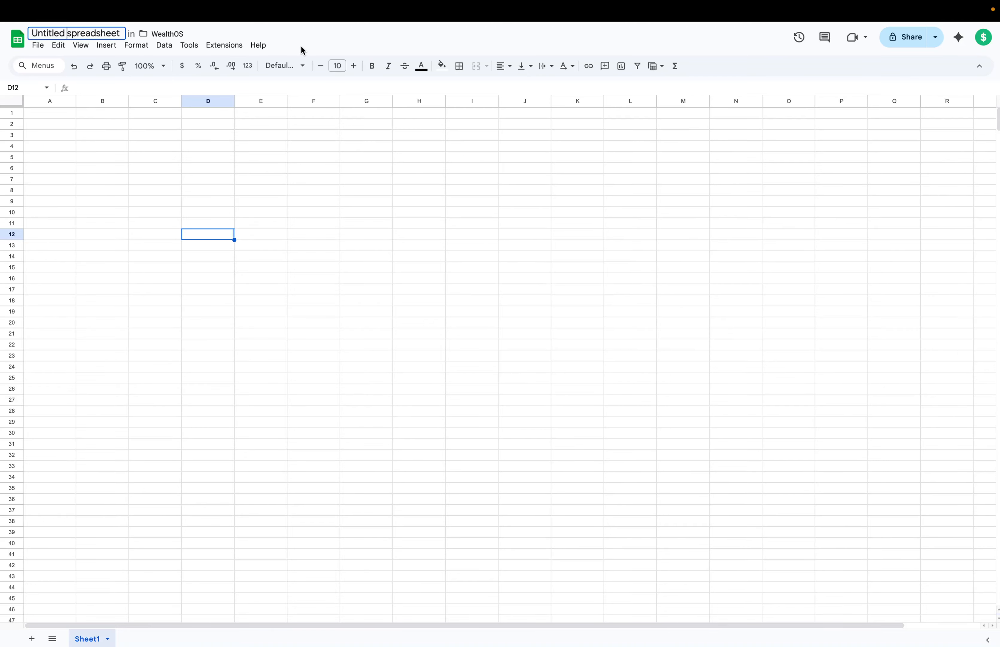
{"action": "key", "text": "ctrl+a"}
{"action": "type", "text": "Wealth"}
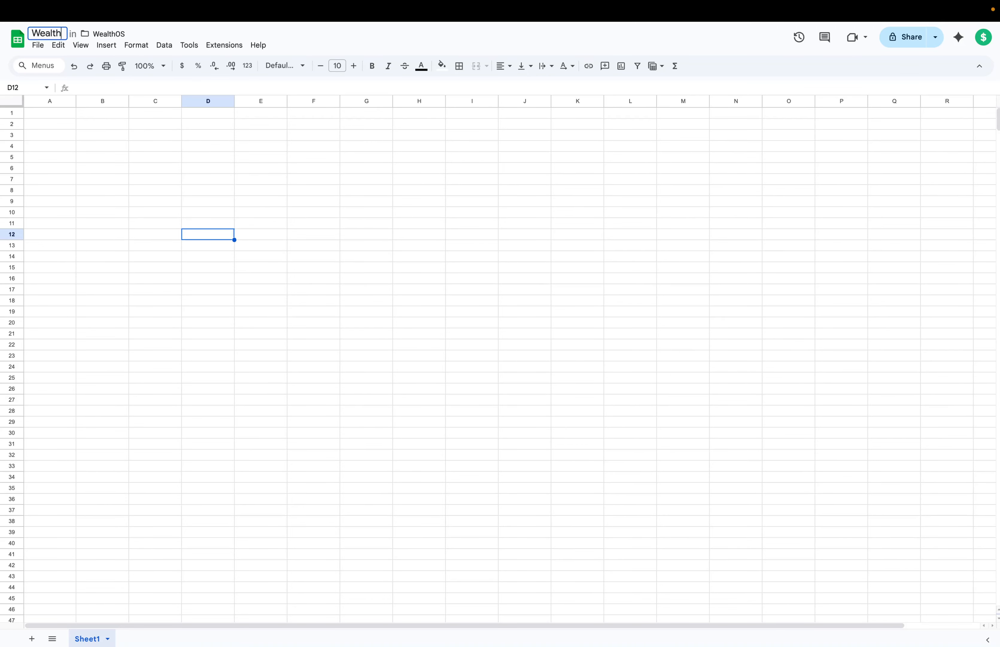
{"action": "type", "text": "OS"}
{"action": "left_click", "coordinate": [44, 126]}
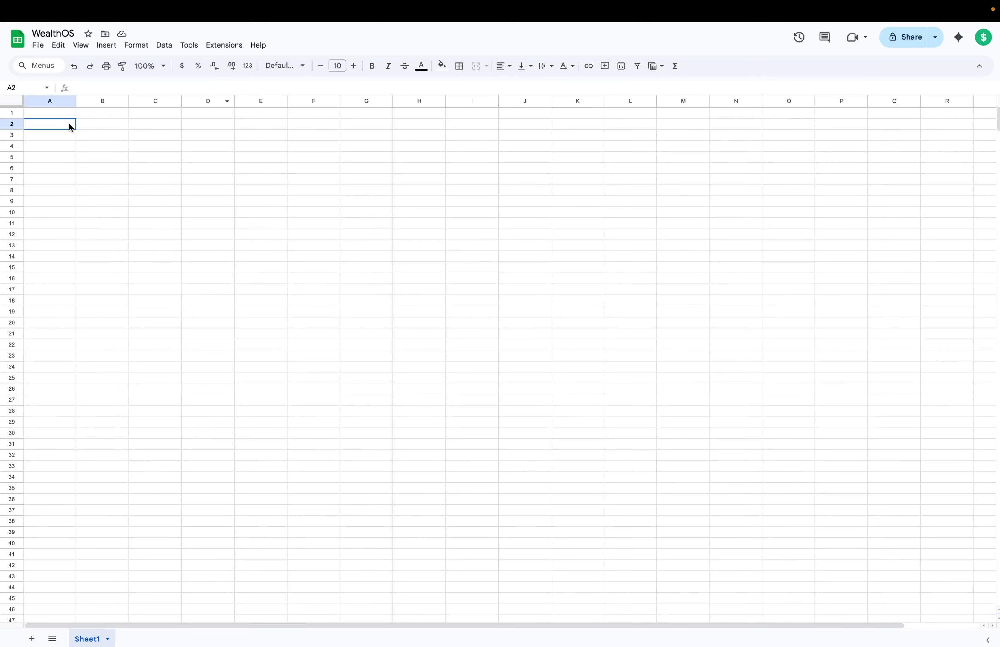
Step: Resize rows 1 and 2 to a height of 9 pixels
{"action": "left_click_drag", "start_coordinate": [13, 113], "coordinate": [14, 124]}
{"action": "right_click", "coordinate": [14, 123]}
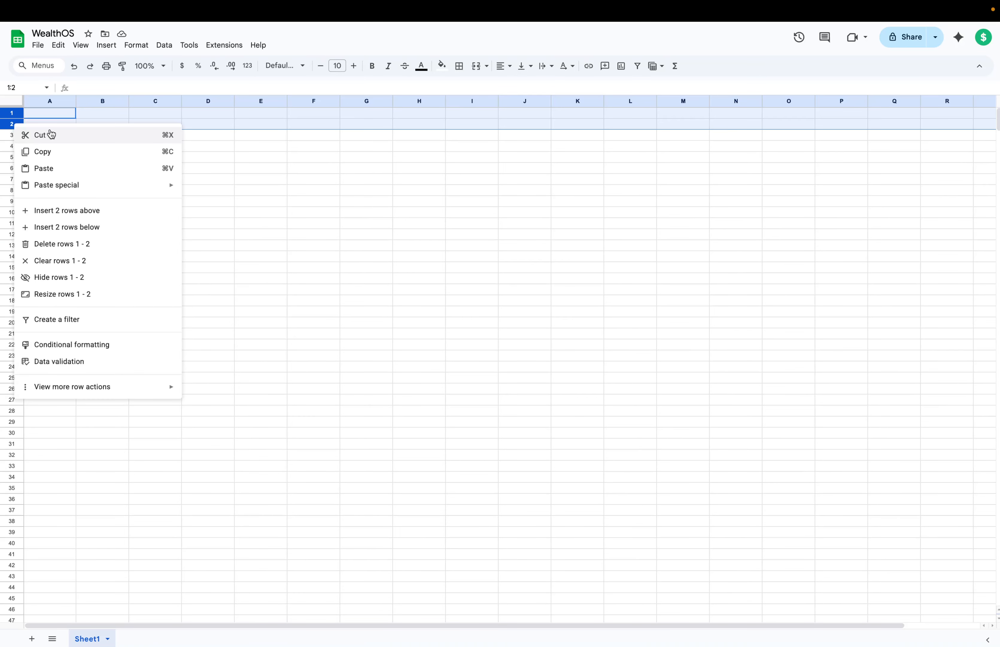
{"action": "left_click", "coordinate": [59, 295]}
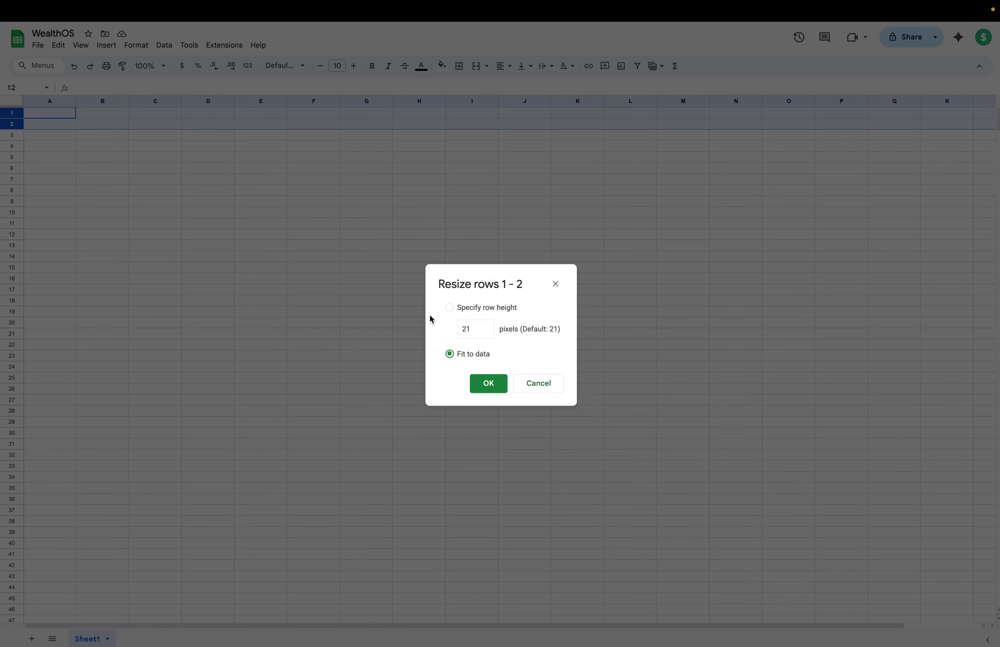
{"action": "type", "text": "10"}
{"action": "key", "text": "Return"}
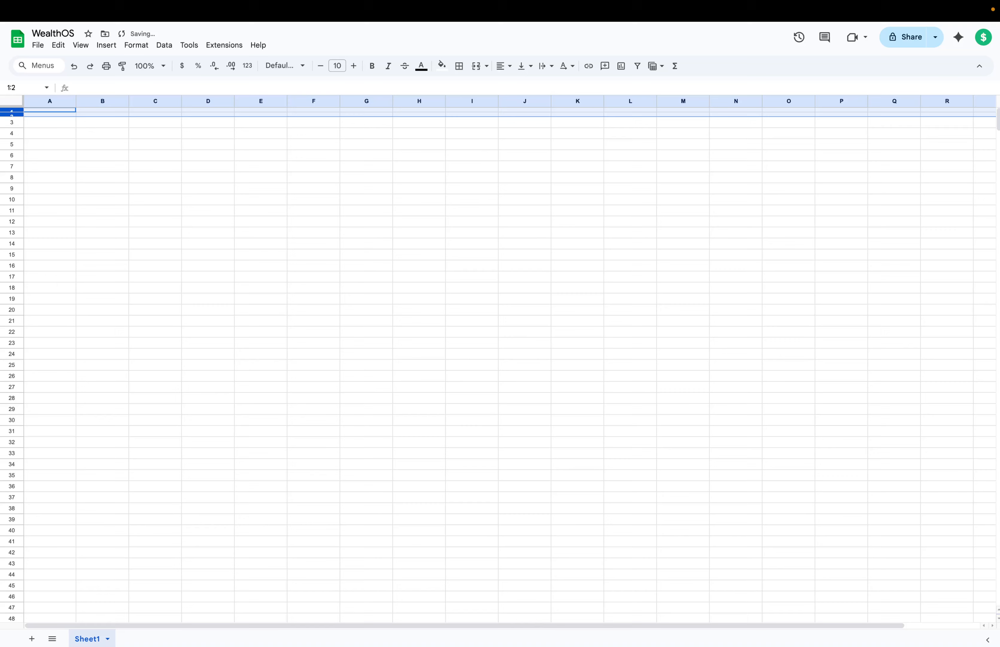
{"action": "left_click", "coordinate": [249, 266]}
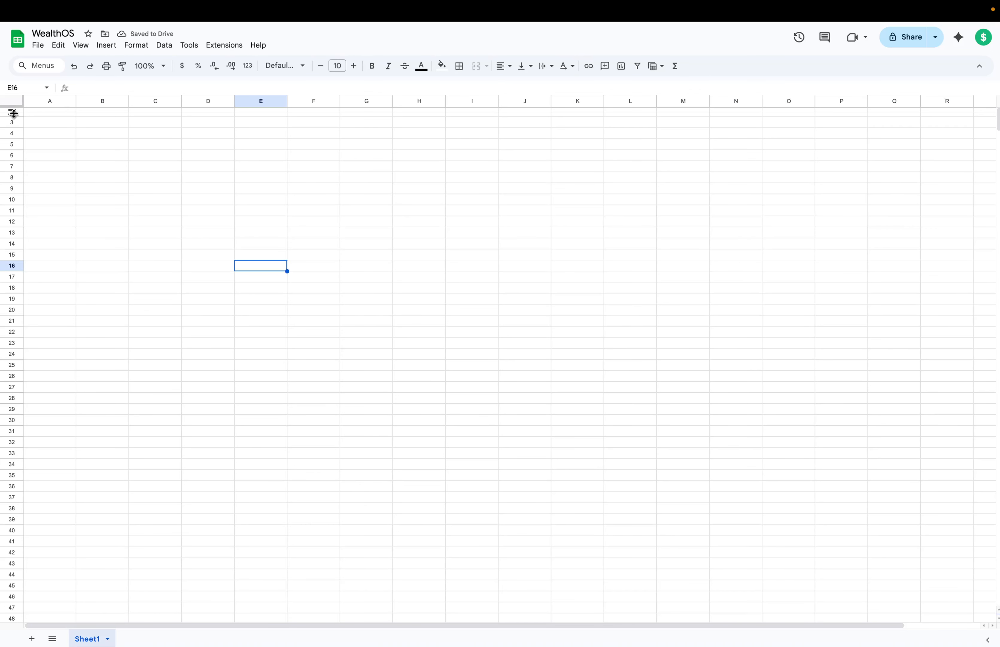
Step: Resize columns A and B to a width of 9 pixels
{"action": "left_click_drag", "start_coordinate": [50, 102], "coordinate": [99, 101]}
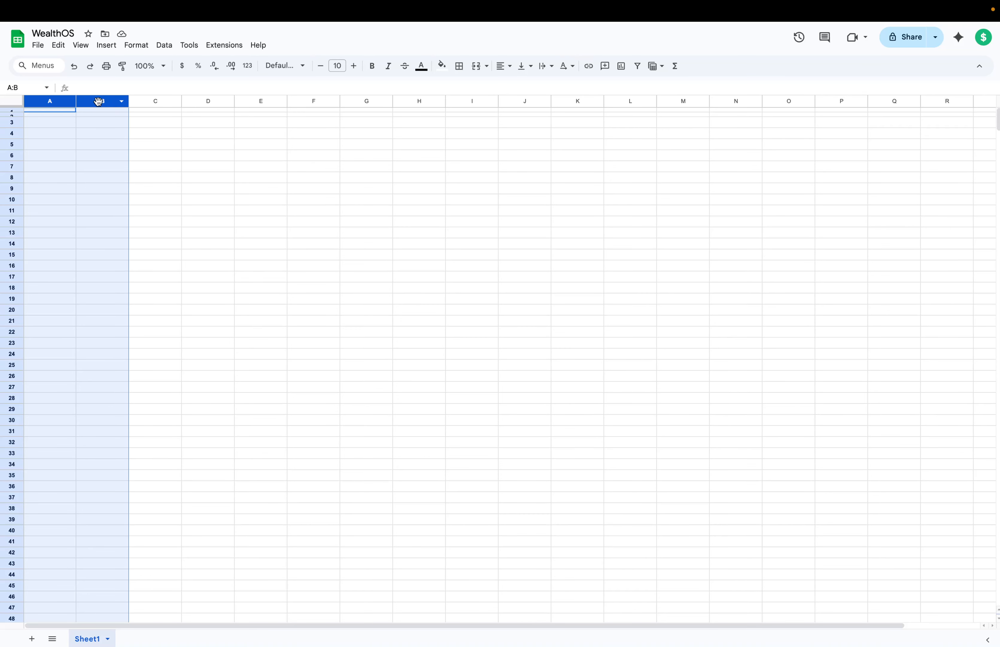
{"action": "right_click", "coordinate": [99, 101]}
{"action": "left_click", "coordinate": [168, 272]}
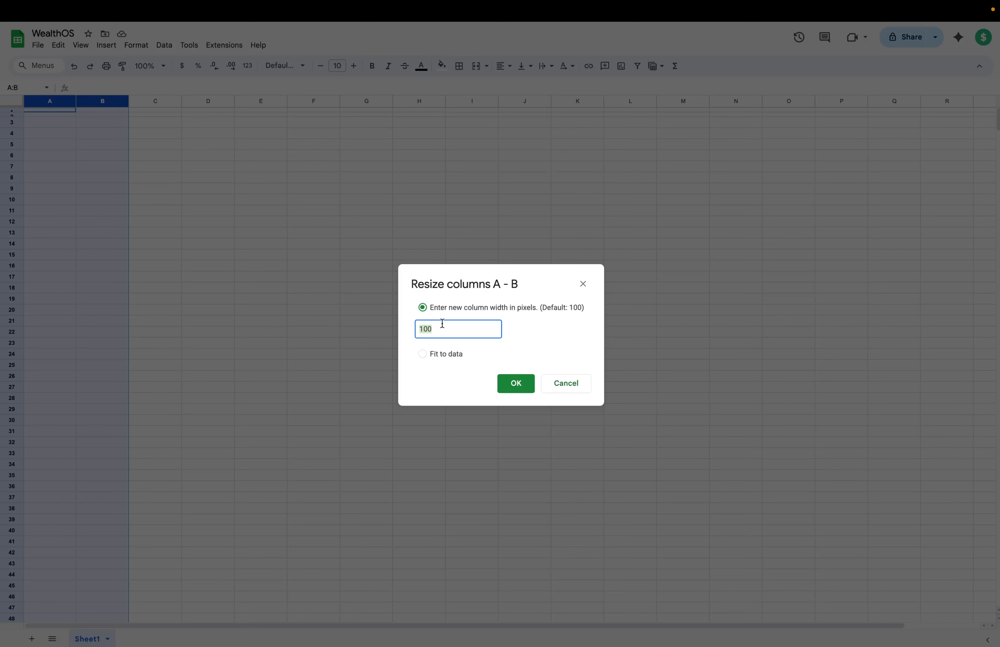
{"action": "type", "text": "10"}
{"action": "key", "text": "Return"}
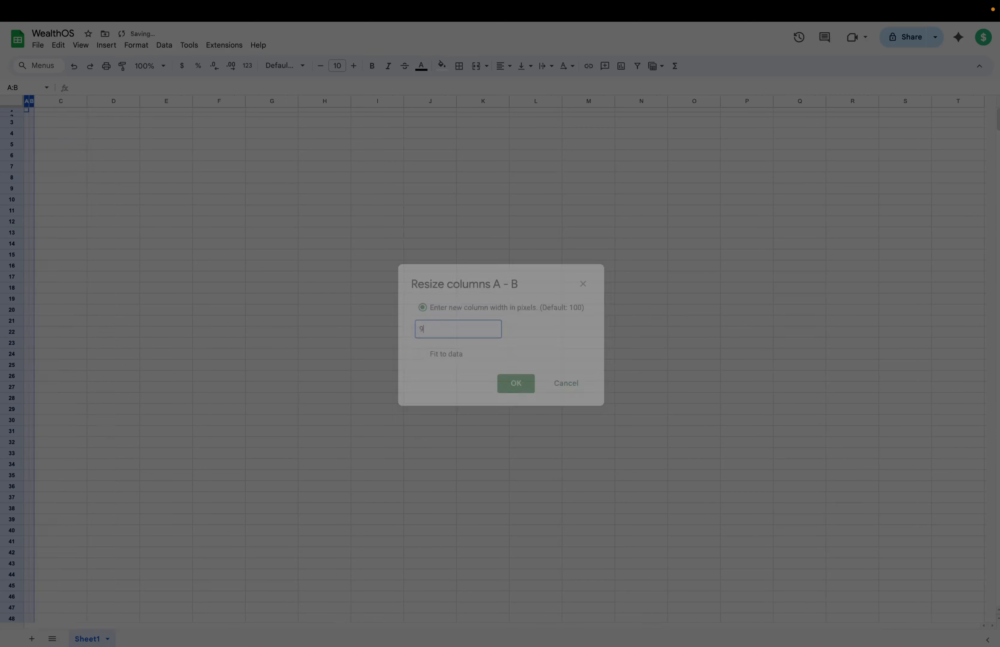
{"action": "left_click", "coordinate": [151, 196]}
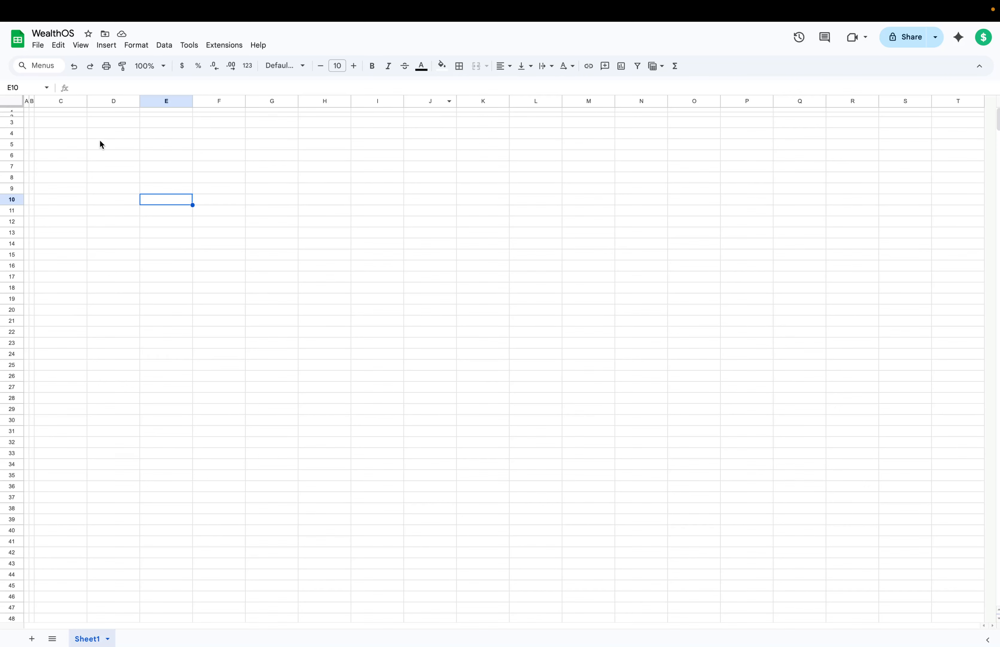
{"action": "left_click", "coordinate": [26, 101]}
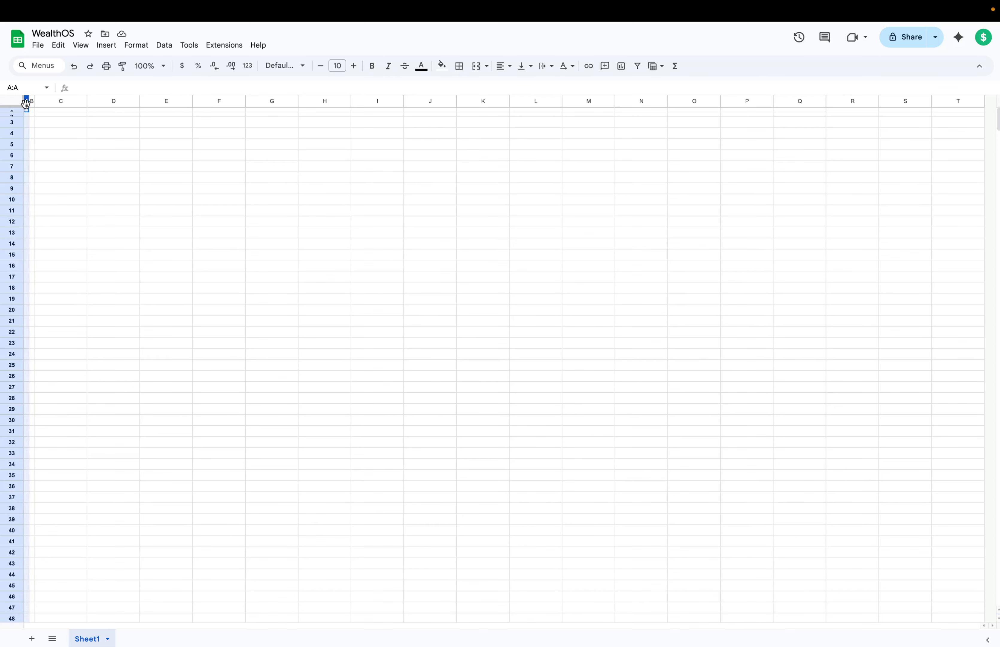
{"action": "left_click", "coordinate": [223, 103], "text": "shift"}
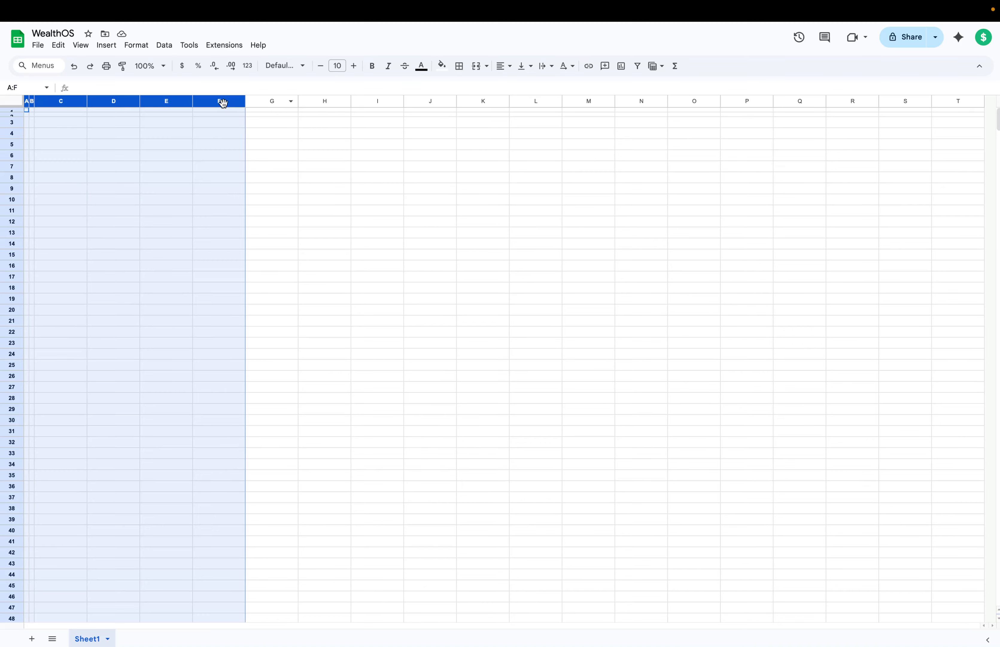
{"action": "left_click", "coordinate": [264, 163]}
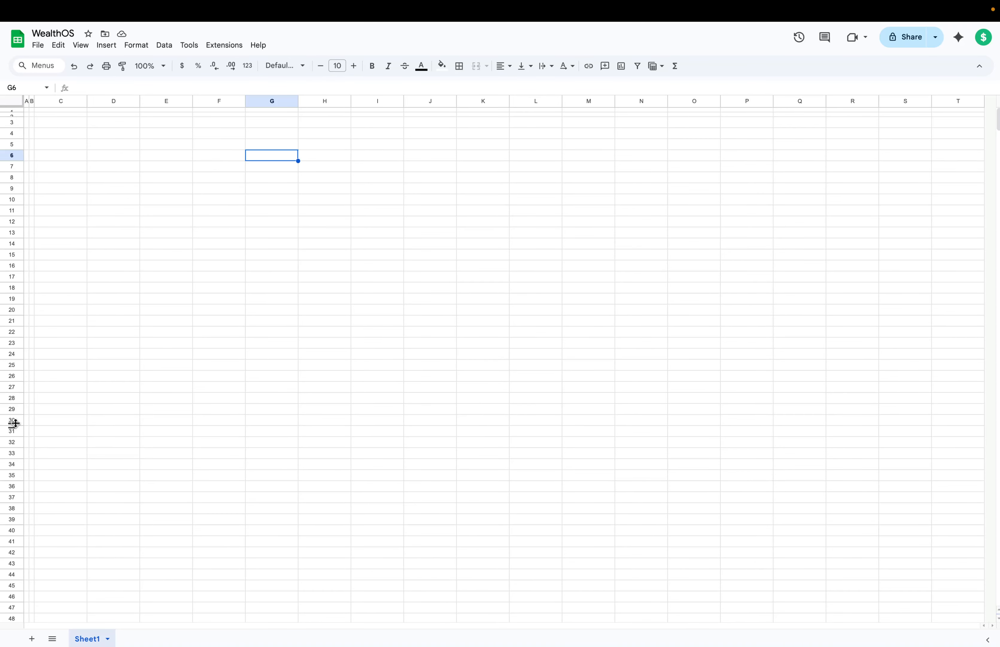
Step: Delete all rows from 31 through 996 so the sheet ends at row 30
{"action": "left_click", "coordinate": [13, 433]}
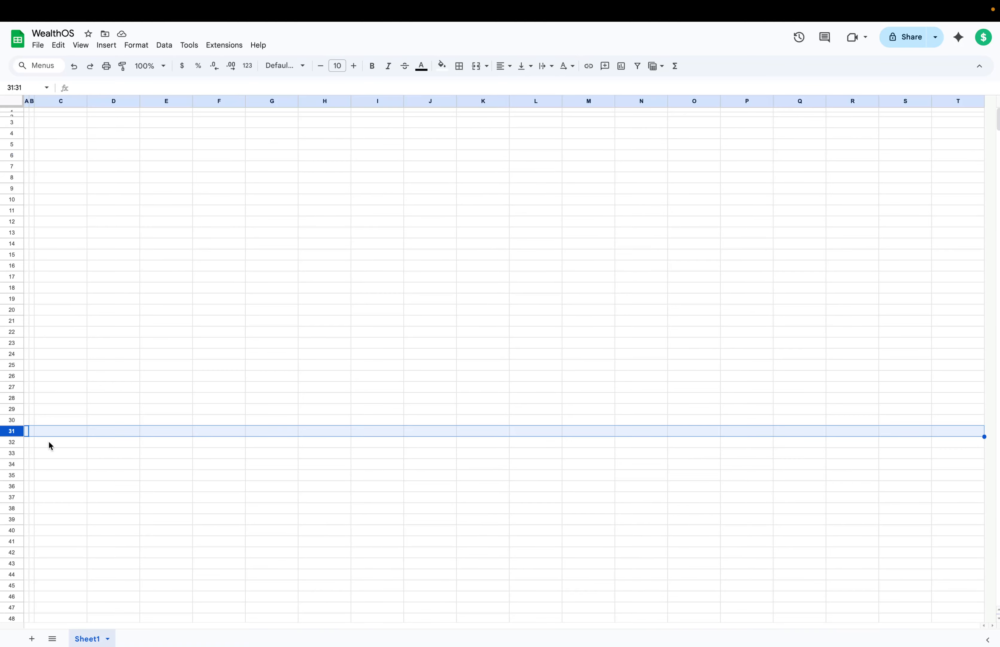
{"action": "scroll", "coordinate": [120, 451], "scroll_direction": "down", "scroll_amount": 20}
{"action": "scroll", "coordinate": [143, 445], "scroll_direction": "down", "scroll_amount": 20}
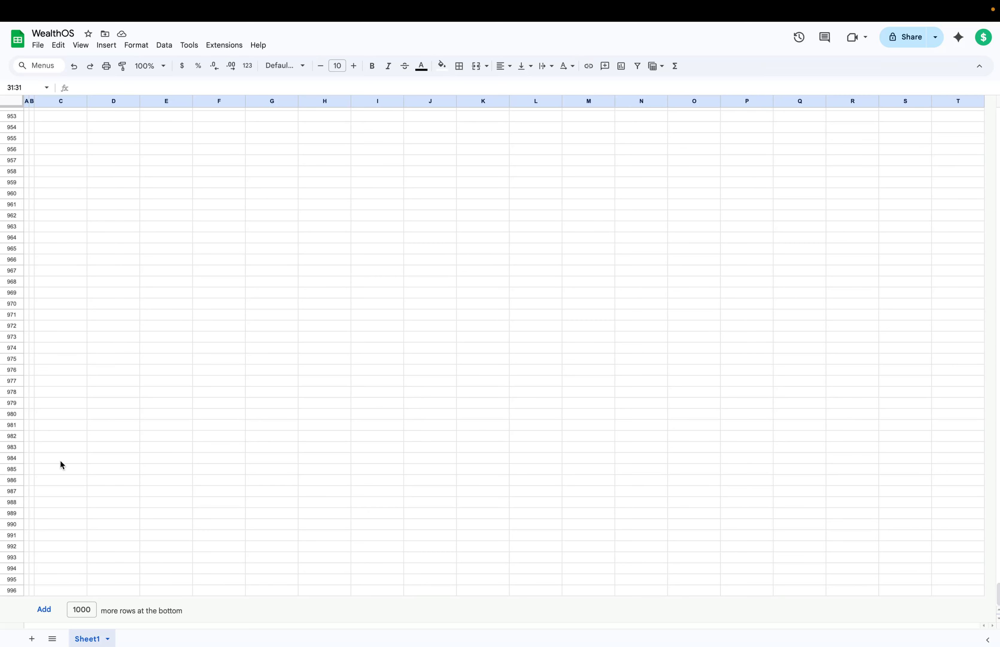
{"action": "left_click", "coordinate": [14, 591], "text": "shift"}
{"action": "right_click", "coordinate": [11, 519]}
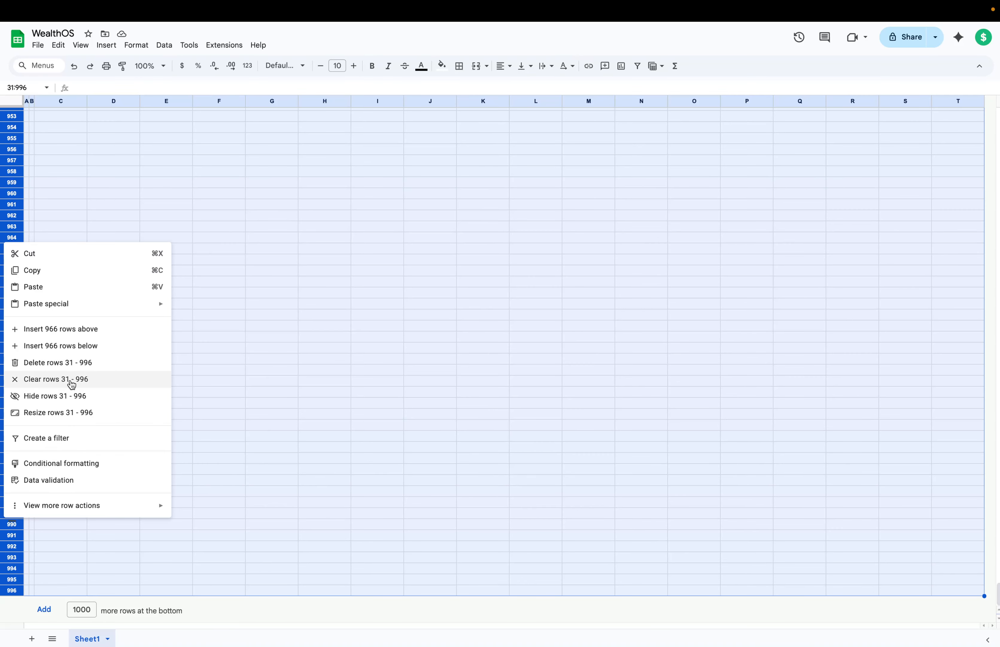
{"action": "left_click", "coordinate": [67, 362]}
{"action": "left_click", "coordinate": [226, 302]}
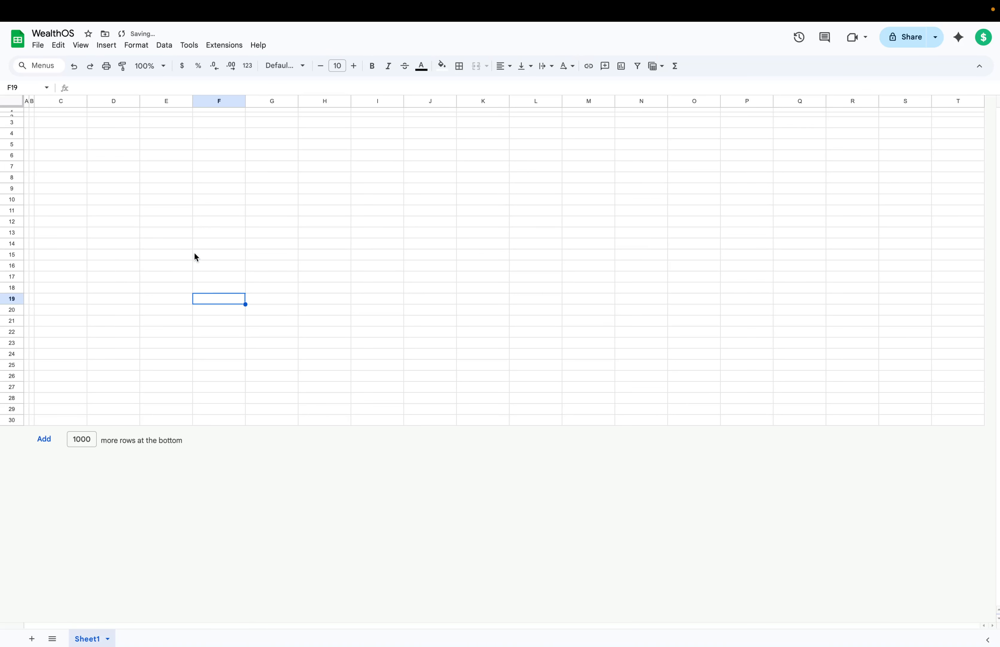
Step: Resize rows 29 and 30 to a height of 9 pixels
{"action": "left_click_drag", "start_coordinate": [13, 409], "coordinate": [16, 421]}
{"action": "right_click", "coordinate": [12, 413]}
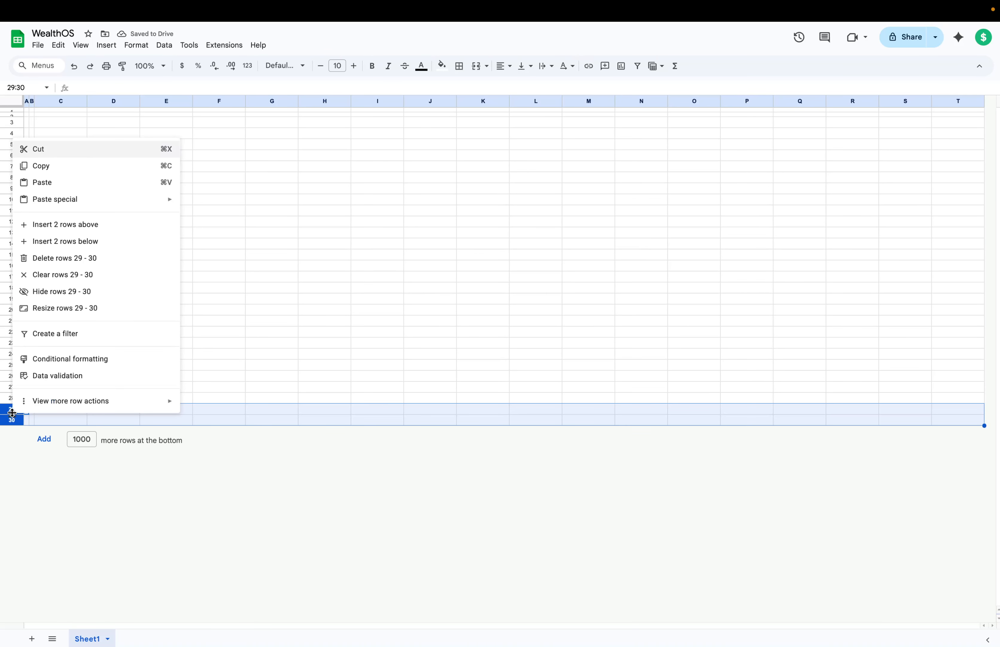
{"action": "left_click", "coordinate": [84, 309]}
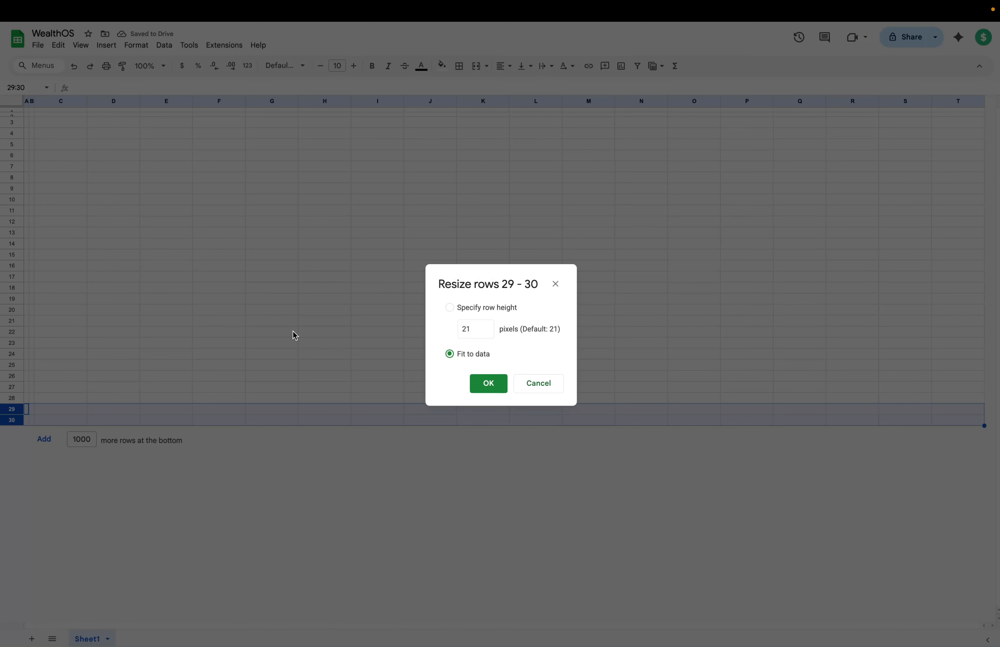
{"action": "left_click", "coordinate": [467, 325]}
{"action": "type", "text": "9"}
{"action": "key", "text": "Return"}
{"action": "left_click", "coordinate": [391, 313]}
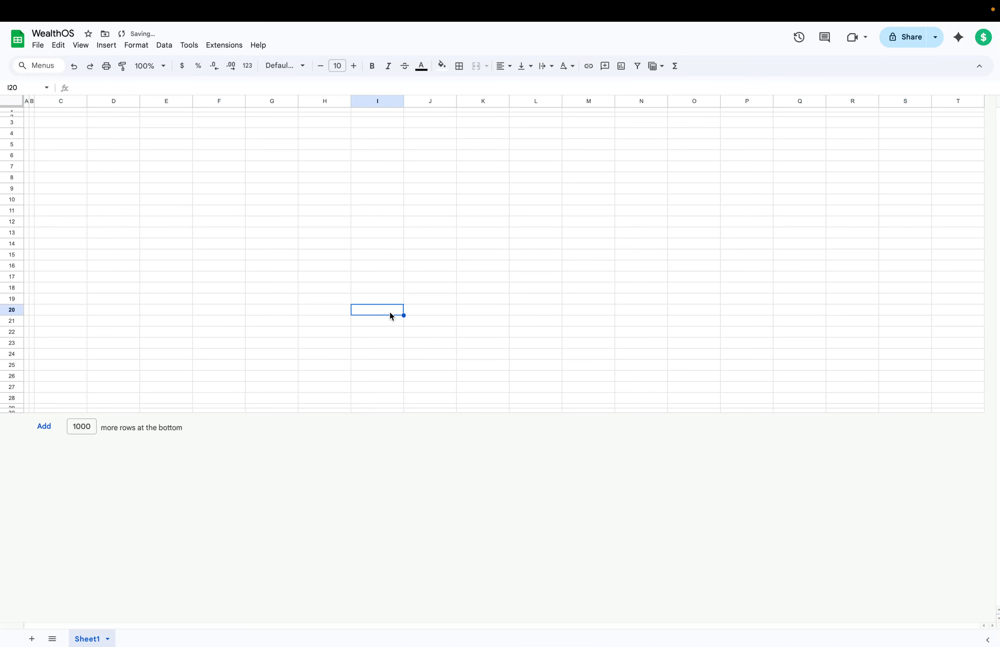
Step: Resize columns H and I to a width of 9 pixels
{"action": "left_click_drag", "start_coordinate": [331, 100], "coordinate": [364, 101]}
{"action": "right_click", "coordinate": [364, 101]}
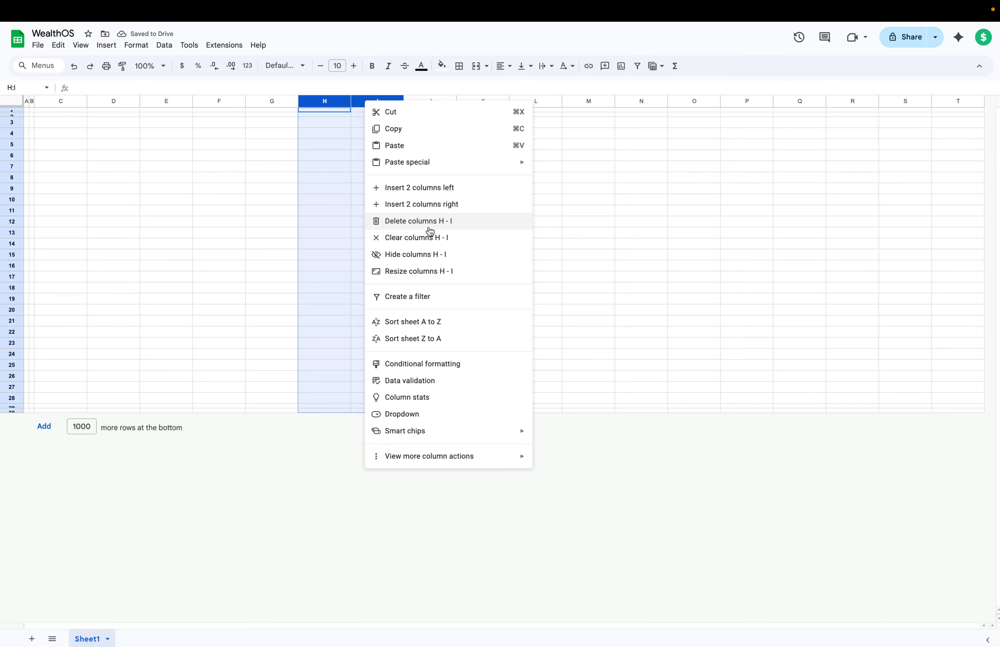
{"action": "left_click", "coordinate": [420, 271]}
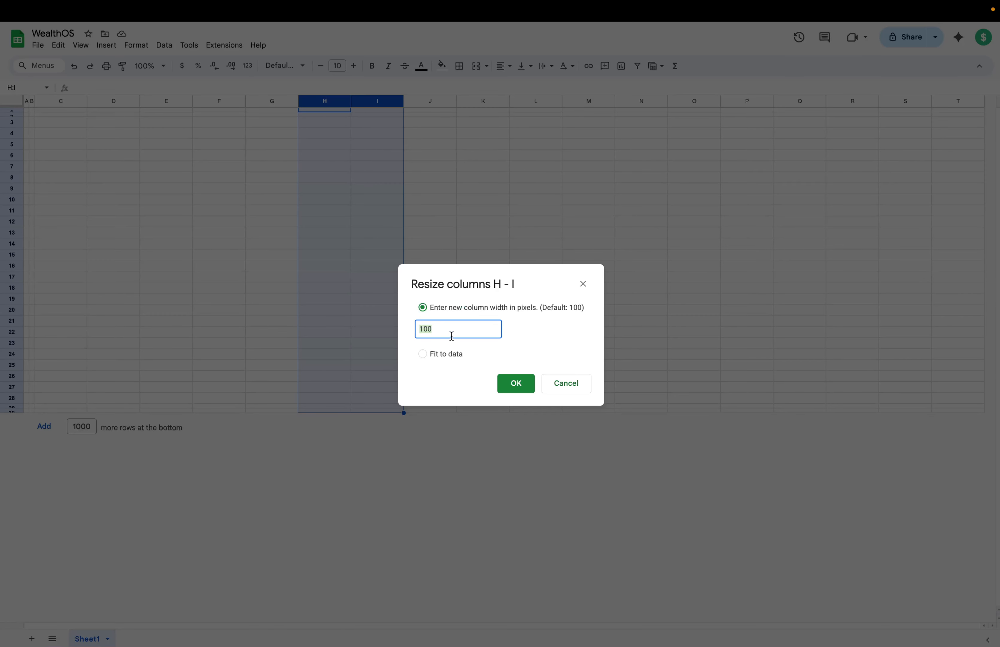
{"action": "type", "text": "5"}
{"action": "key", "text": "Return"}
Step: Delete all columns from J through T so the sheet ends at column I
{"action": "left_click", "coordinate": [334, 102]}
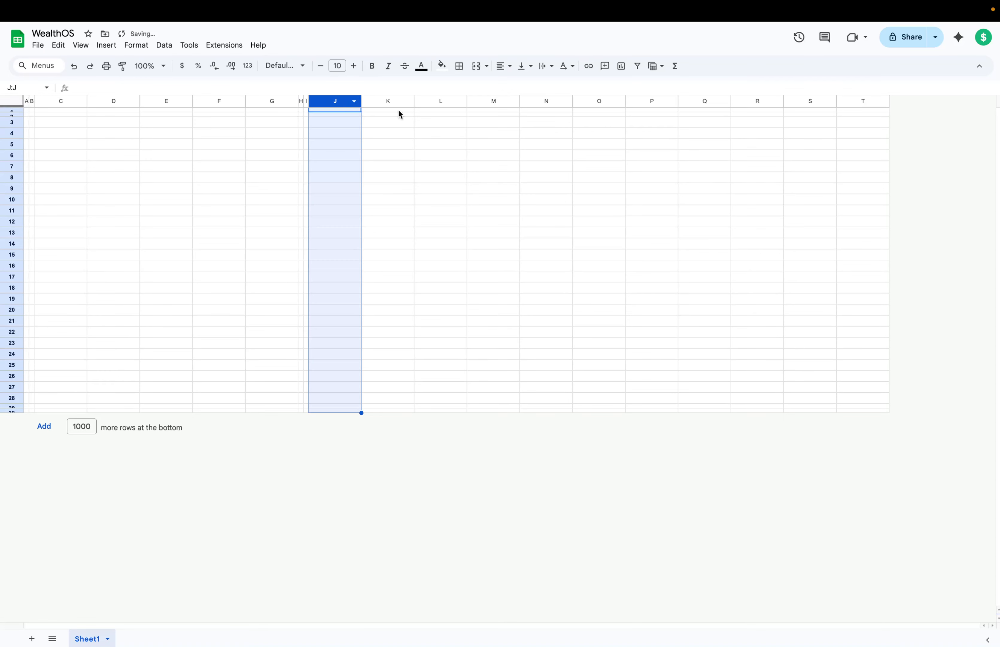
{"action": "right_click", "coordinate": [871, 101]}
{"action": "left_click", "coordinate": [444, 136]}
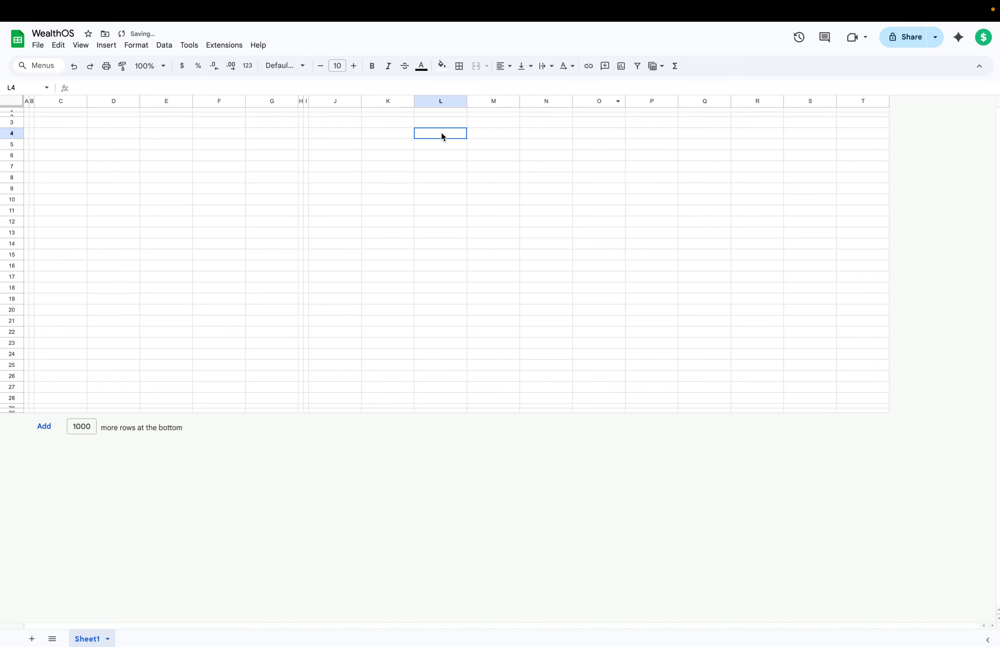
{"action": "left_click", "coordinate": [336, 102]}
{"action": "left_click", "coordinate": [863, 102], "text": "shift"}
{"action": "right_click", "coordinate": [862, 102]}
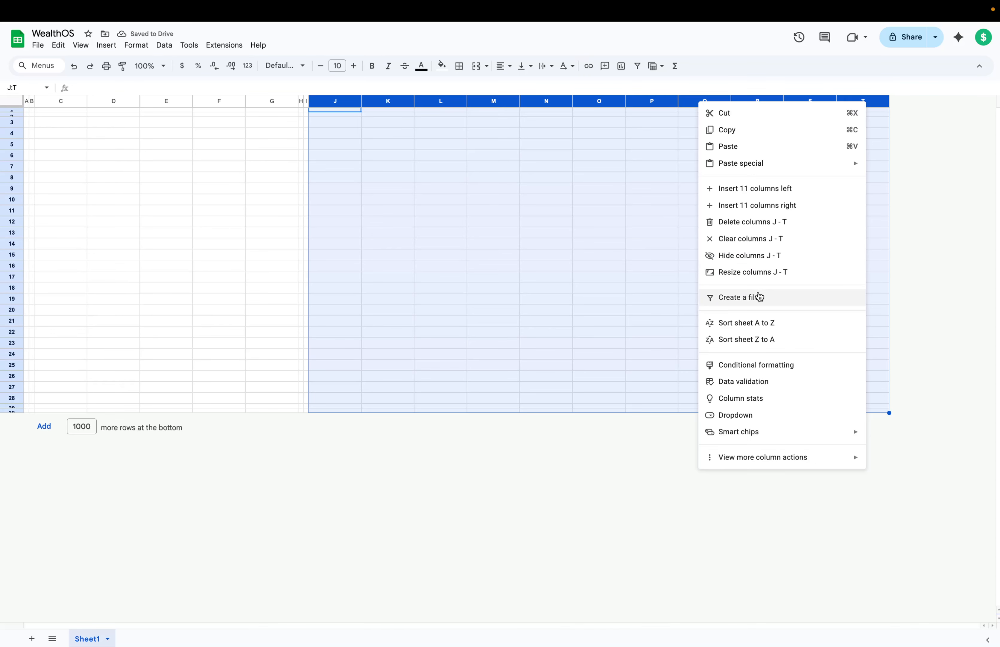
{"action": "left_click", "coordinate": [753, 221]}
{"action": "left_click", "coordinate": [457, 240]}
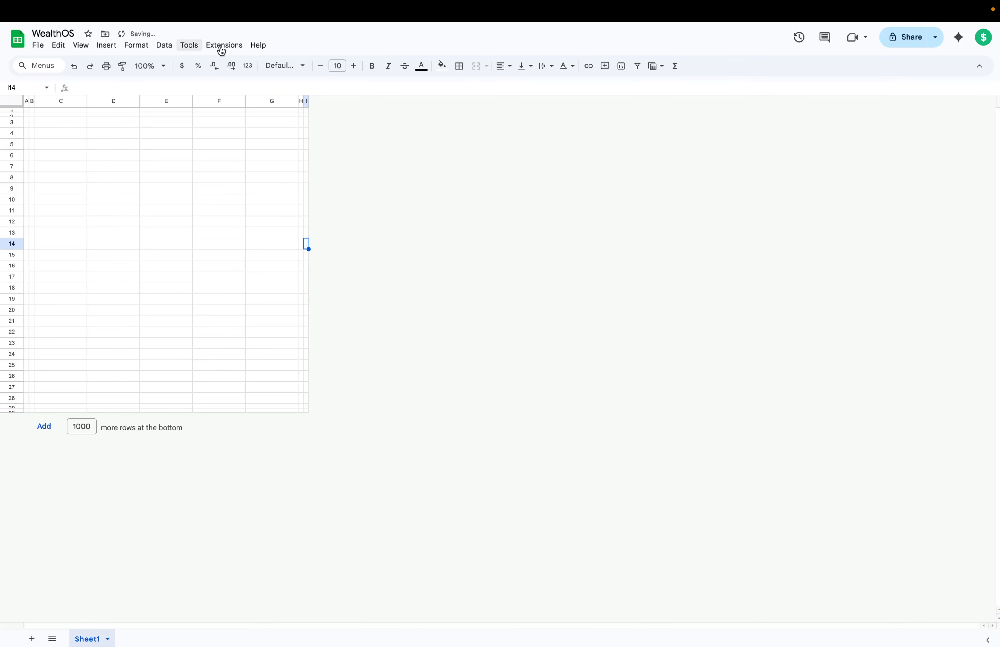
Step: Hide the gridlines on the sheet
{"action": "left_click", "coordinate": [61, 166]}
{"action": "left_click", "coordinate": [27, 109]}
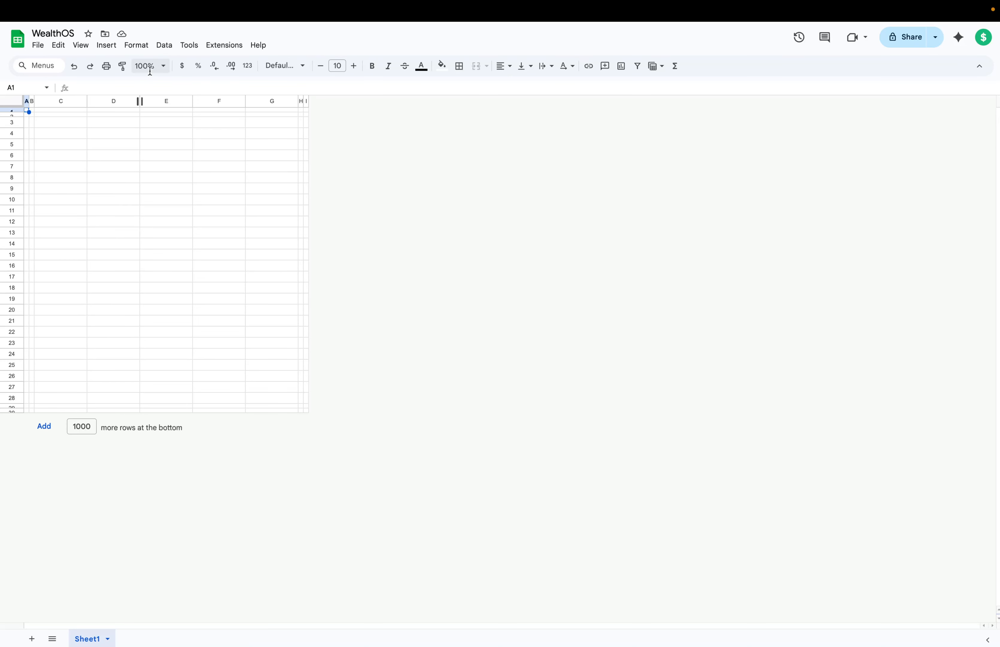
{"action": "left_click", "coordinate": [81, 45]}
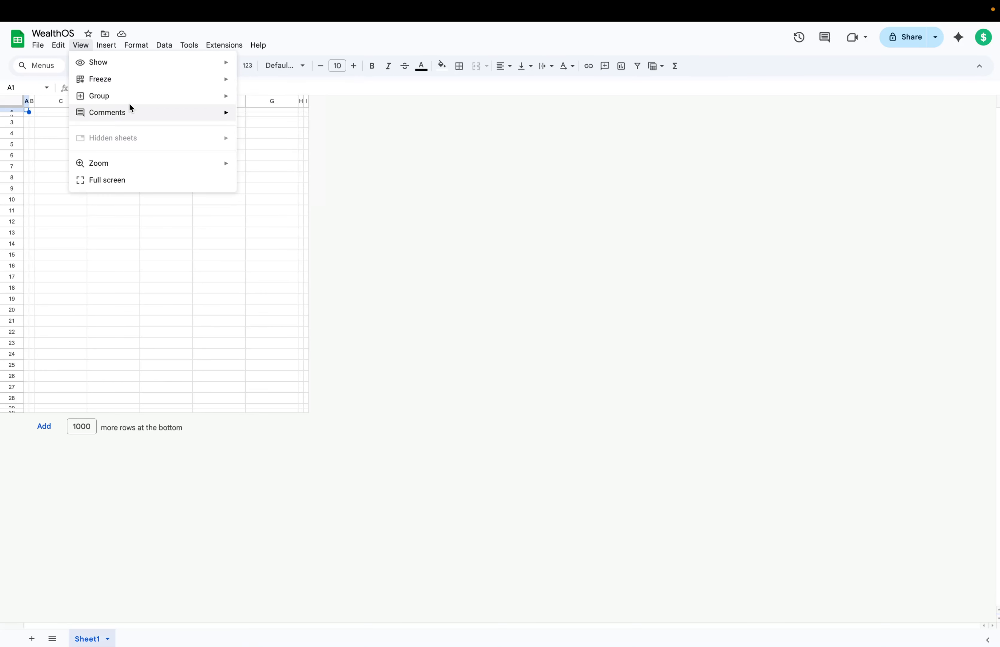
{"action": "mouse_move", "coordinate": [117, 79]}
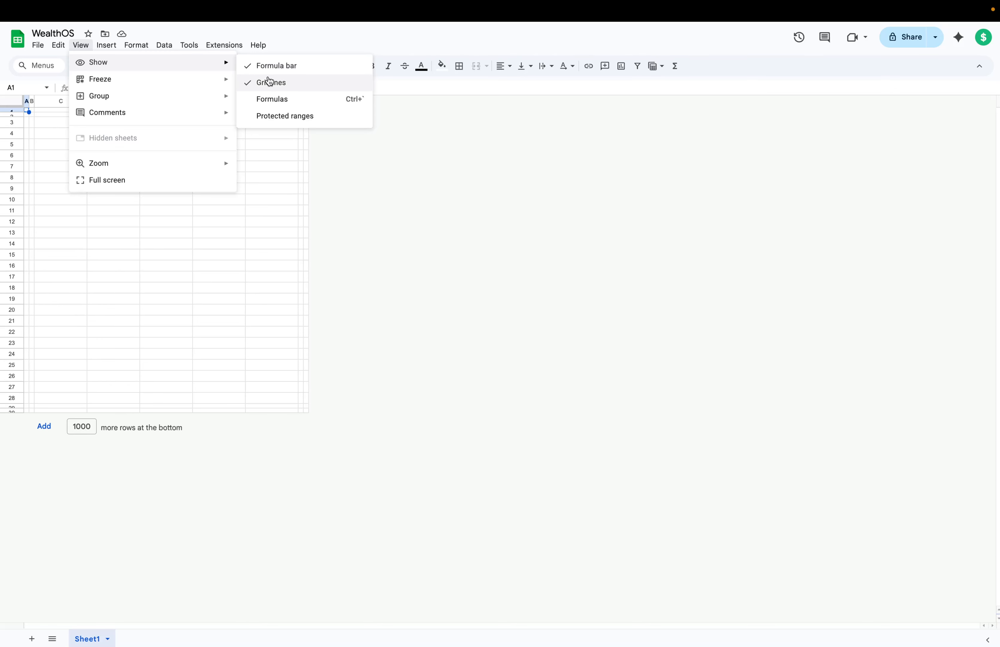
{"action": "left_click", "coordinate": [270, 82]}
{"action": "left_click", "coordinate": [133, 225]}
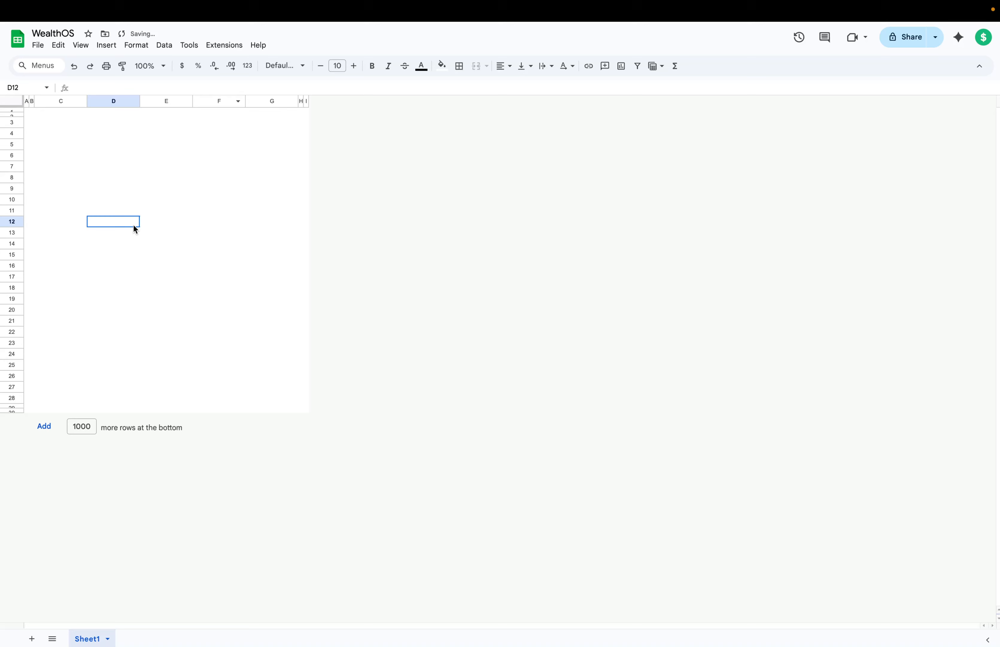
Step: Fill cells A1 through I1 with the custom green color
{"action": "left_click", "coordinate": [27, 110]}
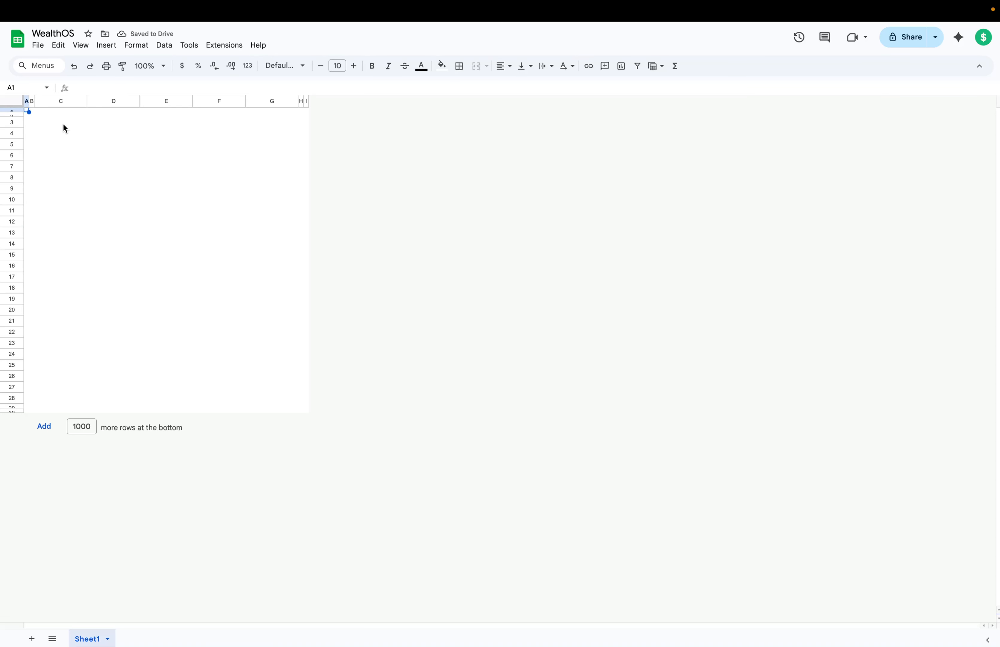
{"action": "key", "text": "ctrl+shift+Right"}
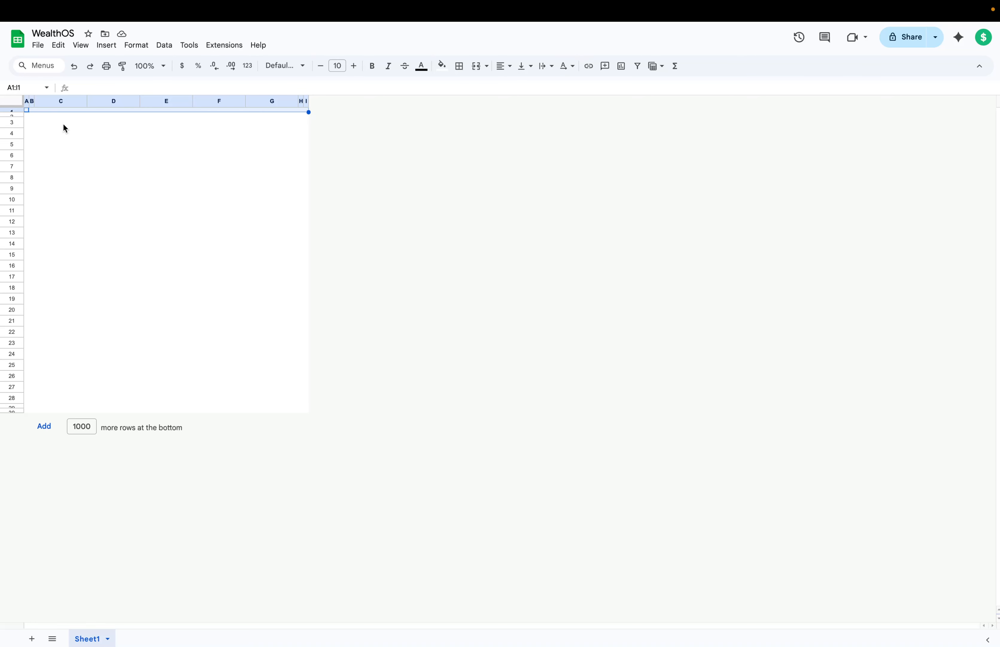
{"action": "left_click", "coordinate": [442, 66]}
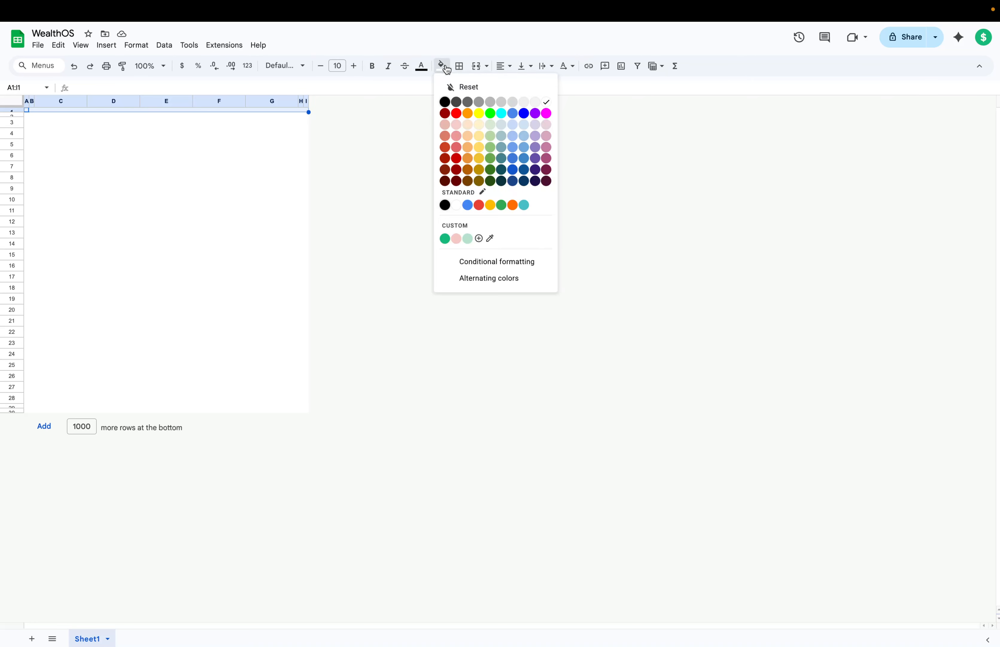
{"action": "left_click", "coordinate": [445, 239]}
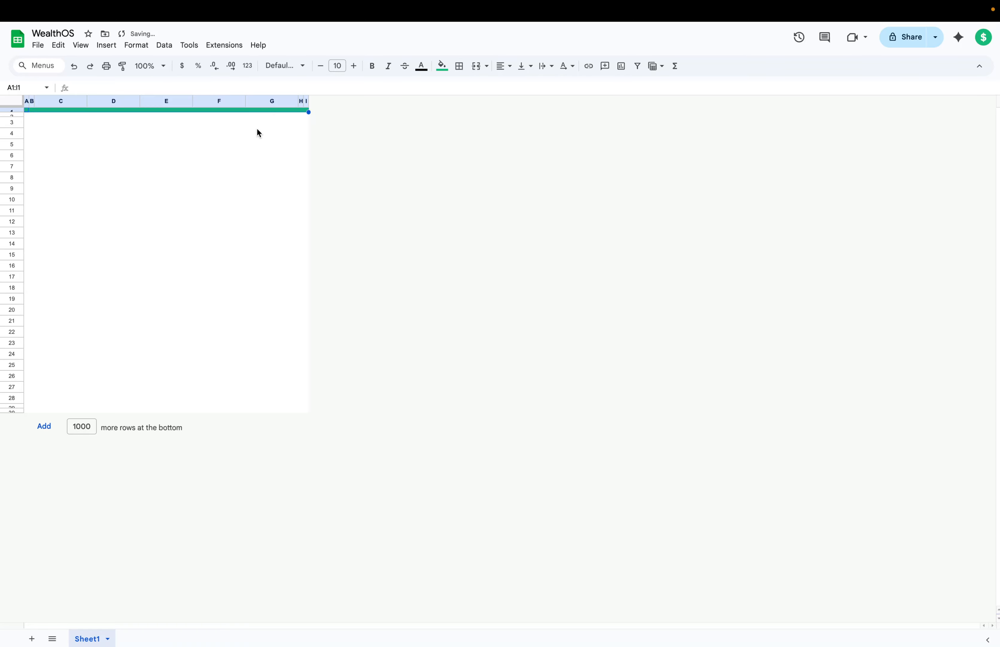
Step: Fill cells I1 through I30 with the custom green color to form one side of the border
{"action": "left_click", "coordinate": [301, 123]}
{"action": "left_click", "coordinate": [307, 110]}
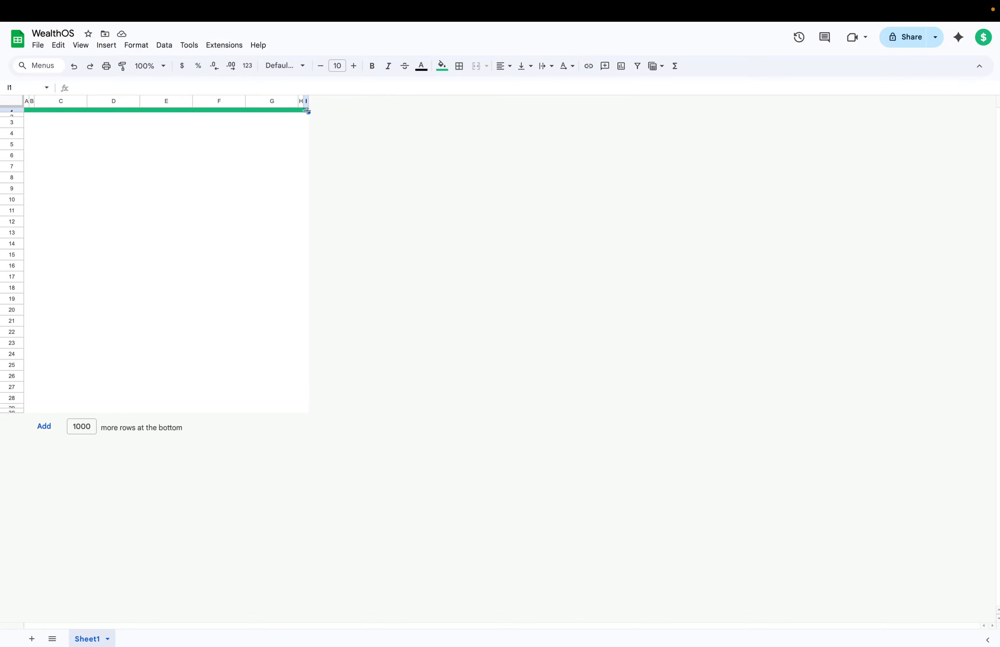
{"action": "key", "text": "ctrl+shift+Down"}
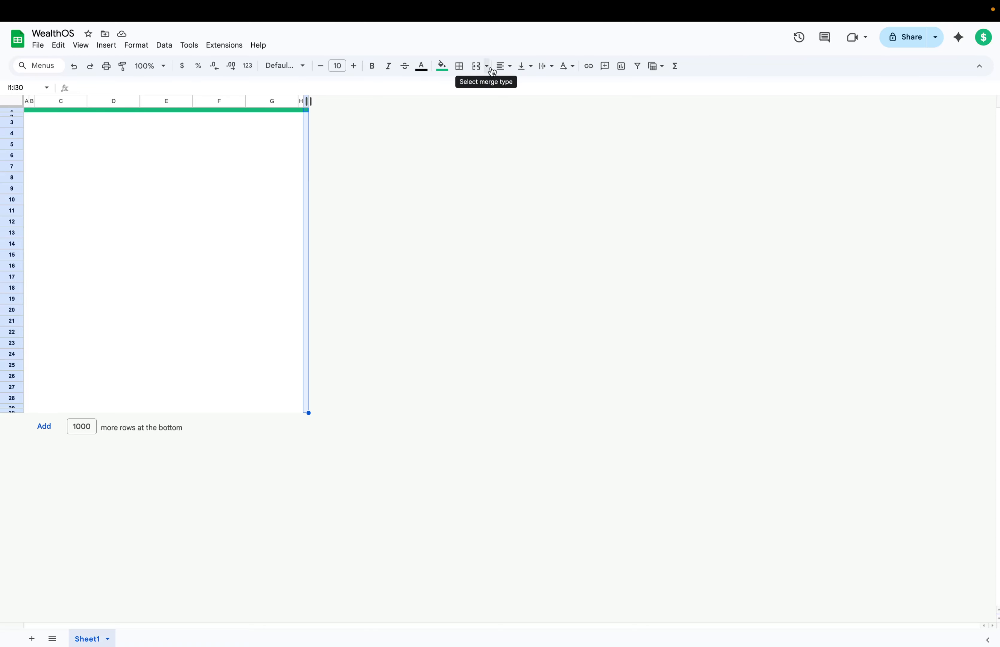
{"action": "left_click", "coordinate": [443, 68]}
{"action": "left_click", "coordinate": [446, 240]}
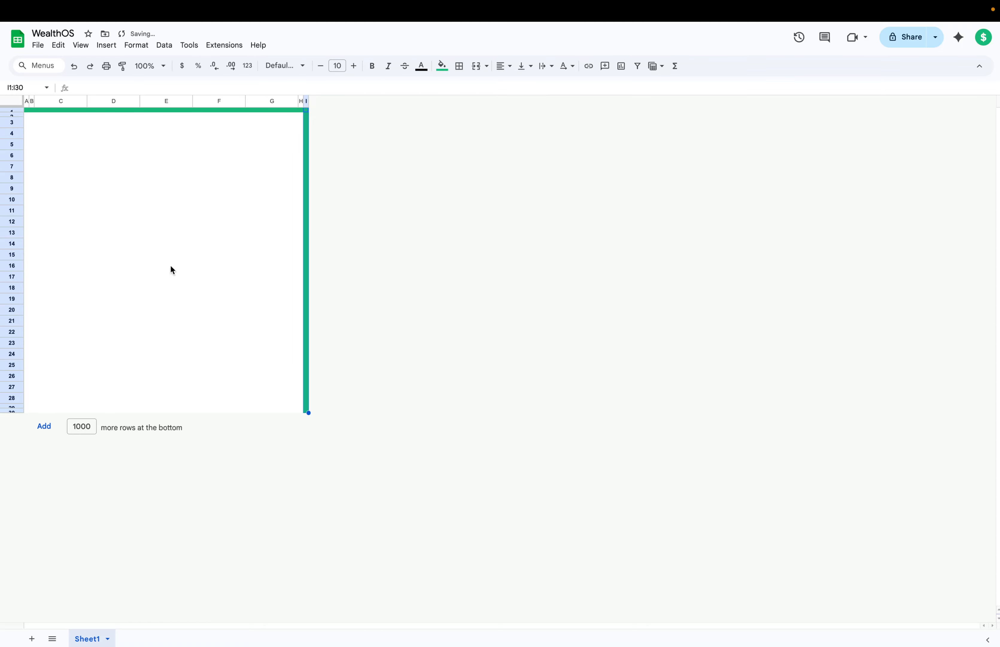
Step: Fill the final row, cells A30 through I30, with the custom green color
{"action": "left_click", "coordinate": [306, 410]}
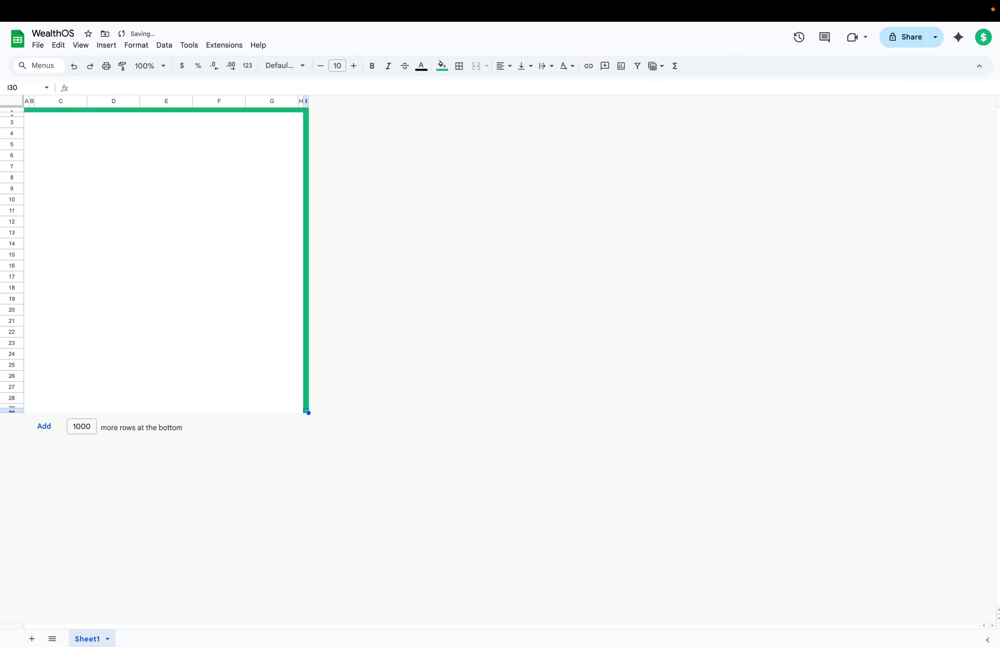
{"action": "key", "text": "ctrl+shift+Left"}
{"action": "left_click", "coordinate": [442, 67]}
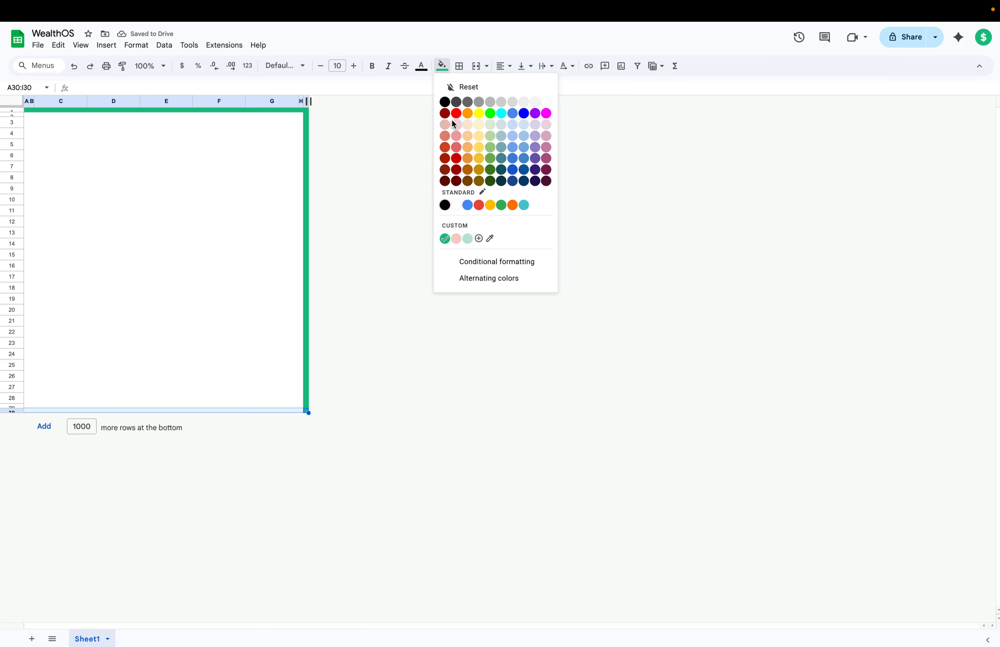
{"action": "left_click", "coordinate": [445, 240]}
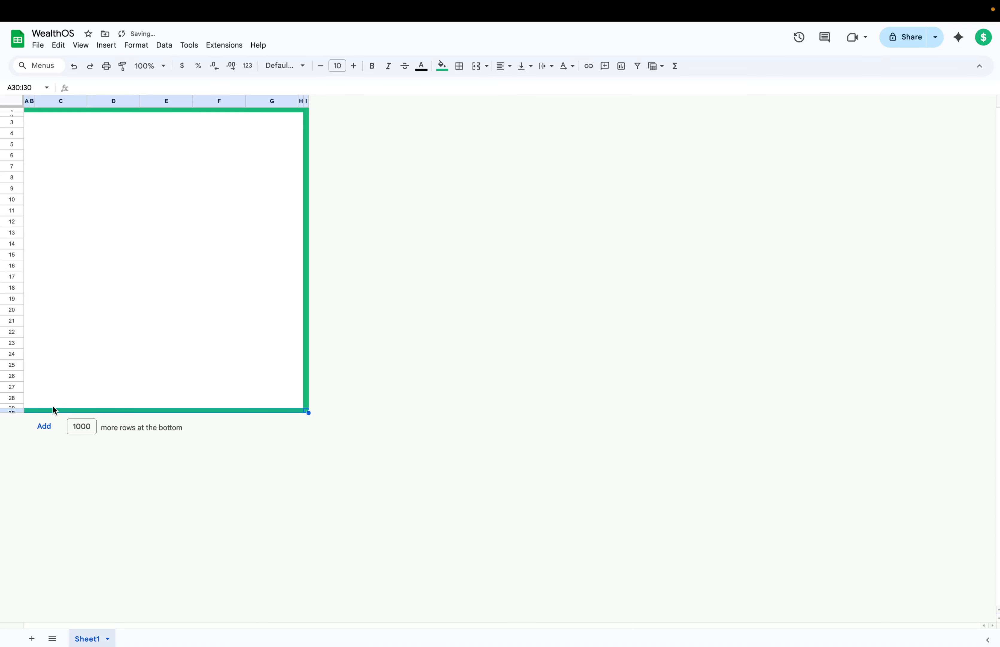
Step: Fill cells A1 through A30 with the custom green color to close the border
{"action": "left_click", "coordinate": [31, 408]}
{"action": "key", "text": "ctrl+shift+Up"}
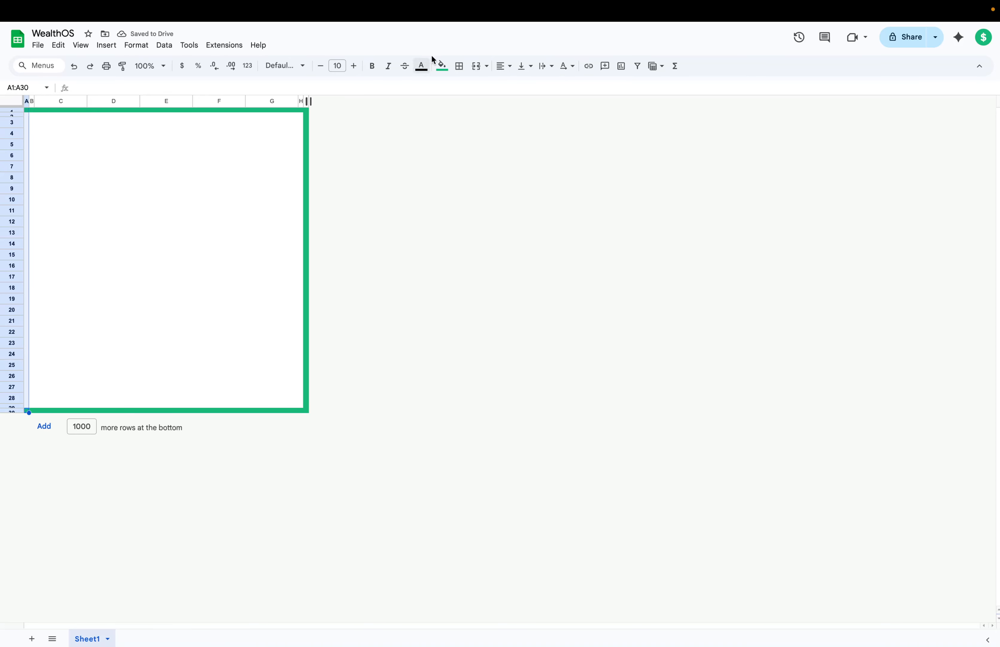
{"action": "left_click", "coordinate": [442, 66]}
{"action": "left_click", "coordinate": [446, 239]}
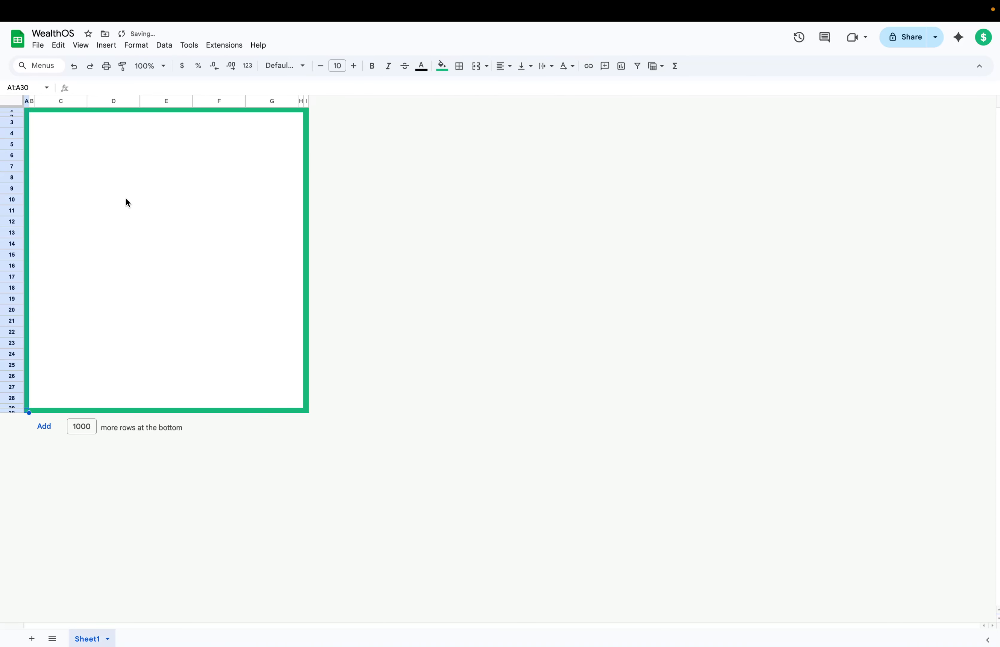
{"action": "left_click", "coordinate": [128, 202]}
Step: Resize rows 3 through 28 to a height of 30 pixels
{"action": "left_click", "coordinate": [45, 126]}
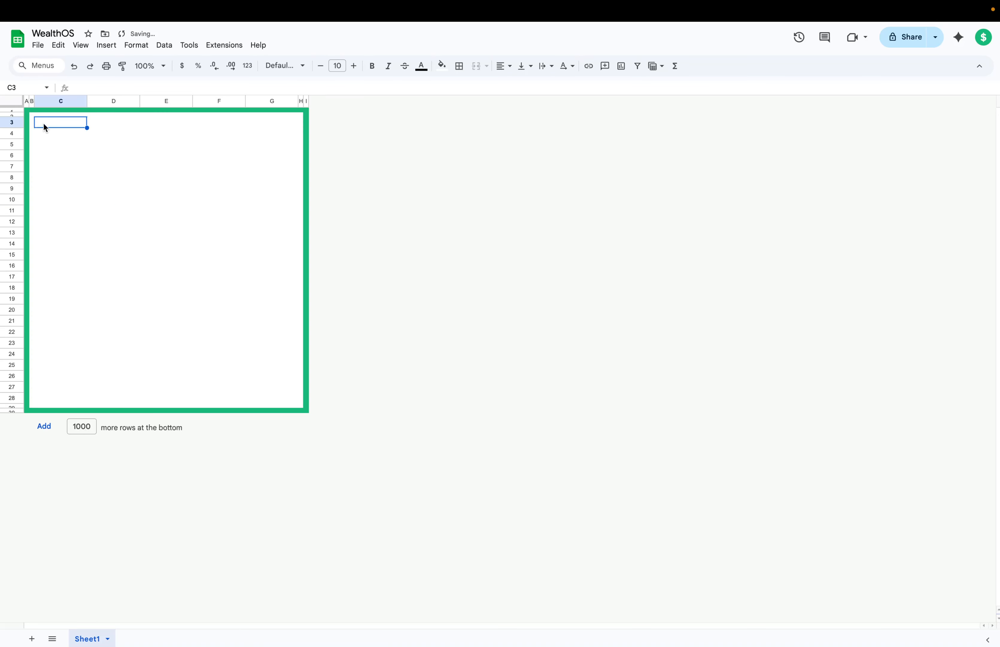
{"action": "left_click", "coordinate": [14, 124]}
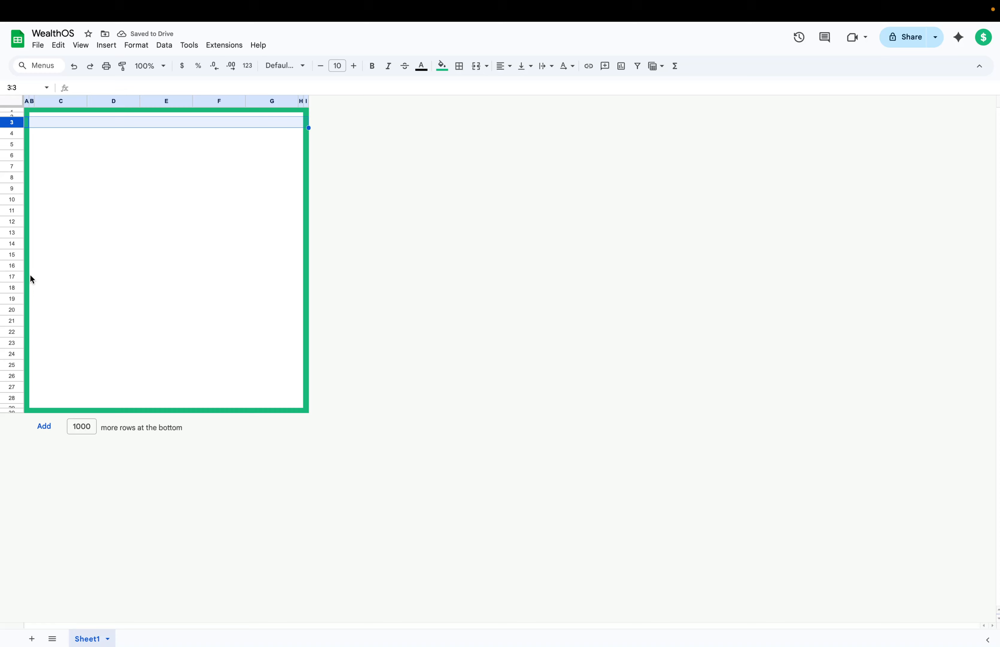
{"action": "left_click", "coordinate": [11, 399], "text": "shift"}
{"action": "right_click", "coordinate": [11, 399]}
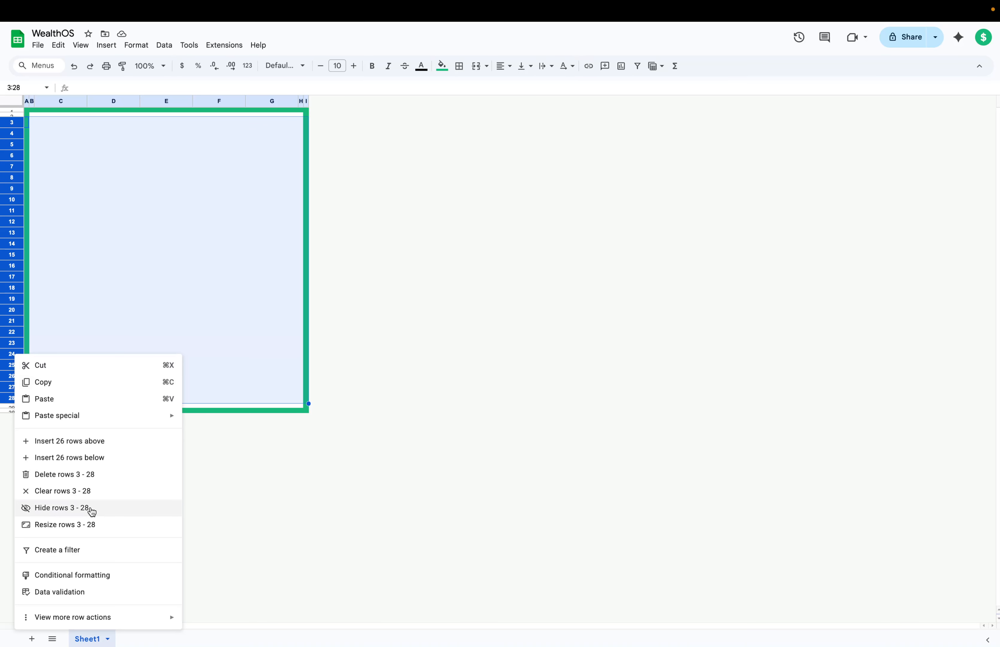
{"action": "left_click", "coordinate": [89, 530]}
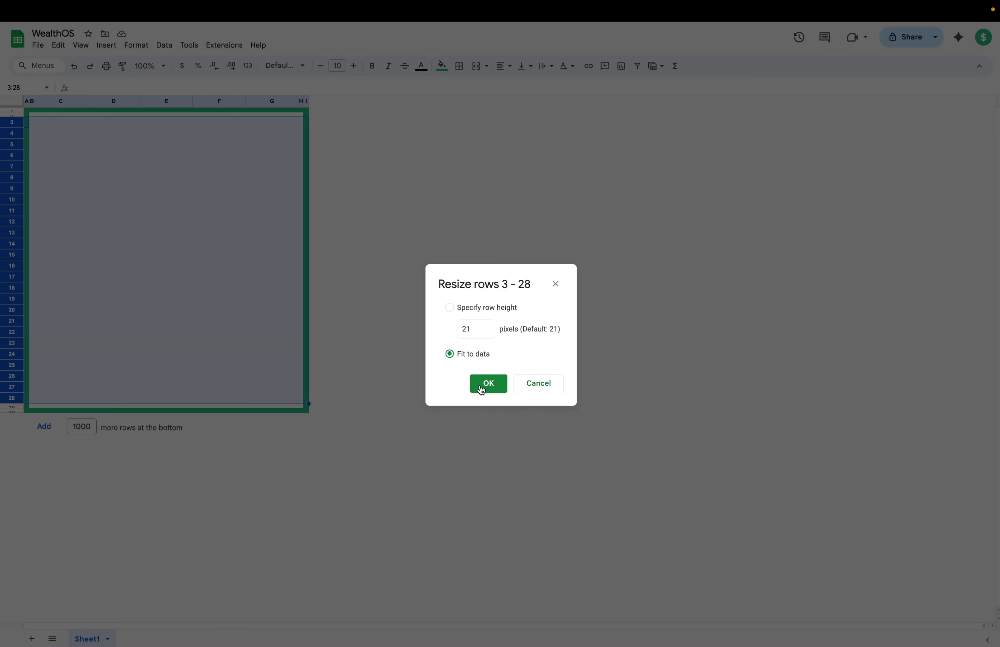
{"action": "double_click", "coordinate": [469, 324]}
{"action": "type", "text": "30"}
{"action": "key", "text": "Return"}
{"action": "left_click", "coordinate": [283, 315]}
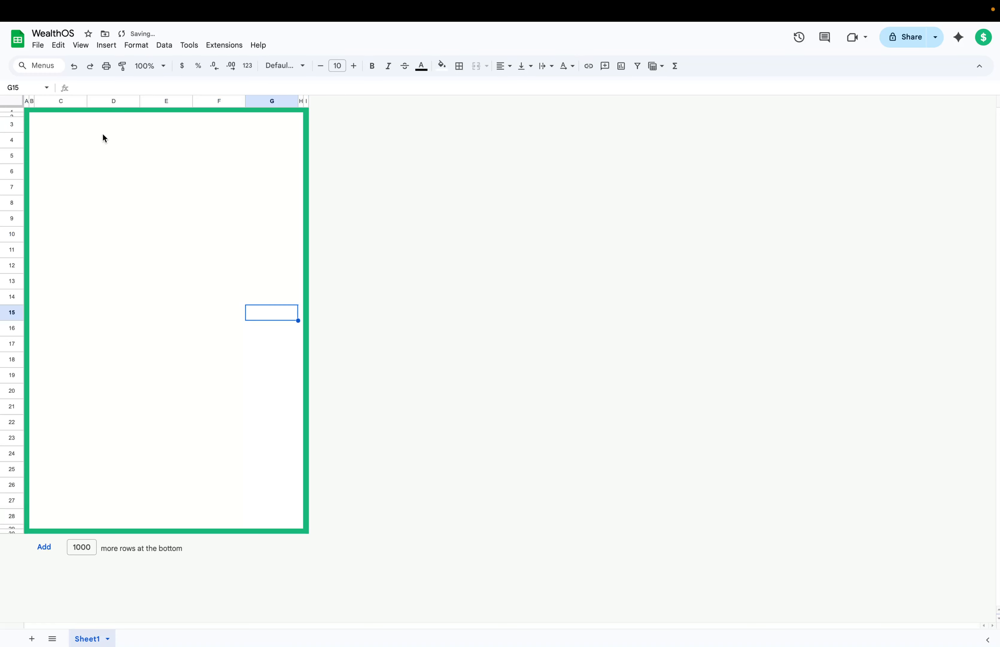
Step: Resize column C to a width of 268 pixels
{"action": "left_click", "coordinate": [51, 101]}
{"action": "right_click", "coordinate": [51, 101]}
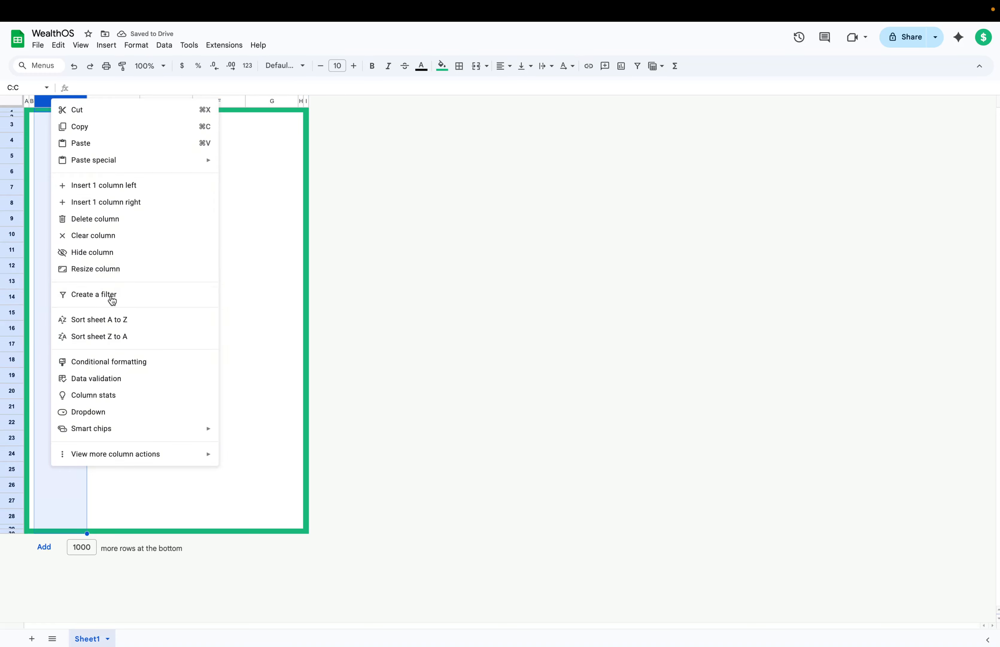
{"action": "left_click", "coordinate": [169, 269]}
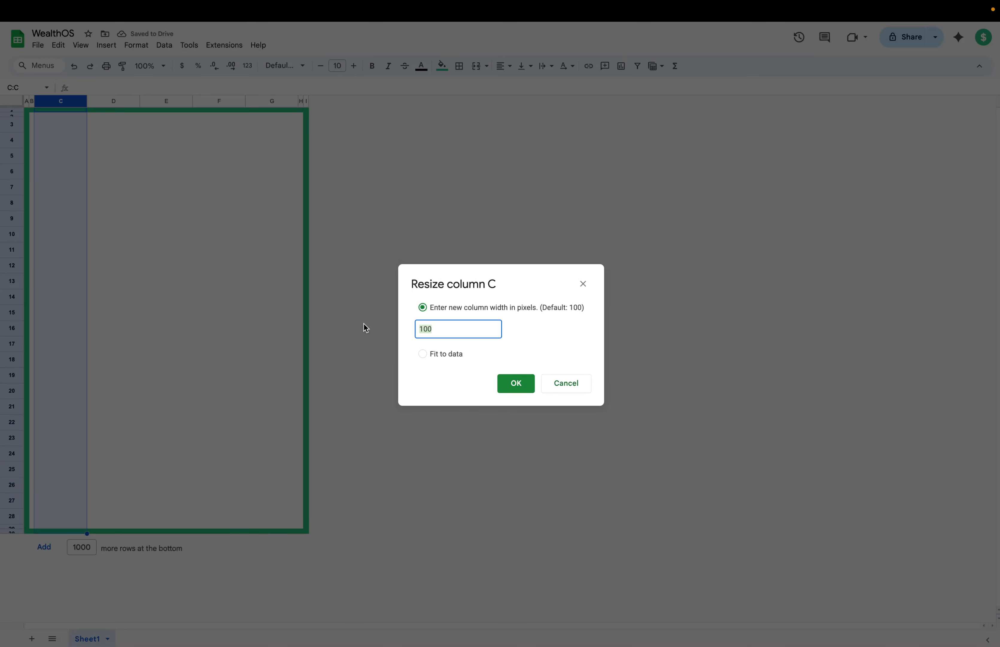
{"action": "type", "text": "268"}
{"action": "key", "text": "Return"}
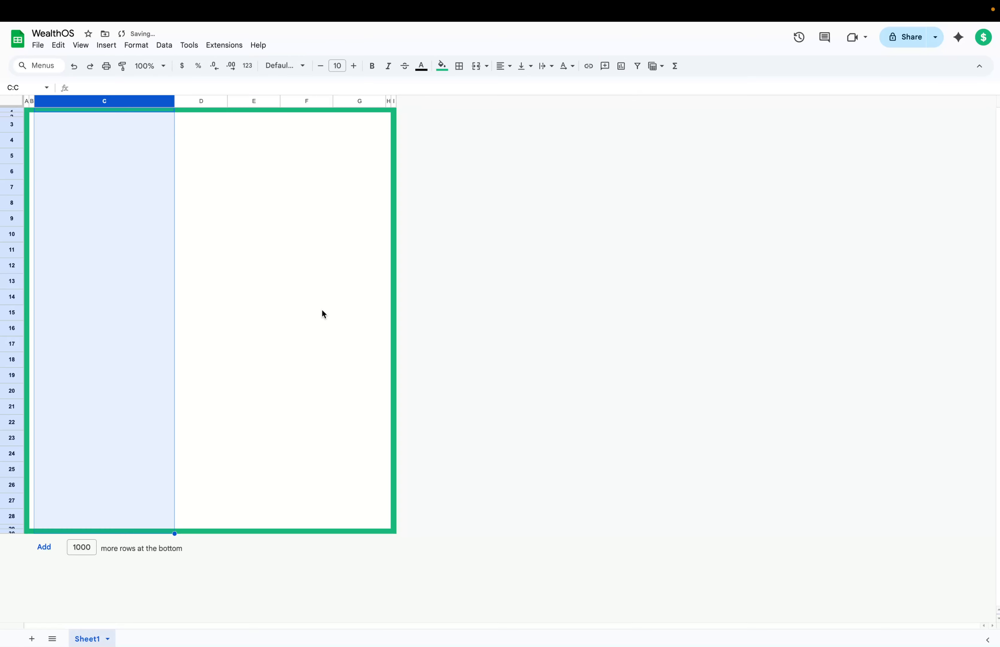
{"action": "left_click", "coordinate": [311, 296]}
{"action": "left_click", "coordinate": [202, 102]}
{"action": "right_click", "coordinate": [201, 103]}
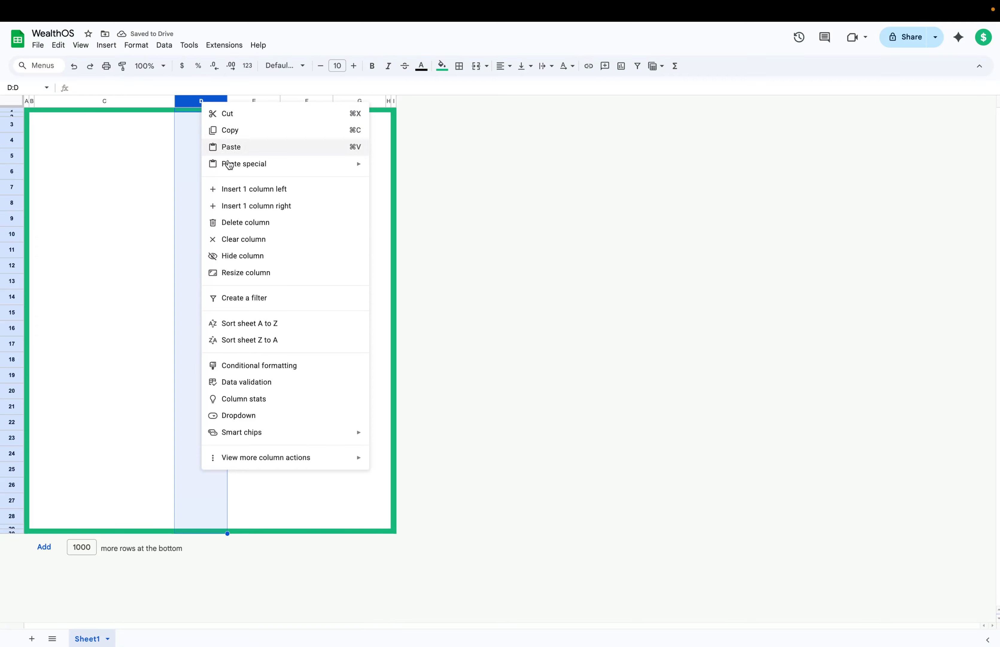
{"action": "left_click", "coordinate": [269, 278]}
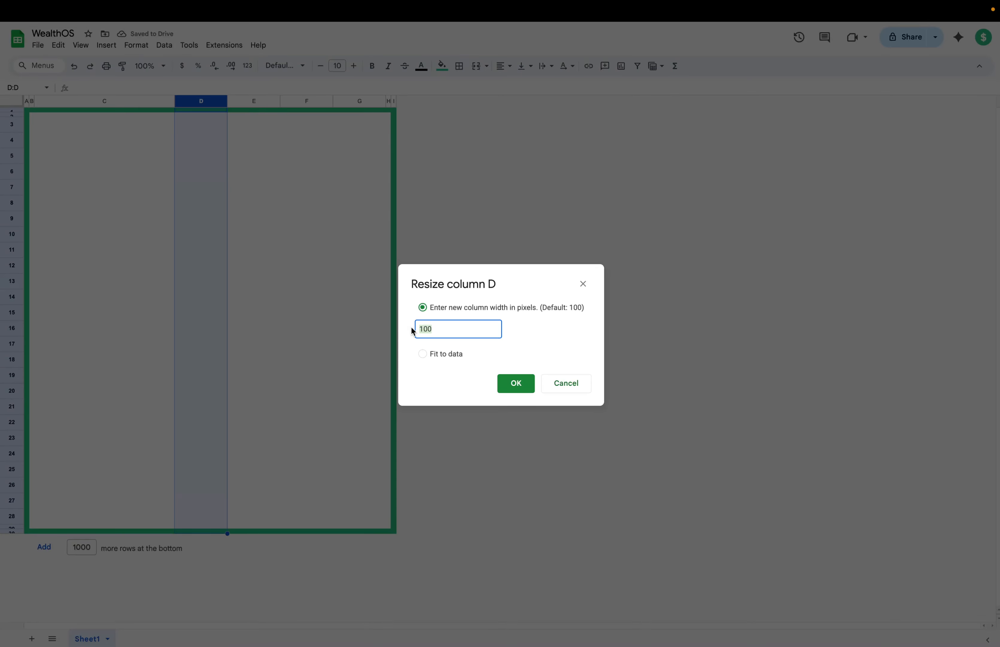
{"action": "type", "text": "8"}
{"action": "key", "text": "Return"}
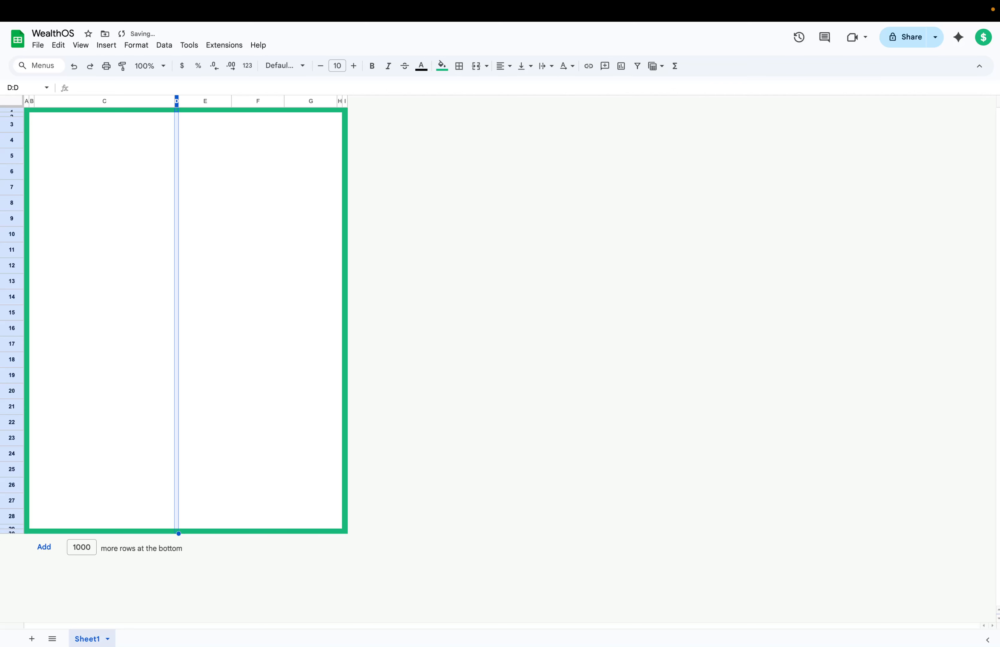
{"action": "key", "text": "super+z"}
Step: Resize column D to a width of 75 pixels
{"action": "right_click", "coordinate": [193, 100]}
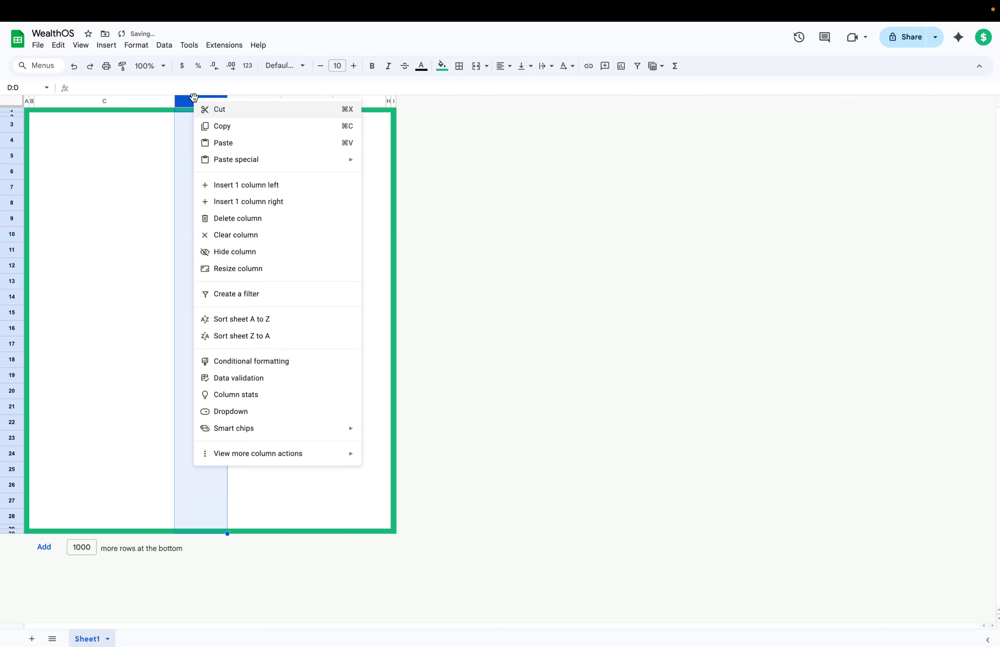
{"action": "left_click", "coordinate": [248, 267]}
{"action": "type", "text": "75"}
{"action": "key", "text": "Return"}
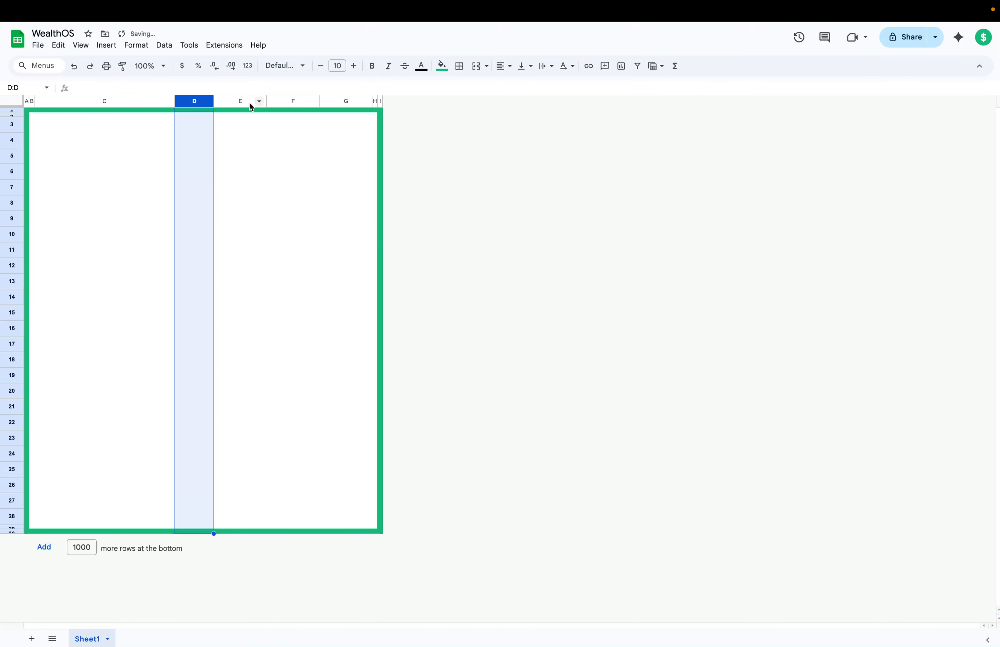
Step: Resize column E to a width of 130 pixels
{"action": "right_click", "coordinate": [229, 101]}
{"action": "left_click", "coordinate": [286, 280]}
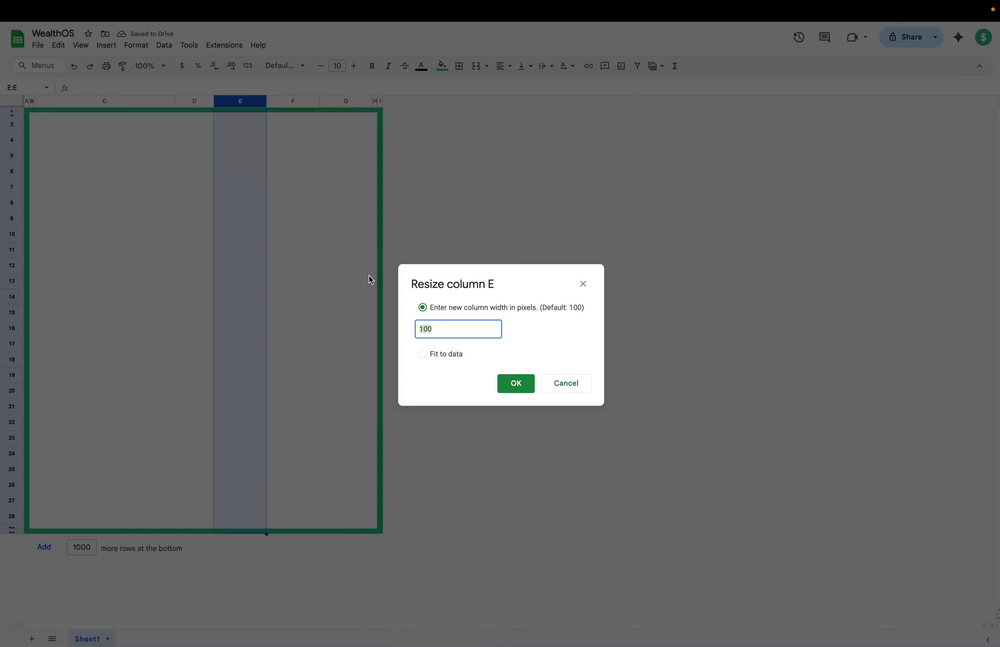
{"action": "type", "text": "130"}
{"action": "key", "text": "Return"}
{"action": "left_click", "coordinate": [289, 171]}
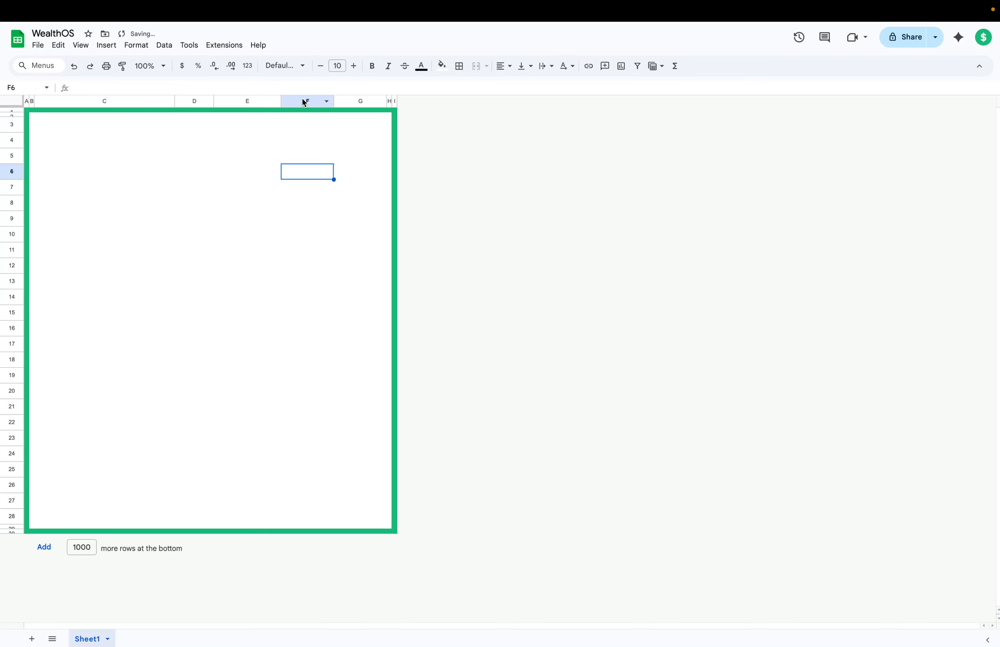
{"action": "left_click", "coordinate": [305, 102]}
{"action": "left_click", "coordinate": [18, 105]}
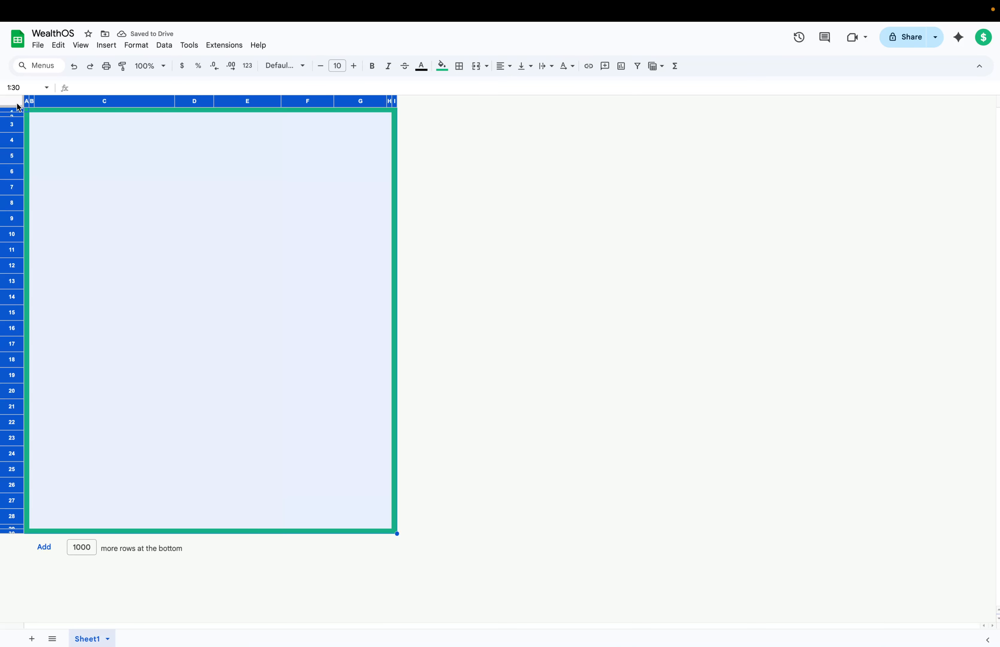
{"action": "left_click", "coordinate": [108, 152]}
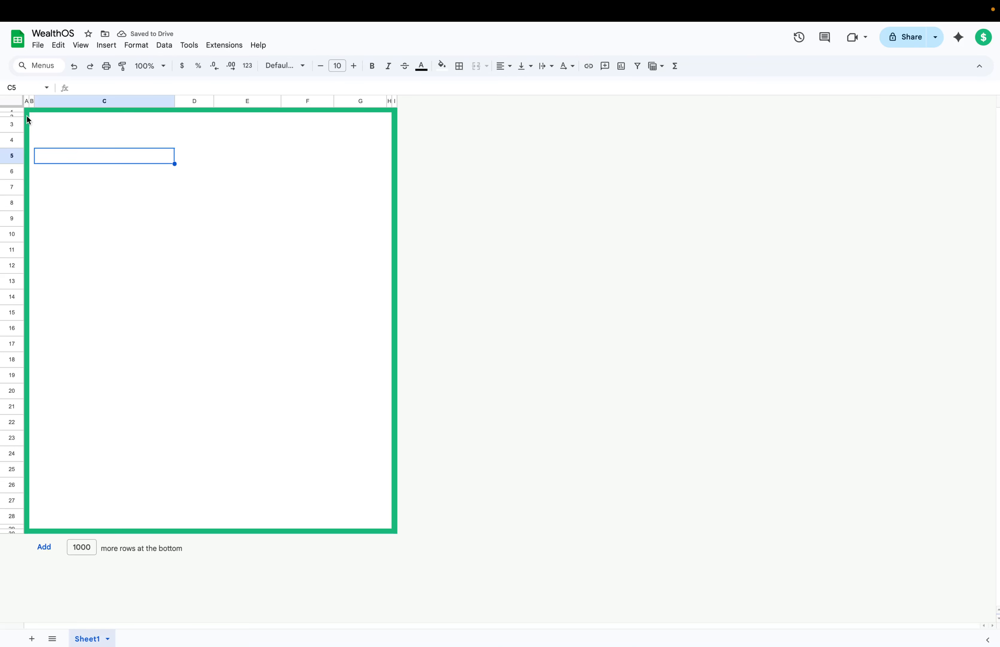
Step: Freeze the first three rows of the sheet
{"action": "left_click_drag", "start_coordinate": [12, 115], "coordinate": [13, 133]}
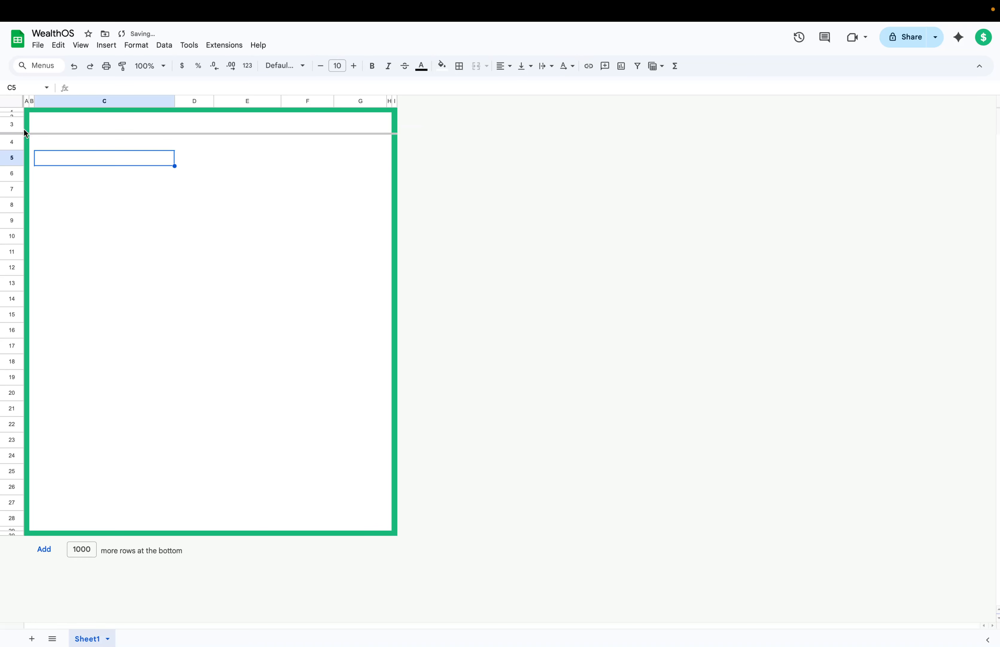
{"action": "left_click", "coordinate": [62, 128]}
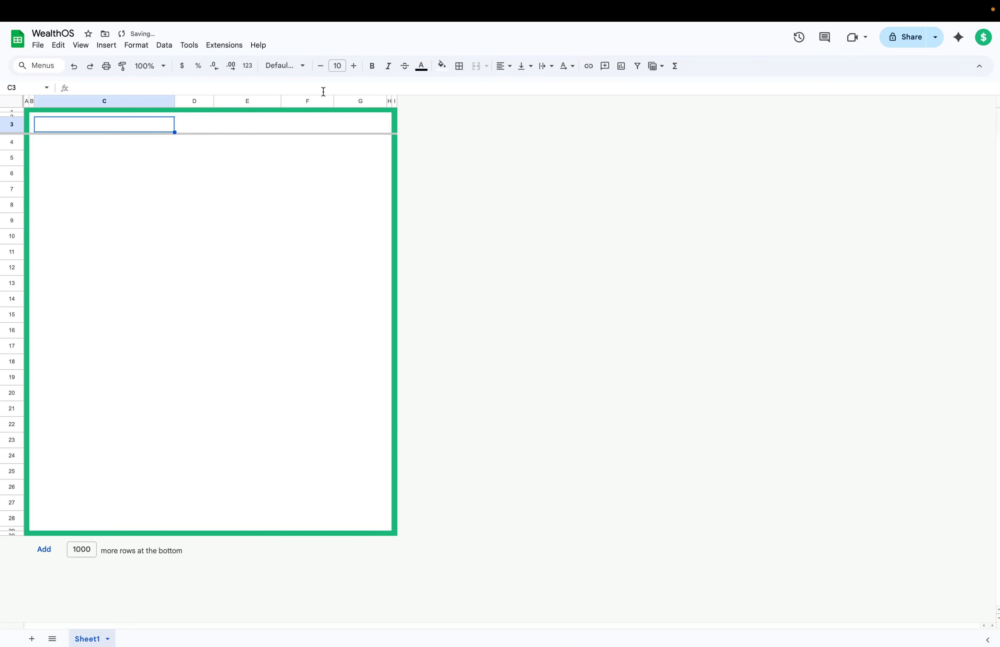
Step: Fill cells C3 through G3 with the custom green color as a header band
{"action": "left_click_drag", "start_coordinate": [147, 124], "coordinate": [359, 128]}
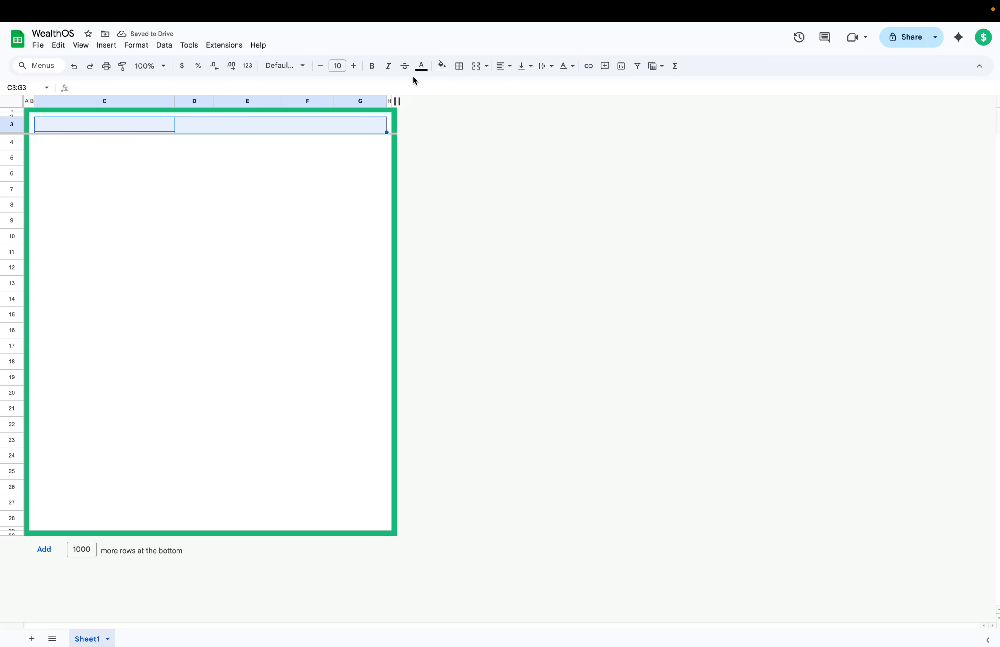
{"action": "left_click", "coordinate": [441, 67]}
{"action": "left_click", "coordinate": [442, 238]}
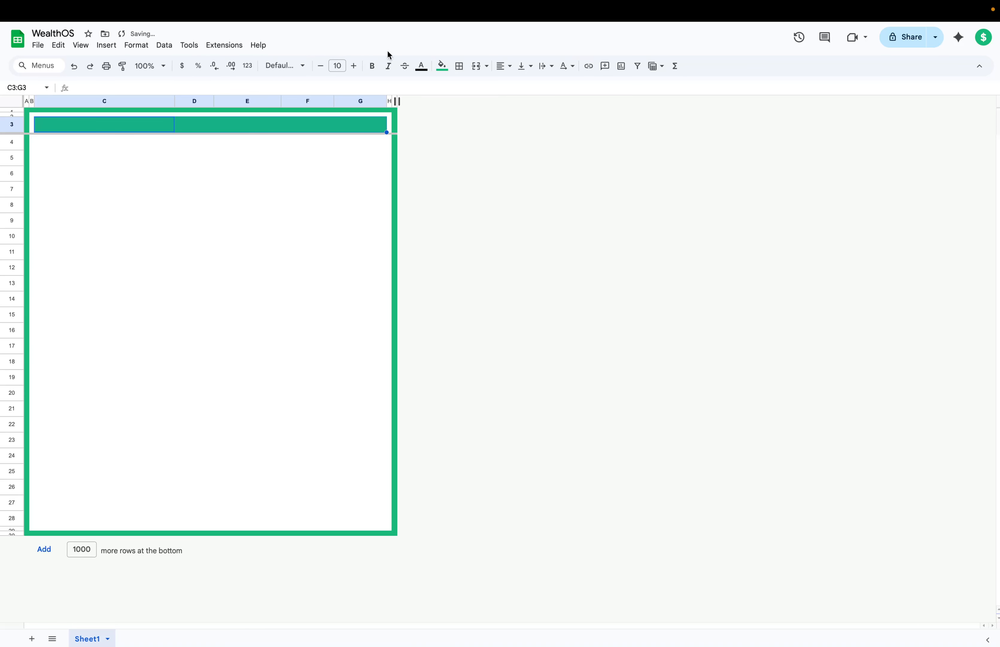
{"action": "left_click", "coordinate": [154, 180]}
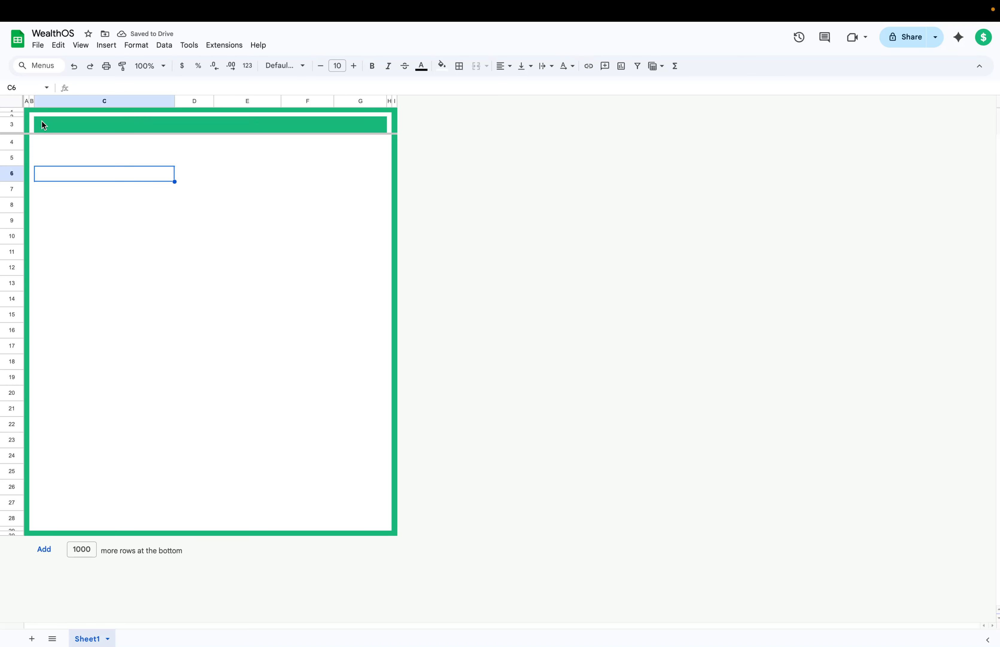
Step: Find Proxima Nova in the extended font library and choose it for the entire sheet
{"action": "left_click", "coordinate": [11, 102]}
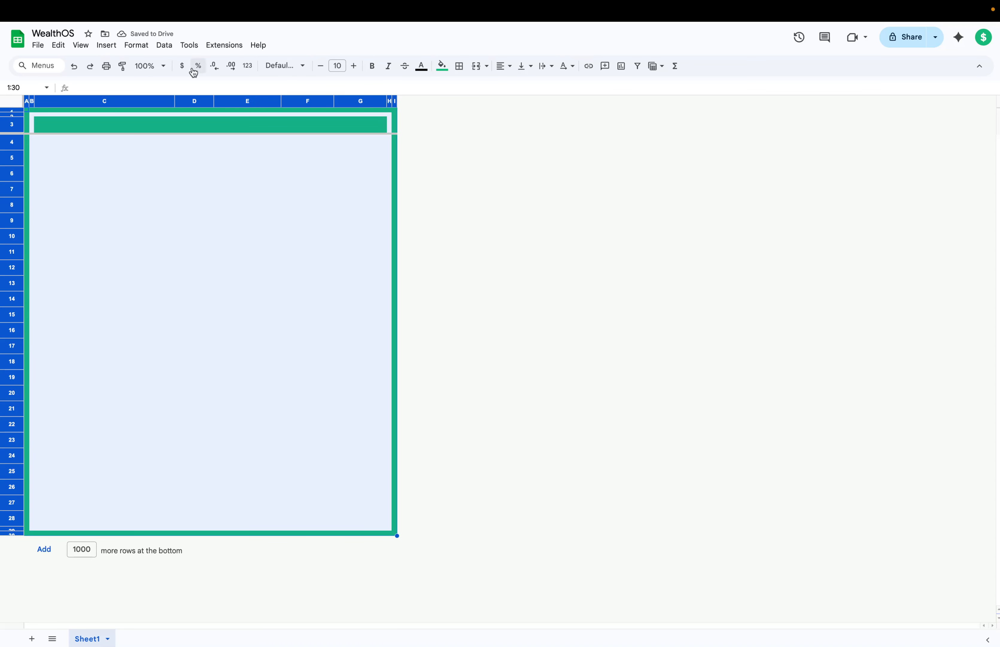
{"action": "left_click", "coordinate": [266, 72]}
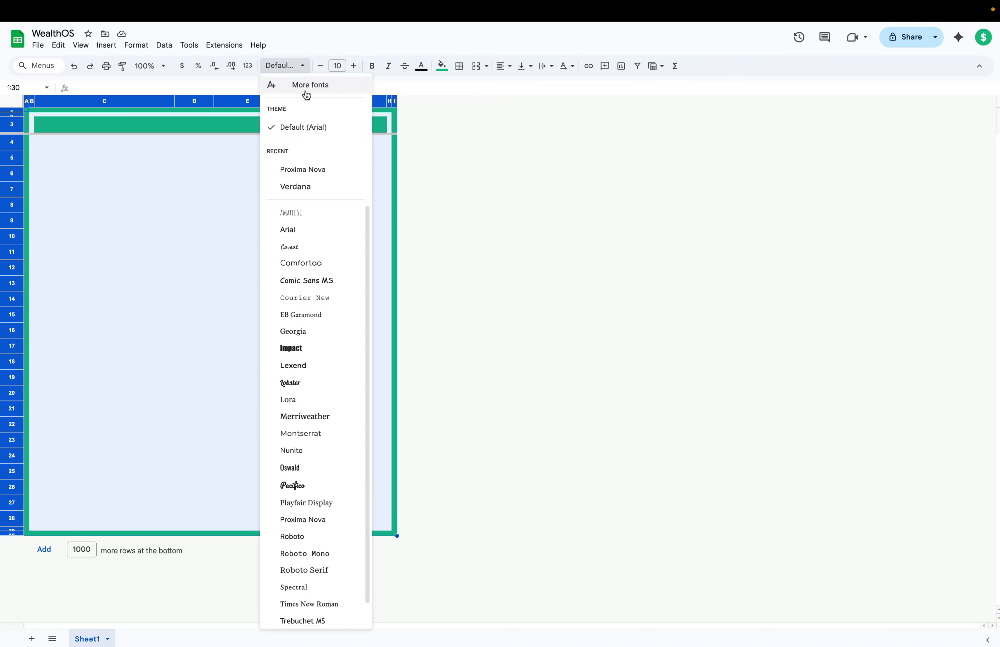
{"action": "left_click", "coordinate": [306, 92]}
{"action": "left_click", "coordinate": [323, 215]}
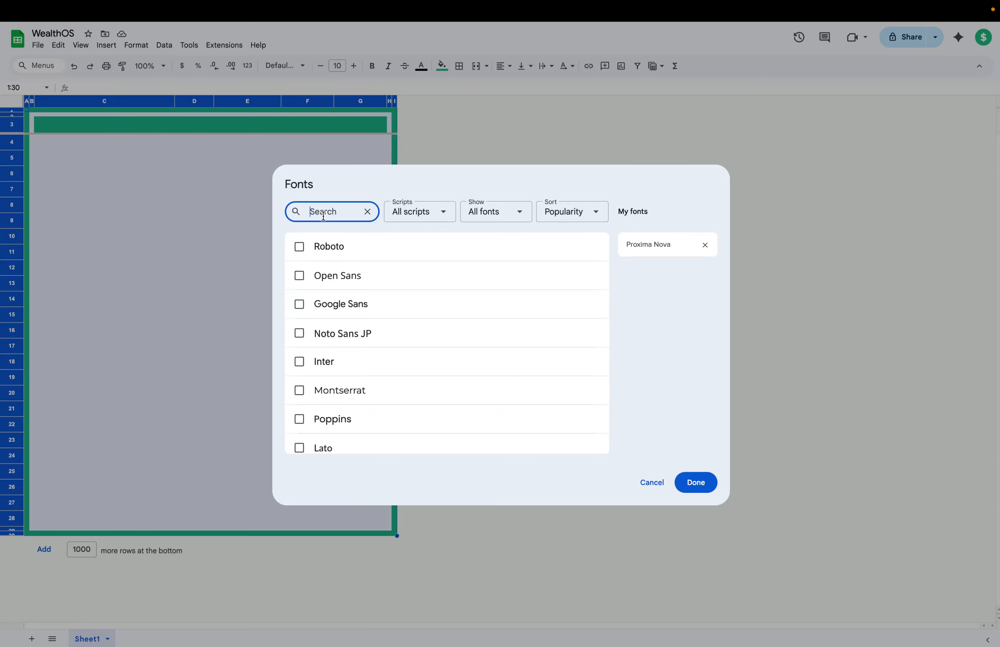
{"action": "type", "text": "prox"}
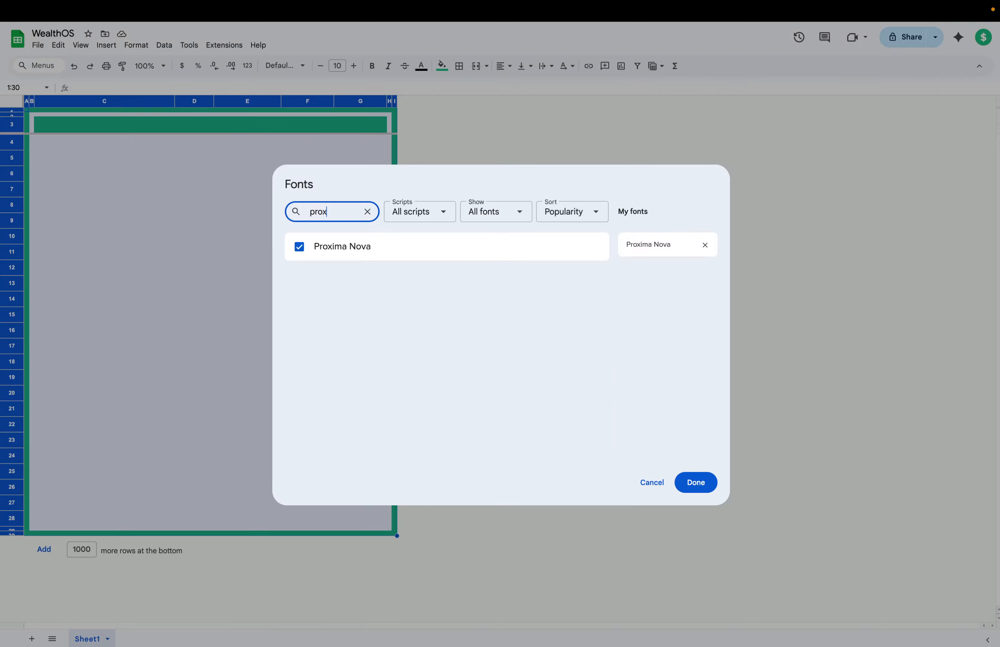
{"action": "left_click", "coordinate": [298, 248]}
{"action": "left_click", "coordinate": [299, 247]}
{"action": "left_click", "coordinate": [698, 479]}
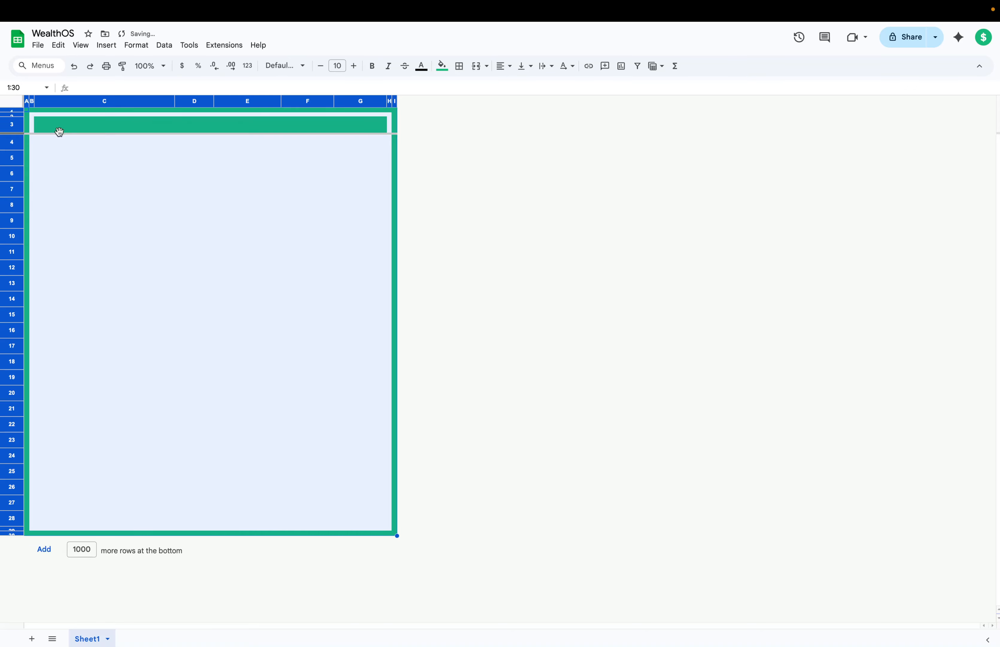
Step: Enter the header "Key Performance Indicators" in cell C3
{"action": "left_click", "coordinate": [87, 128]}
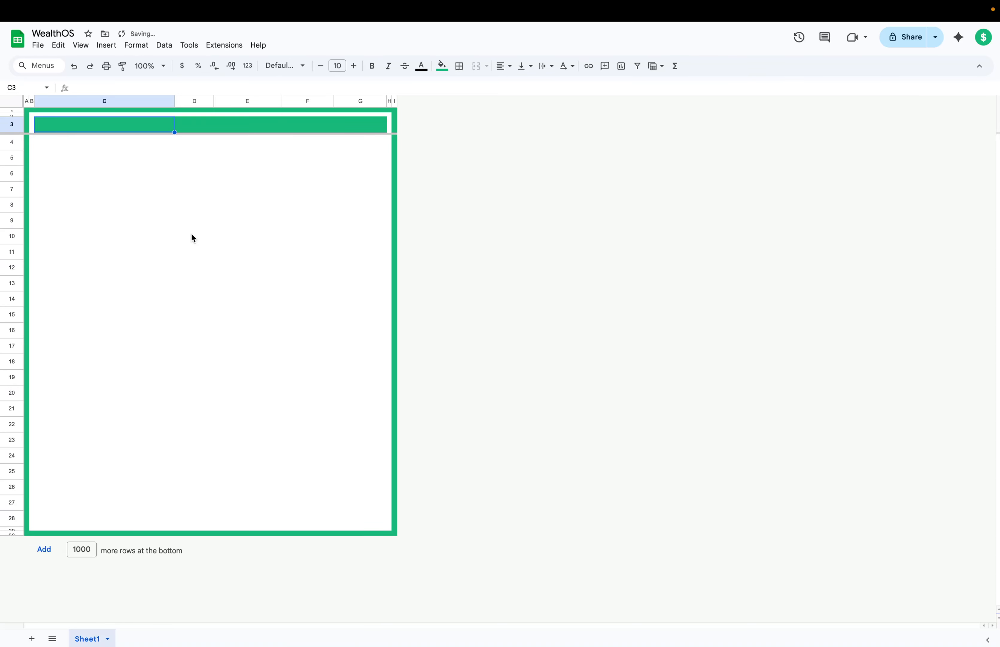
{"action": "type", "text": "Key Performance Ind"}
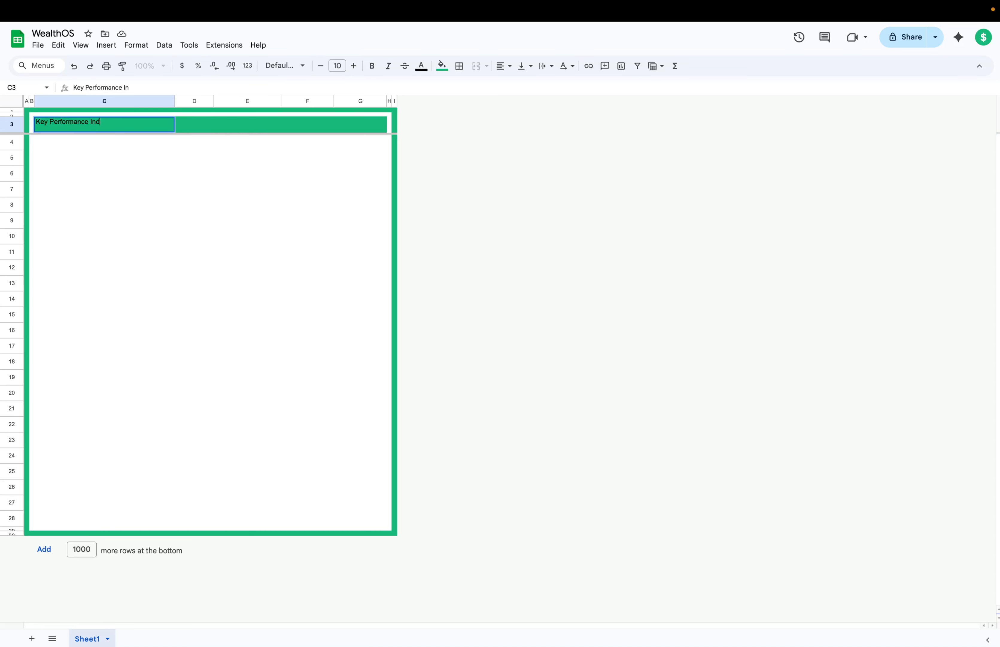
{"action": "type", "text": "icatio"}
{"action": "key", "text": "Tab"}
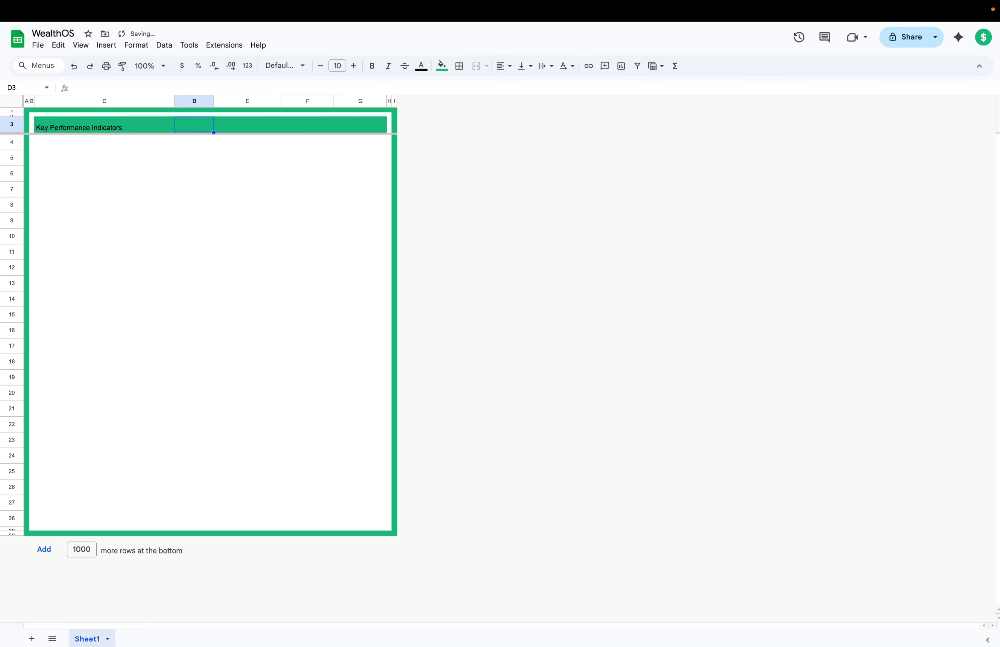
Step: Format the Key Performance Indicators header in Proxima Nova at font size 12
{"action": "left_click", "coordinate": [79, 129]}
{"action": "left_click", "coordinate": [285, 65]}
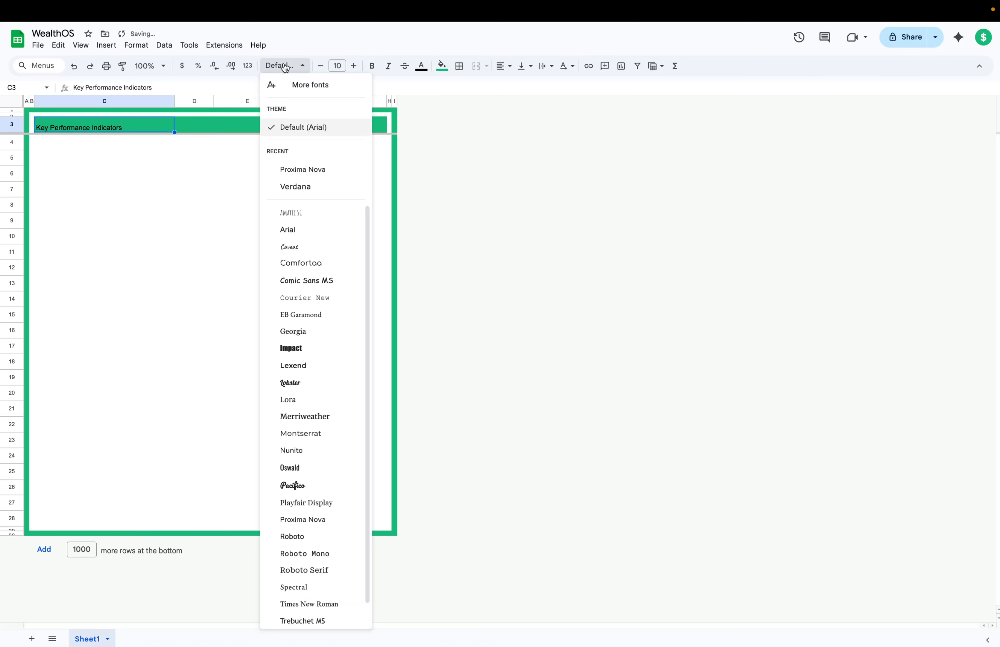
{"action": "left_click", "coordinate": [305, 168]}
{"action": "left_click", "coordinate": [354, 68]}
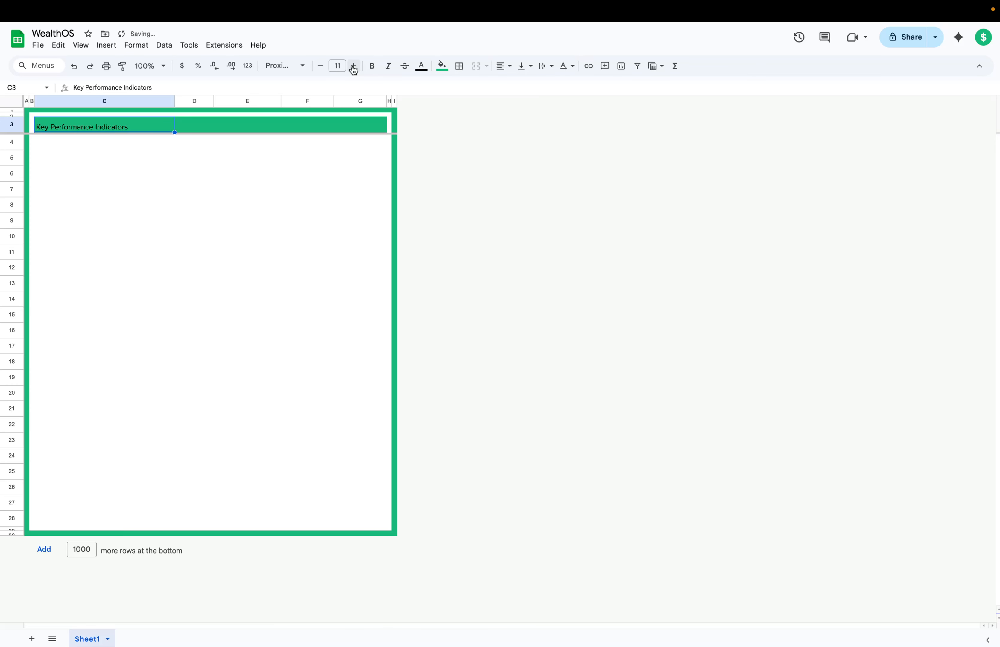
{"action": "left_click", "coordinate": [354, 67]}
{"action": "left_click", "coordinate": [354, 67]}
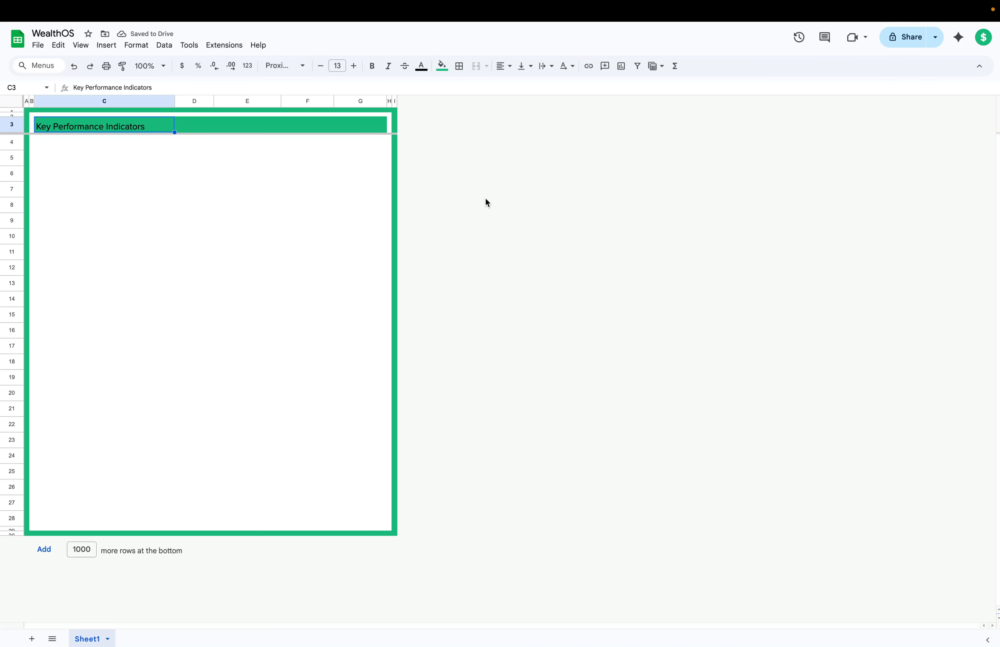
{"action": "left_click", "coordinate": [321, 65]}
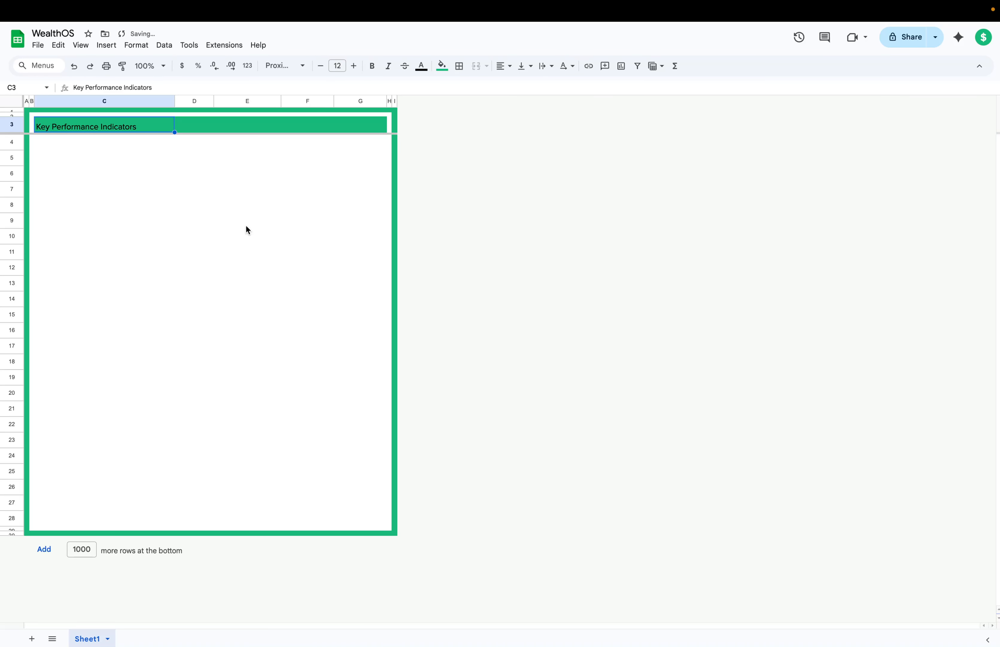
Step: Make the Key Performance Indicators header white and bold, and centre it both vertically and horizontally
{"action": "left_click", "coordinate": [422, 67]}
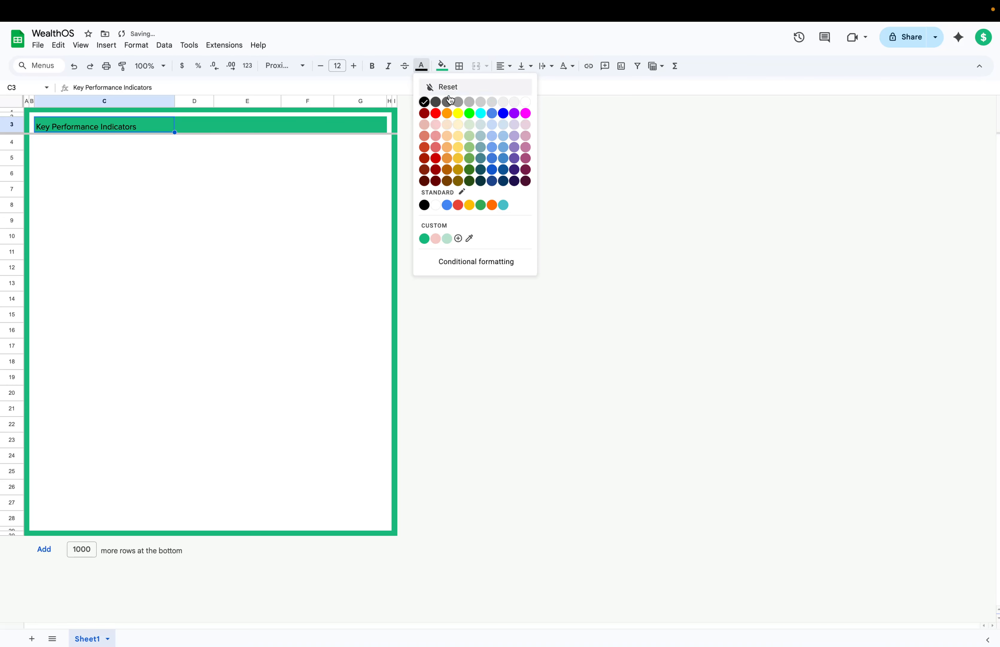
{"action": "left_click", "coordinate": [526, 102]}
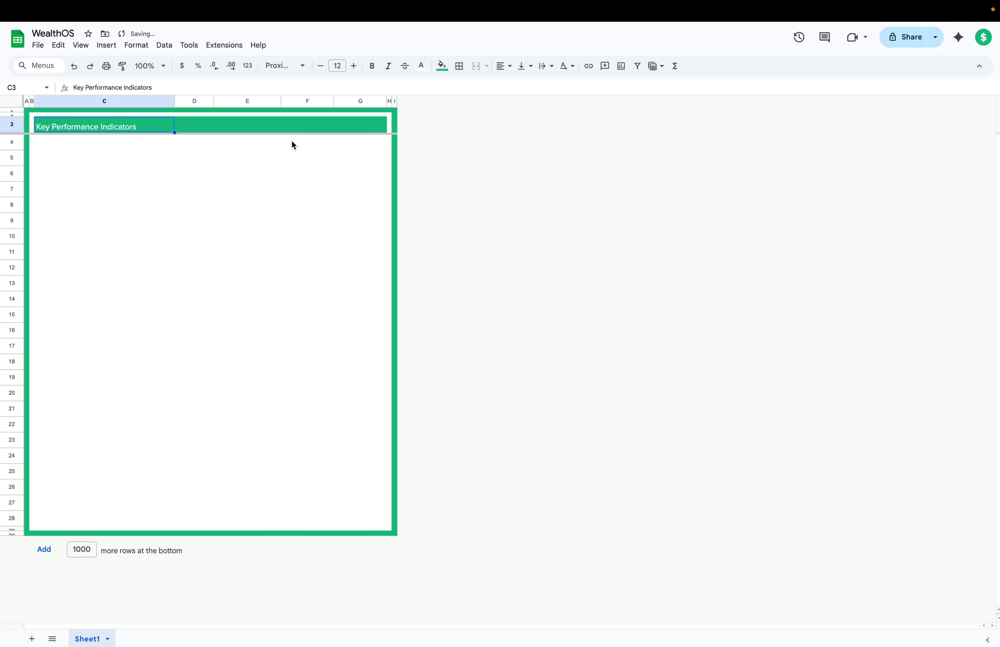
{"action": "left_click", "coordinate": [372, 66]}
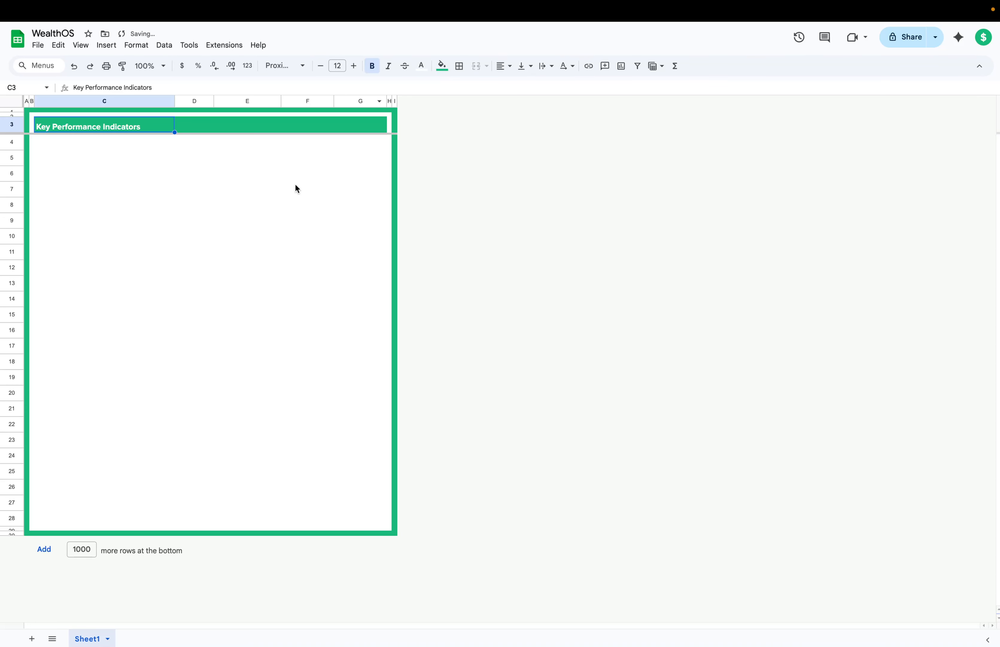
{"action": "left_click", "coordinate": [526, 65]}
{"action": "left_click", "coordinate": [541, 86]}
{"action": "left_click", "coordinate": [503, 66]}
{"action": "left_click", "coordinate": [521, 86]}
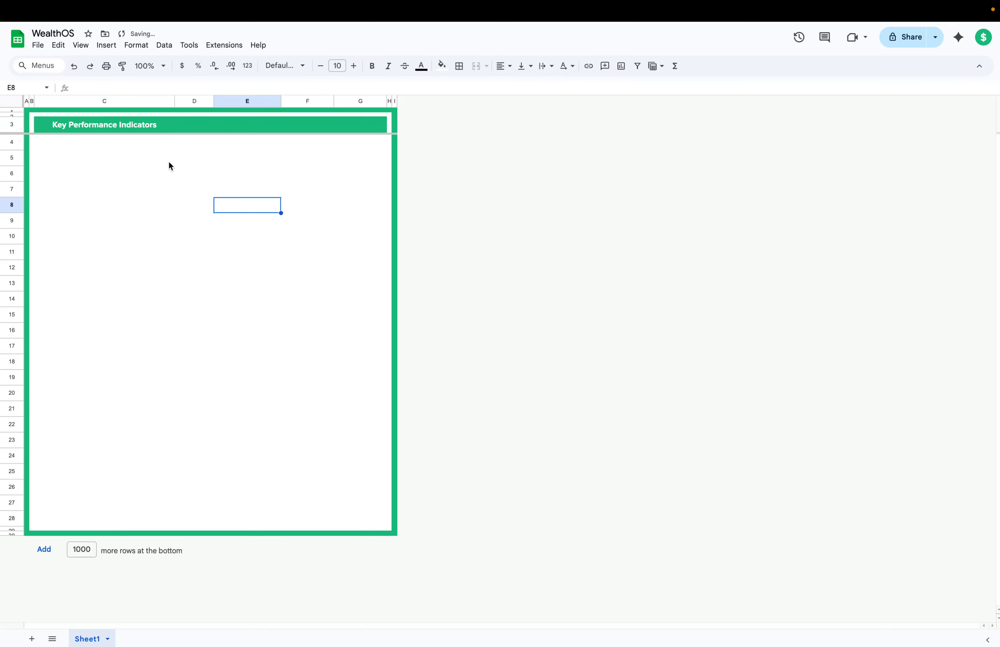
Step: Enter the header "Benchmark" in cell D3 and merge D3 with E3
{"action": "left_click", "coordinate": [206, 130]}
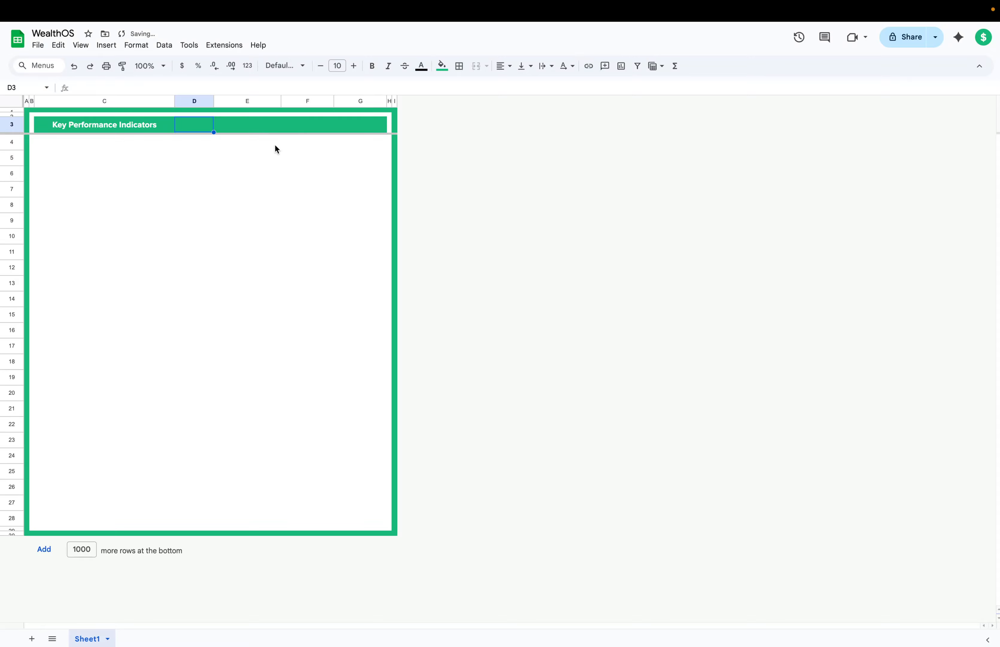
{"action": "type", "text": "Benchmark"}
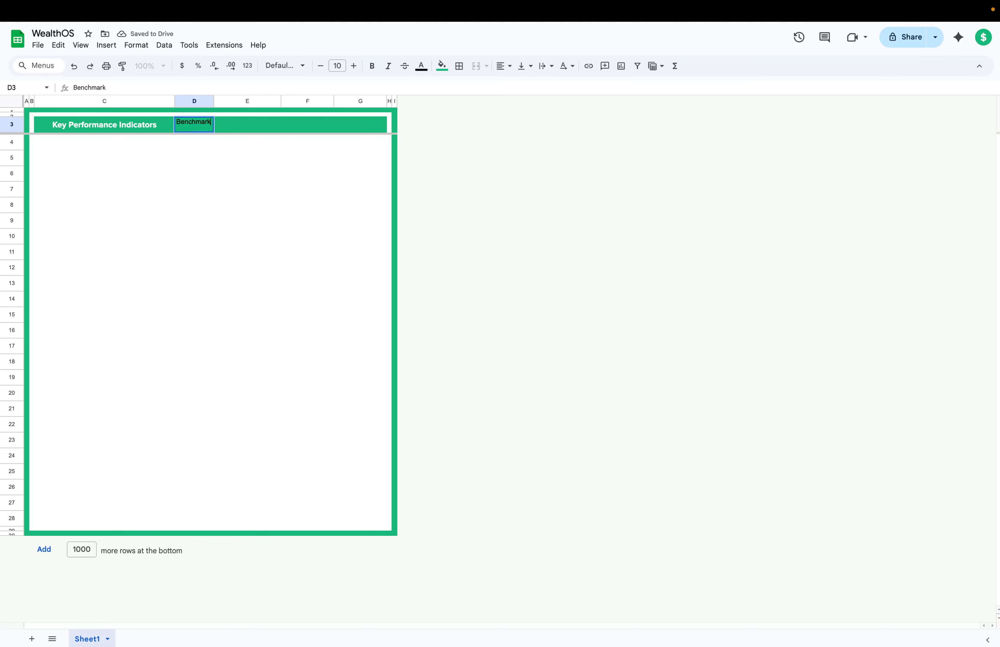
{"action": "key", "text": "Tab"}
{"action": "left_click_drag", "start_coordinate": [204, 128], "coordinate": [238, 130]}
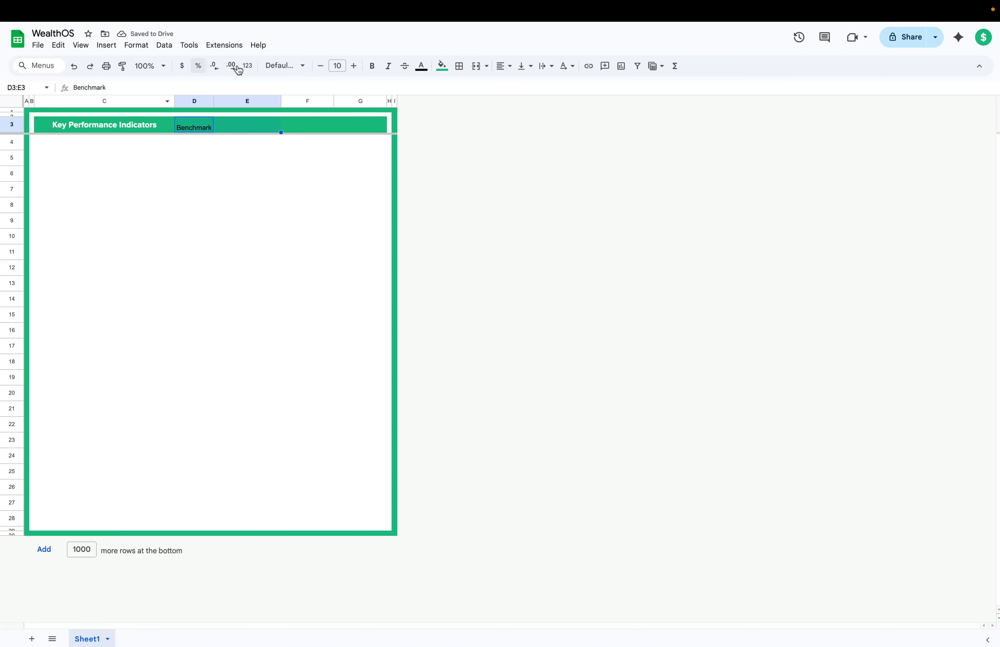
{"action": "left_click", "coordinate": [476, 66]}
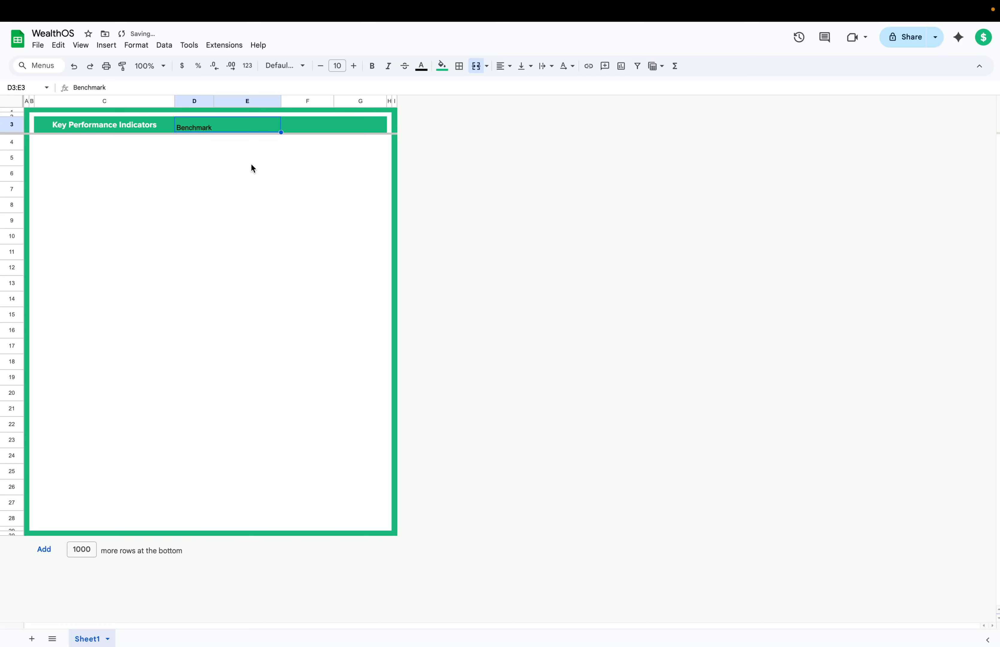
Step: Copy the formatting of the Key Performance Indicators header onto the Benchmark header
{"action": "left_click", "coordinate": [121, 123]}
{"action": "left_click", "coordinate": [123, 66]}
{"action": "left_click", "coordinate": [191, 128]}
{"action": "left_click", "coordinate": [198, 163]}
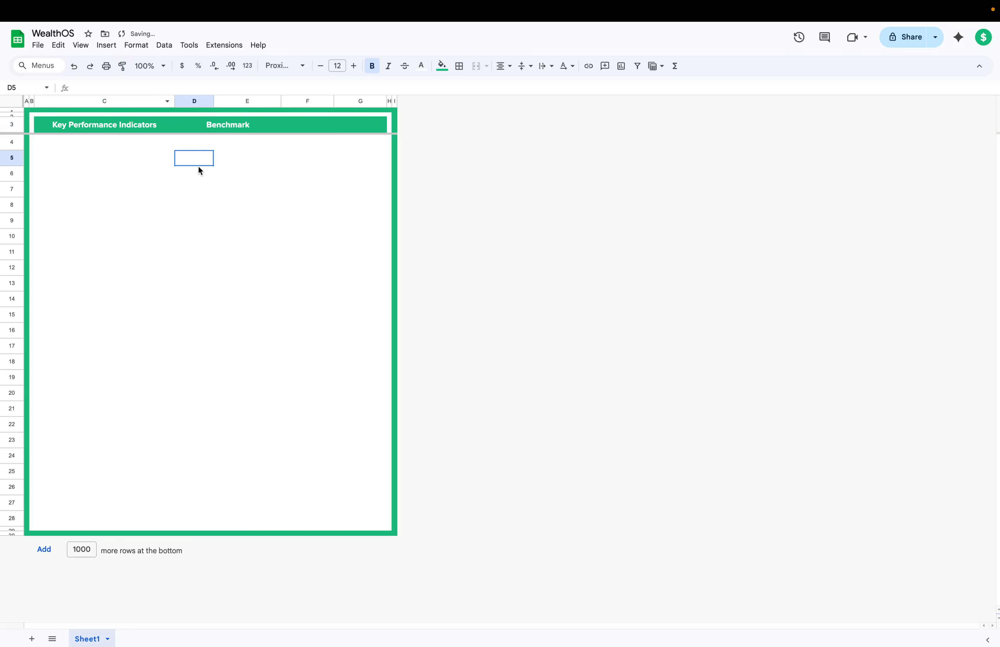
Step: Freeze columns A through E of the sheet
{"action": "left_click", "coordinate": [230, 124]}
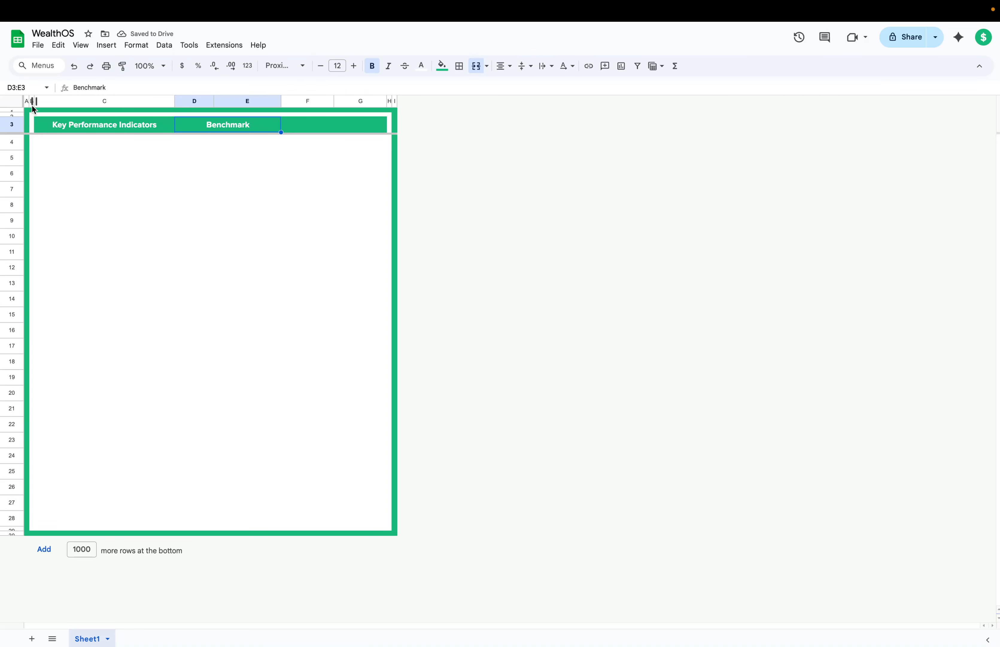
{"action": "left_click_drag", "start_coordinate": [23, 98], "coordinate": [282, 101]}
{"action": "left_click", "coordinate": [270, 214]}
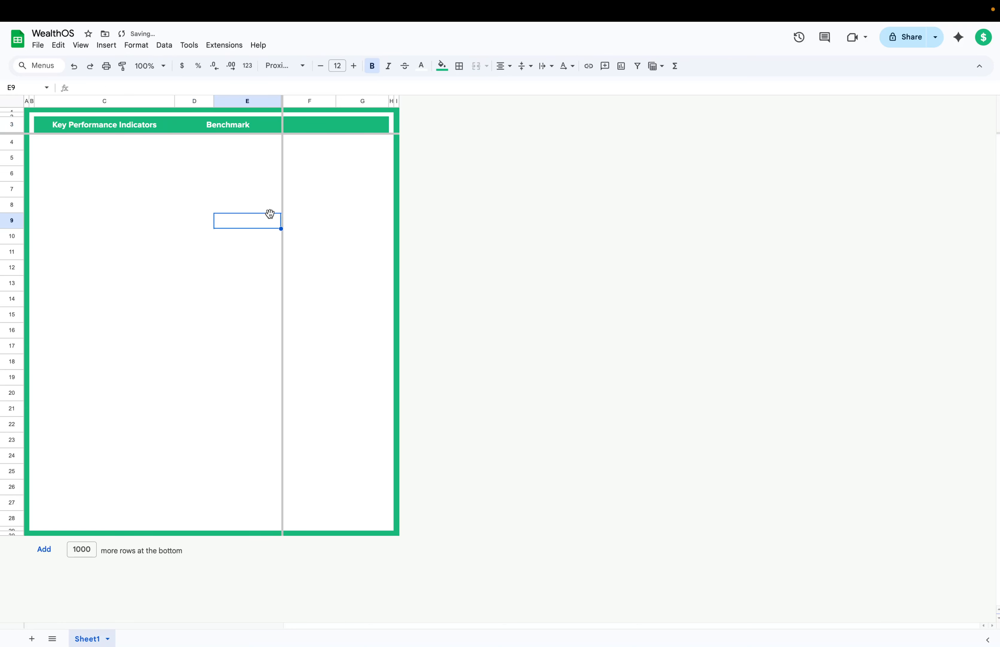
Step: Enter the month "January 2026" in header cell F3
{"action": "left_click", "coordinate": [334, 127]}
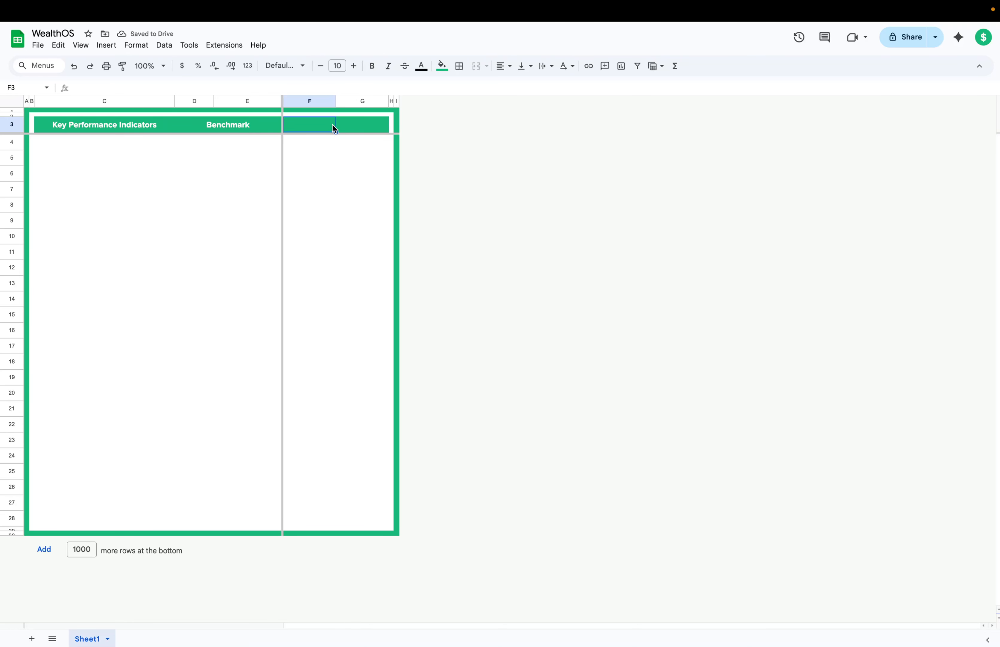
{"action": "type", "text": "January 206"}
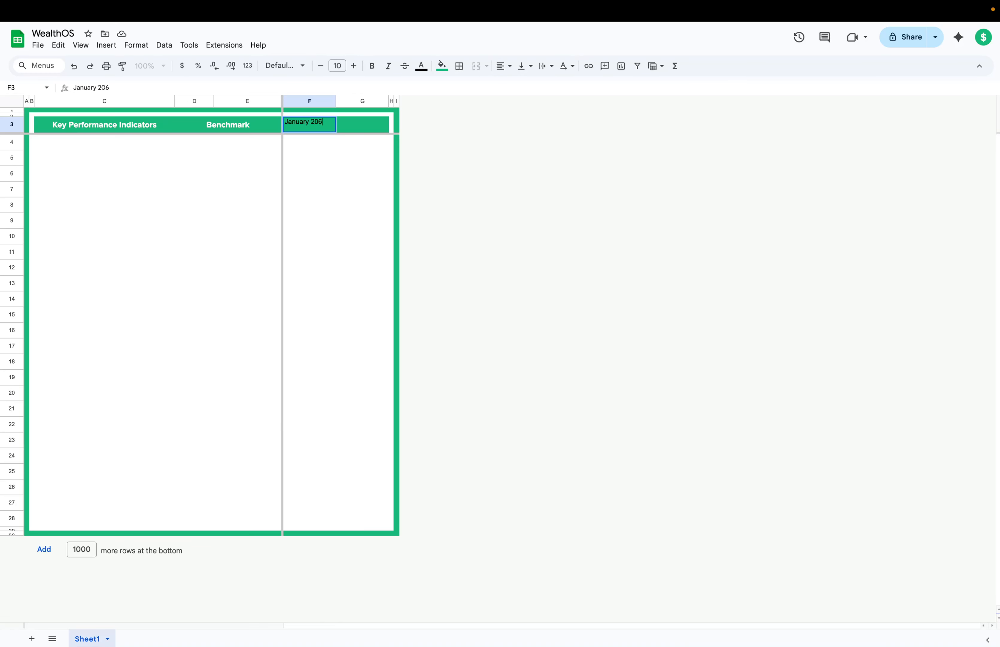
{"action": "key", "text": "BackSpace"}
{"action": "type", "text": "26"}
{"action": "key", "text": "Return"}
Step: Copy the January 2026 header from F3 into G3
{"action": "left_click", "coordinate": [353, 121]}
{"action": "left_click", "coordinate": [321, 126]}
{"action": "key", "text": "super+c"}
{"action": "left_click", "coordinate": [347, 128]}
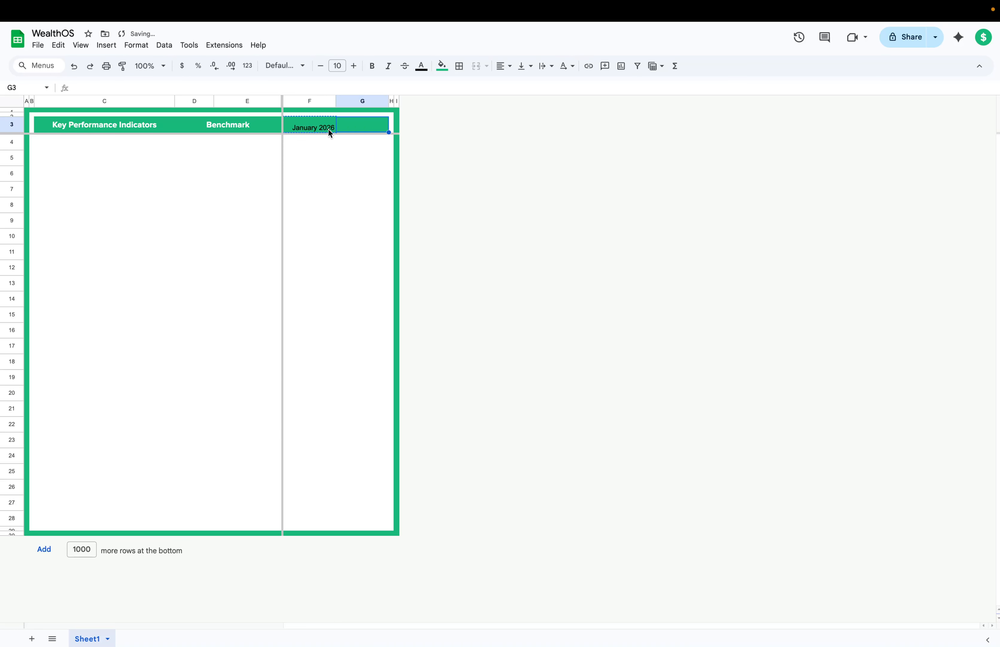
{"action": "key", "text": "super+v"}
Step: Change the date in cell F3 to February 1, 2026 using the date picker
{"action": "left_click", "coordinate": [316, 128]}
{"action": "double_click", "coordinate": [319, 129]}
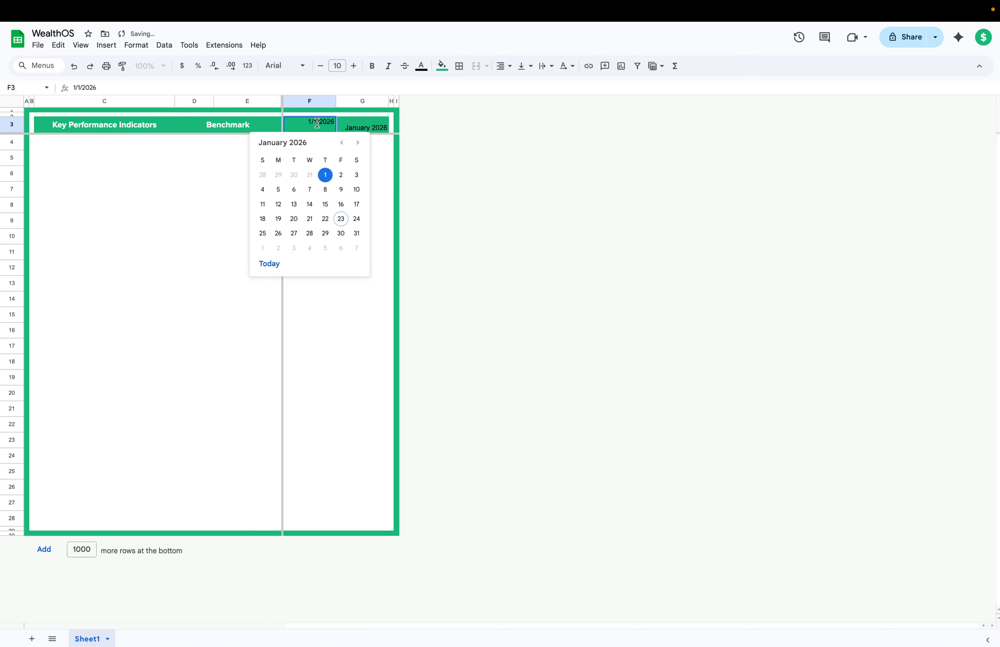
{"action": "left_click", "coordinate": [357, 142]}
{"action": "left_click", "coordinate": [262, 175]}
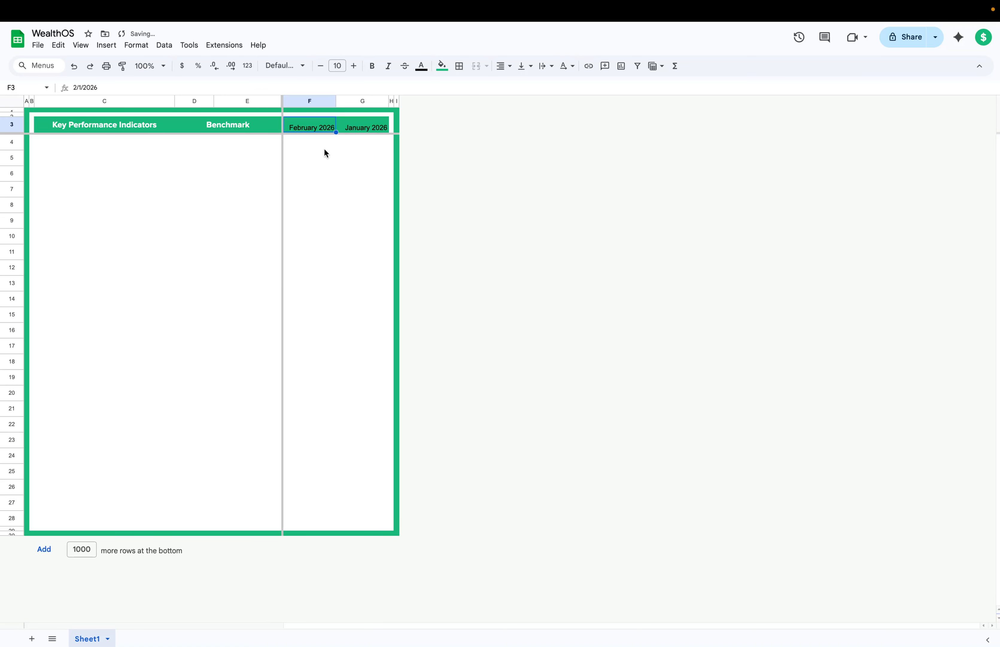
{"action": "left_click", "coordinate": [353, 127]}
{"action": "left_click", "coordinate": [315, 126]}
Step: Try copying the Benchmark header's formatting onto the month headers F3:G3, and undo it
{"action": "left_click", "coordinate": [242, 131]}
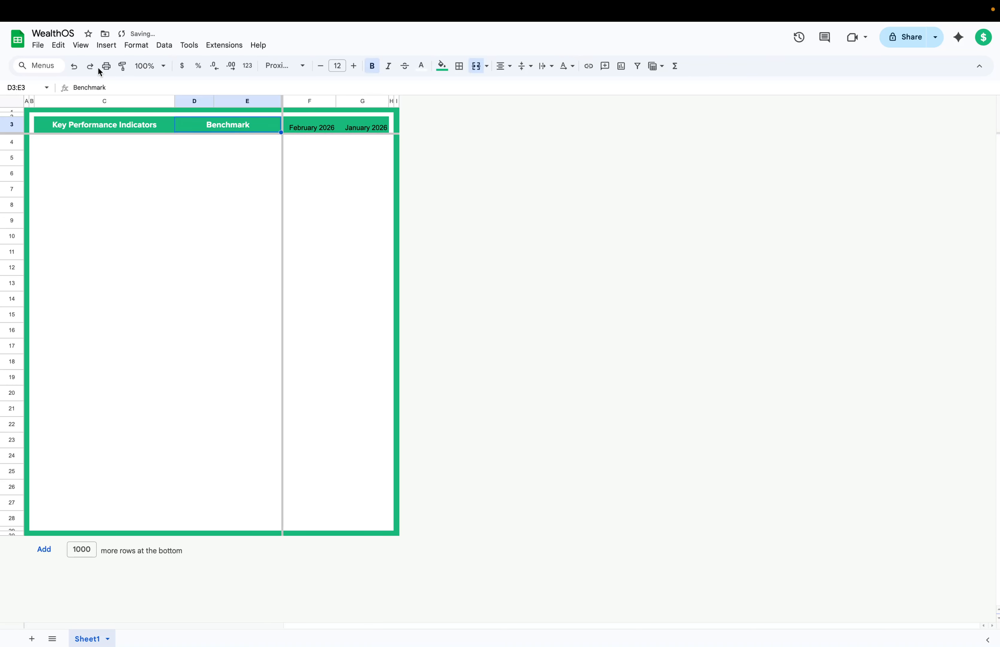
{"action": "left_click", "coordinate": [123, 66]}
{"action": "left_click_drag", "start_coordinate": [311, 133], "coordinate": [373, 135]}
{"action": "left_click", "coordinate": [347, 161]}
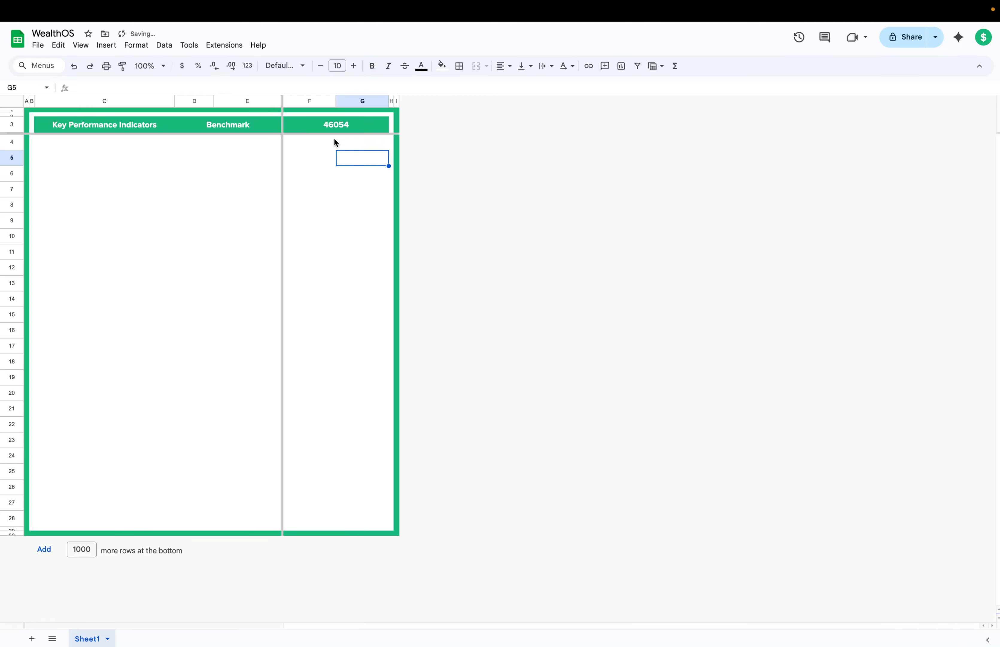
{"action": "key", "text": "ctrl+z"}
Step: Set the font size of the month headers in F3 and G3 to 12
{"action": "left_click", "coordinate": [329, 127]}
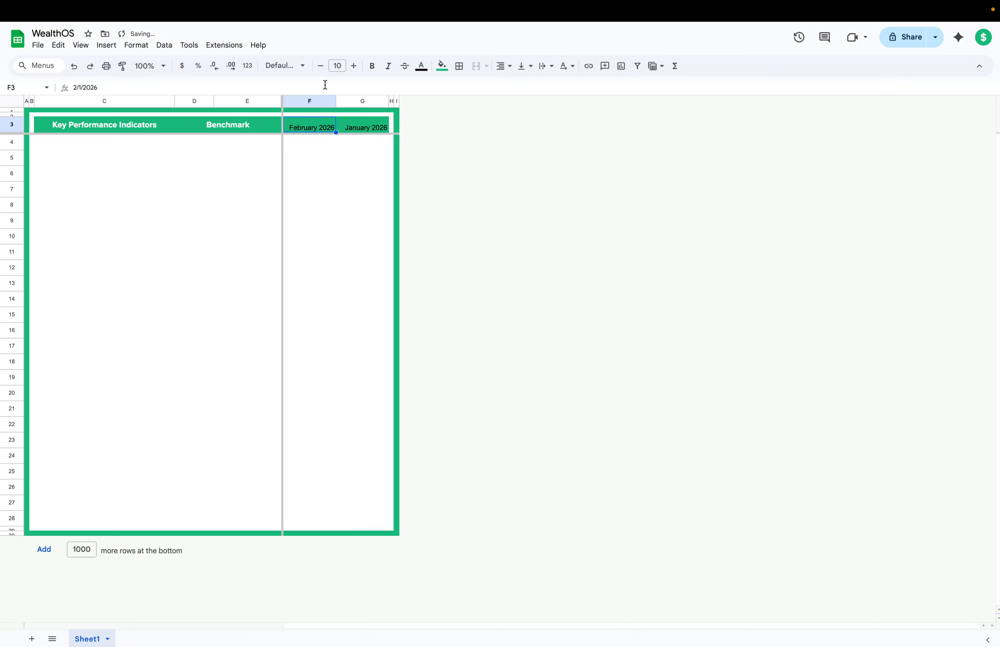
{"action": "left_click", "coordinate": [355, 65]}
{"action": "left_click", "coordinate": [355, 66]}
{"action": "key", "text": "Right"}
{"action": "left_click", "coordinate": [354, 67]}
{"action": "left_click", "coordinate": [353, 66]}
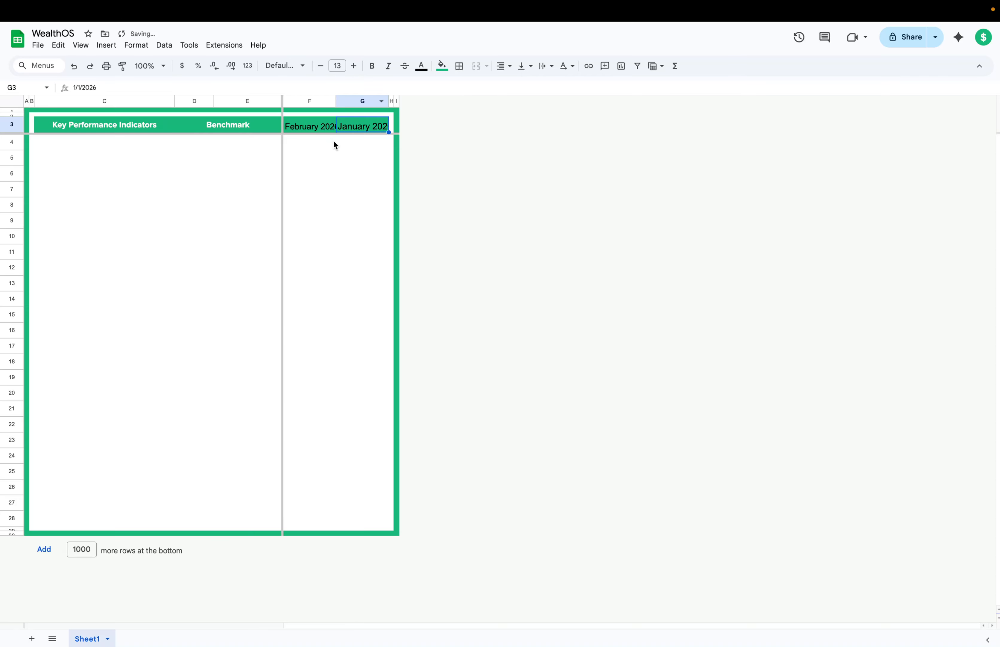
{"action": "left_click", "coordinate": [329, 164]}
Step: Make the month headers in F3:G3 bold and white, and centre them vertically and horizontally
{"action": "left_click_drag", "start_coordinate": [311, 126], "coordinate": [370, 130]}
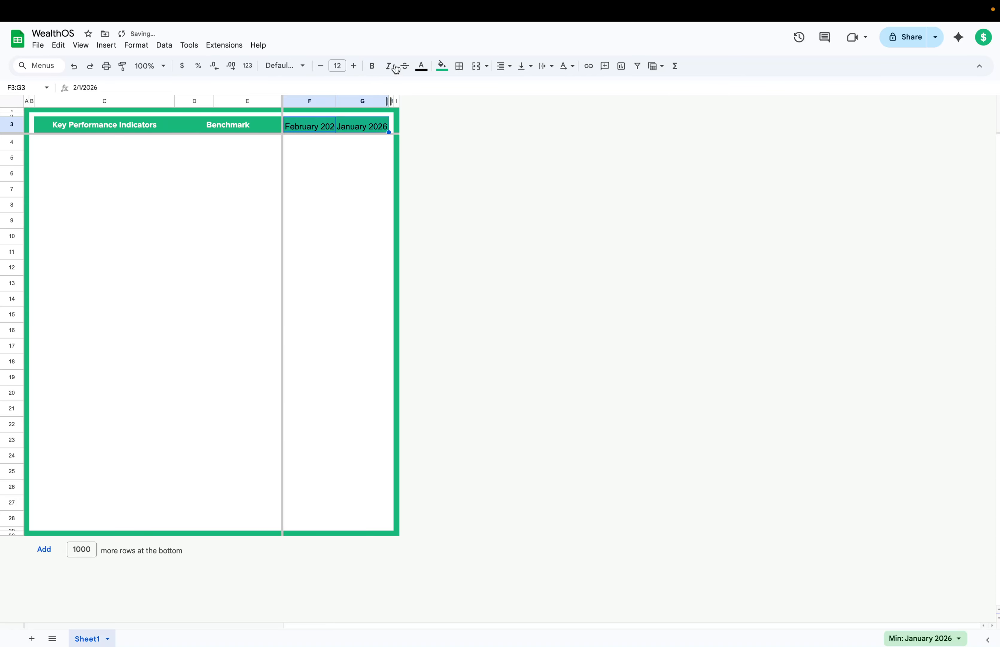
{"action": "left_click", "coordinate": [373, 68]}
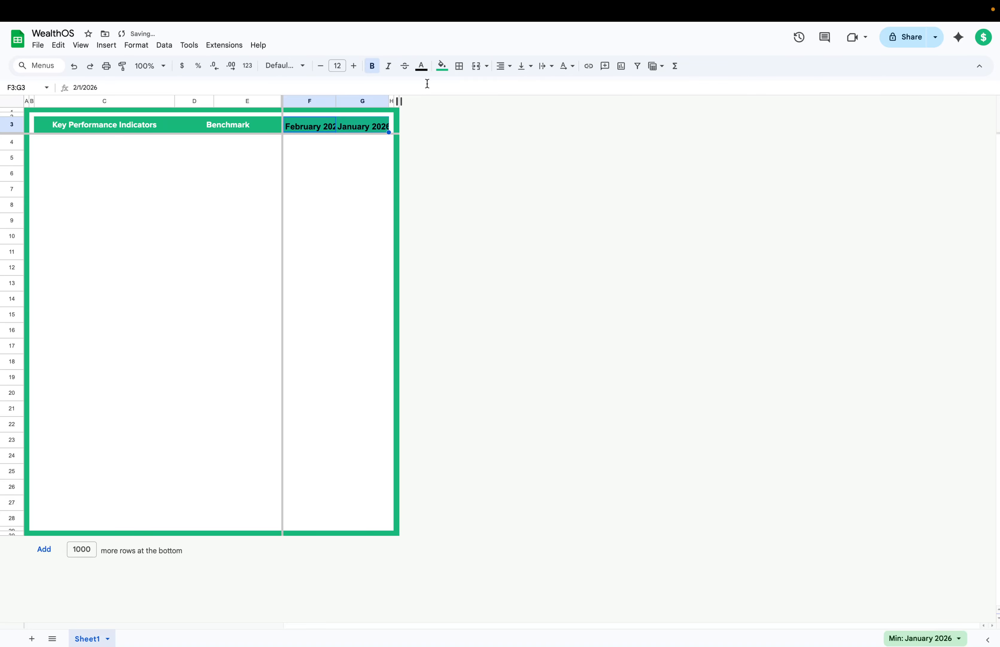
{"action": "left_click", "coordinate": [421, 67]}
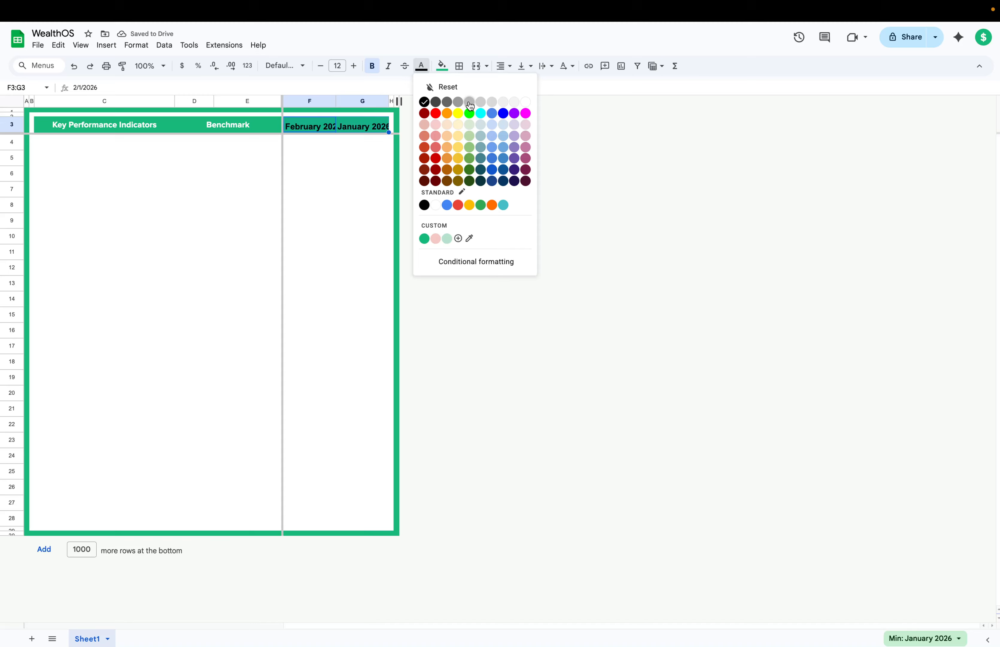
{"action": "left_click", "coordinate": [517, 102]}
{"action": "left_click", "coordinate": [524, 66]}
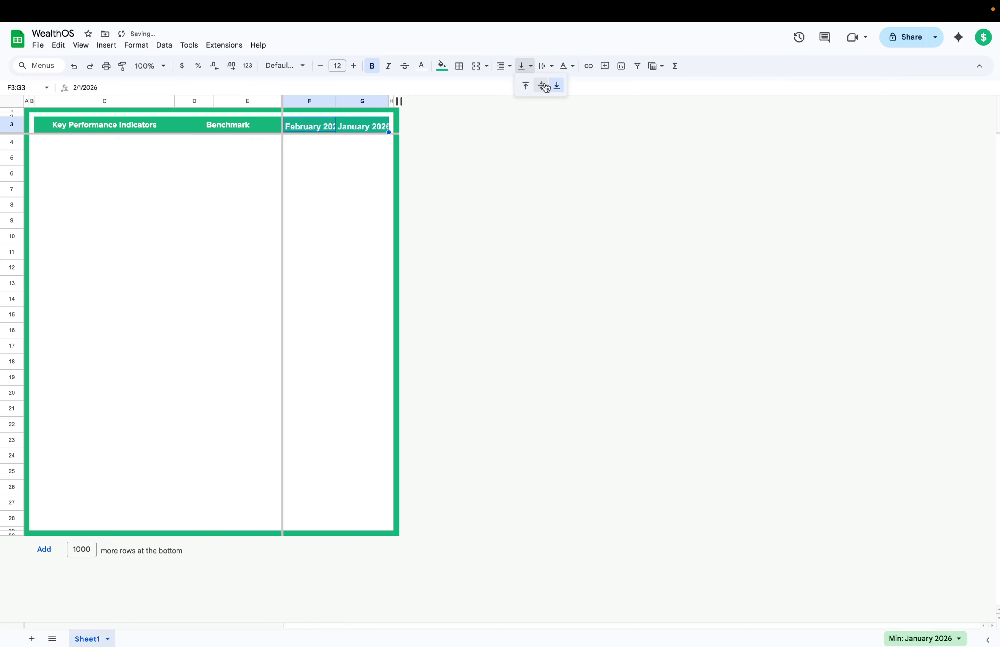
{"action": "left_click", "coordinate": [543, 87]}
{"action": "left_click", "coordinate": [310, 158]}
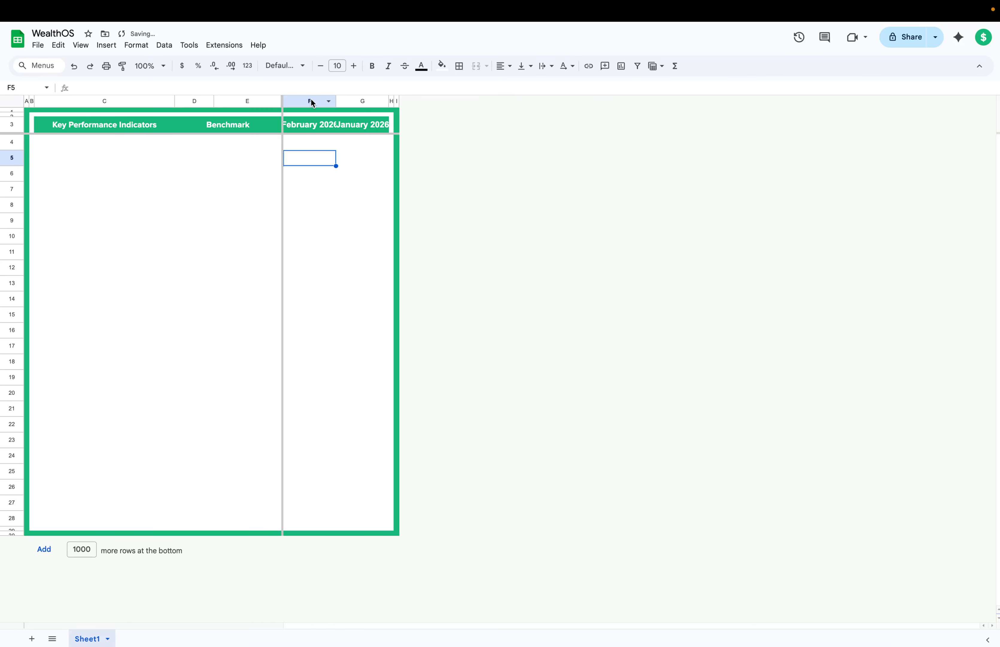
Step: Resize columns F and G to a width of 130 pixels
{"action": "left_click_drag", "start_coordinate": [313, 103], "coordinate": [363, 101]}
{"action": "right_click", "coordinate": [364, 102]}
{"action": "left_click", "coordinate": [504, 271]}
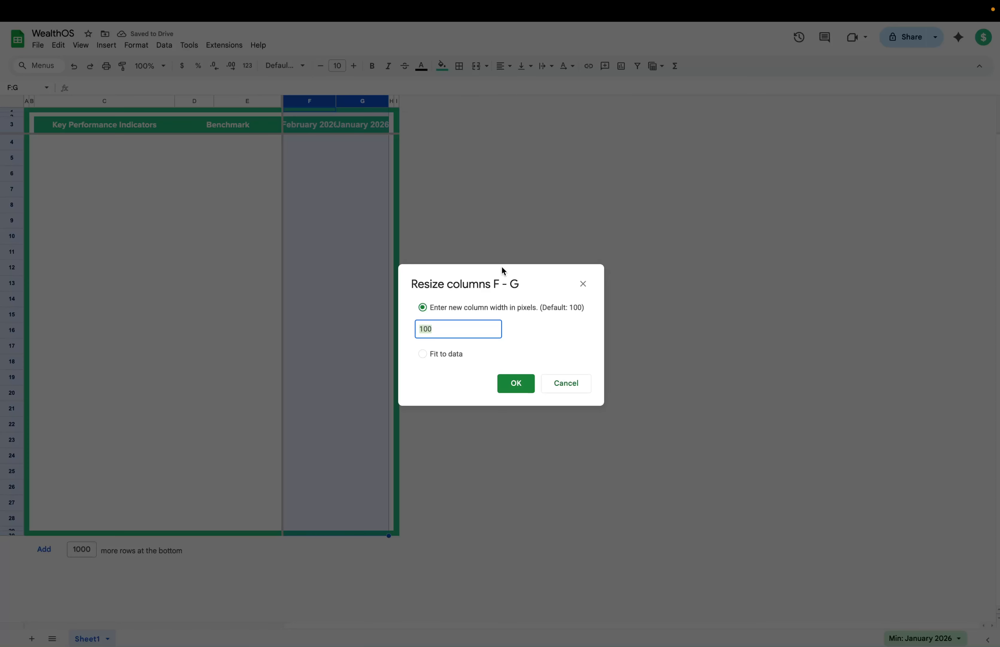
{"action": "type", "text": "130"}
{"action": "key", "text": "Return"}
{"action": "left_click", "coordinate": [349, 225]}
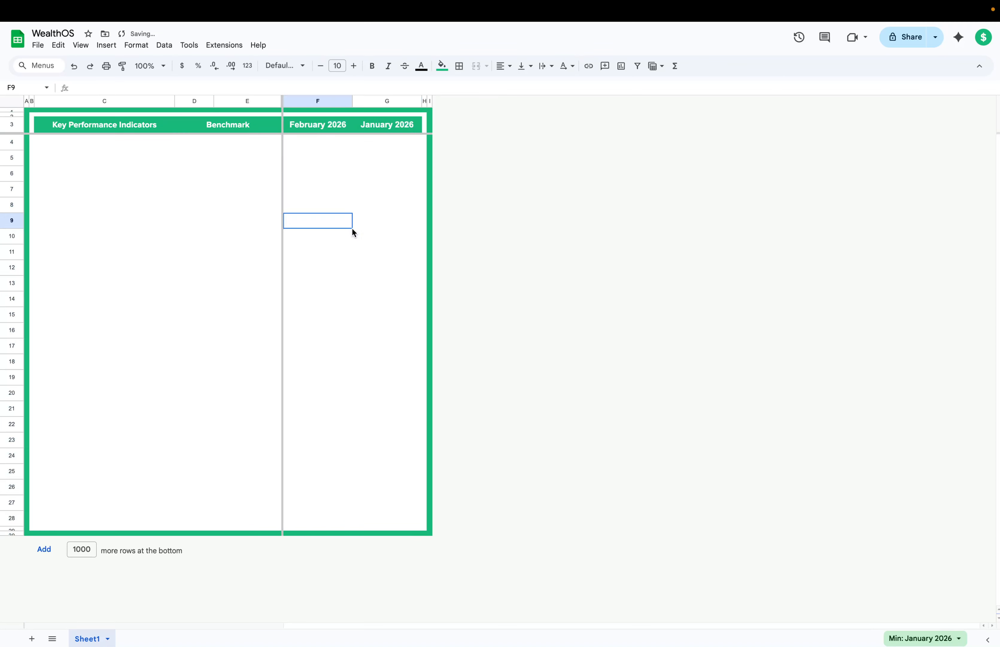
{"action": "left_click", "coordinate": [308, 126]}
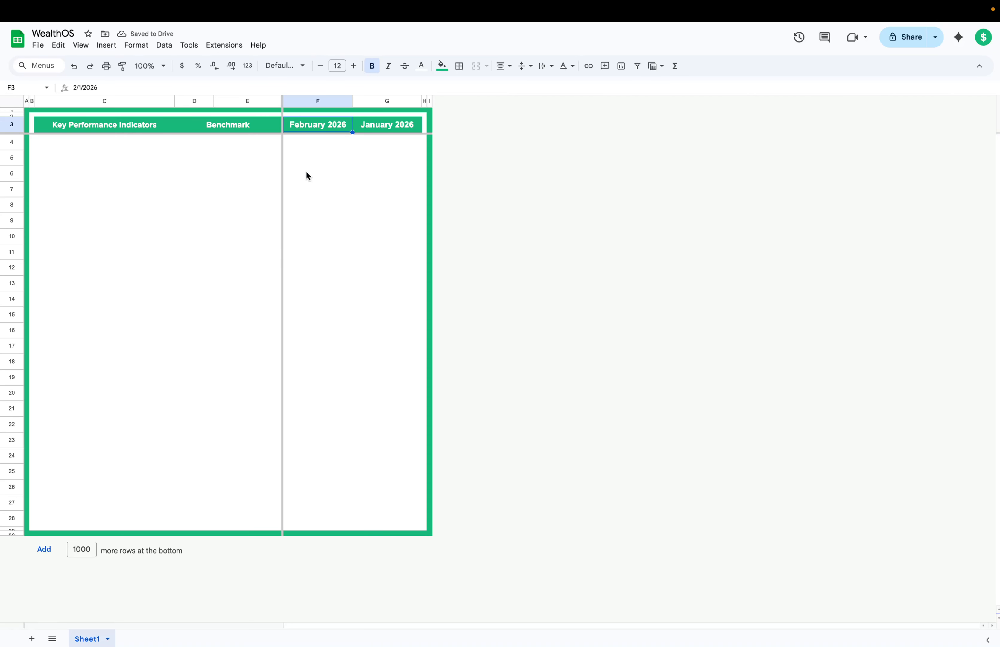
Step: Insert two and then four more blank columns before the February 2026 column
{"action": "left_click_drag", "start_coordinate": [390, 100], "coordinate": [321, 99]}
{"action": "right_click", "coordinate": [321, 99]}
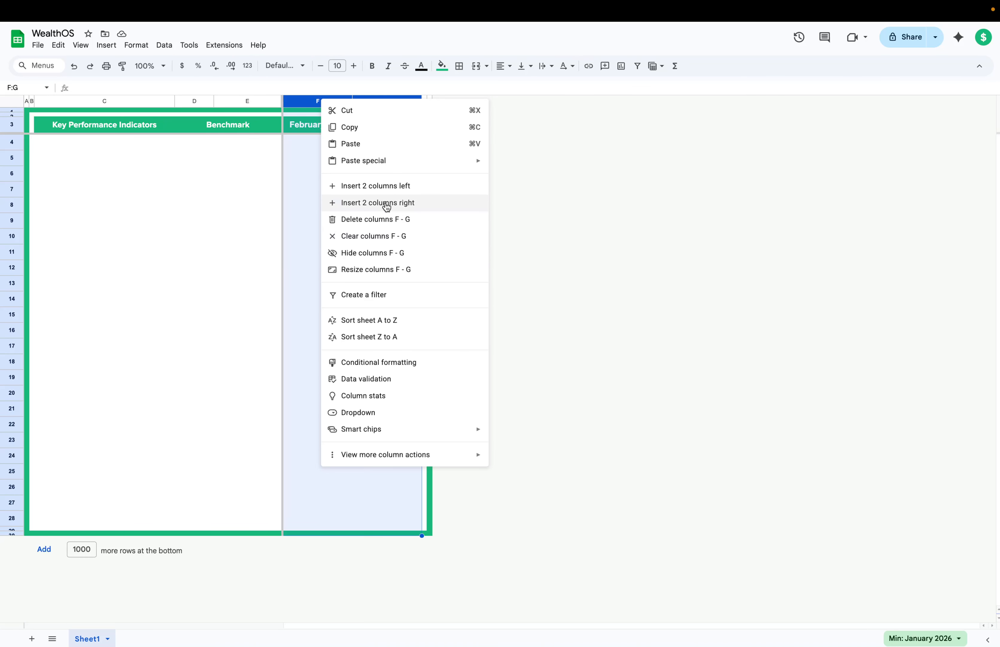
{"action": "left_click", "coordinate": [383, 187]}
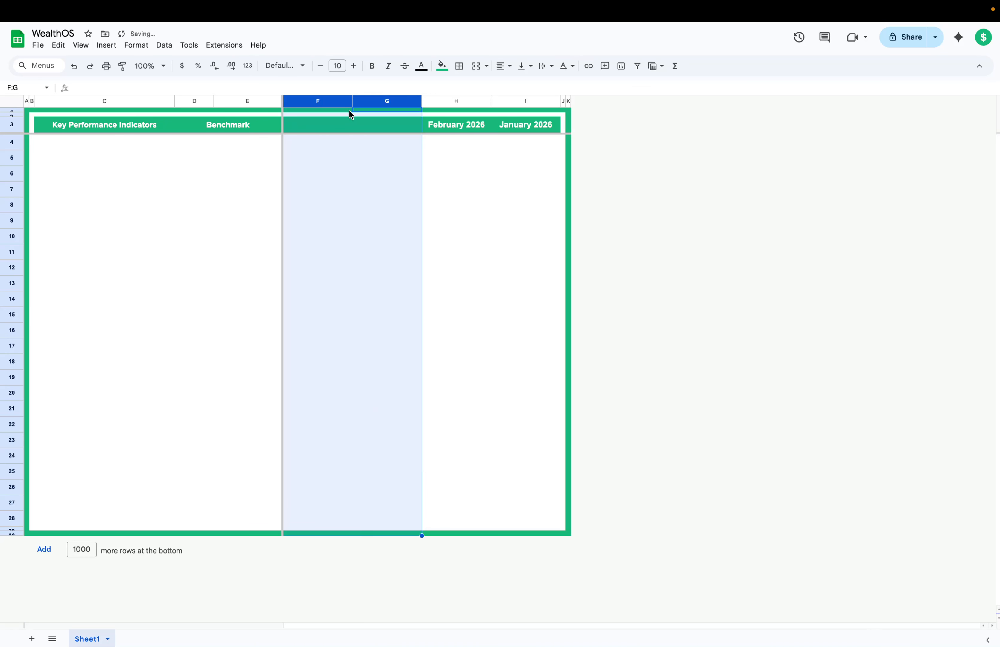
{"action": "left_click", "coordinate": [529, 99], "text": "shift"}
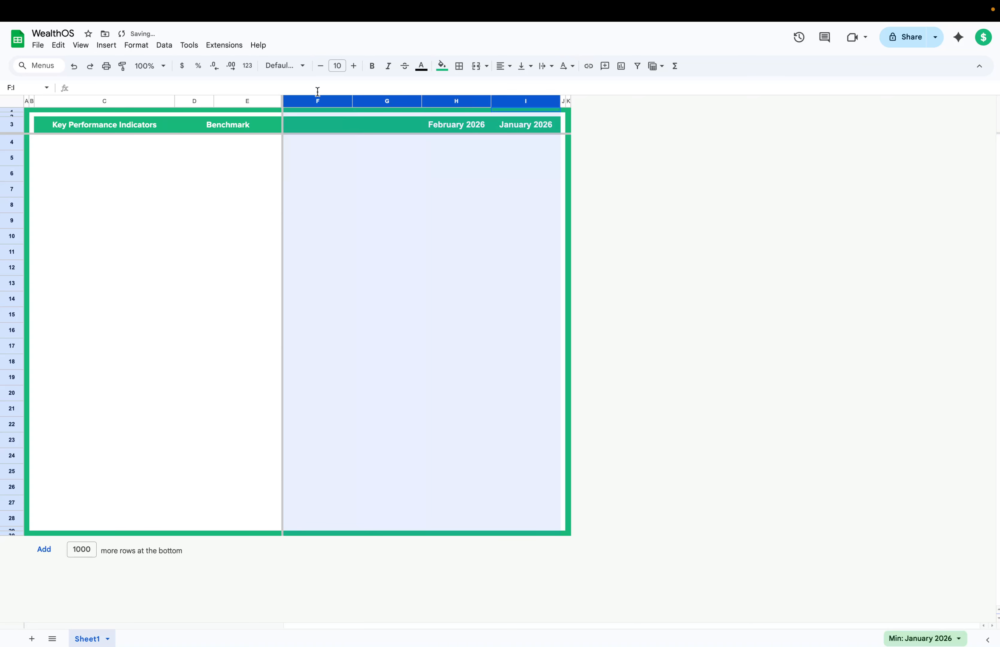
{"action": "right_click", "coordinate": [318, 100]}
{"action": "left_click", "coordinate": [371, 185]}
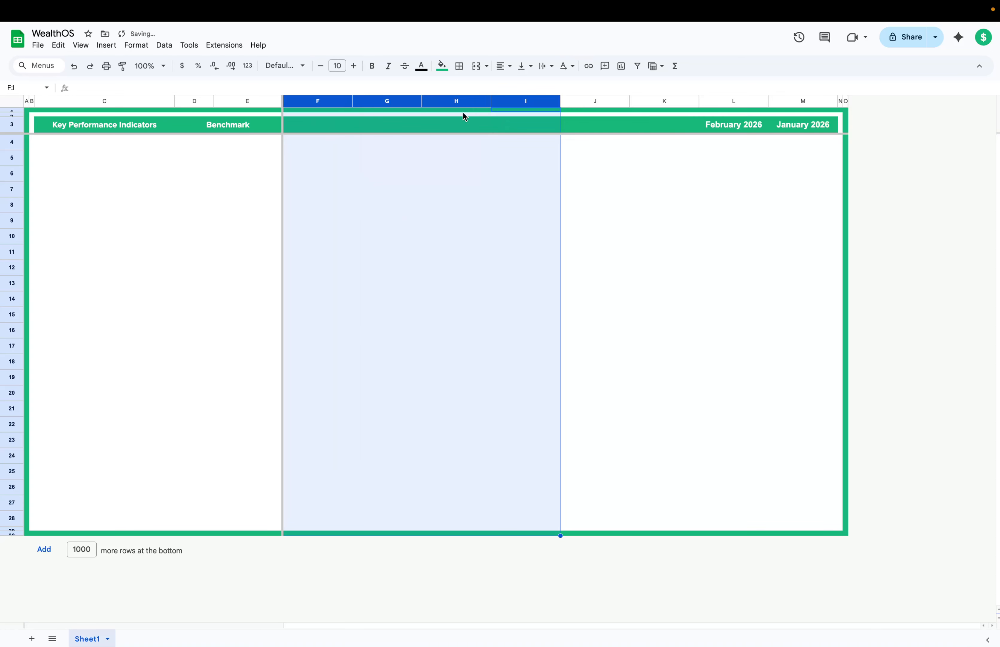
Step: Enter March 2026 in K3 and extend the month series leftwards through August 2026 in F3
{"action": "left_click", "coordinate": [664, 141]}
{"action": "left_click", "coordinate": [654, 123]}
{"action": "type", "text": "Ma"}
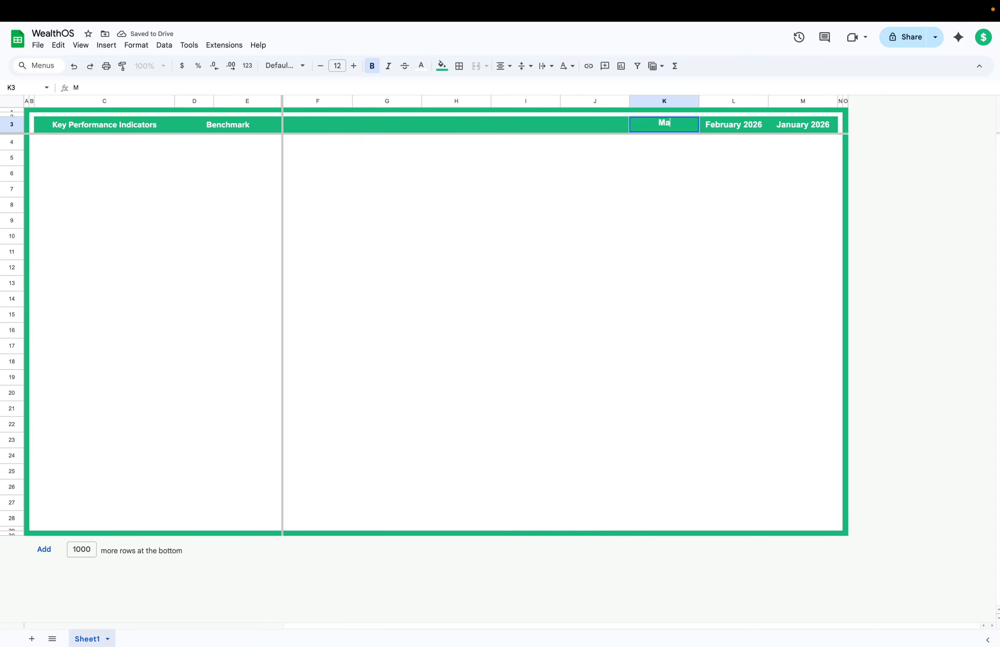
{"action": "type", "text": "rch 2026"}
{"action": "key", "text": "Return"}
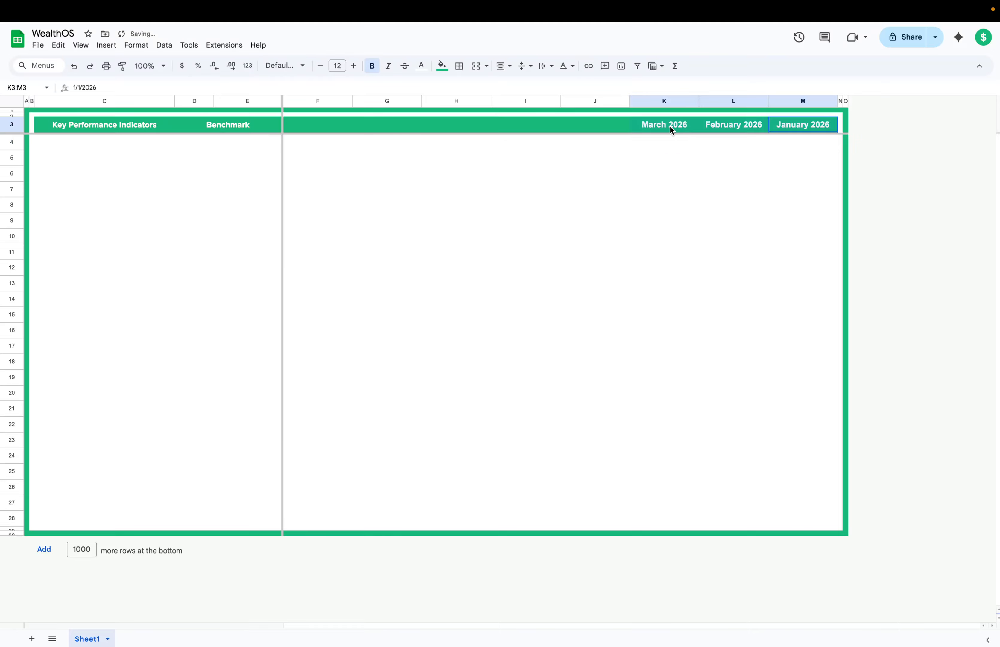
{"action": "left_click_drag", "start_coordinate": [677, 127], "coordinate": [819, 126]}
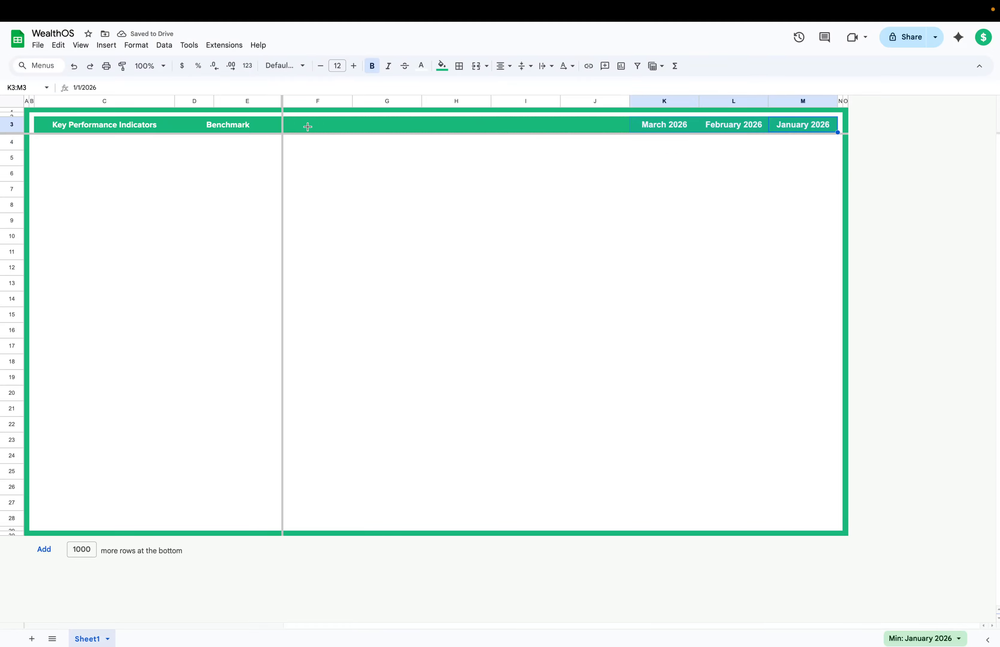
{"action": "left_click_drag", "start_coordinate": [308, 126], "coordinate": [308, 128]}
Step: Insert four blank columns before the August 2026 column
{"action": "left_click", "coordinate": [315, 100]}
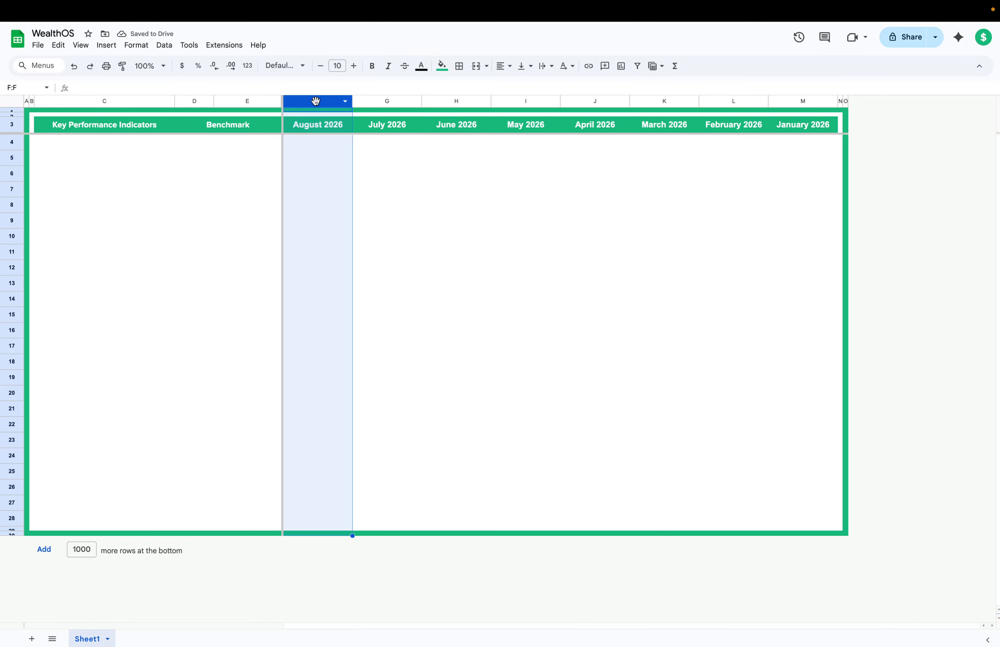
{"action": "mouse_move", "coordinate": [316, 101]}
{"action": "left_mouse_down"}
{"action": "mouse_move", "coordinate": [353, 101]}
{"action": "mouse_move", "coordinate": [318, 101]}
{"action": "left_mouse_up"}
{"action": "left_click", "coordinate": [521, 101], "text": "shift"}
{"action": "right_click", "coordinate": [521, 101]}
{"action": "left_click", "coordinate": [559, 187]}
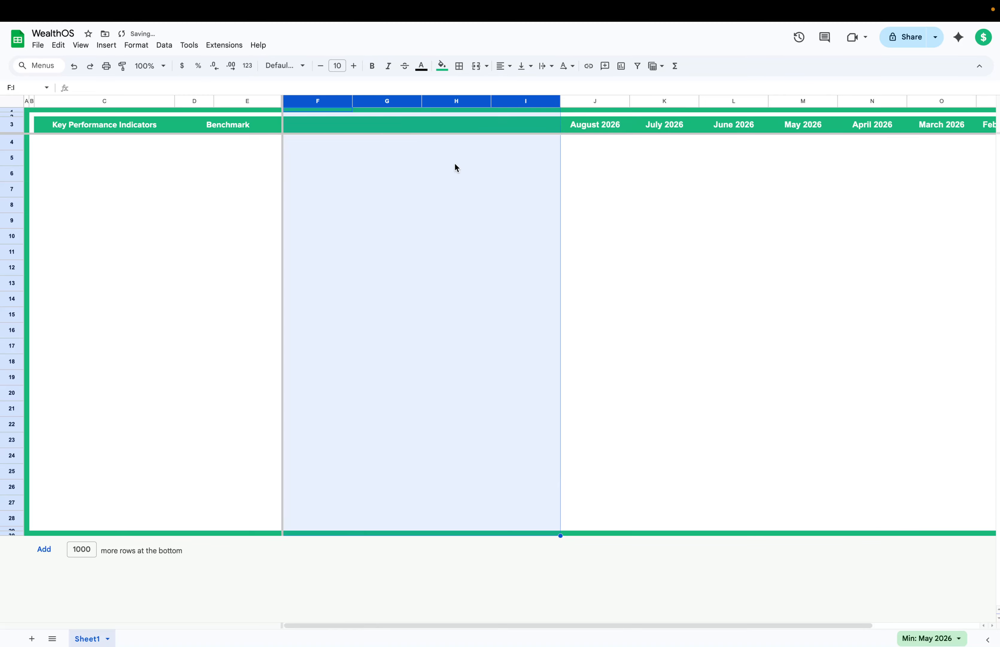
Step: Extend the month headers from August 2026 leftwards through December 2026 in F3
{"action": "left_click", "coordinate": [457, 167]}
{"action": "left_click_drag", "start_coordinate": [603, 126], "coordinate": [721, 126]}
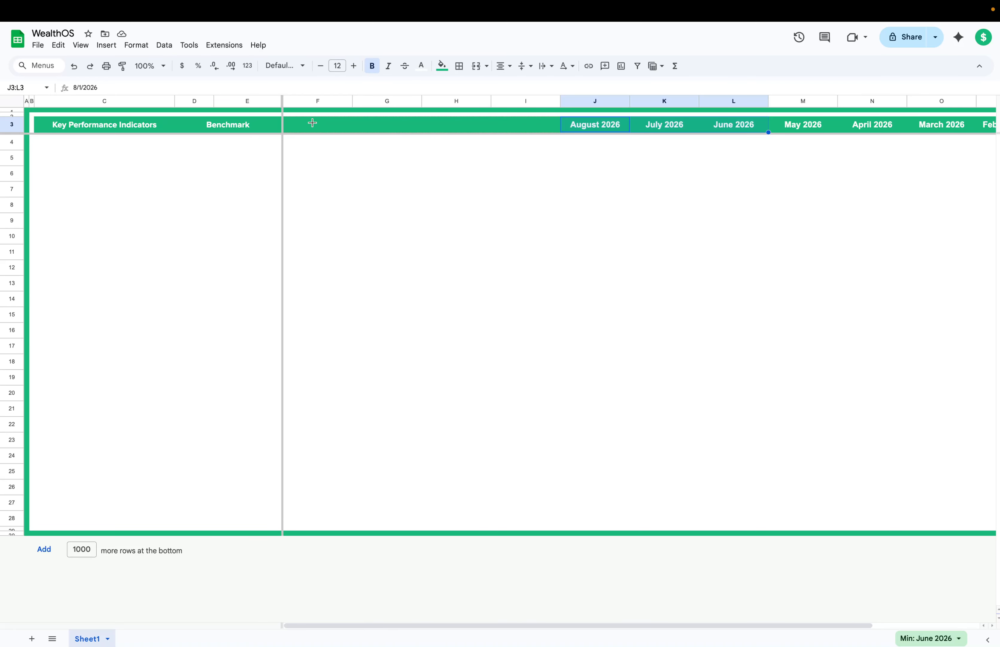
{"action": "left_click_drag", "start_coordinate": [312, 122], "coordinate": [315, 126]}
{"action": "left_click", "coordinate": [335, 157]}
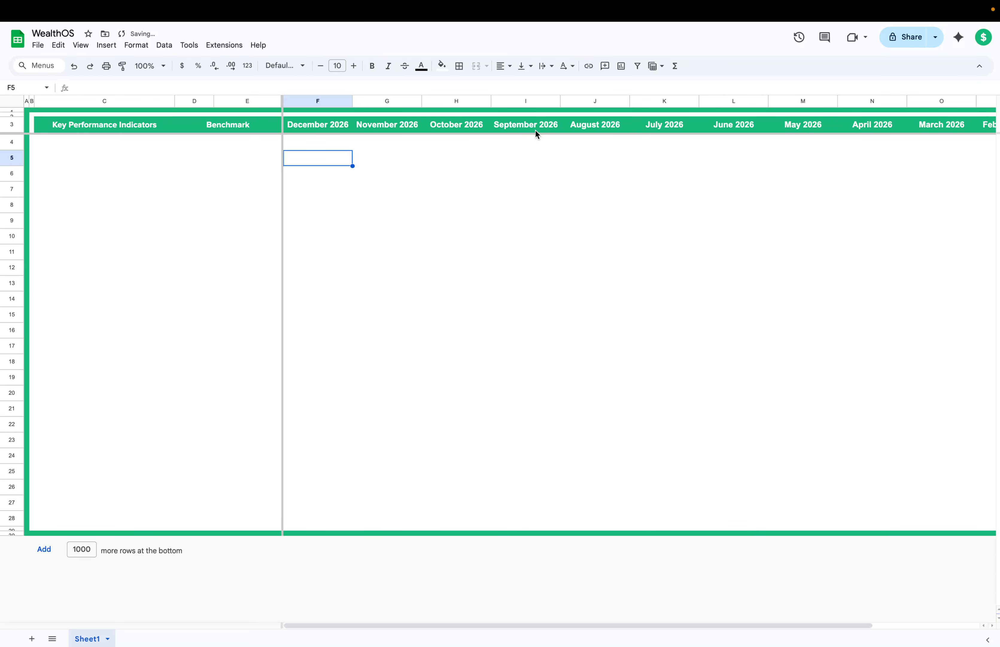
Step: Try narrowing the September 2026 column slightly, and undo the resize
{"action": "left_click_drag", "start_coordinate": [562, 103], "coordinate": [560, 103]}
{"action": "left_click", "coordinate": [551, 176]}
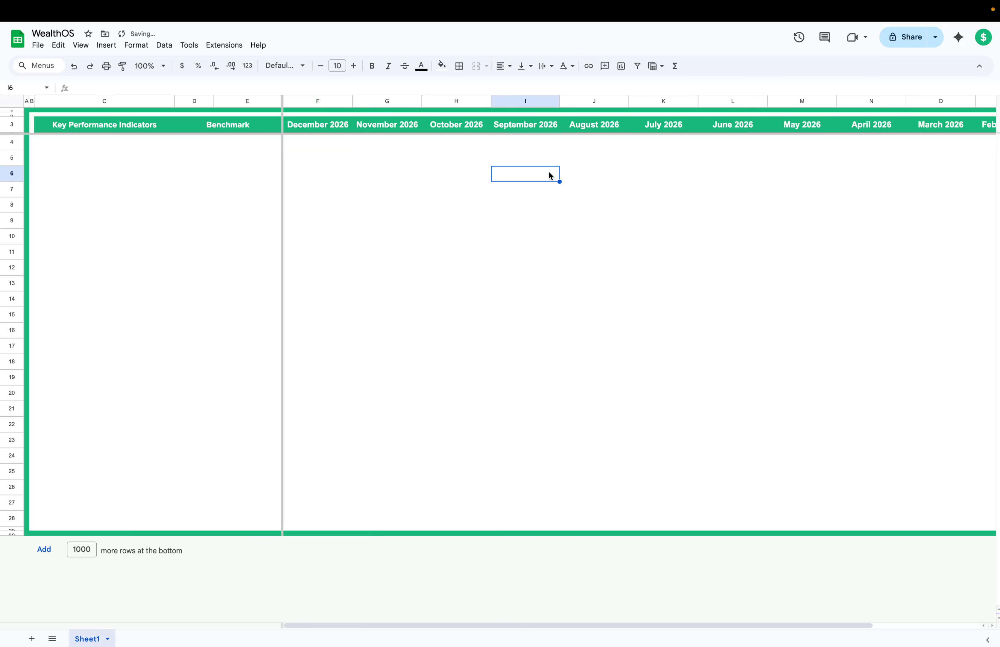
{"action": "key", "text": "ctrl+z"}
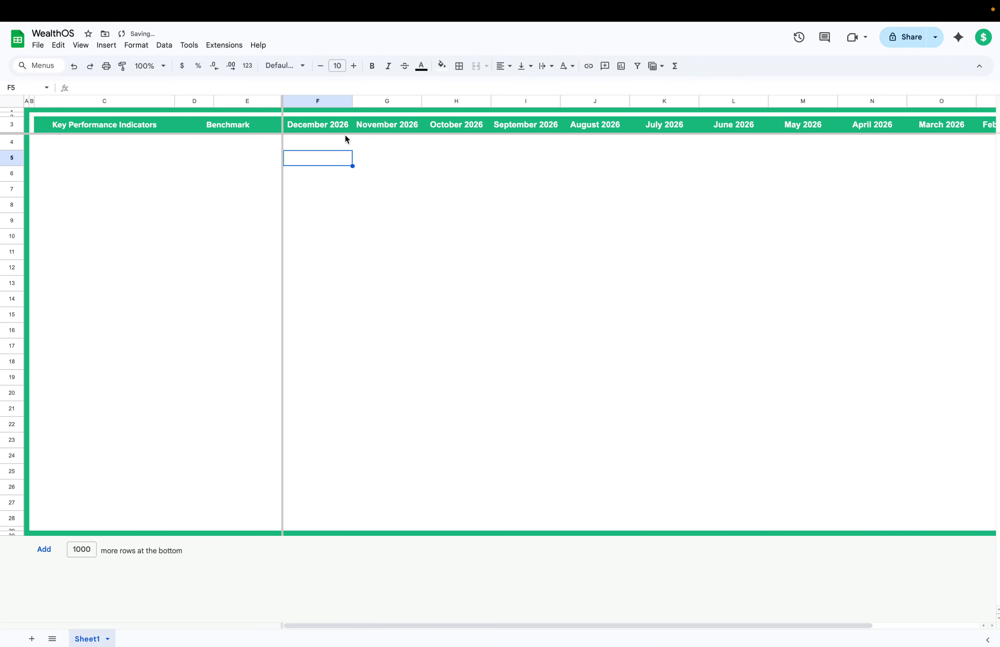
Step: Delete columns F to P, covering December 2026 back to February 2026, so only the January 2026 month column is kept
{"action": "left_click", "coordinate": [313, 140]}
{"action": "scroll", "coordinate": [643, 197], "scroll_direction": "right", "scroll_amount": 2}
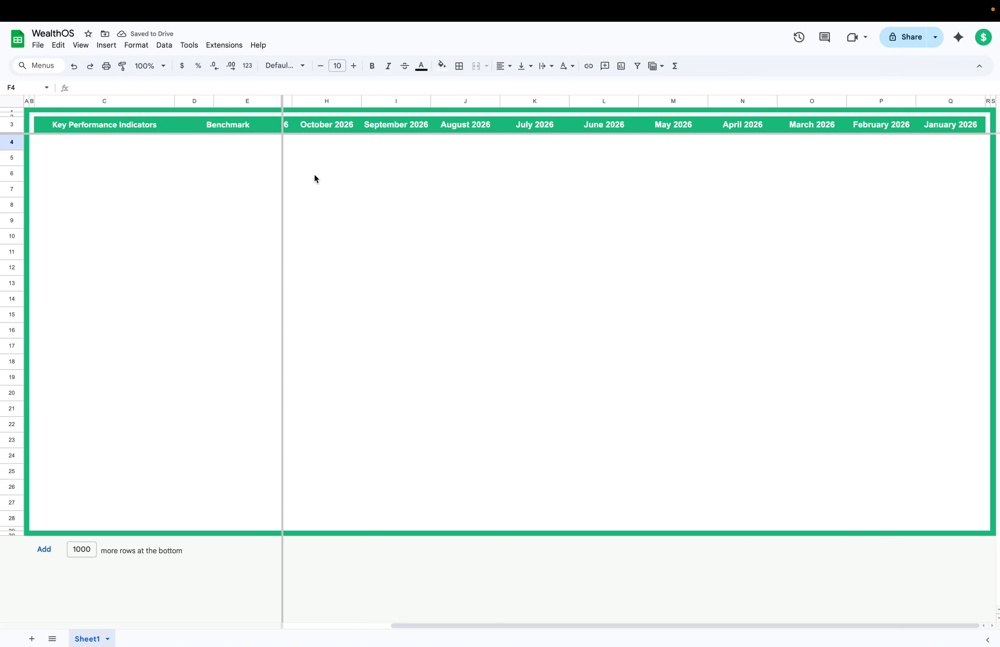
{"action": "scroll", "coordinate": [318, 168], "scroll_direction": "left", "scroll_amount": 2}
{"action": "scroll", "coordinate": [311, 179], "scroll_direction": "right", "scroll_amount": 1}
{"action": "scroll", "coordinate": [276, 172], "scroll_direction": "right", "scroll_amount": 1}
{"action": "scroll", "coordinate": [467, 210], "scroll_direction": "left", "scroll_amount": 2}
{"action": "scroll", "coordinate": [469, 194], "scroll_direction": "right", "scroll_amount": 2}
{"action": "left_click", "coordinate": [873, 102]}
{"action": "scroll", "coordinate": [662, 211], "scroll_direction": "left", "scroll_amount": 2}
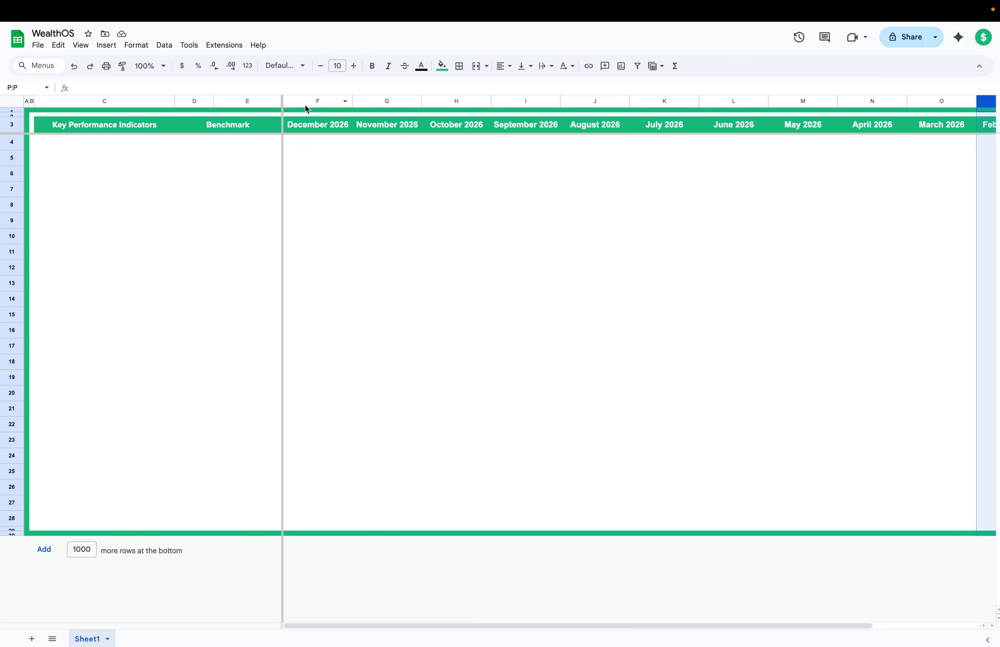
{"action": "left_click", "coordinate": [305, 105], "text": "shift"}
{"action": "right_click", "coordinate": [305, 105]}
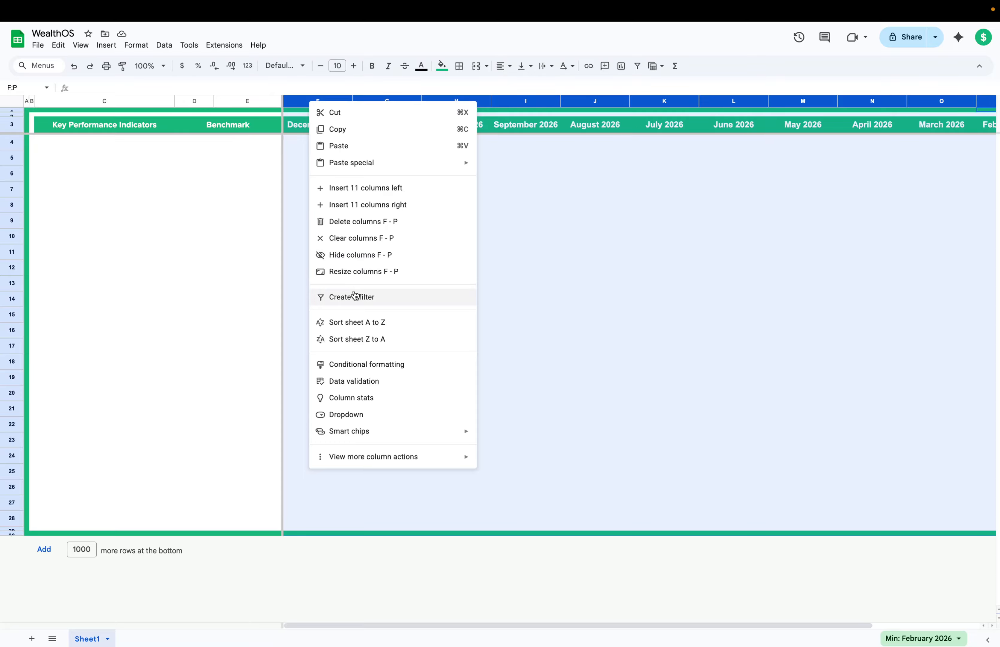
{"action": "left_click", "coordinate": [357, 222]}
{"action": "left_click_drag", "start_coordinate": [312, 150], "coordinate": [310, 588]}
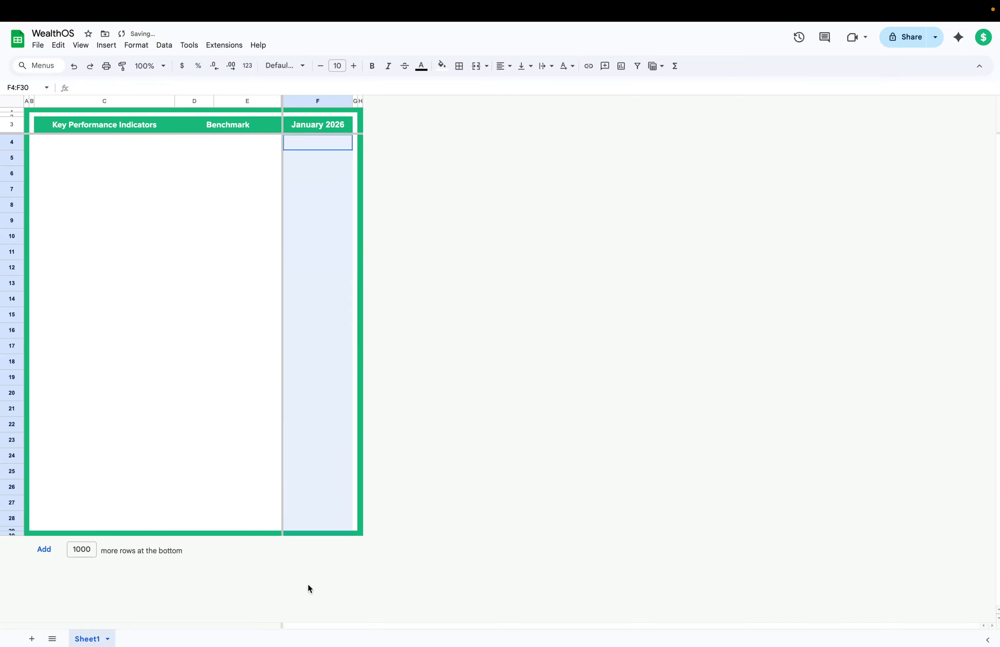
{"action": "left_click", "coordinate": [319, 101]}
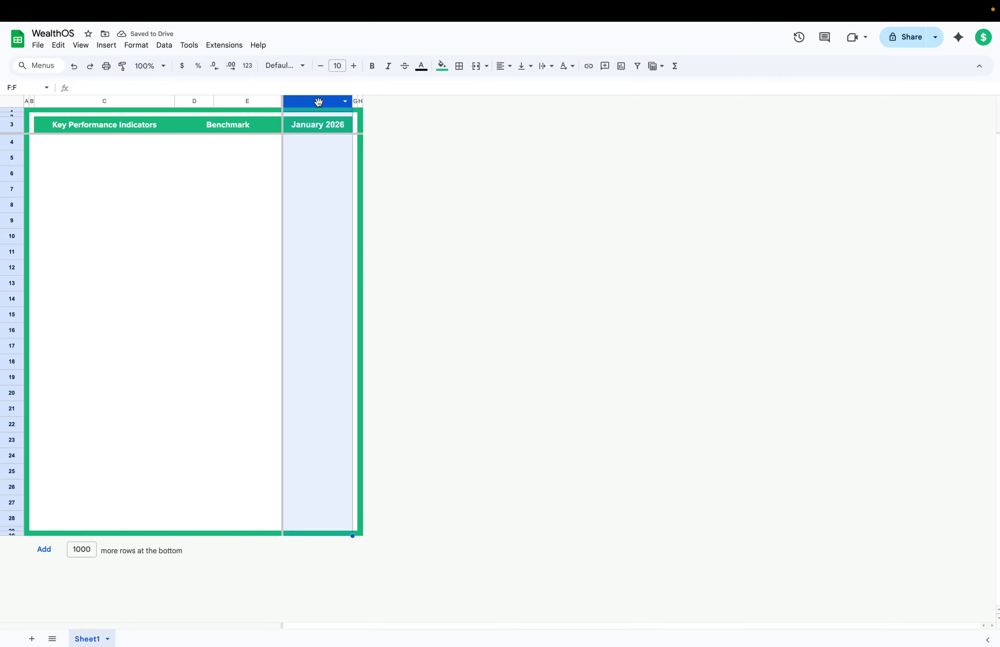
{"action": "right_click", "coordinate": [318, 102]}
{"action": "left_click_drag", "start_coordinate": [294, 220], "coordinate": [294, 410]}
{"action": "left_click", "coordinate": [311, 191]}
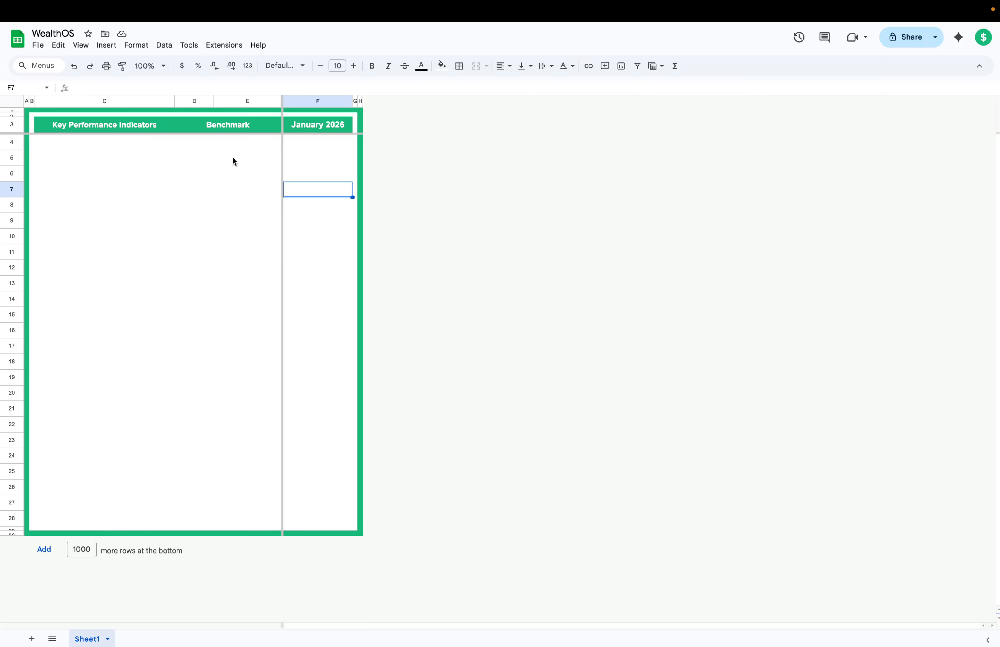
Step: Enter the section heading "Income & Expenses" in C4
{"action": "left_click", "coordinate": [108, 151]}
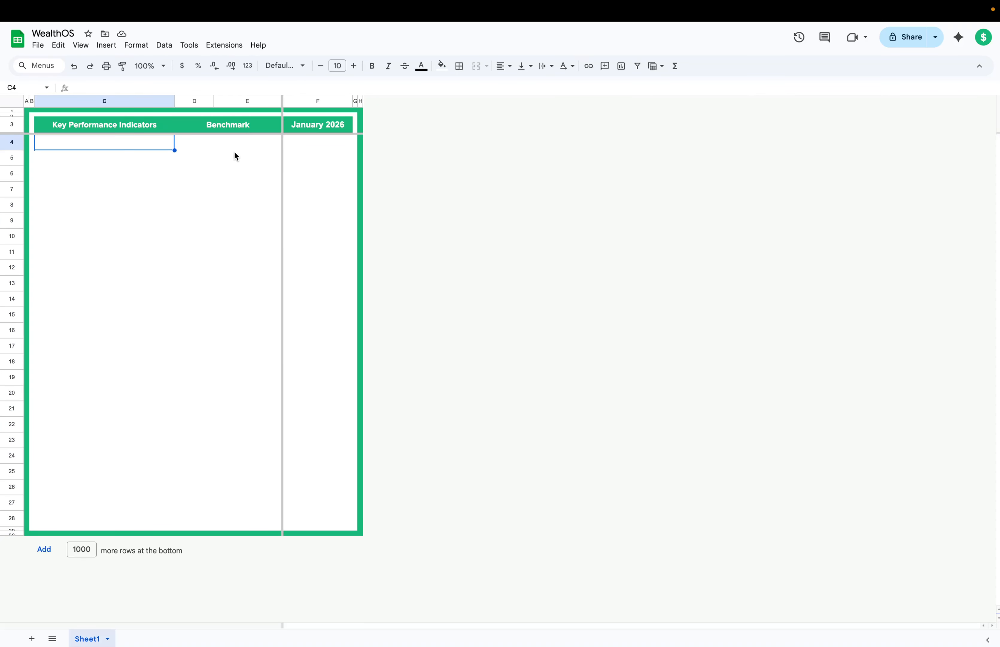
{"action": "mouse_move", "coordinate": [975, 4]}
{"action": "type", "text": "Inc"}
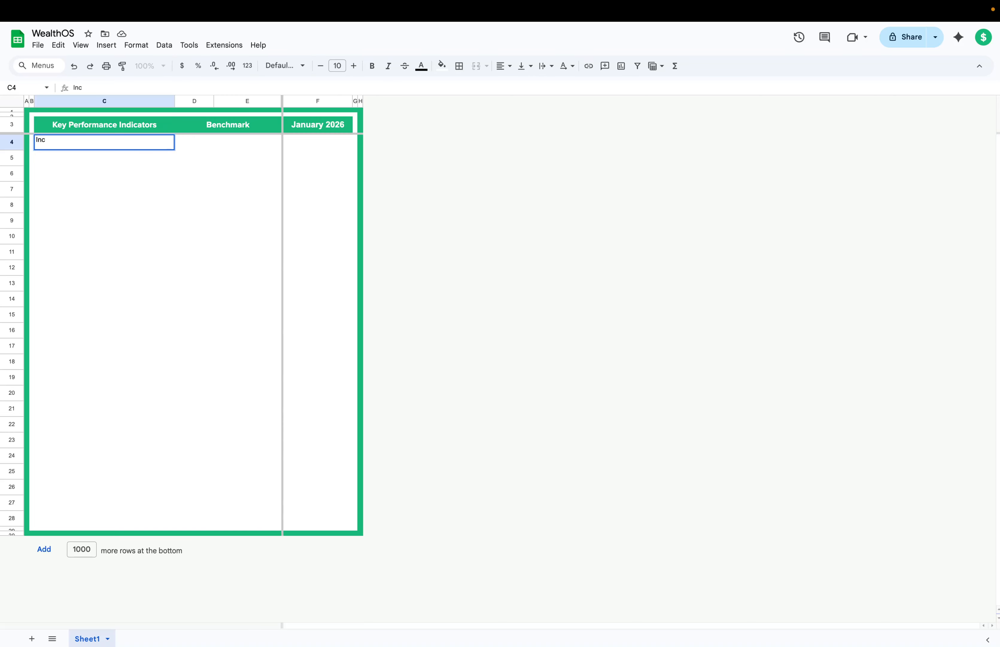
{"action": "type", "text": "ome & Expenses"}
{"action": "left_click", "coordinate": [85, 251]}
{"action": "left_click", "coordinate": [80, 154]}
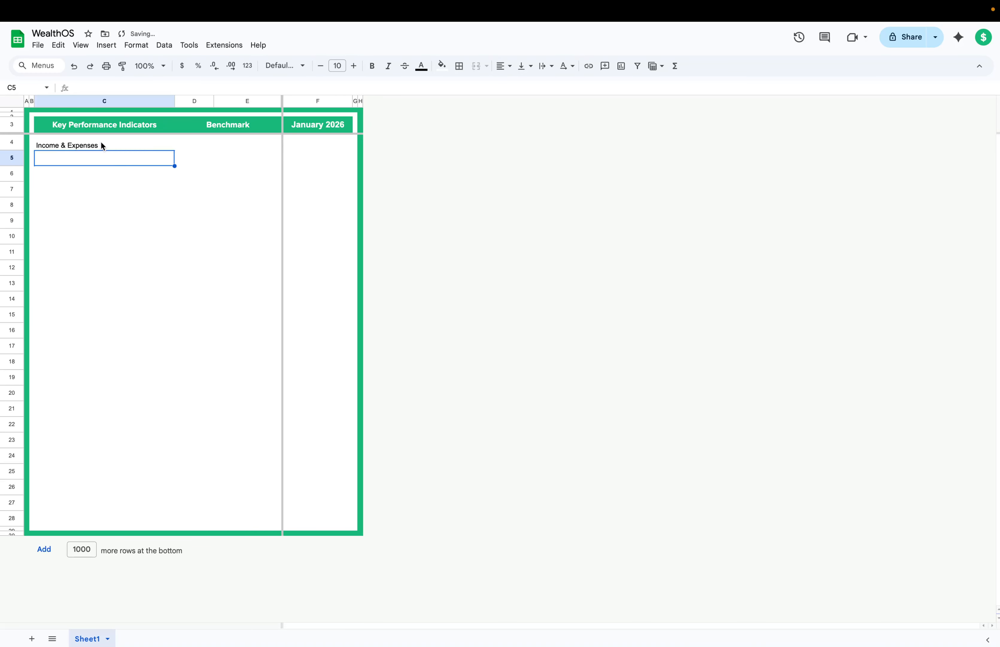
Step: Set the vertical alignment of rows 4 to 28 to middle
{"action": "left_click", "coordinate": [99, 141]}
{"action": "left_click_drag", "start_coordinate": [19, 146], "coordinate": [14, 517]}
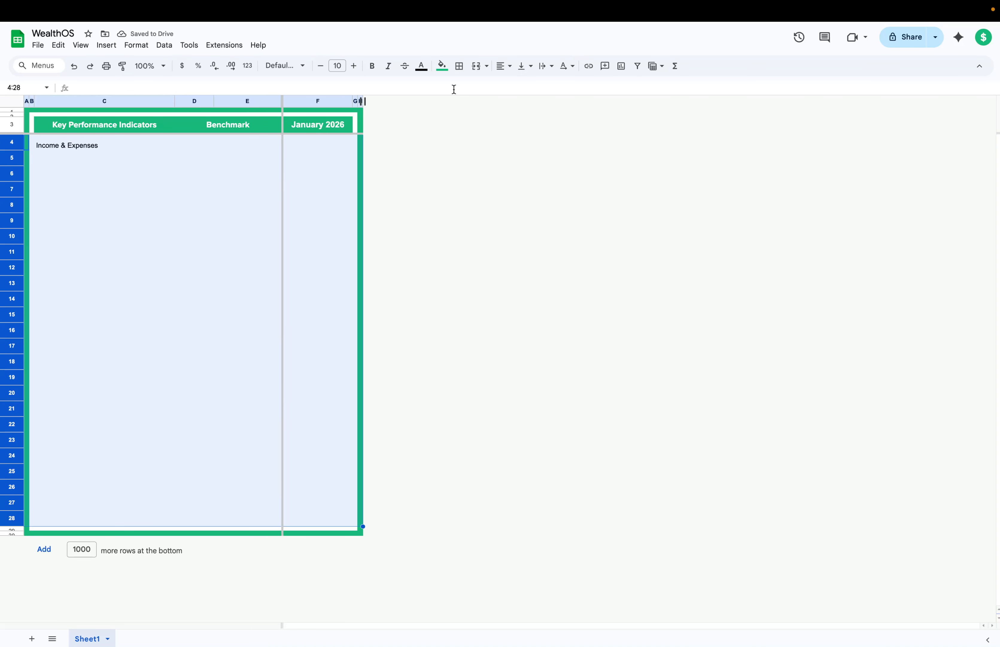
{"action": "left_click", "coordinate": [525, 65]}
{"action": "left_click", "coordinate": [542, 91]}
{"action": "left_click", "coordinate": [222, 234]}
Step: Make the Income & Expenses heading in C4 bold with font size 12
{"action": "left_click", "coordinate": [128, 144]}
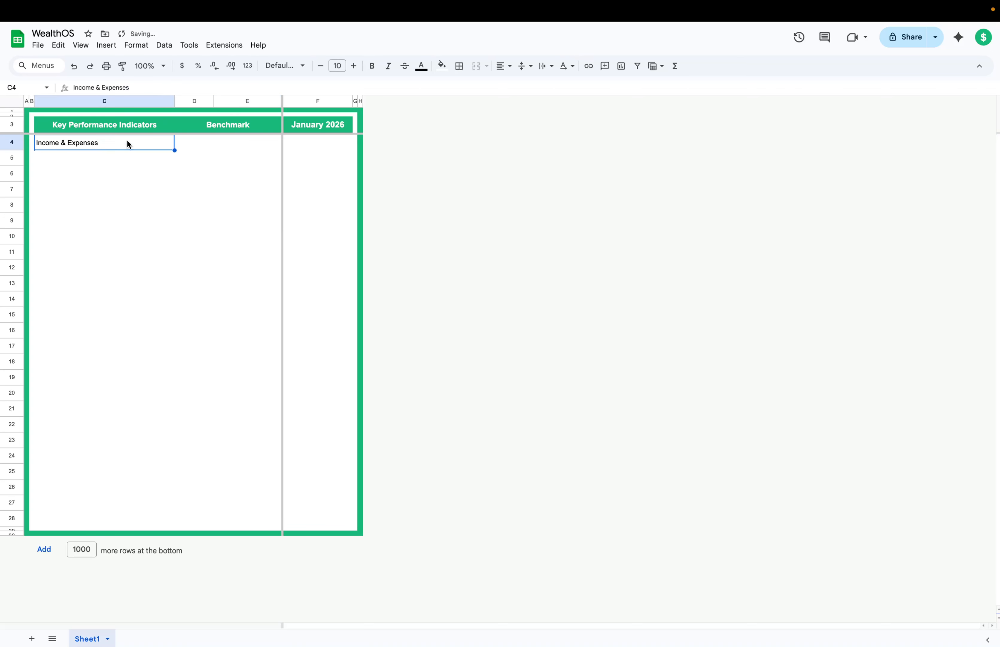
{"action": "left_click_drag", "start_coordinate": [75, 148], "coordinate": [311, 149]}
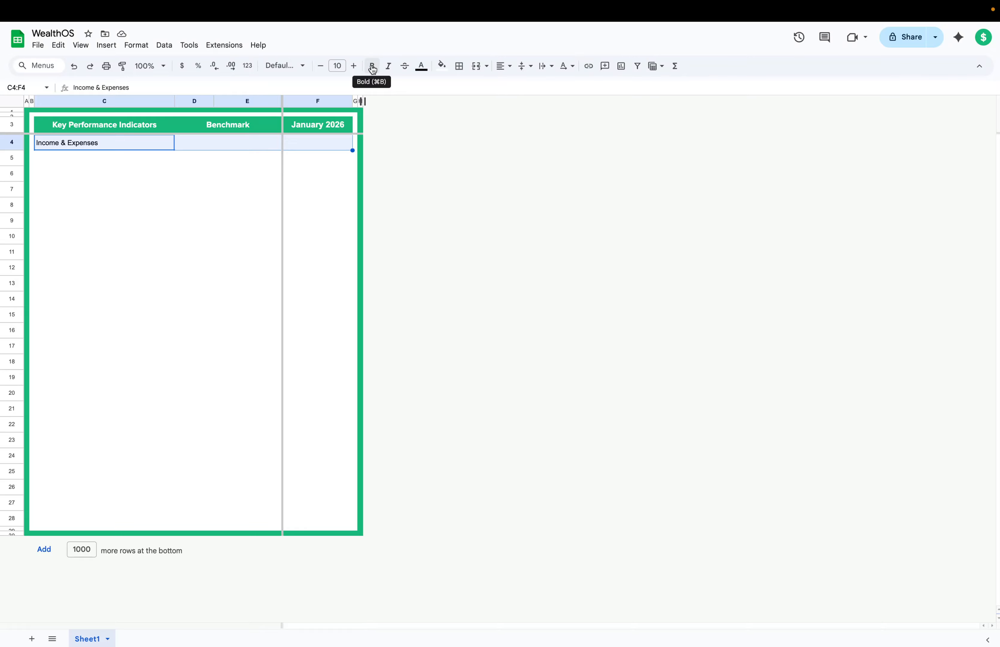
{"action": "left_click", "coordinate": [279, 158]}
{"action": "left_click", "coordinate": [89, 145]}
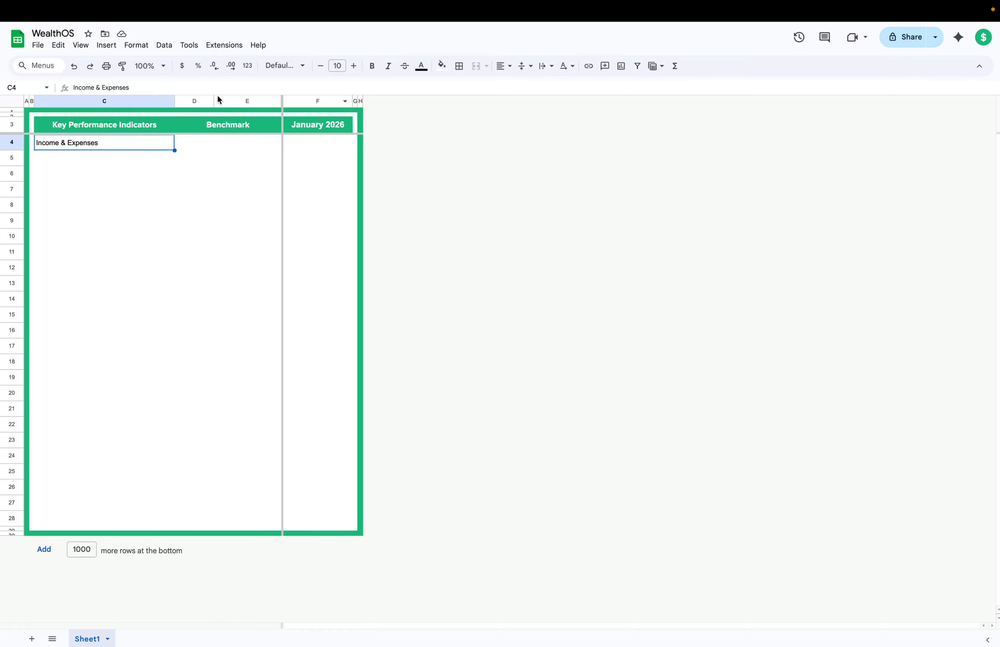
{"action": "left_click", "coordinate": [370, 66]}
{"action": "left_click", "coordinate": [203, 148]}
{"action": "left_click", "coordinate": [95, 148]}
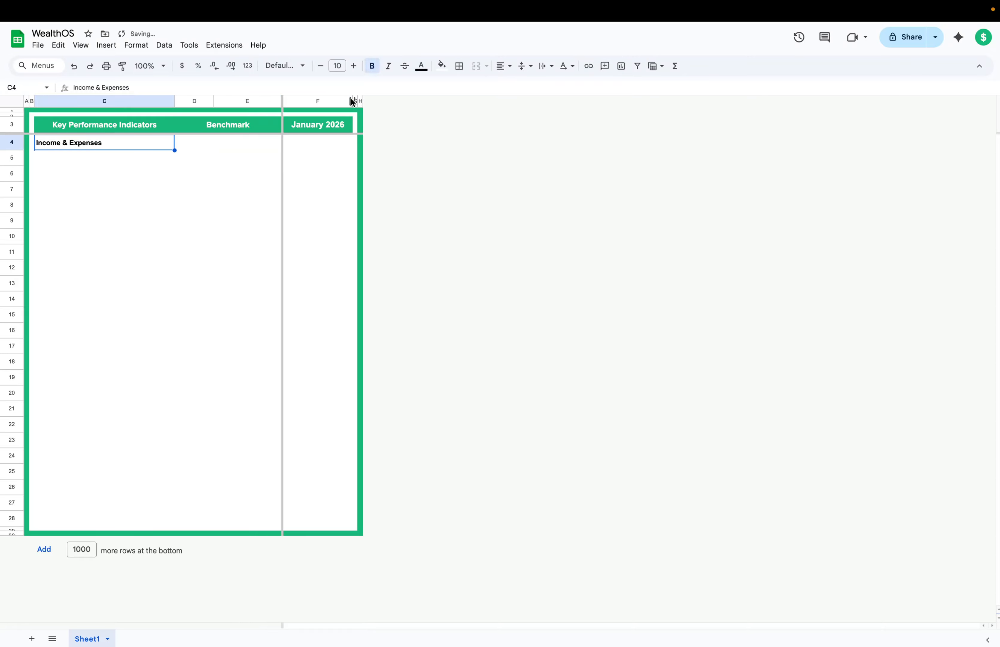
{"action": "left_click", "coordinate": [352, 66]}
{"action": "left_click", "coordinate": [352, 66]}
{"action": "left_click", "coordinate": [504, 65]}
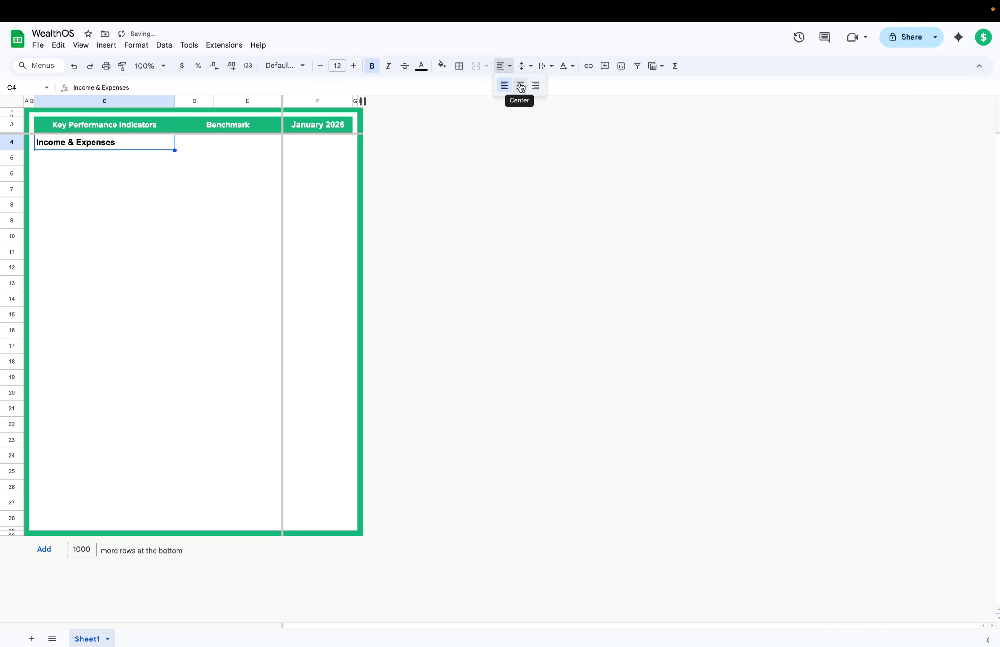
{"action": "left_click", "coordinate": [188, 176]}
Step: Fill the Income & Expenses heading row C4:F4 with grey
{"action": "left_click", "coordinate": [64, 144]}
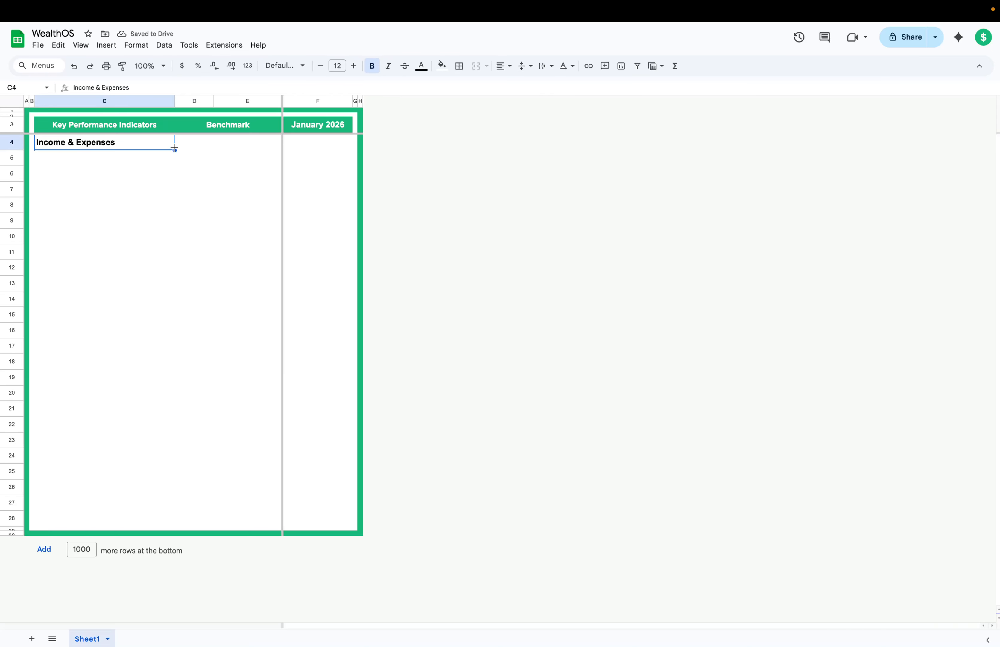
{"action": "left_click_drag", "start_coordinate": [174, 148], "coordinate": [330, 143]}
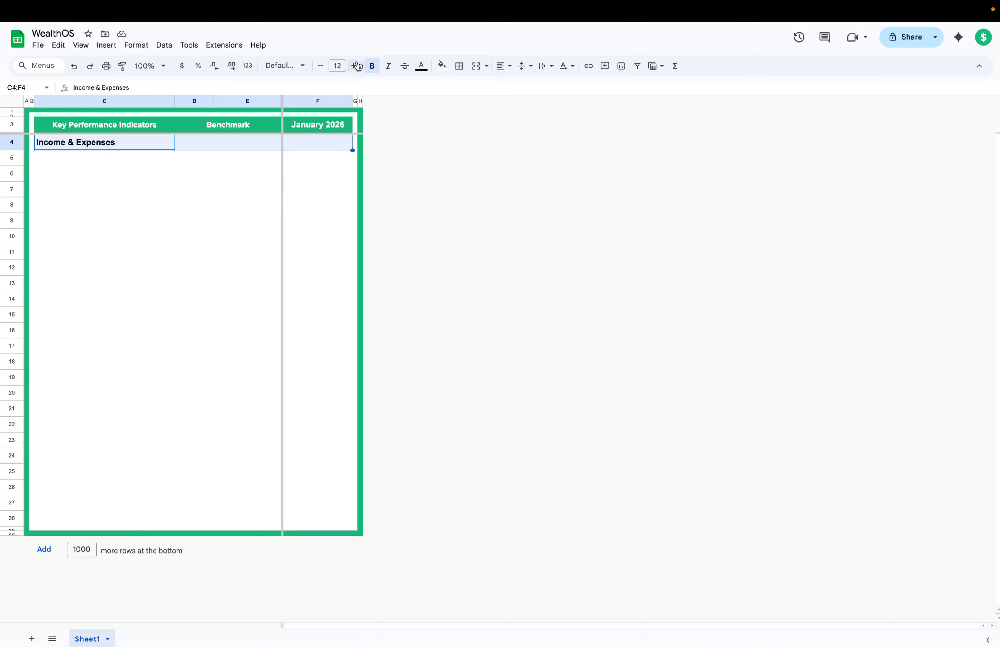
{"action": "left_click", "coordinate": [442, 66]}
{"action": "left_click", "coordinate": [503, 103]}
{"action": "left_click", "coordinate": [248, 189]}
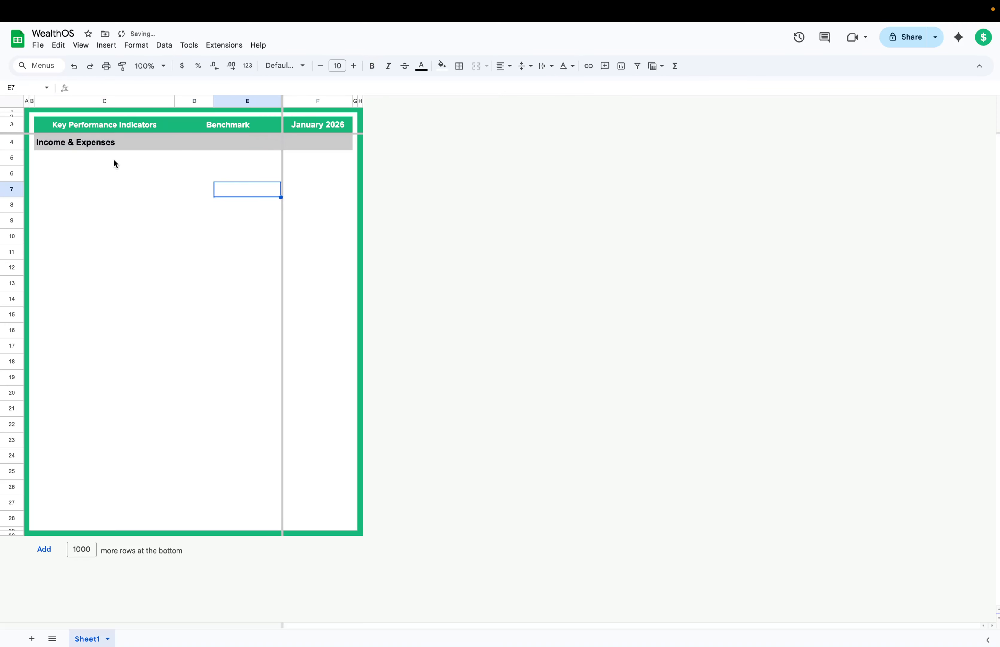
{"action": "left_click", "coordinate": [74, 146]}
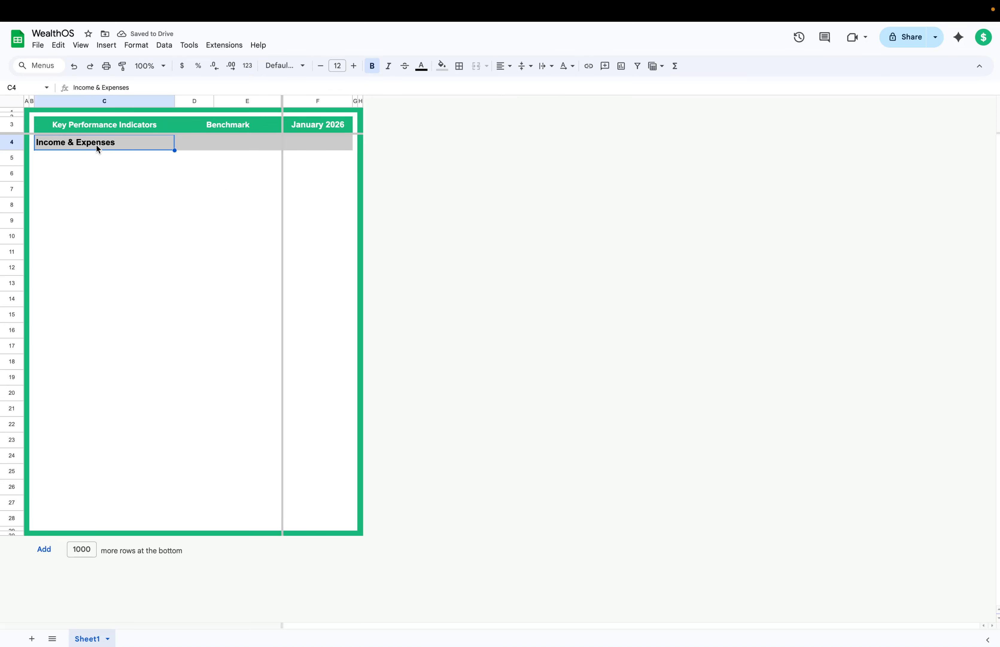
{"action": "left_click_drag", "start_coordinate": [96, 144], "coordinate": [289, 148]}
Step: Enter "Total" in C5 beneath the Income & Expenses heading
{"action": "left_click", "coordinate": [113, 168]}
{"action": "left_click", "coordinate": [103, 164]}
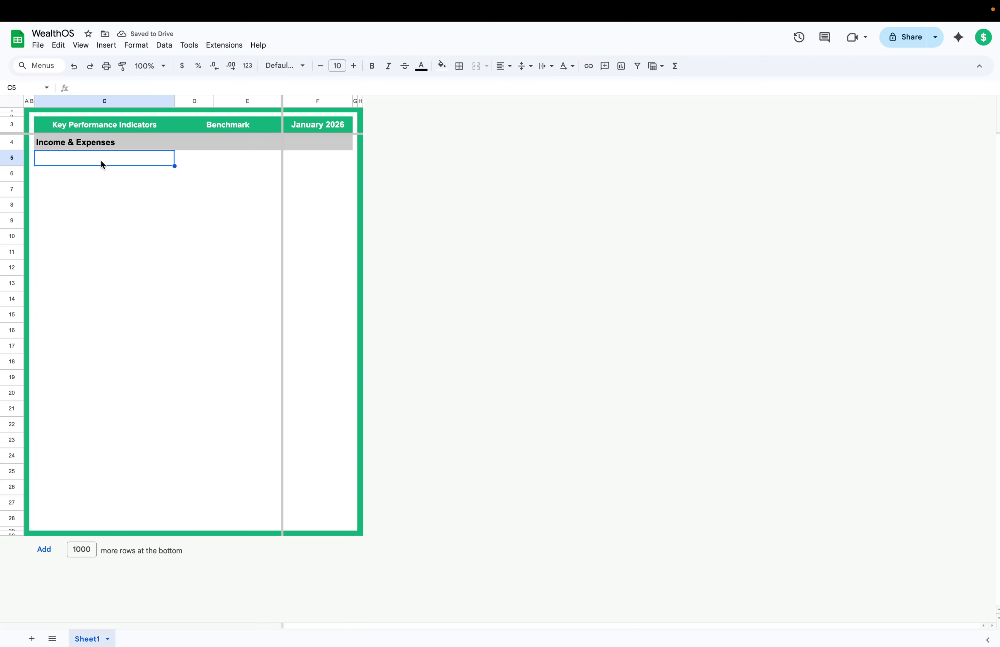
{"action": "type", "text": "Total"}
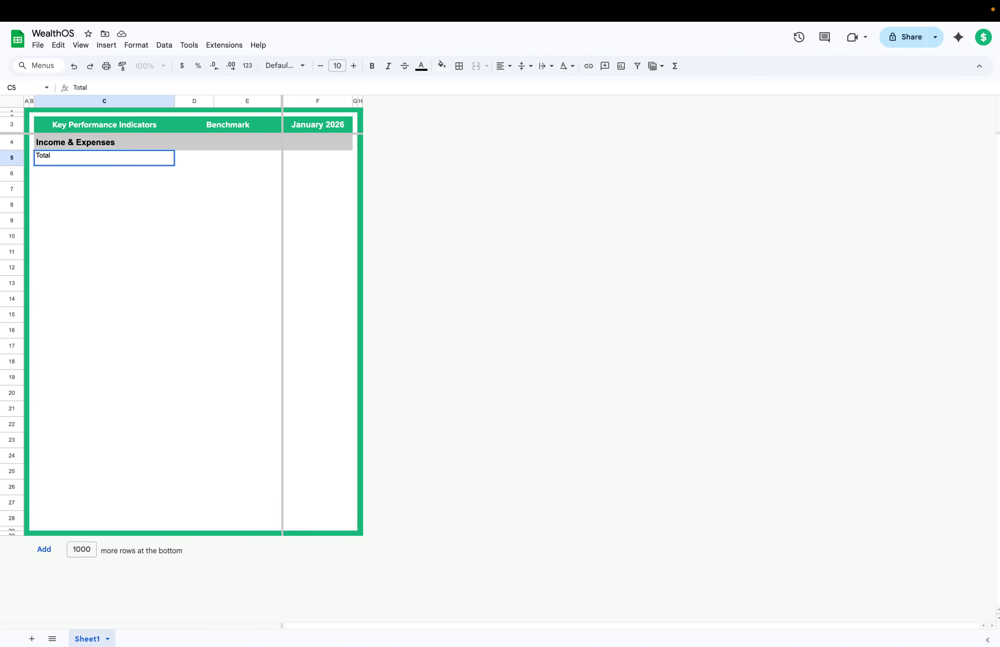
{"action": "key", "text": "Return"}
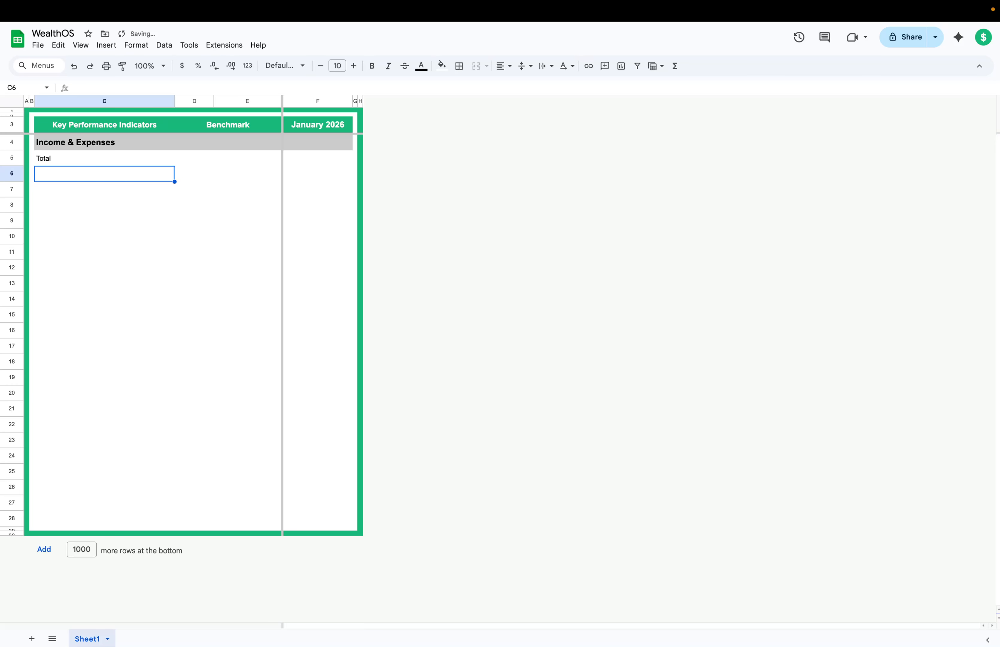
Step: Enter "Total Income" in C5 and "Total Expenses" in C6 beneath the Income & Expenses heading
{"action": "key", "text": "Up"}
{"action": "type", "text": "T"}
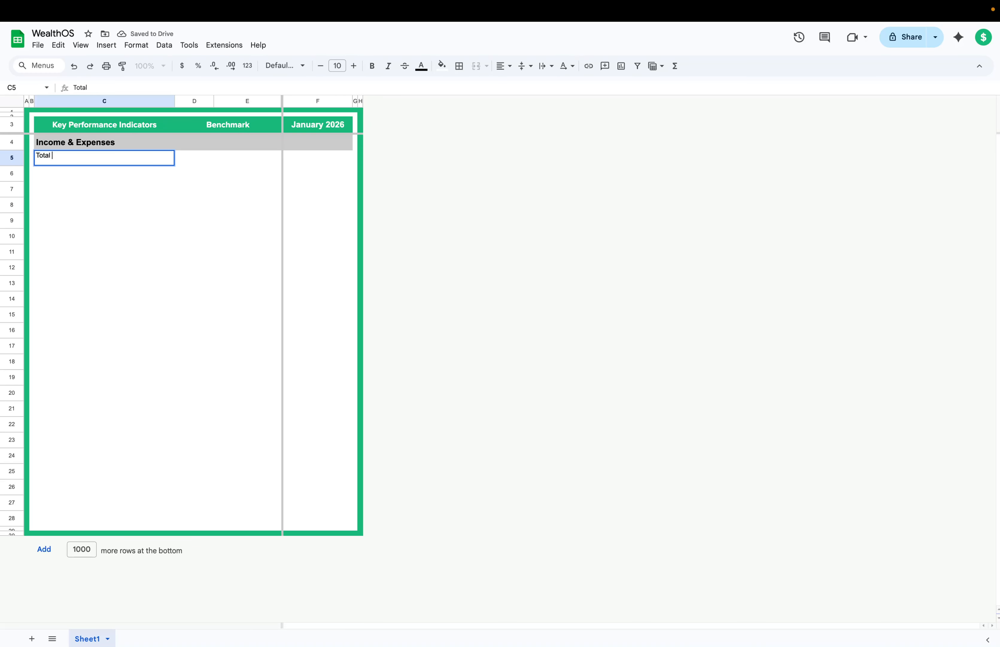
{"action": "type", "text": "otal Expenses"}
{"action": "key", "text": "Return"}
{"action": "type", "text": "T"}
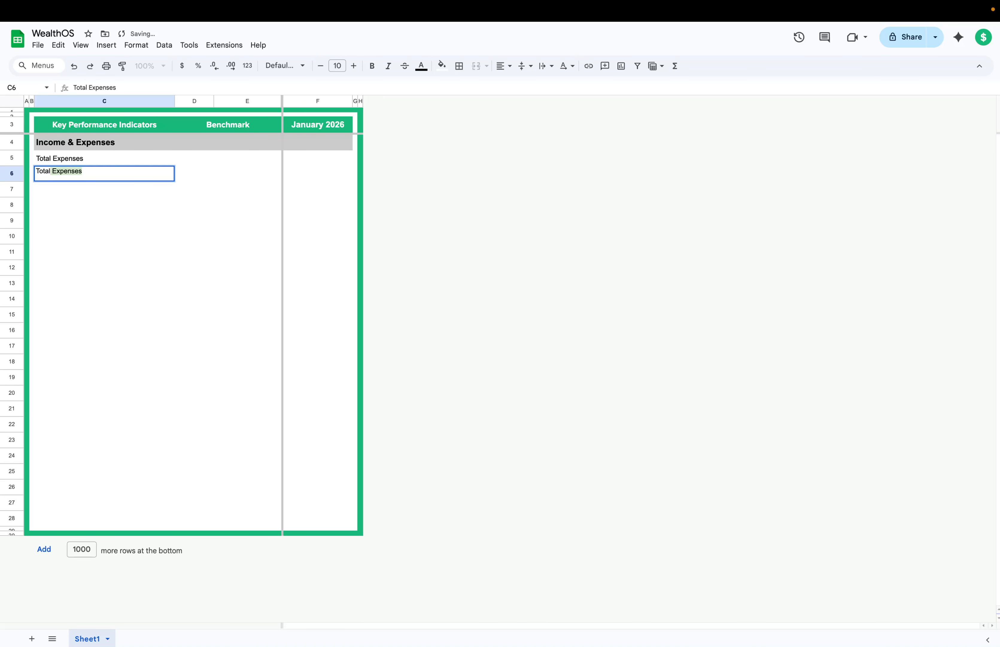
{"action": "key", "text": "Tab"}
{"action": "key", "text": "Up"}
{"action": "key", "text": "Left"}
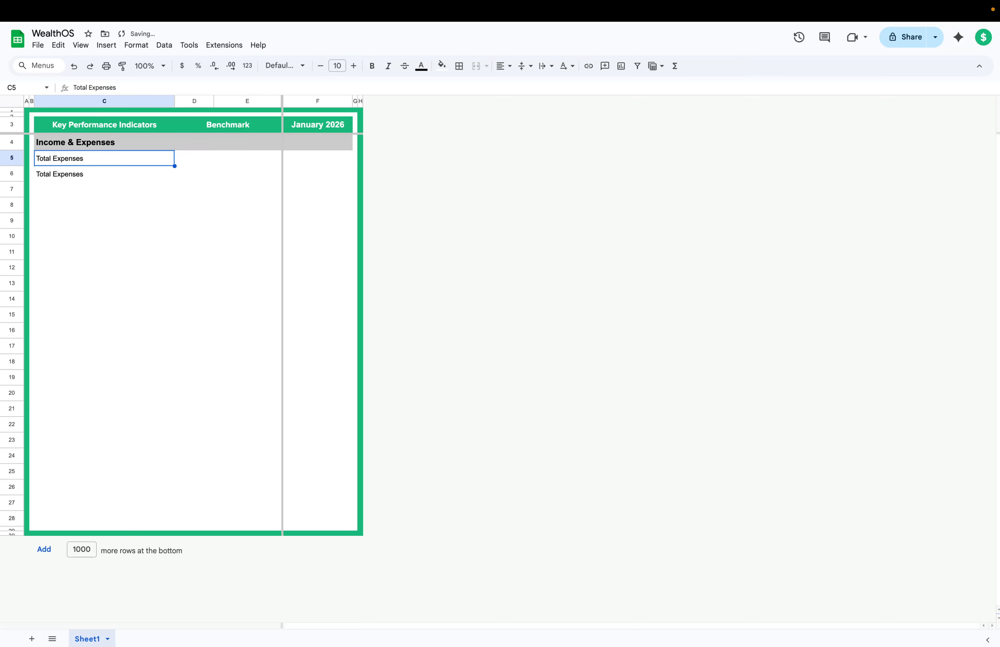
{"action": "type", "text": "Total Income"}
{"action": "key", "text": "Return"}
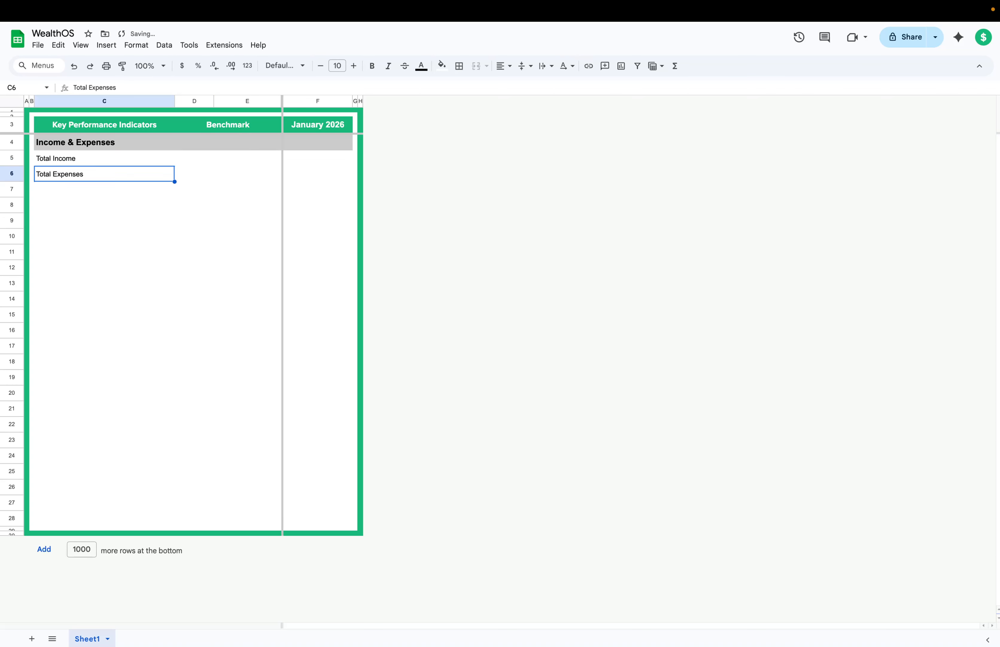
Step: Enter "Expense-to-Income Ratio" in C7 below Total Expenses
{"action": "key", "text": "Return"}
{"action": "type", "text": "E"}
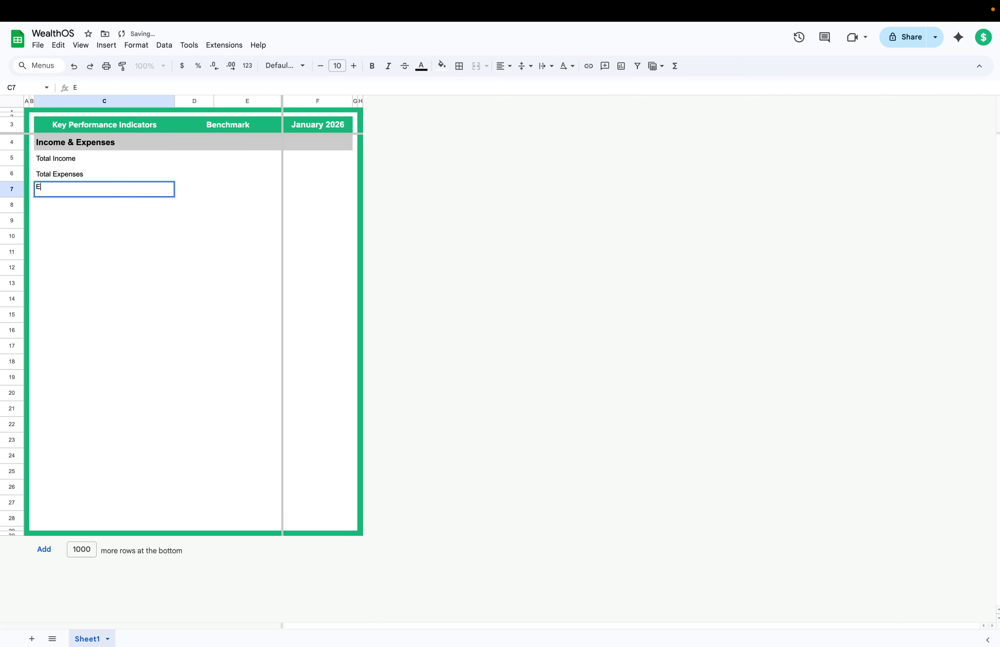
{"action": "type", "text": "xpense"}
{"action": "type", "text": "-to-In"}
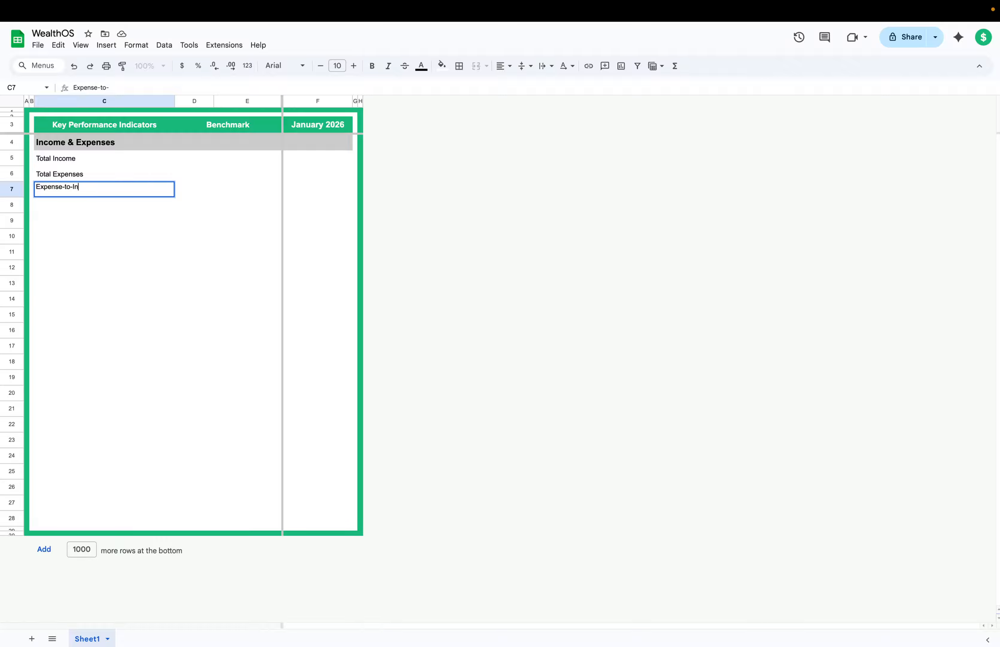
{"action": "type", "text": "come Ration"}
{"action": "left_click", "coordinate": [79, 212]}
Step: Set the font size of the Income & Expenses labels in C5:C7 to 12
{"action": "left_click_drag", "start_coordinate": [56, 158], "coordinate": [58, 189]}
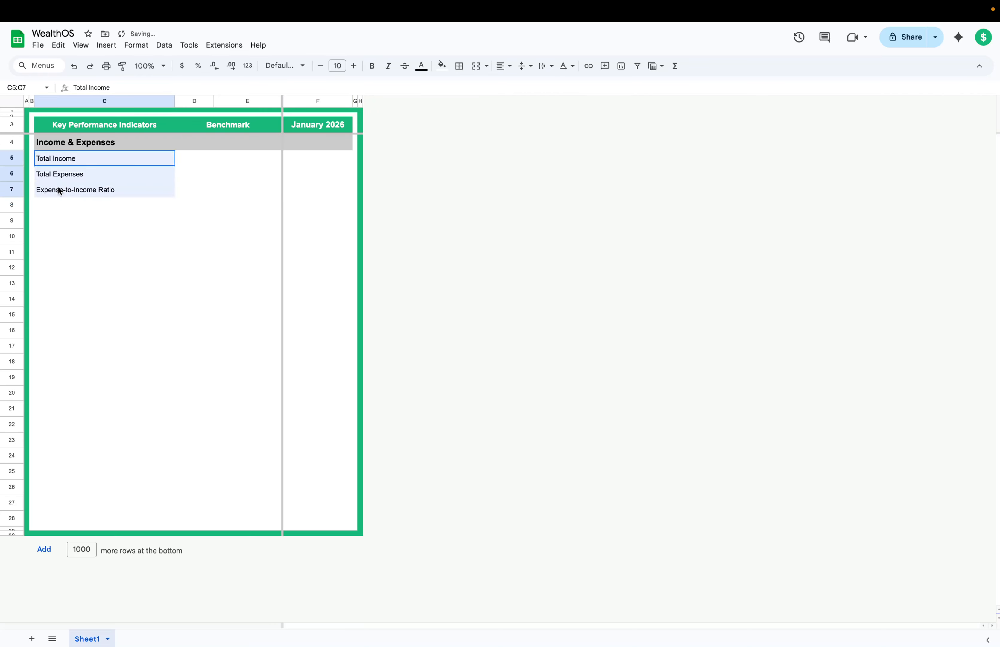
{"action": "left_click", "coordinate": [355, 65]}
{"action": "left_click", "coordinate": [355, 66]}
{"action": "left_click", "coordinate": [247, 206]}
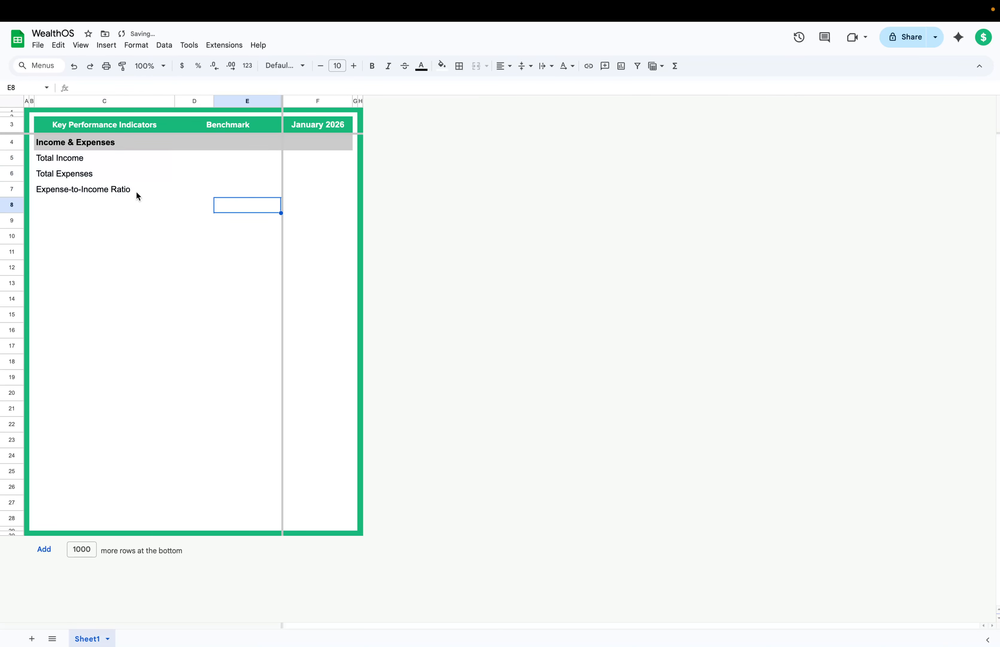
{"action": "left_click", "coordinate": [135, 190]}
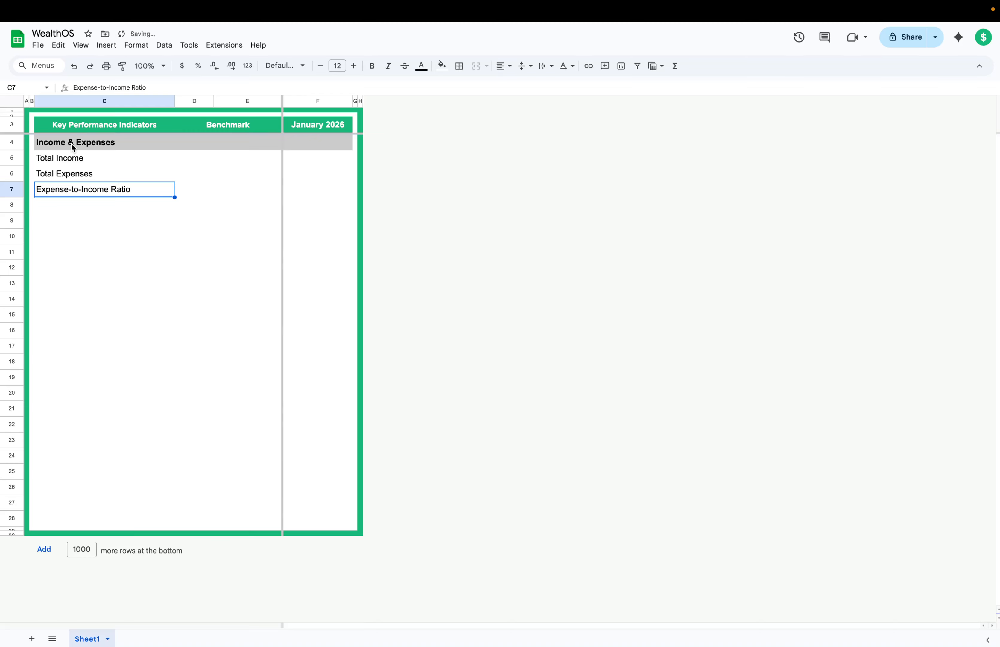
Step: Change the font of the Income & Expenses heading and labels in C4:C7 to Proxima Nova
{"action": "left_click_drag", "start_coordinate": [71, 144], "coordinate": [121, 195]}
{"action": "left_click", "coordinate": [281, 66]}
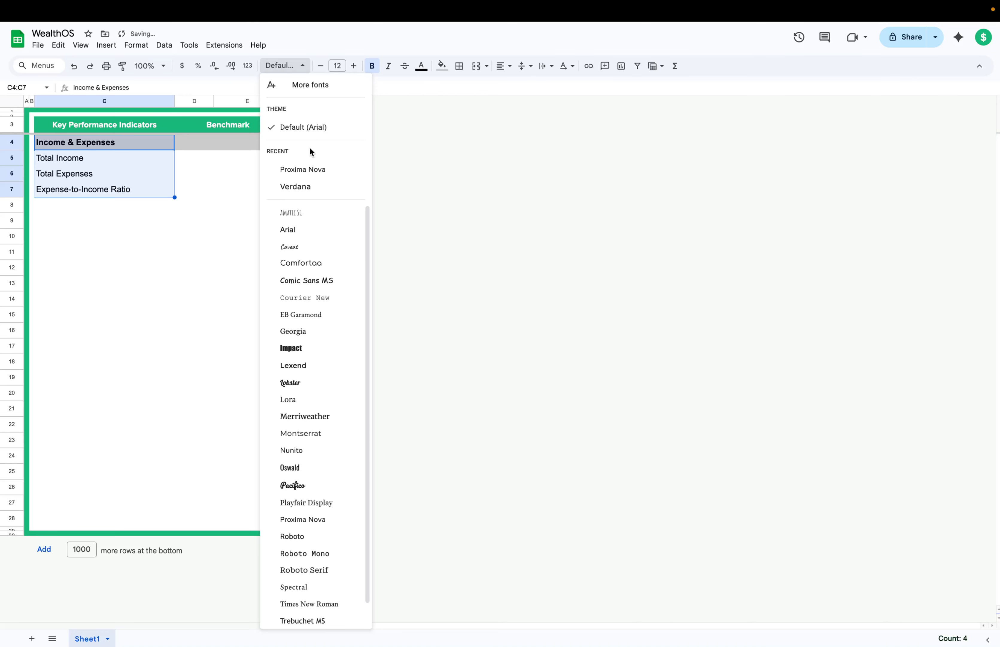
{"action": "left_click", "coordinate": [303, 170]}
{"action": "left_click", "coordinate": [131, 203]}
{"action": "left_click", "coordinate": [117, 126]}
{"action": "left_click_drag", "start_coordinate": [116, 128], "coordinate": [308, 125]}
{"action": "left_click", "coordinate": [288, 67]}
{"action": "left_click", "coordinate": [139, 235]}
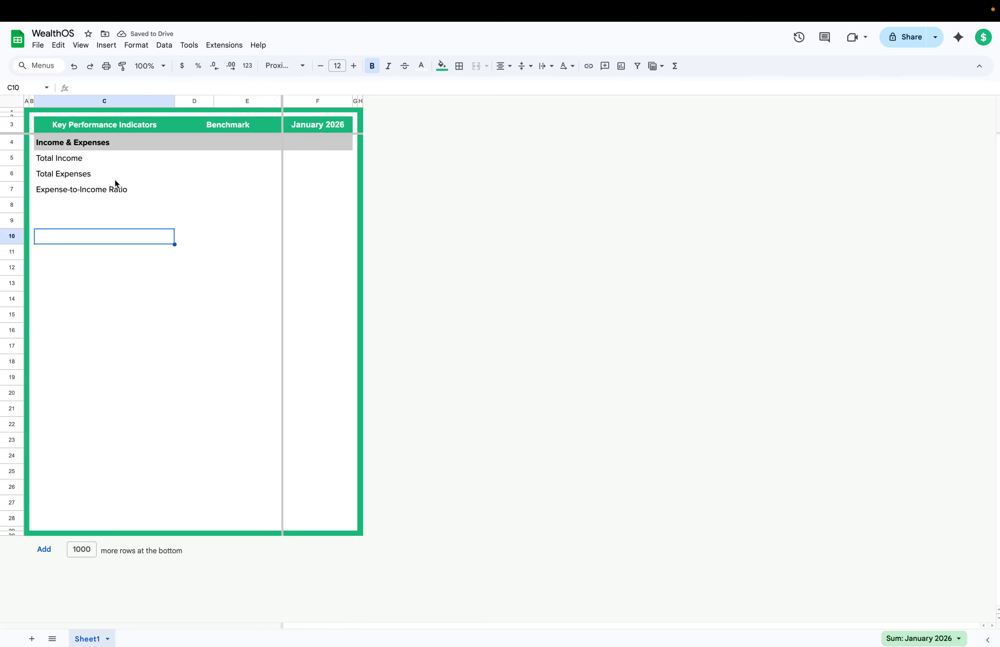
{"action": "left_click", "coordinate": [107, 161]}
Step: Copy the grey Income & Expenses heading row C4:F4 to the row starting at C9
{"action": "left_click_drag", "start_coordinate": [100, 140], "coordinate": [308, 145]}
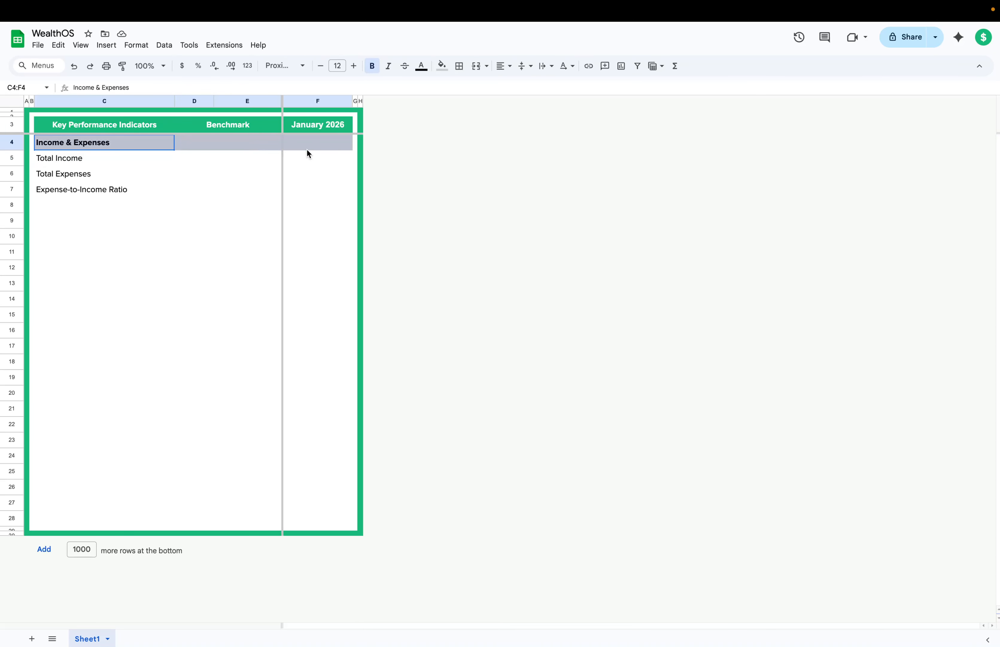
{"action": "key", "text": "ctrl+c"}
{"action": "left_click", "coordinate": [60, 219]}
{"action": "key", "text": "ctrl+v"}
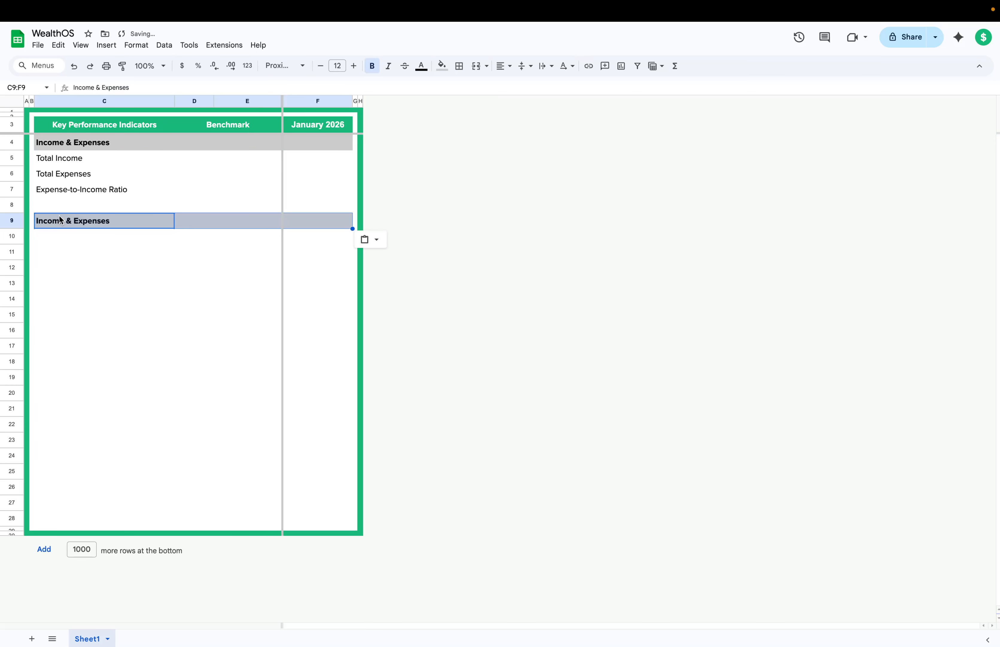
Step: Replace the copied heading text in C9 with "Savings & Investments"
{"action": "triple_click", "coordinate": [71, 222]}
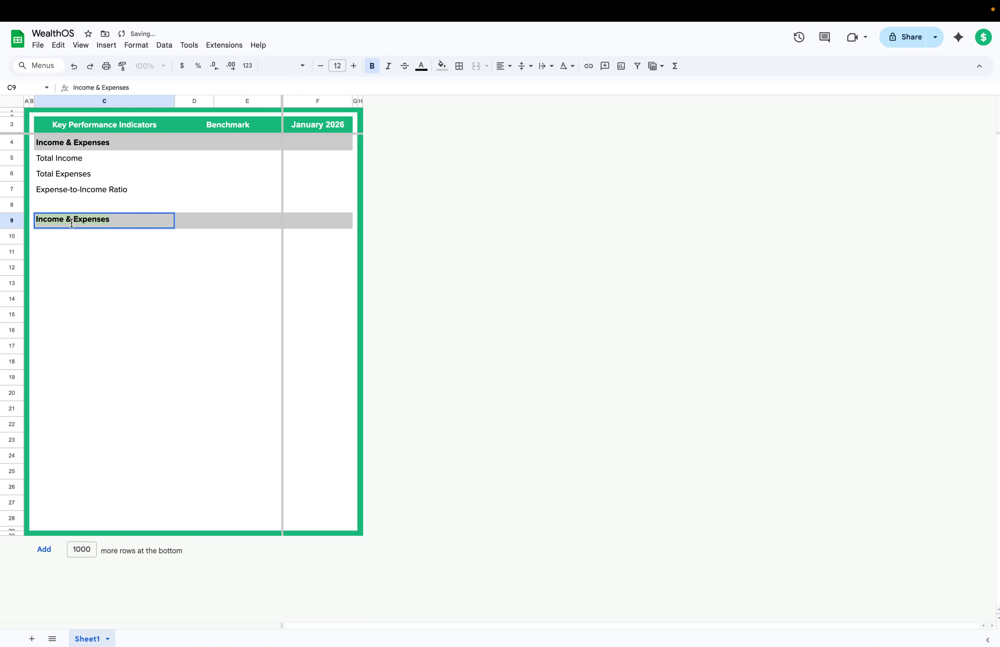
{"action": "type", "text": "Savings S"}
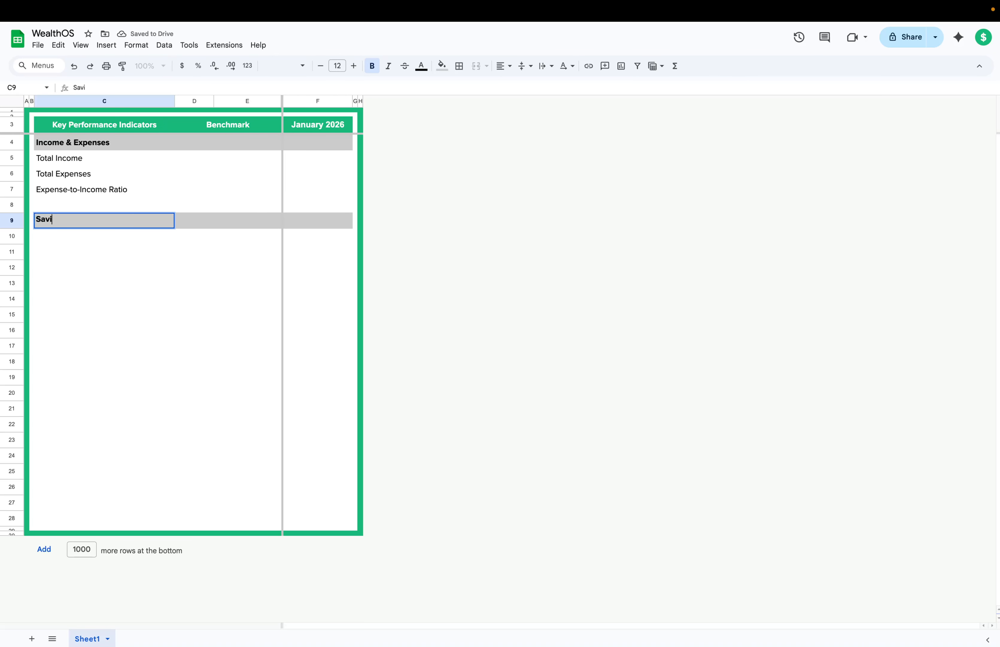
{"action": "key", "text": "BackSpace"}
{"action": "type", "text": "& INvse"}
{"action": "key", "text": "BackSpace"}
{"action": "key", "text": "BackSpace"}
{"action": "key", "text": "BackSpace"}
{"action": "key", "text": "BackSpace"}
{"action": "type", "text": "nvestments"}
{"action": "key", "text": "Return"}
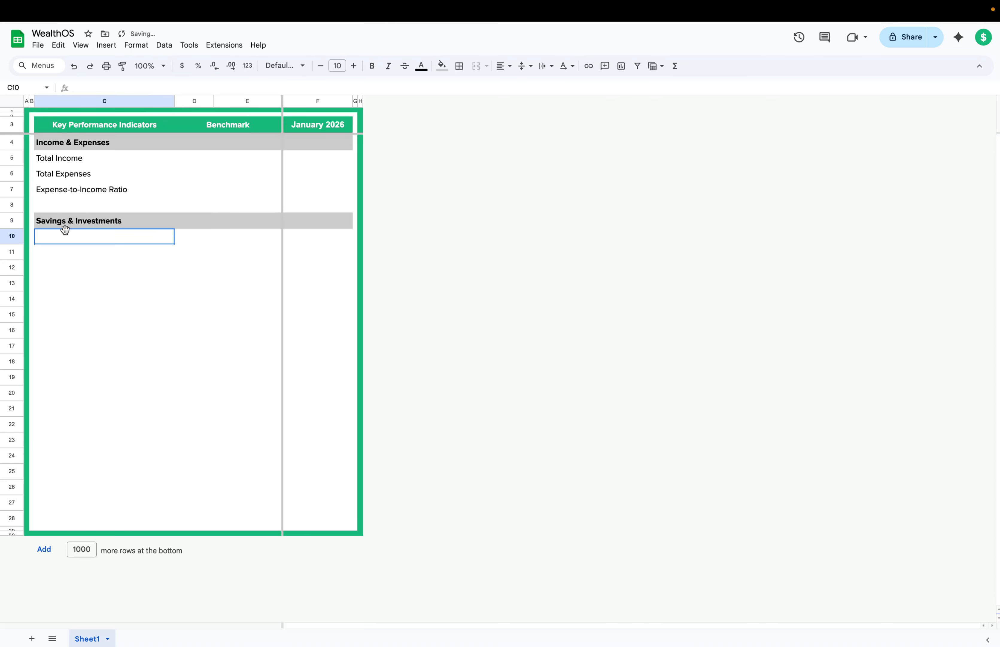
Step: Enter "Savings Rate" in C10 and "Emergency Fund Converage" in C11 under Savings & Investments
{"action": "type", "text": "Savings"}
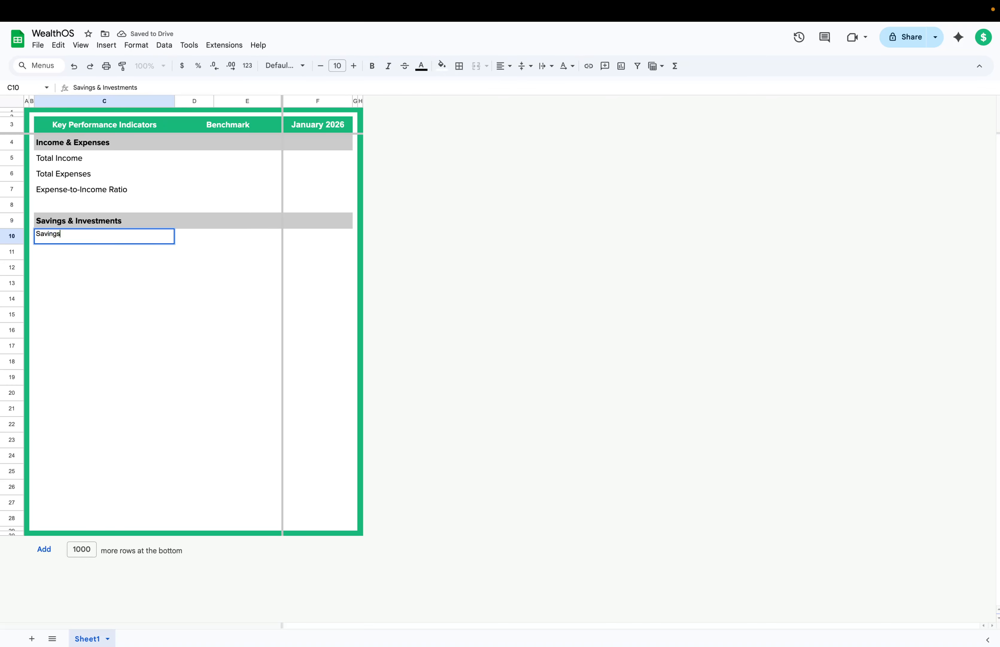
{"action": "type", "text": " Rate"}
{"action": "key", "text": "Return"}
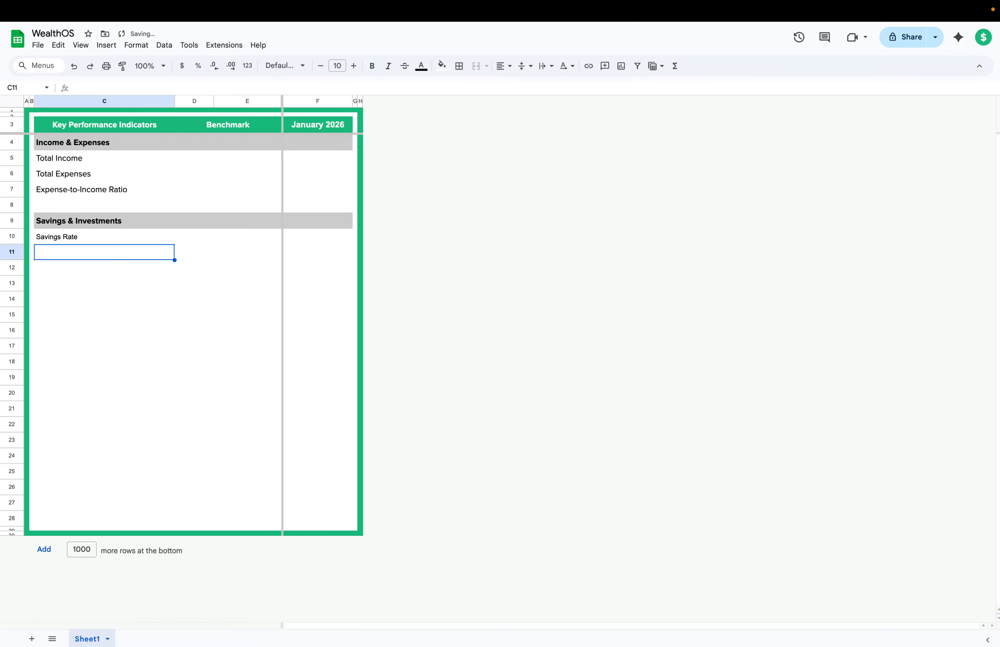
{"action": "type", "text": "Emergency"}
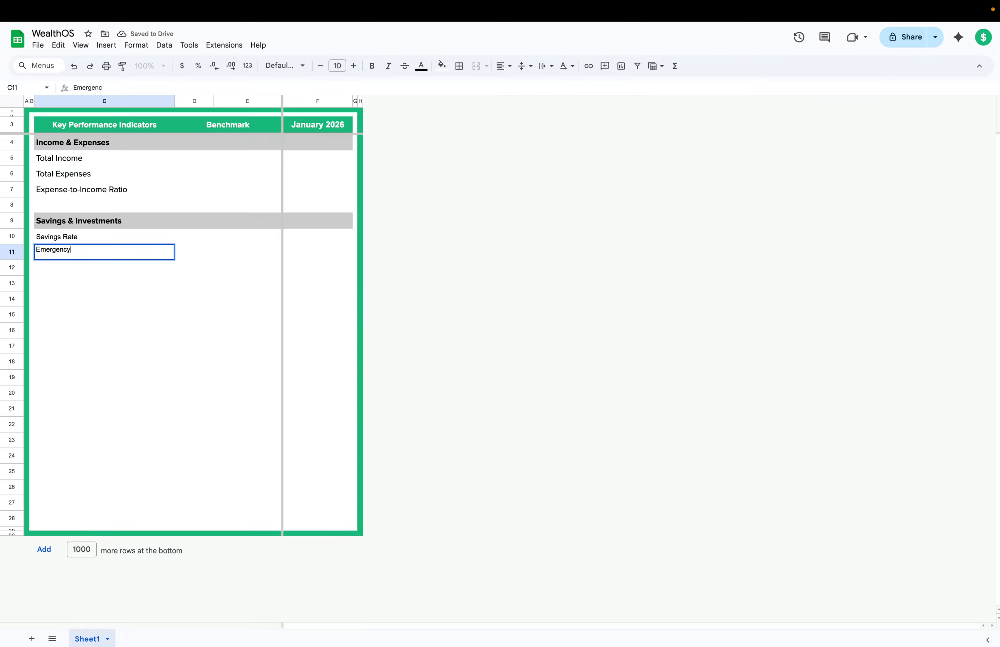
{"action": "type", "text": " Fund Conveag"}
{"action": "key", "text": "BackSpace"}
{"action": "key", "text": "BackSpace"}
{"action": "type", "text": "rag"}
{"action": "key", "text": "Return"}
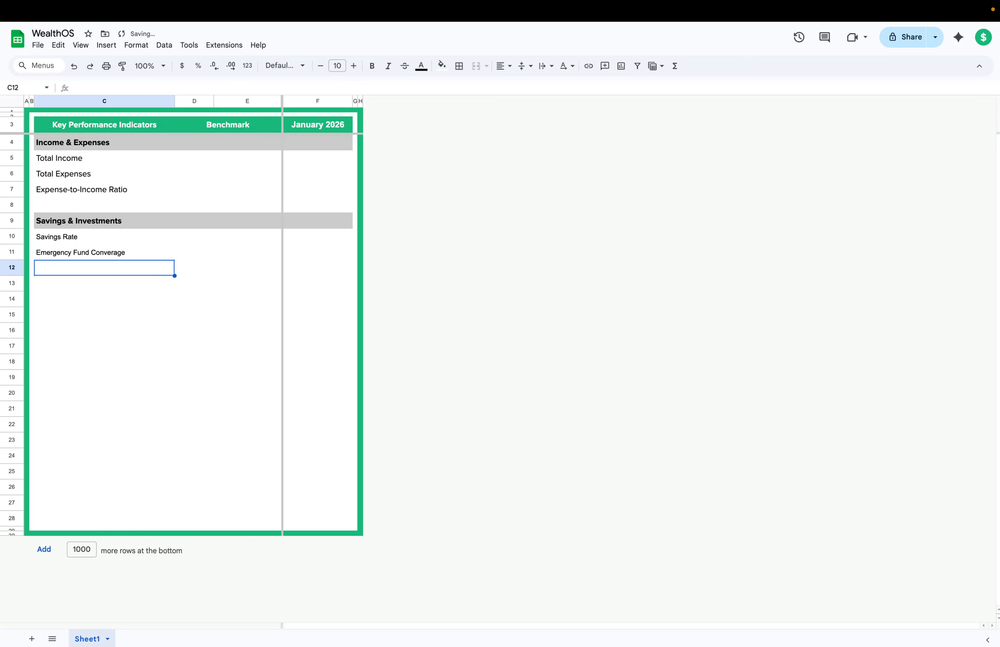
Step: Enter "Net Worth" in C12 and "Rolling 12-Month Growth" in C13
{"action": "type", "text": "Net"}
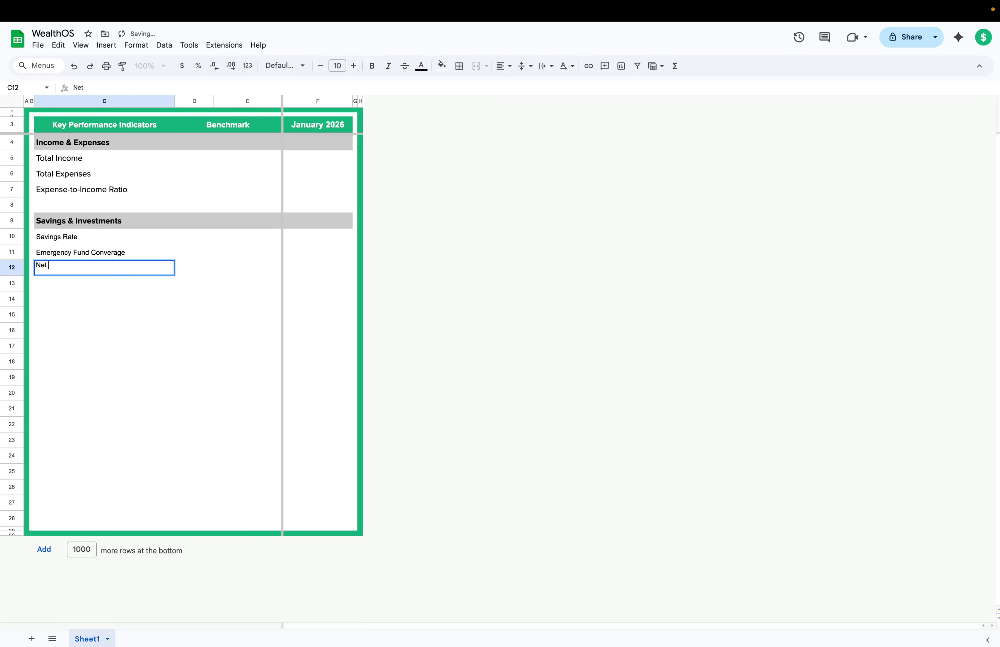
{"action": "type", "text": " Worth"}
{"action": "key", "text": "Return"}
{"action": "type", "text": "R"}
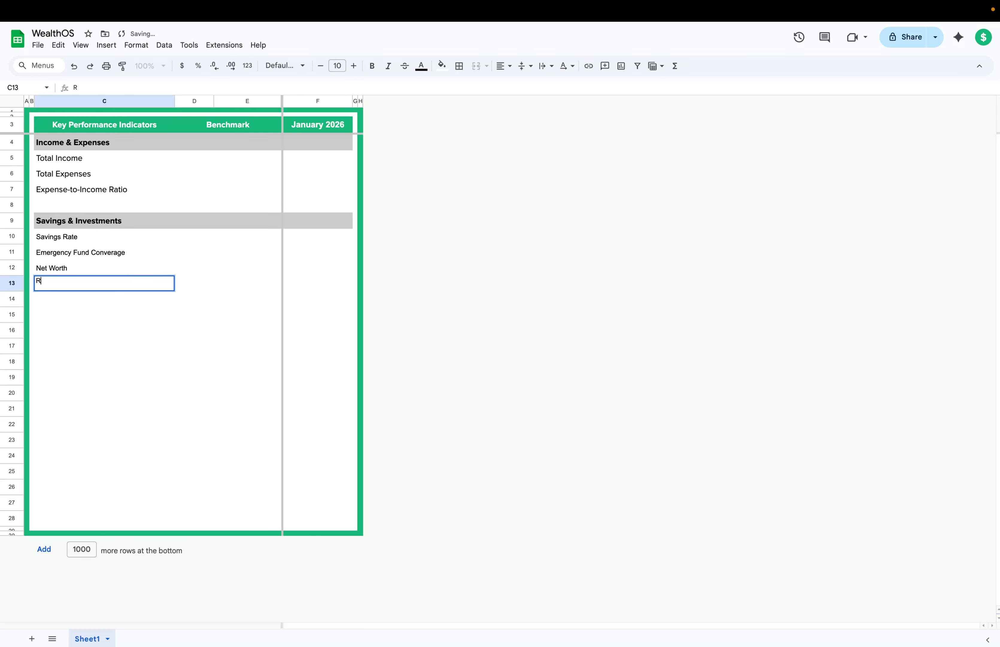
{"action": "type", "text": "ll"}
{"action": "key", "text": "BackSpace"}
{"action": "key", "text": "BackSpace"}
{"action": "type", "text": "olo"}
{"action": "type", "text": "ing "}
{"action": "type", "text": "12-"}
{"action": "type", "text": "M"}
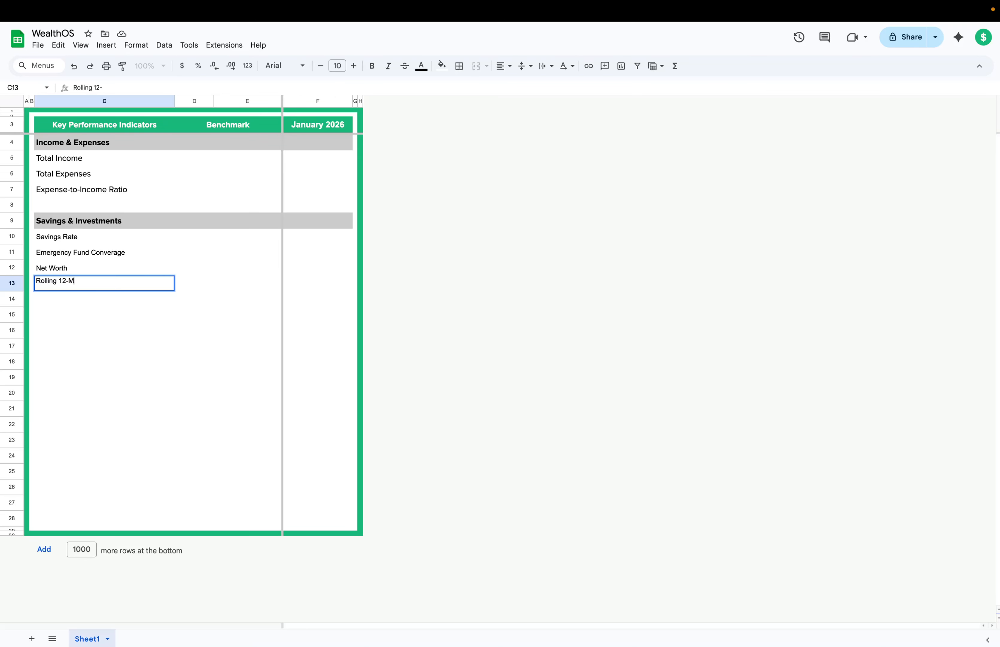
{"action": "type", "text": "othnth Grow"}
{"action": "key", "text": "BackSpace"}
{"action": "key", "text": "BackSpace"}
{"action": "type", "text": "owth"}
{"action": "key", "text": "Return"}
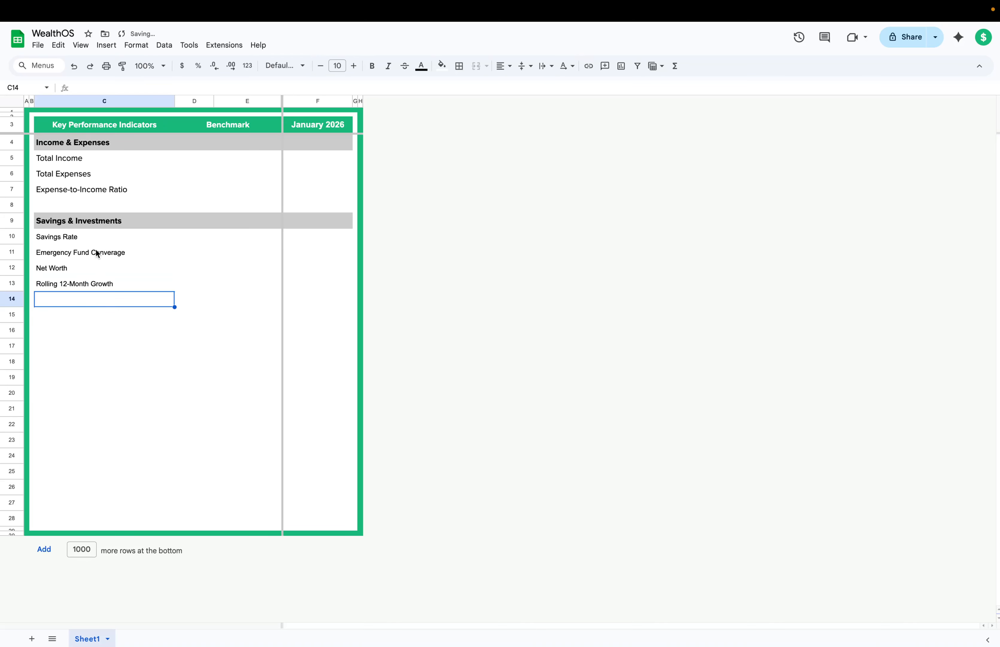
Step: Format the Savings & Investments labels in C10:C13 as Proxima Nova with font size 12
{"action": "left_click", "coordinate": [122, 253]}
{"action": "left_click_drag", "start_coordinate": [96, 237], "coordinate": [98, 290]}
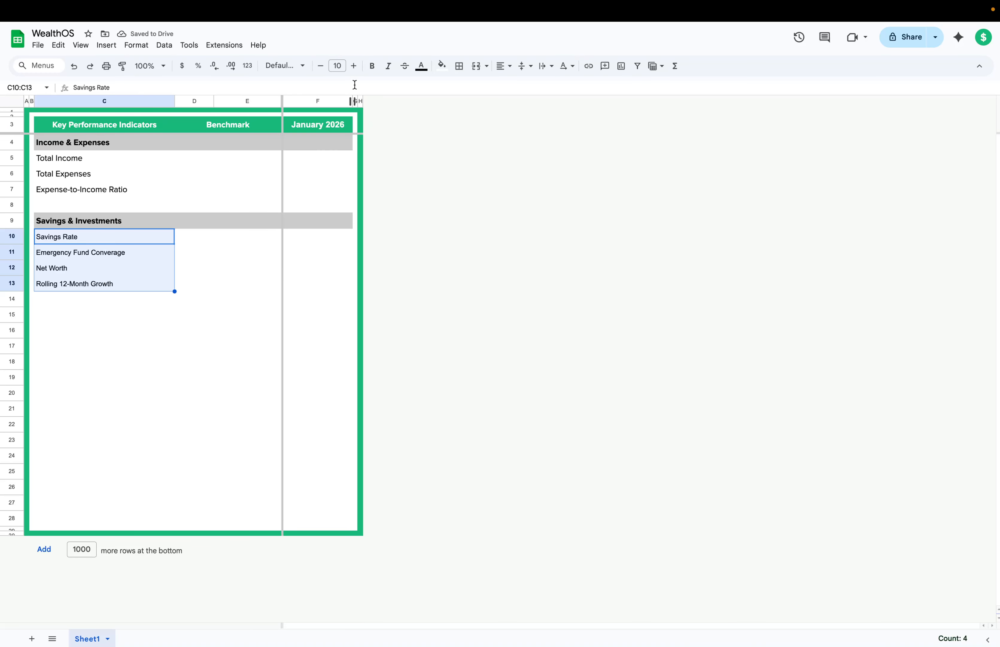
{"action": "left_click", "coordinate": [354, 66]}
{"action": "left_click", "coordinate": [353, 66]}
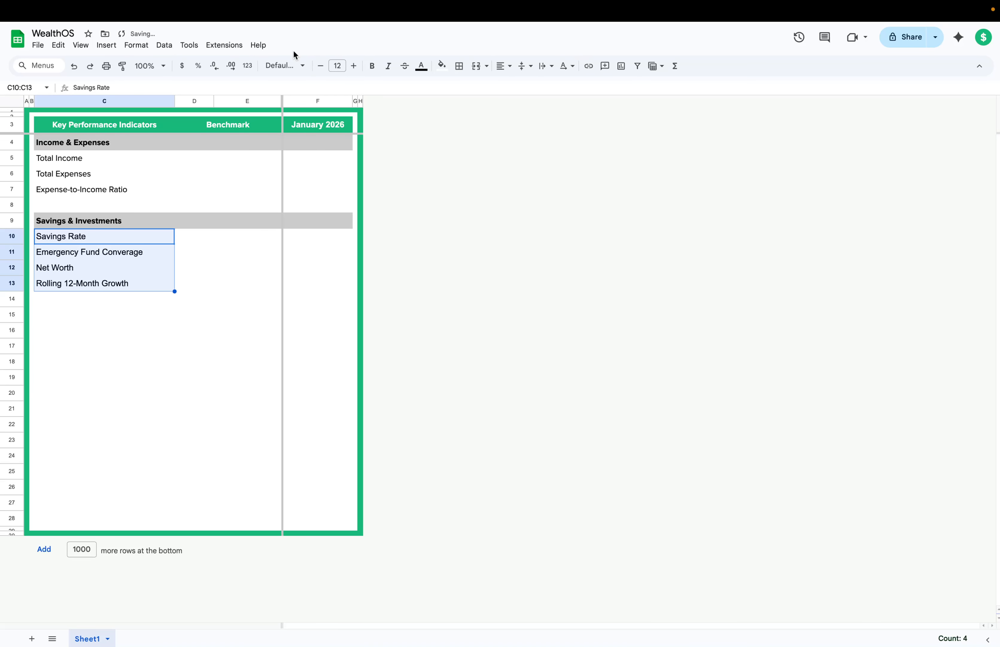
{"action": "left_click", "coordinate": [284, 66]}
{"action": "left_click", "coordinate": [301, 169]}
{"action": "left_click", "coordinate": [126, 295]}
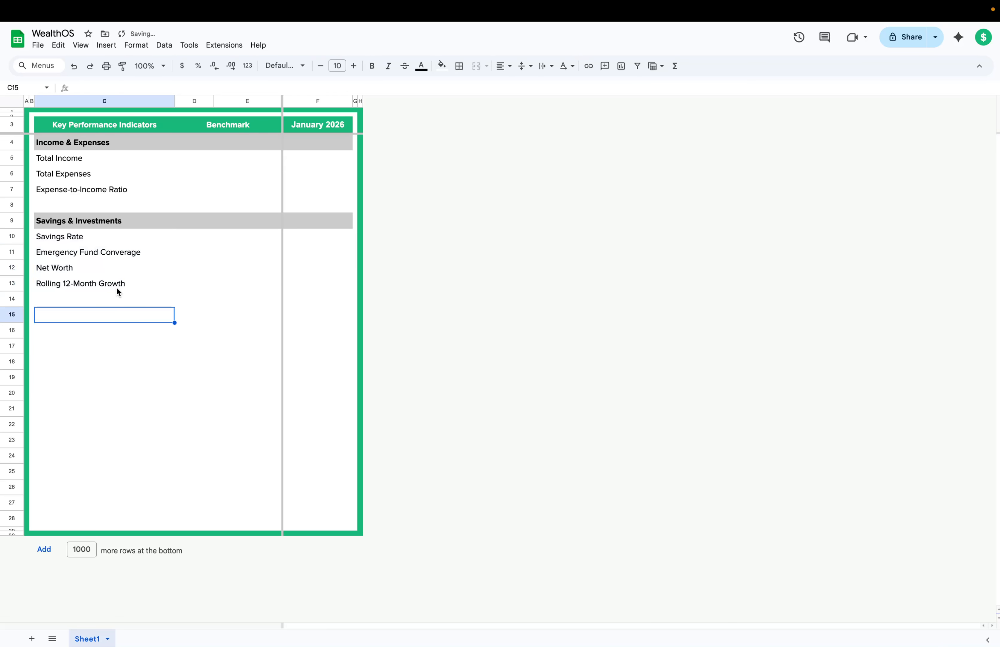
{"action": "left_click", "coordinate": [101, 282]}
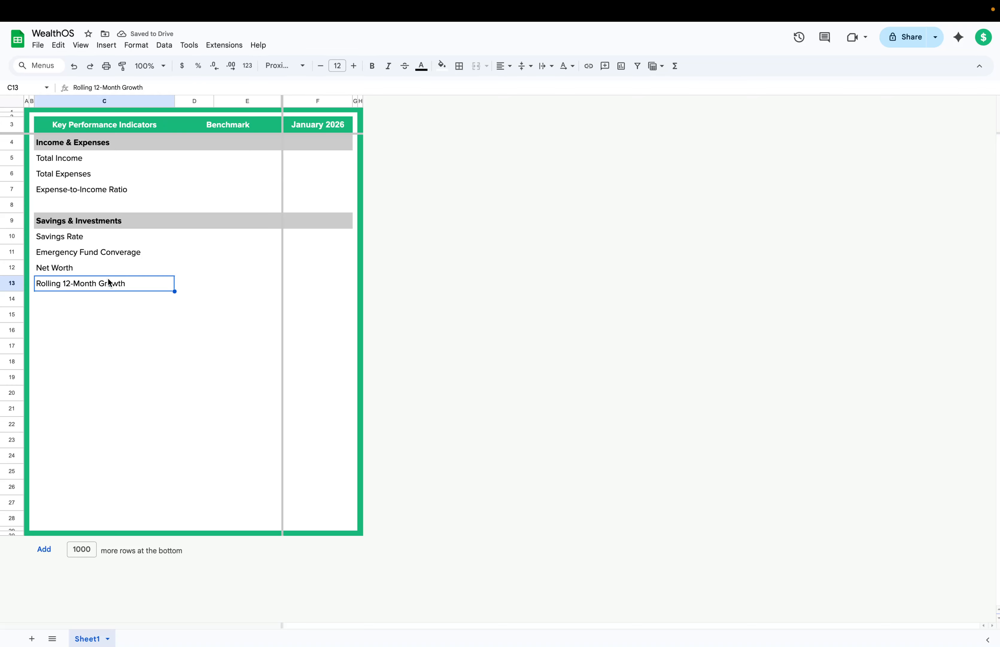
{"action": "left_click", "coordinate": [103, 223]}
{"action": "left_click", "coordinate": [89, 346]}
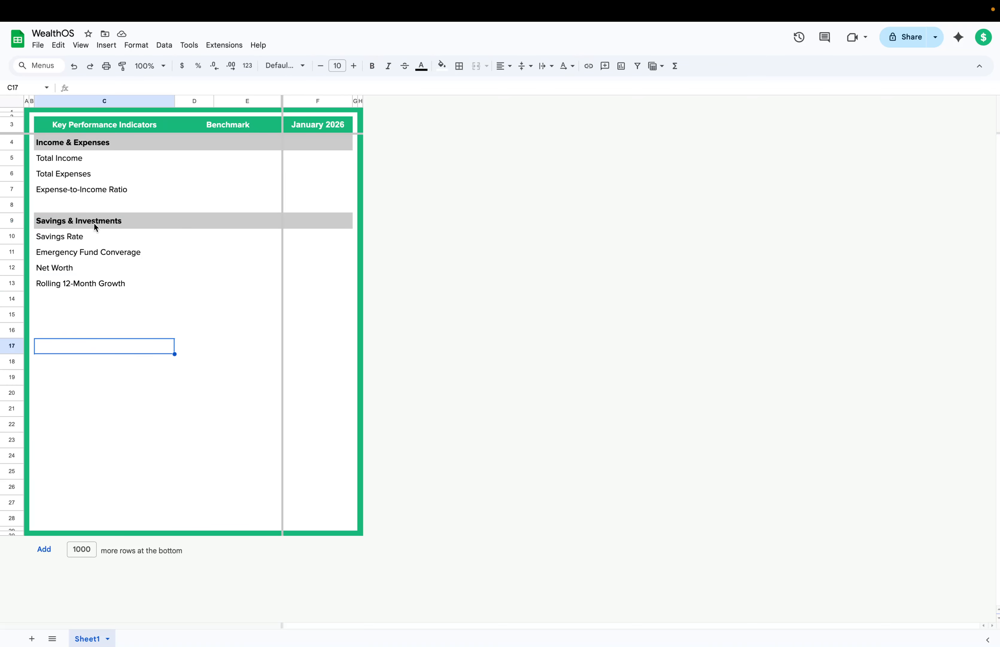
Step: Copy the Savings & Investments heading row C9:F9 to the row starting at C15
{"action": "left_click_drag", "start_coordinate": [96, 222], "coordinate": [293, 229]}
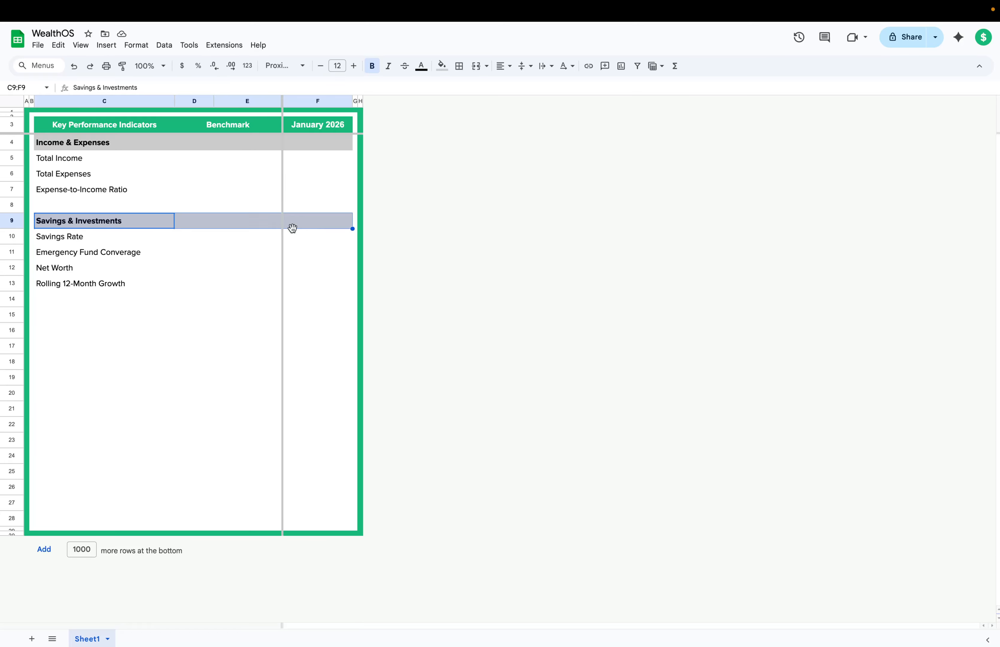
{"action": "key", "text": "ctrl+c"}
{"action": "left_click", "coordinate": [62, 305]}
{"action": "left_click", "coordinate": [60, 314]}
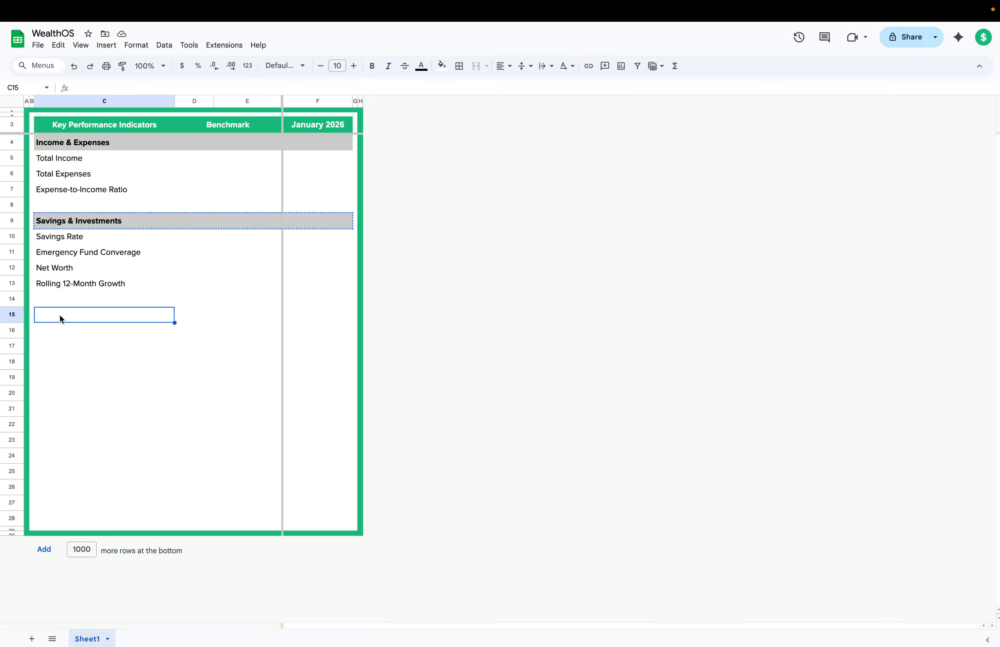
{"action": "key", "text": "ctrl+v"}
Step: Replace the copied heading text in C15 with "Debt Management"
{"action": "double_click", "coordinate": [82, 321]}
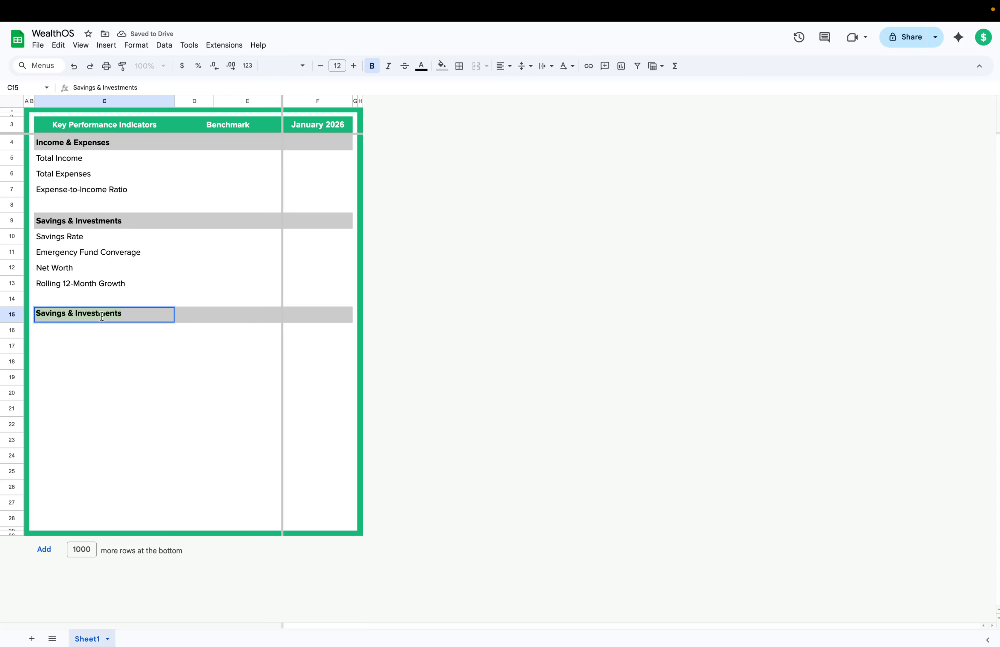
{"action": "type", "text": "Debt"}
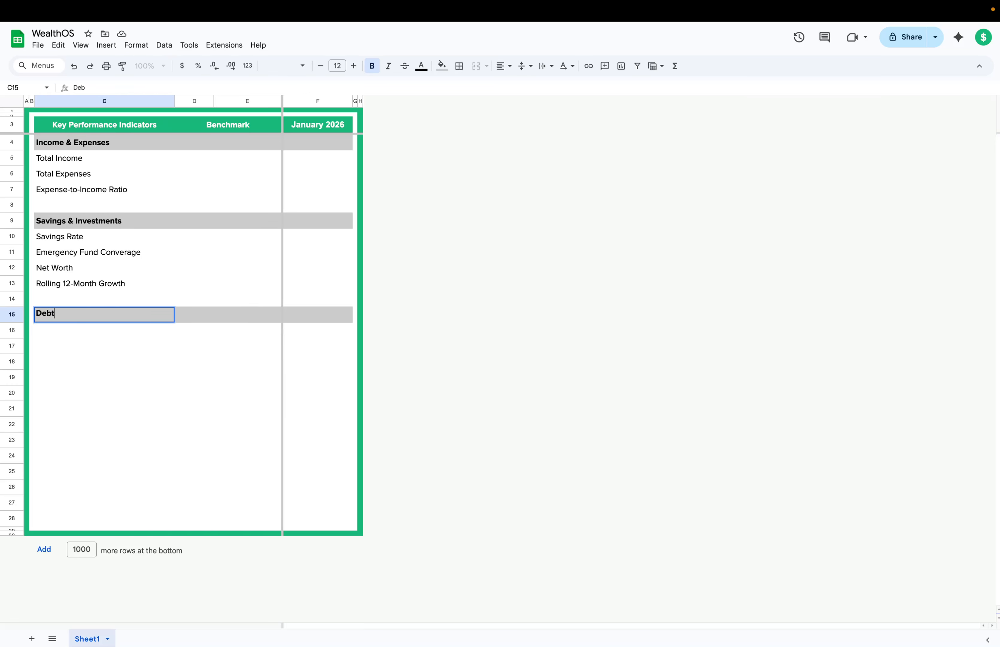
{"action": "type", "text": " Management"}
{"action": "key", "text": "Return"}
Step: Enter "Debt-to-Income Ratio" in C16 under the Debt Management heading
{"action": "type", "text": "Debt-to"}
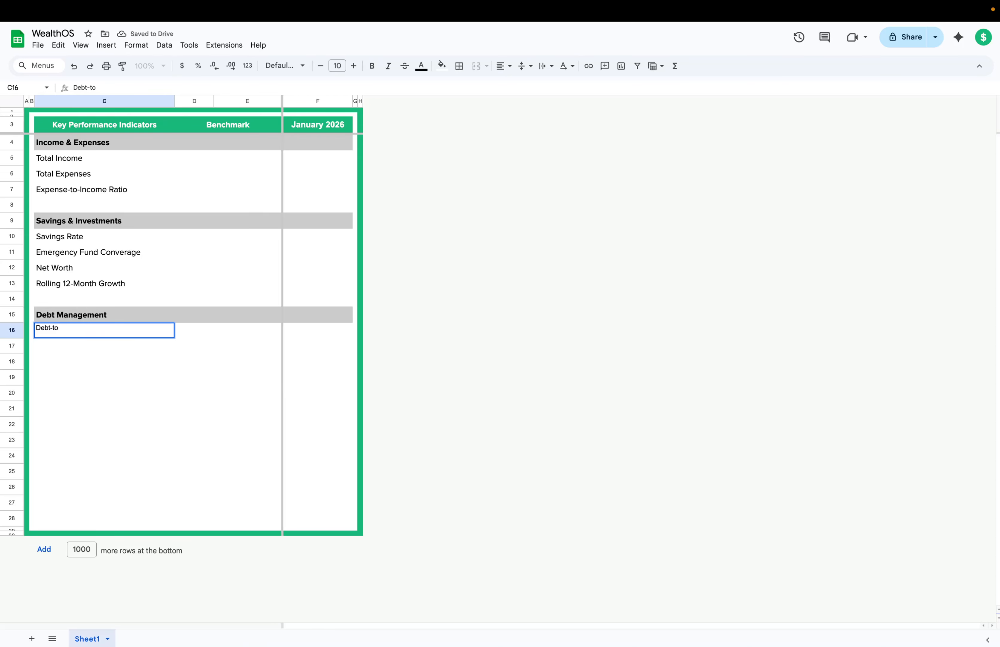
{"action": "type", "text": "-Income Ration"}
{"action": "key", "text": "BackSpace"}
{"action": "key", "text": "Return"}
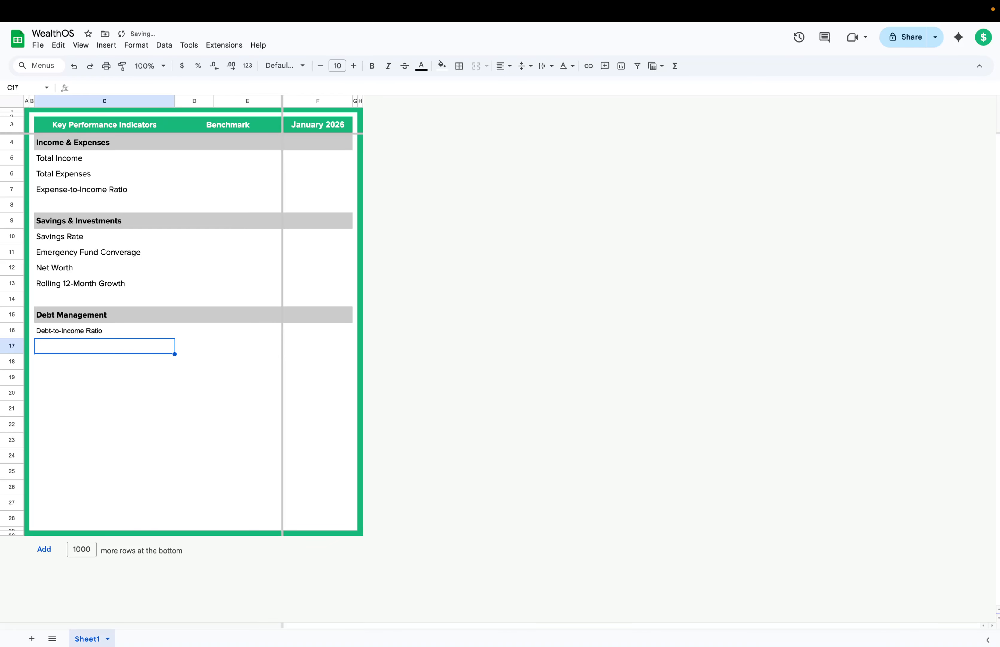
Step: Enter "Credit Utilization Ratio" in C17 and "Debt Repayment Progress" in C18 under the Debt Management heading
{"action": "type", "text": "Credit Utili"}
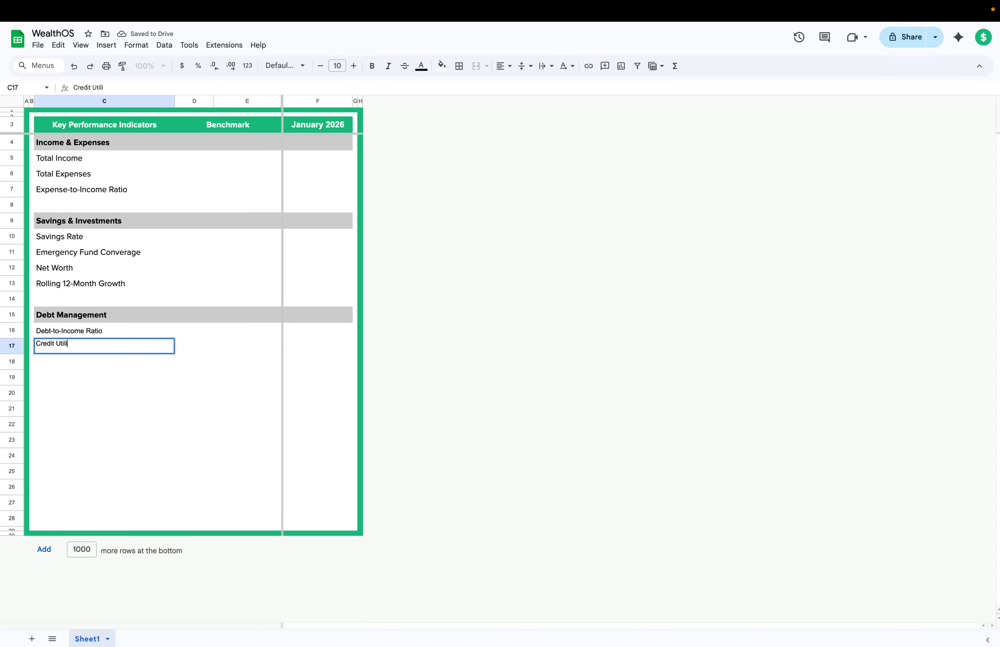
{"action": "type", "text": "zation Ration"}
{"action": "key", "text": "Return"}
{"action": "double_click", "coordinate": [143, 347]}
{"action": "key", "text": "BackSpace"}
{"action": "key", "text": "Return"}
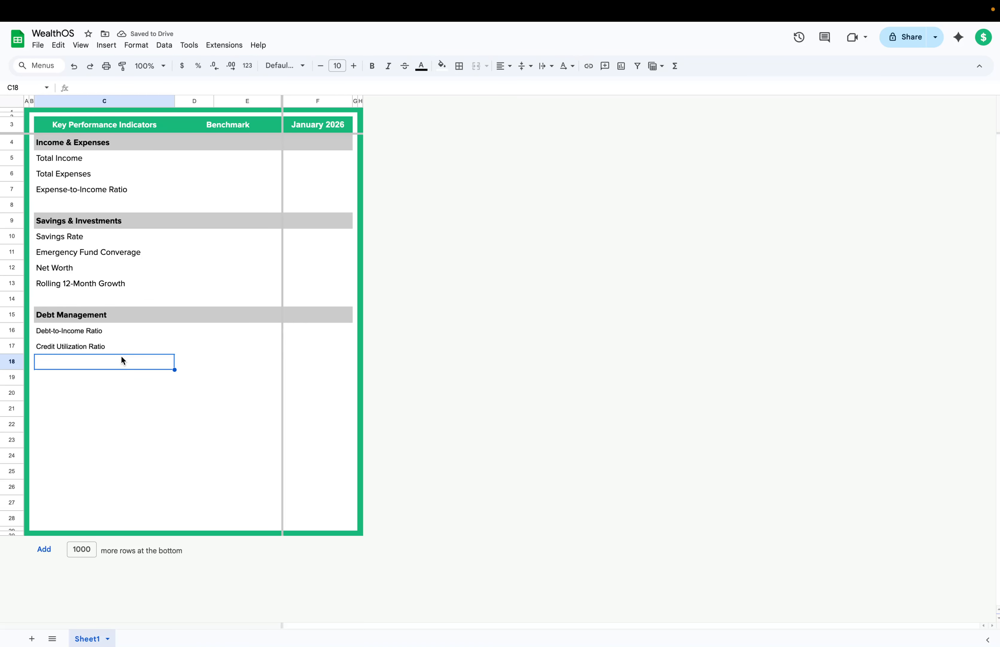
{"action": "type", "text": "Debt"}
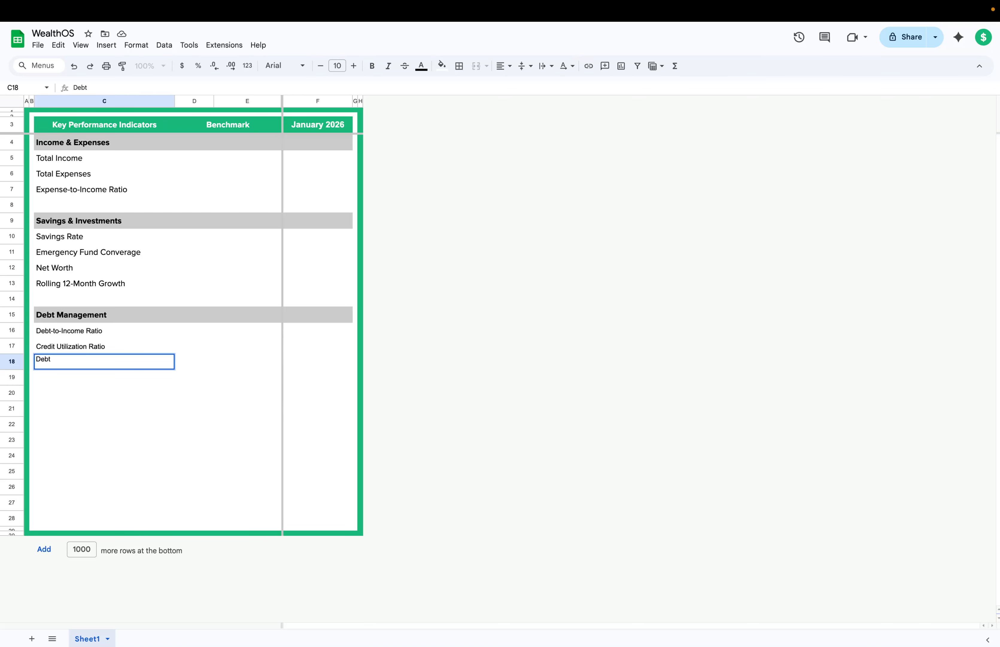
{"action": "type", "text": " Repayment Progress"}
{"action": "key", "text": "Tab"}
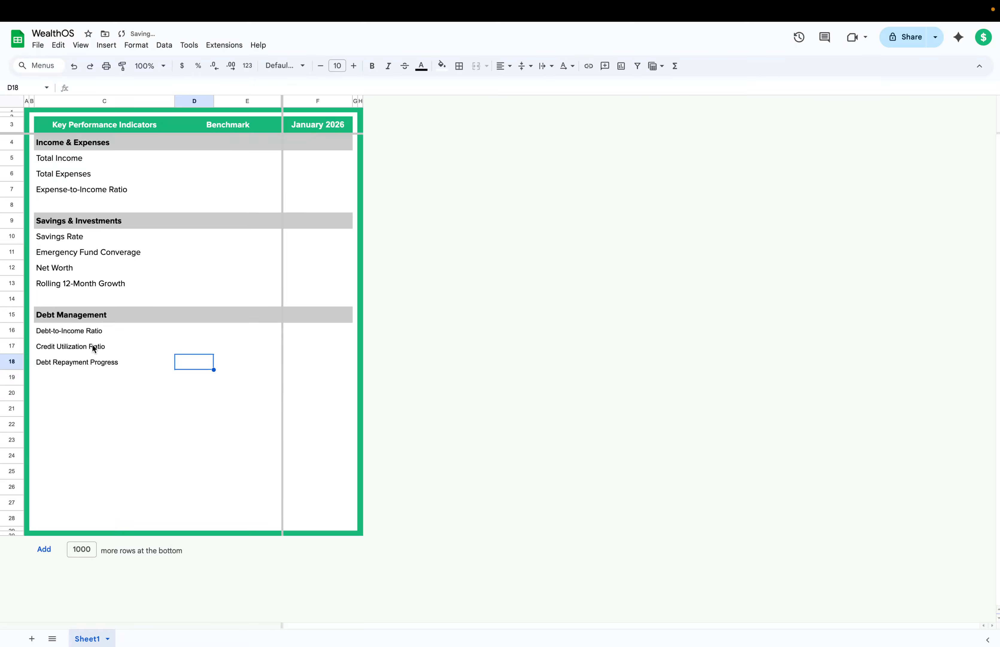
Step: Format the Debt Management labels in C16:C18 as Proxima Nova with font size 12
{"action": "left_click_drag", "start_coordinate": [90, 331], "coordinate": [89, 358]}
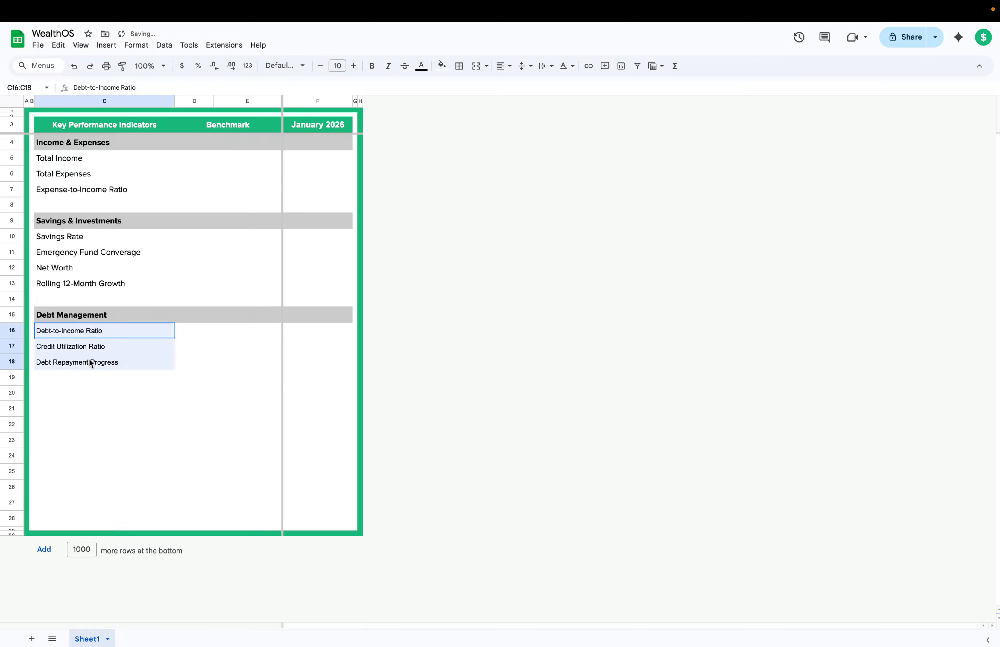
{"action": "left_click", "coordinate": [354, 66]}
{"action": "left_click", "coordinate": [354, 66]}
{"action": "left_click", "coordinate": [284, 66]}
{"action": "left_click", "coordinate": [303, 169]}
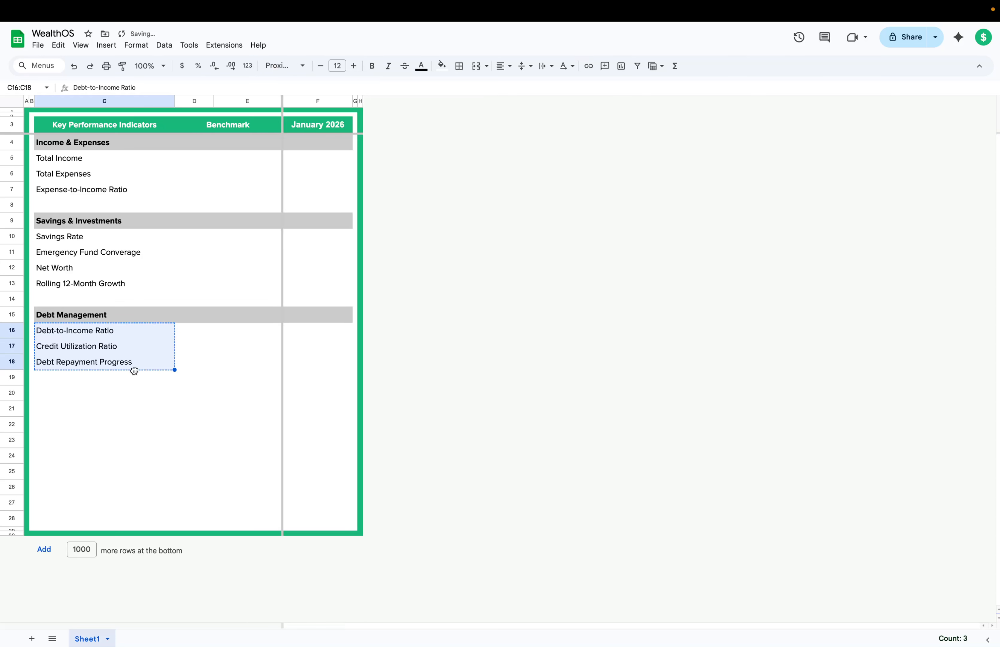
Step: Copy the Debt Management heading row C15:F15 to the row starting at C20
{"action": "left_click", "coordinate": [62, 381]}
{"action": "left_click", "coordinate": [217, 319]}
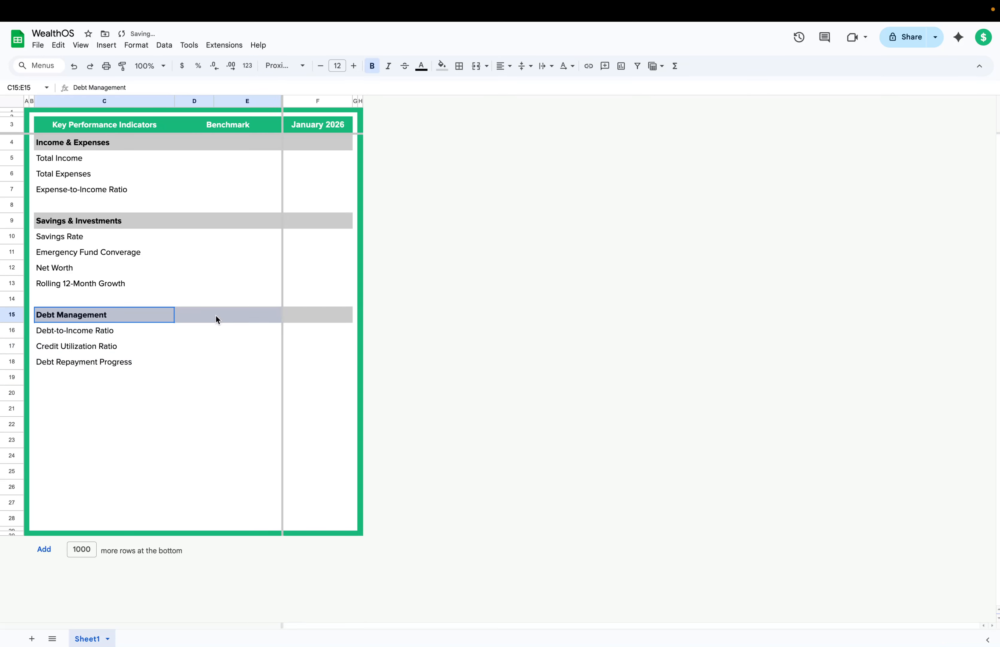
{"action": "left_click", "coordinate": [292, 314], "text": "shift"}
{"action": "key", "text": "ctrl+c"}
{"action": "left_click", "coordinate": [77, 394]}
{"action": "key", "text": "ctrl+v"}
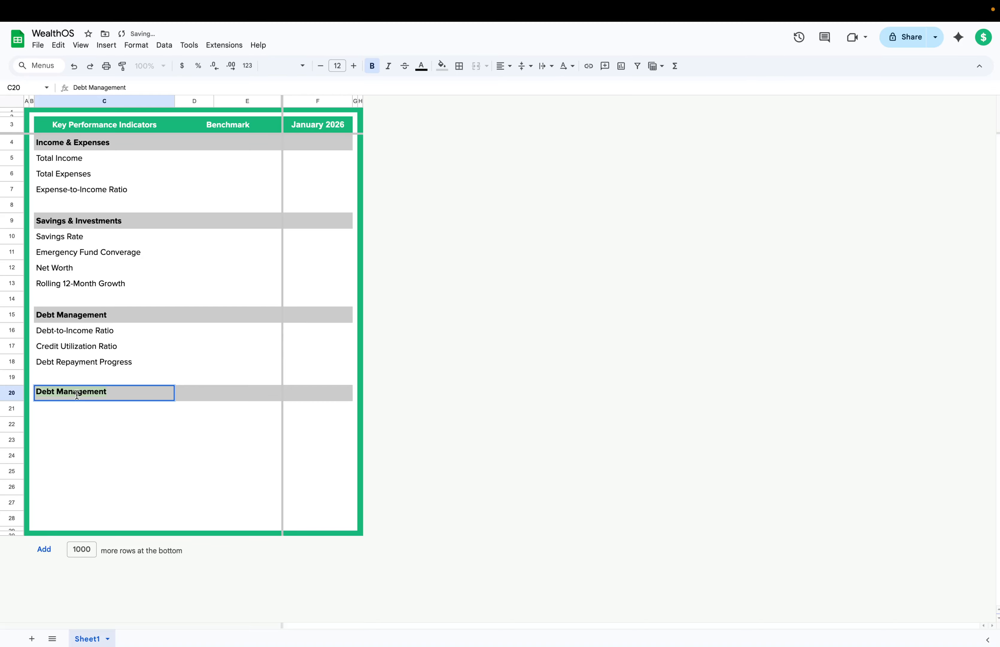
Step: Replace the copied heading text in C20 with "Budget & Cash Flow"
{"action": "type", "text": "Budget "}
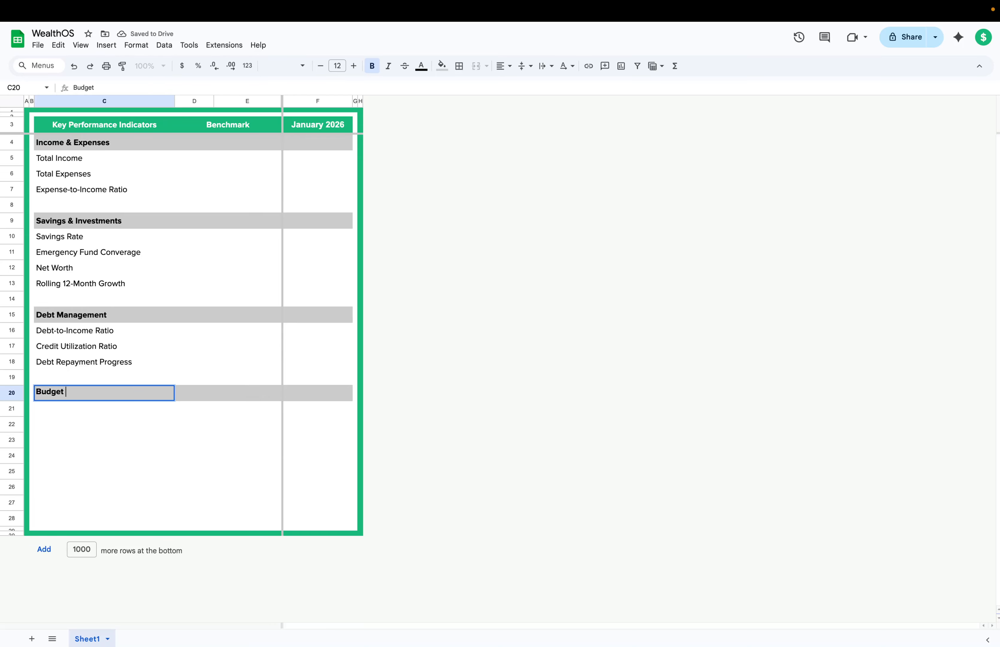
{"action": "type", "text": "& Cash Flow"}
{"action": "key", "text": "BackSpace"}
{"action": "key", "text": "BackSpace"}
{"action": "key", "text": "BackSpace"}
{"action": "type", "text": "klow"}
{"action": "key", "text": "BackSpace"}
{"action": "key", "text": "BackSpace"}
{"action": "key", "text": "BackSpace"}
{"action": "key", "text": "BackSpace"}
{"action": "type", "text": "low"}
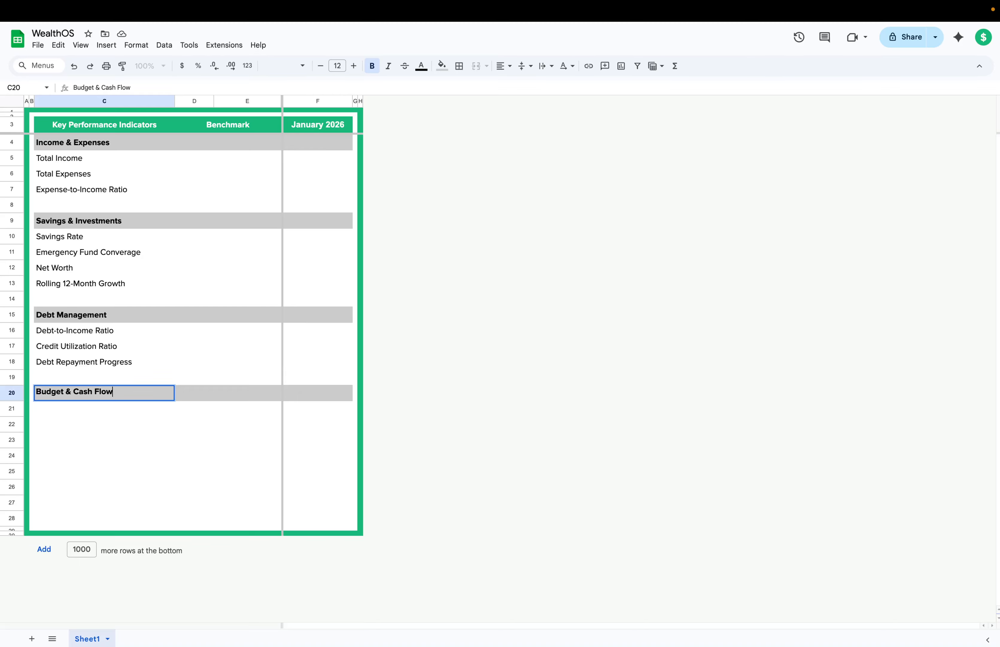
{"action": "key", "text": "Return"}
Step: Enter "Budget Variance" in C21 and "Cash Flow" in C22 under the Budget & Cash Flow heading
{"action": "type", "text": "Budget"}
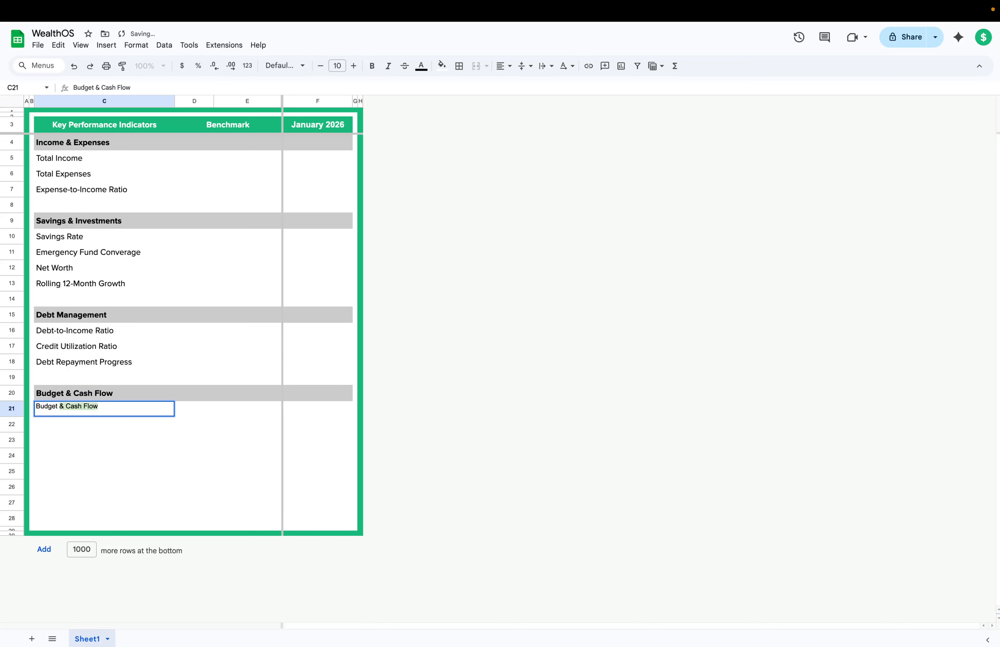
{"action": "type", "text": " Variance B"}
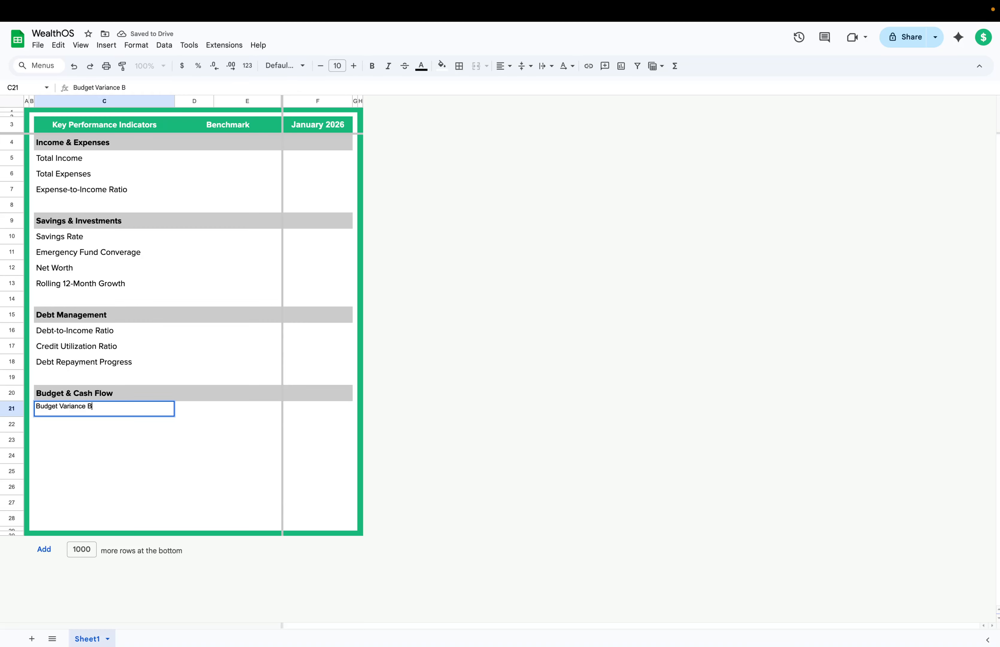
{"action": "key", "text": "Return"}
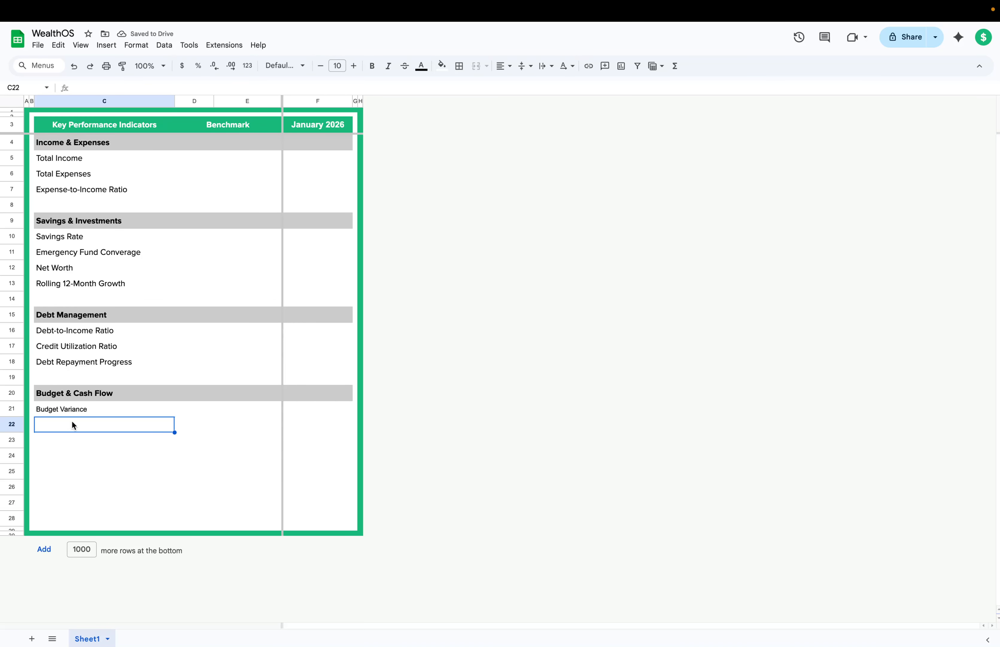
{"action": "type", "text": "Cash Flow"}
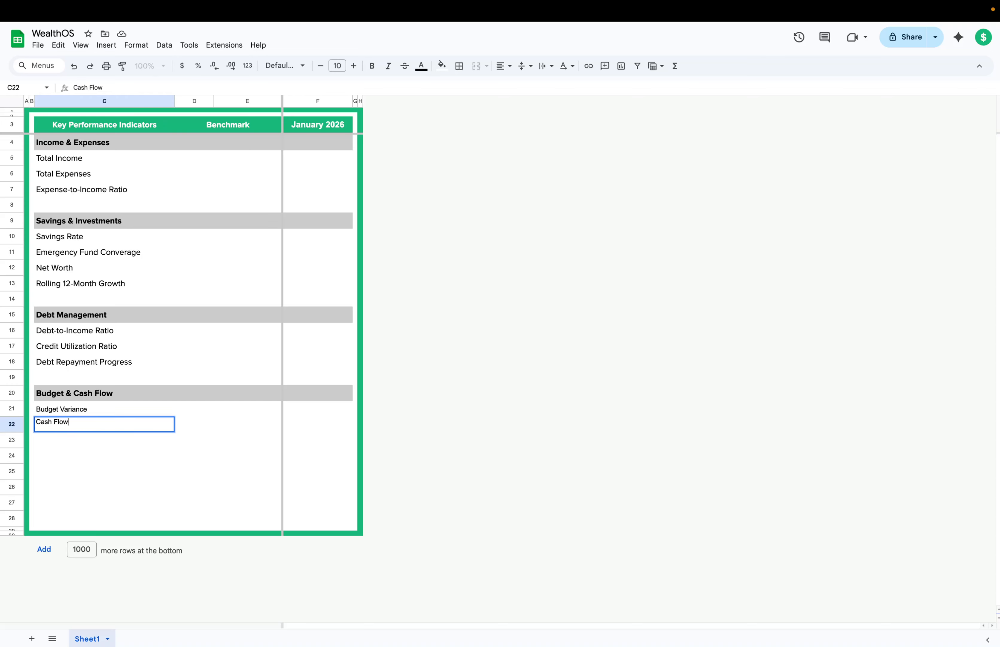
{"action": "key", "text": "Return"}
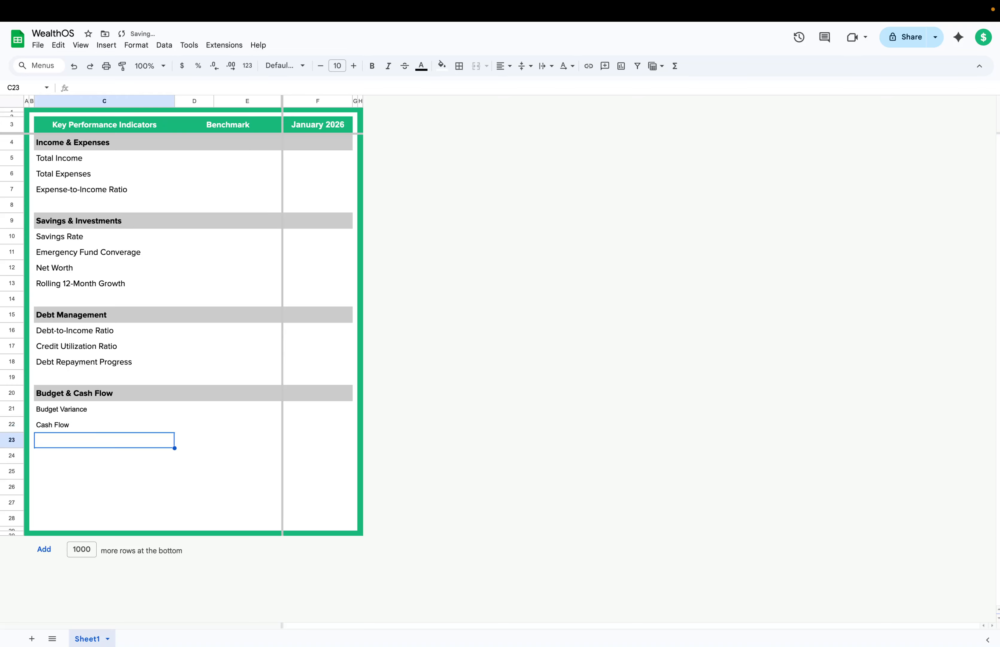
Step: Copy the formatting of the Debt Repayment Progress label in C18 onto the labels in C21:C22
{"action": "left_click", "coordinate": [84, 361]}
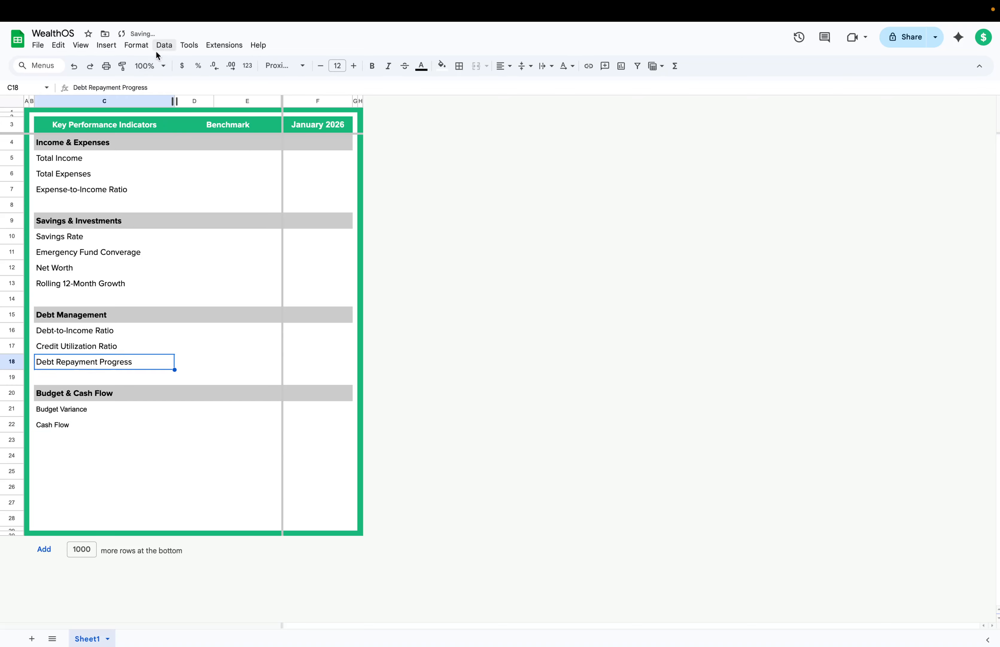
{"action": "left_click", "coordinate": [122, 65]}
{"action": "mouse_move", "coordinate": [75, 411]}
{"action": "left_mouse_down"}
{"action": "mouse_move", "coordinate": [71, 425]}
{"action": "mouse_move", "coordinate": [326, 388]}
{"action": "left_mouse_up"}
Step: Copy the Budget & Cash Flow heading row C20:F20 to the row starting at C24, leaving row 23 blank
{"action": "left_click", "coordinate": [87, 395]}
{"action": "left_click", "coordinate": [95, 439]}
{"action": "key", "text": "ctrl+c"}
{"action": "left_click", "coordinate": [60, 441]}
{"action": "key", "text": "ctrl+v"}
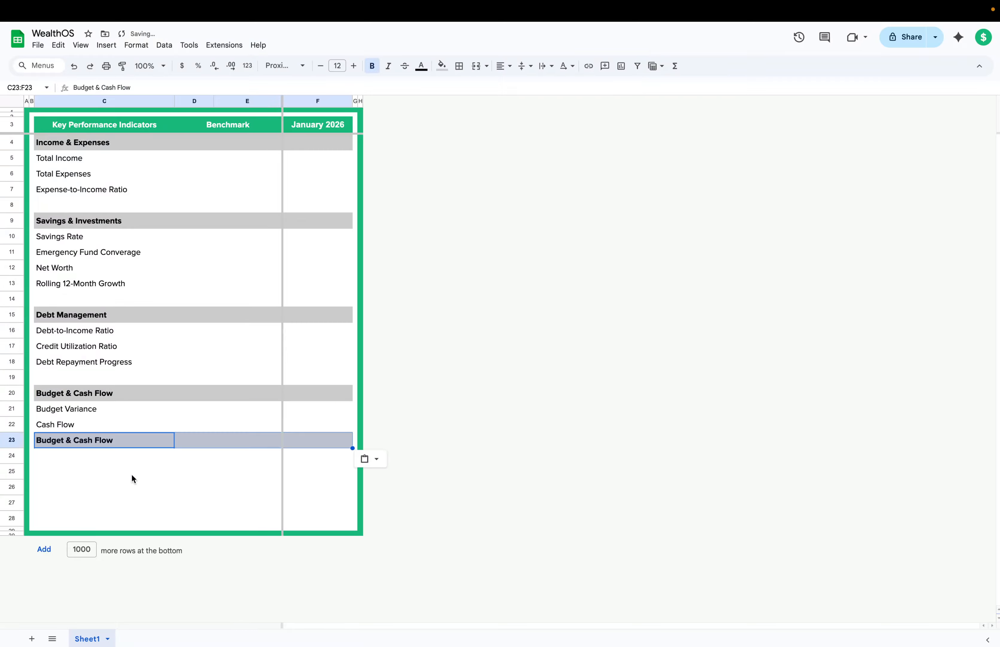
{"action": "key", "text": "ctrl+z"}
{"action": "left_click", "coordinate": [99, 454]}
{"action": "key", "text": "ctrl+v"}
Step: Replace the copied heading text in C24 with "Retirement Readiness"
{"action": "double_click", "coordinate": [95, 455]}
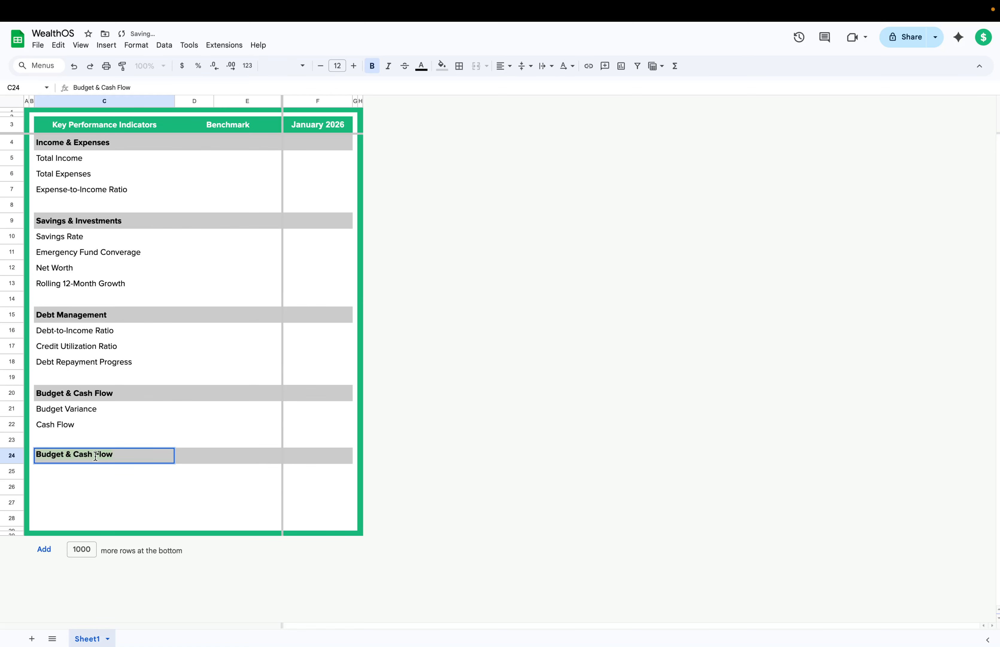
{"action": "key", "text": "ctrl+a"}
{"action": "type", "text": "Re"}
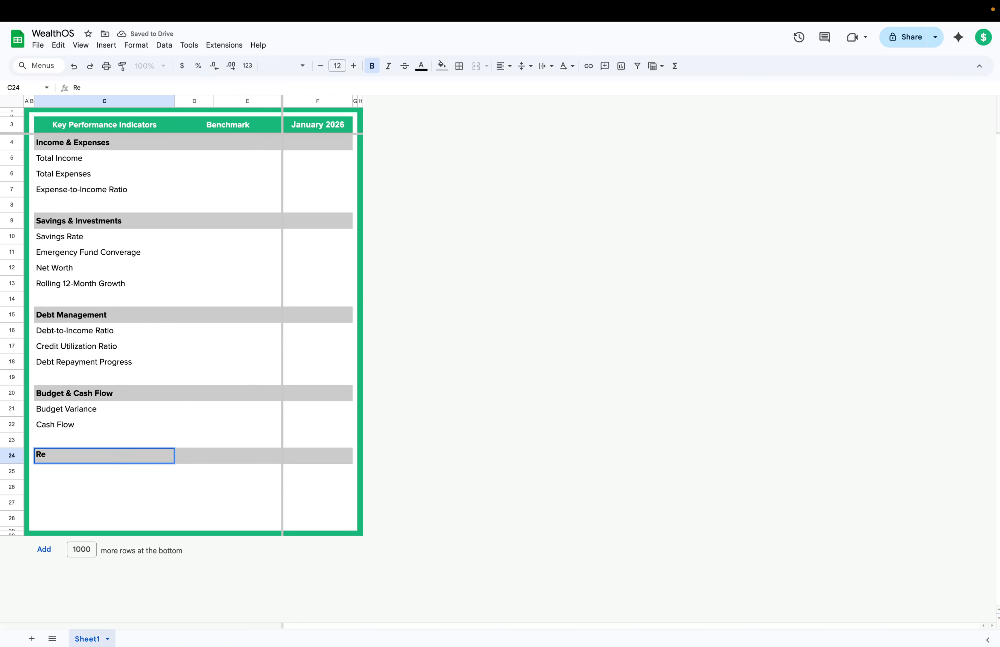
{"action": "type", "text": "tirement Readiness"}
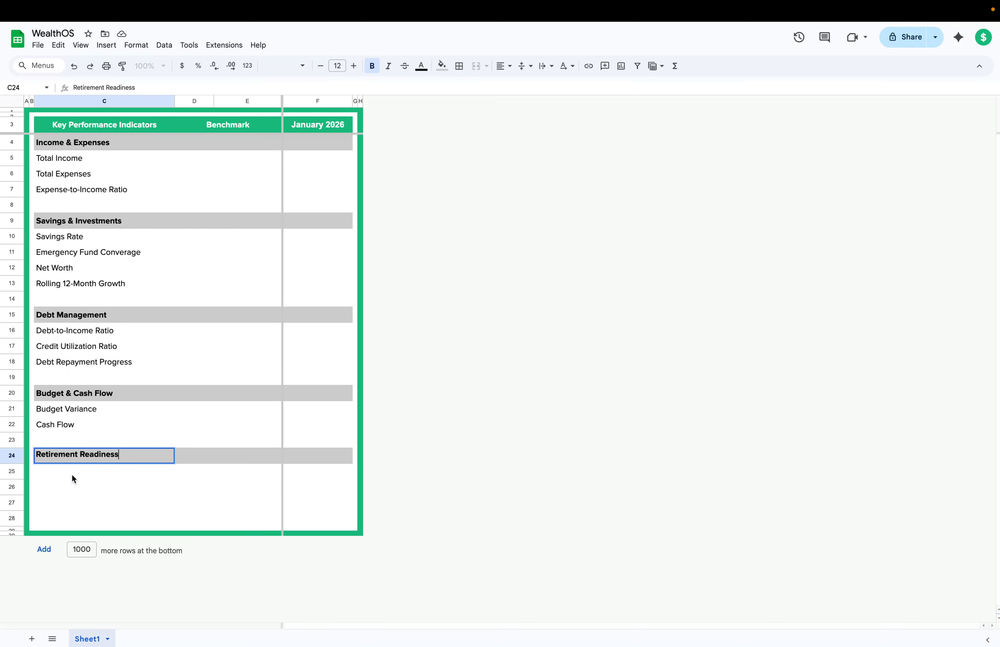
{"action": "key", "text": "Return"}
Step: Enter "Investment Contribution Rate" in C25 under the Retirement Readiness heading
{"action": "type", "text": "In"}
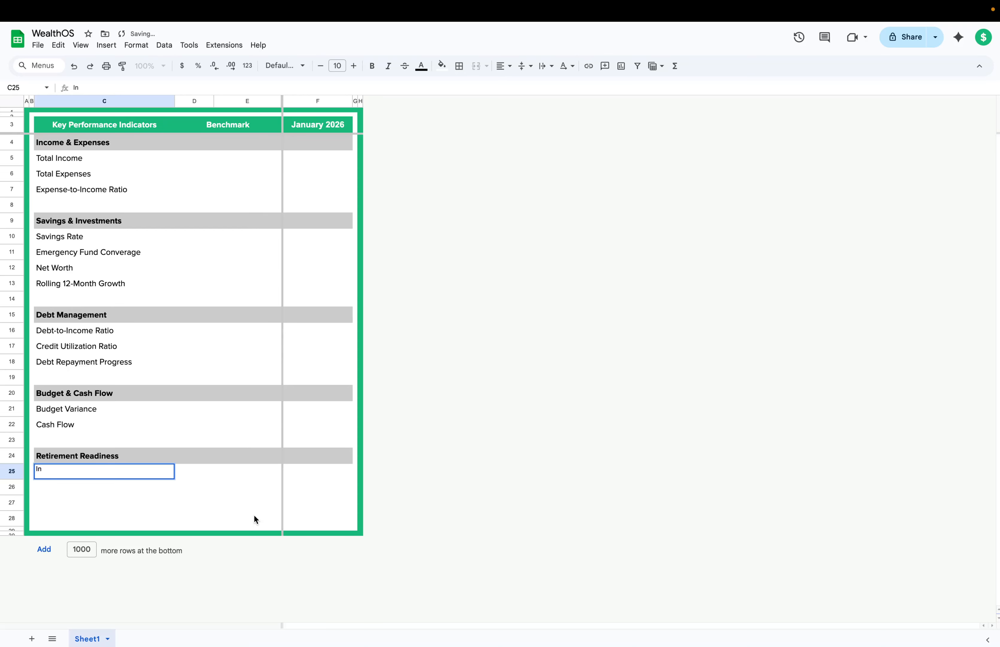
{"action": "type", "text": "estment Contribution Rat"}
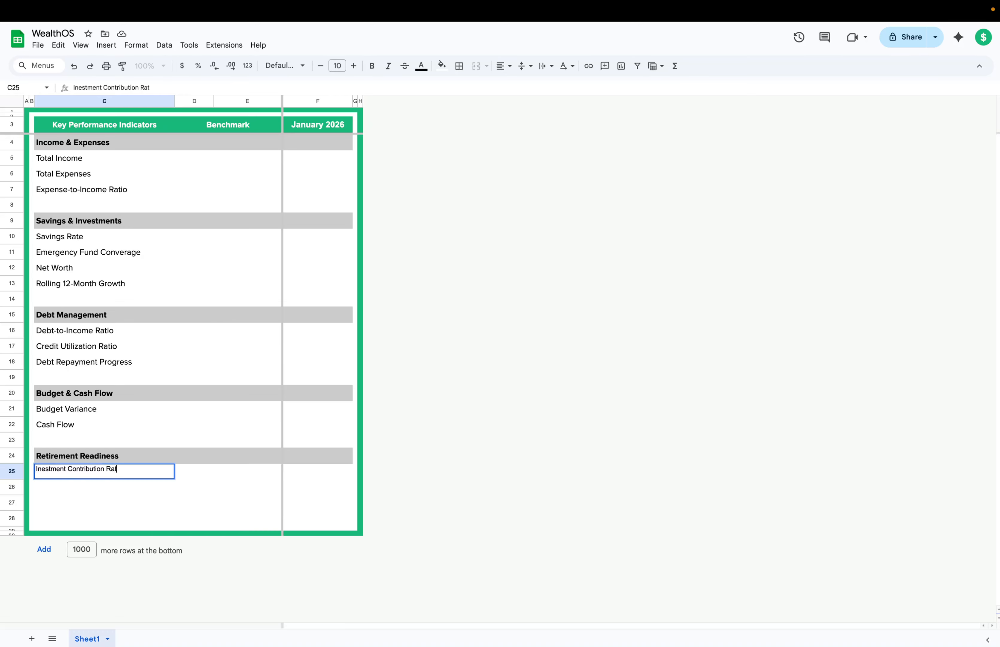
{"action": "type", "text": "e"}
{"action": "key", "text": "Return"}
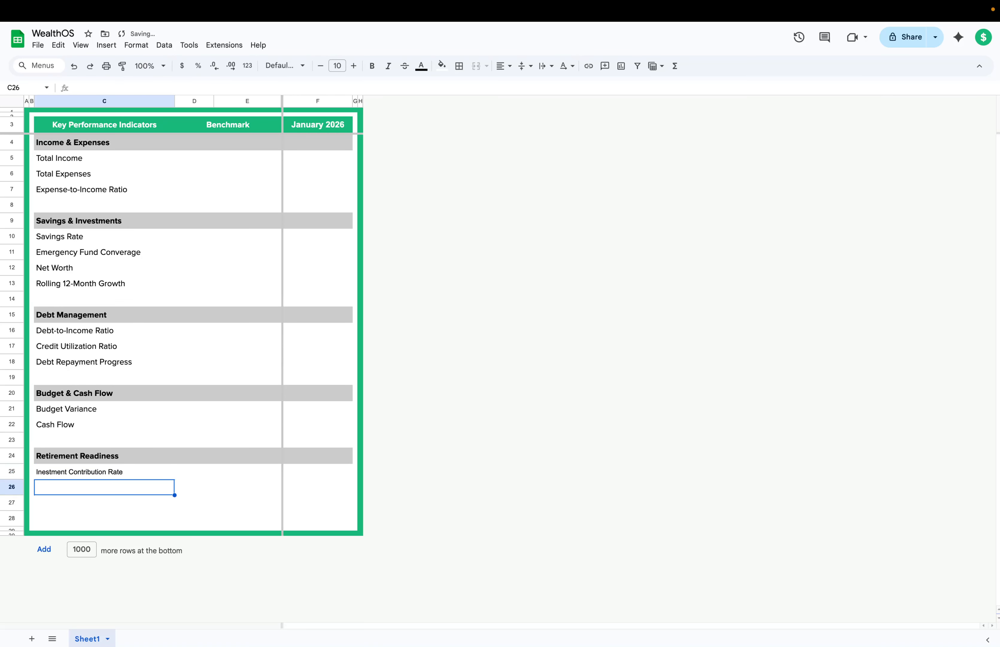
{"action": "key", "text": "Up"}
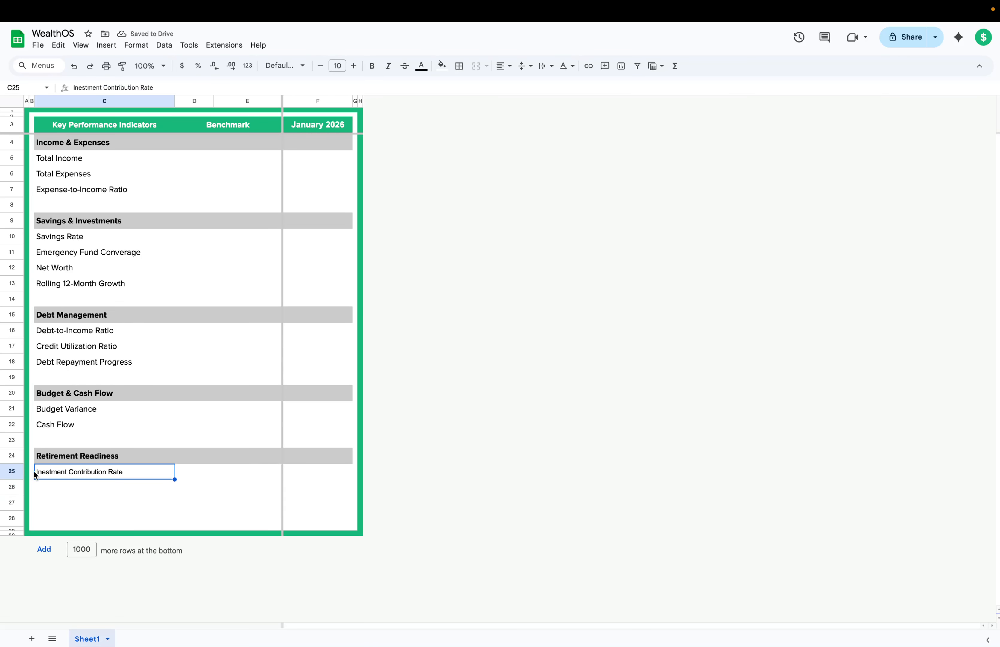
{"action": "double_click", "coordinate": [40, 471]}
{"action": "type", "text": "v"}
{"action": "key", "text": "Return"}
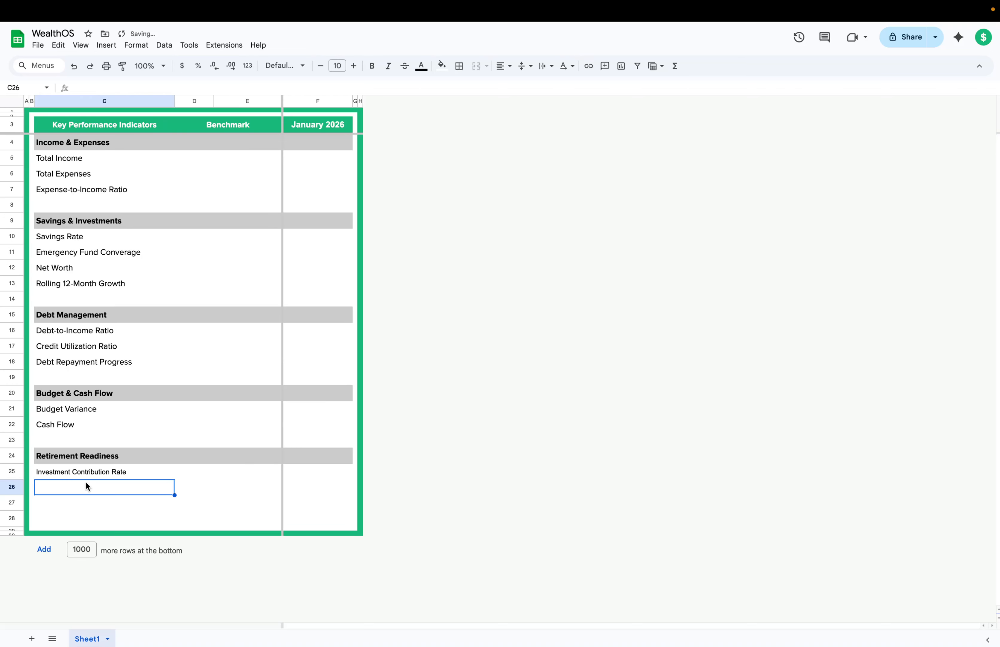
Step: Enter "Projected Retirement Age Balance" in C26 below the Investment Contribution Rate label
{"action": "type", "text": "Po"}
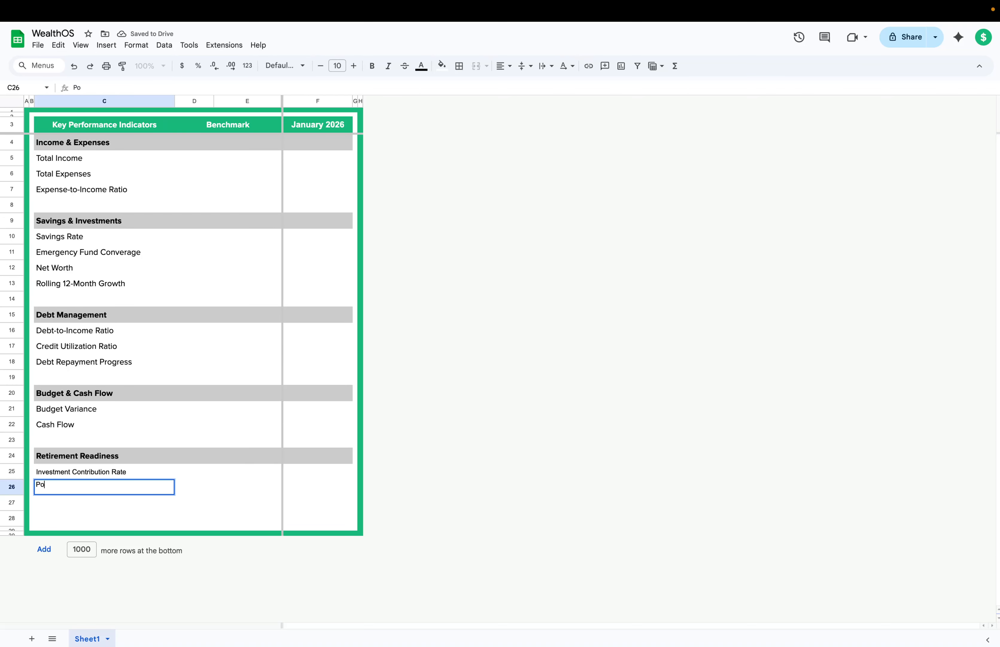
{"action": "key", "text": "BackSpace"}
{"action": "type", "text": "rojected Reit"}
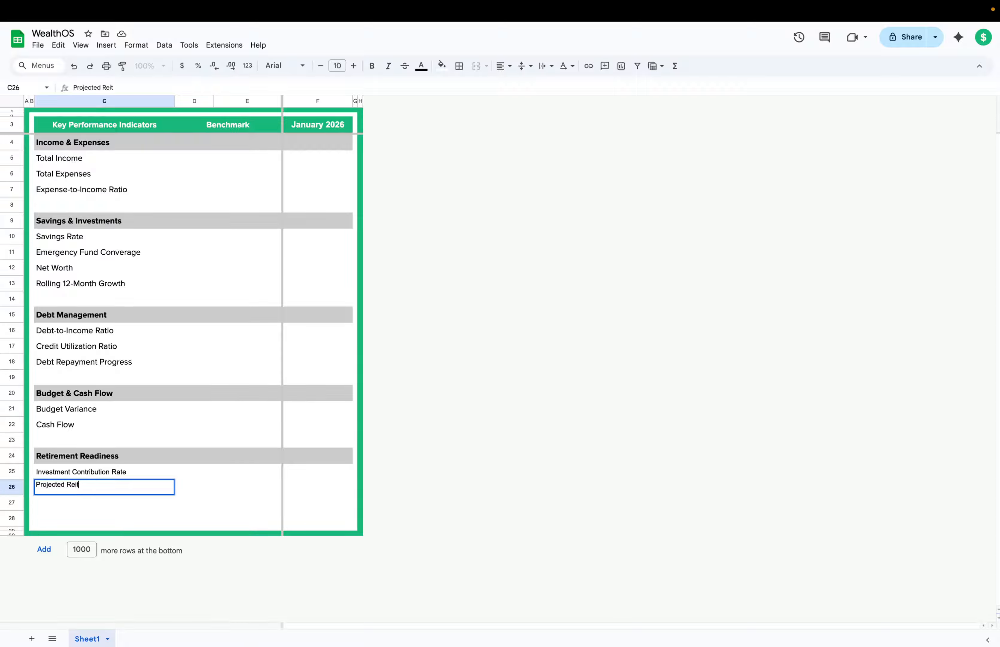
{"action": "key", "text": "BackSpace"}
{"action": "key", "text": "BackSpace"}
{"action": "type", "text": "tirement Age Balance"}
{"action": "key", "text": "Return"}
{"action": "left_click", "coordinate": [103, 484]}
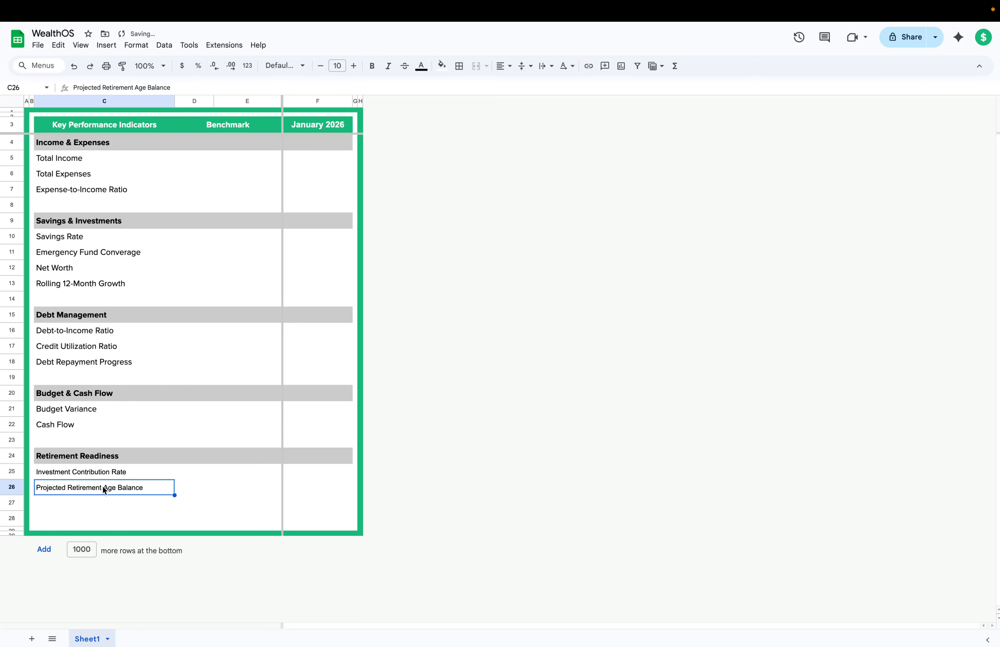
Step: Enter "Portfolio Value" in C27 as the third Retirement Readiness label
{"action": "left_click", "coordinate": [96, 504]}
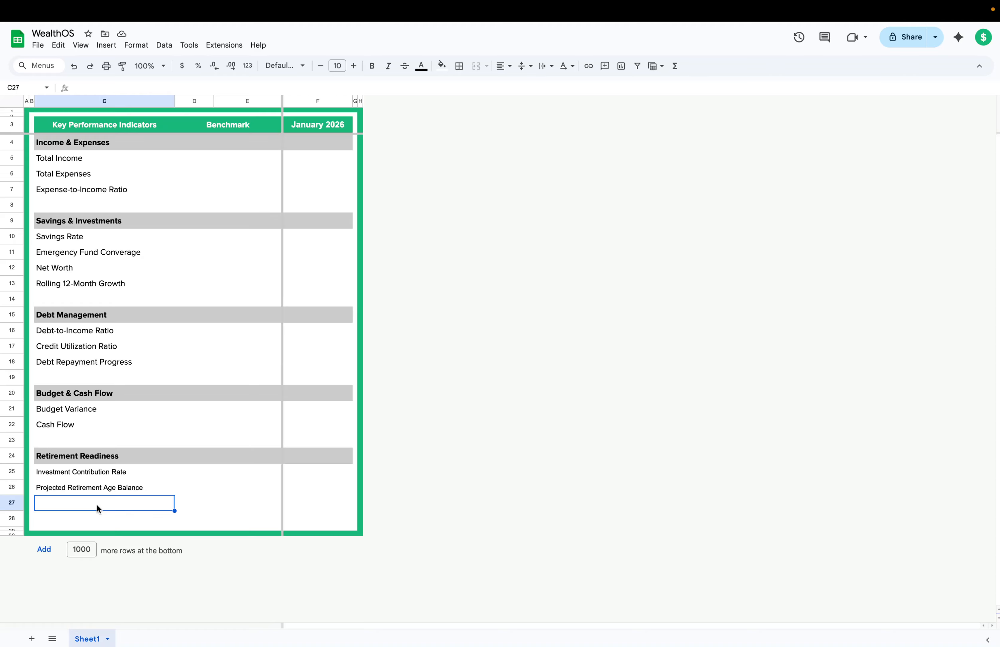
{"action": "type", "text": "Por"}
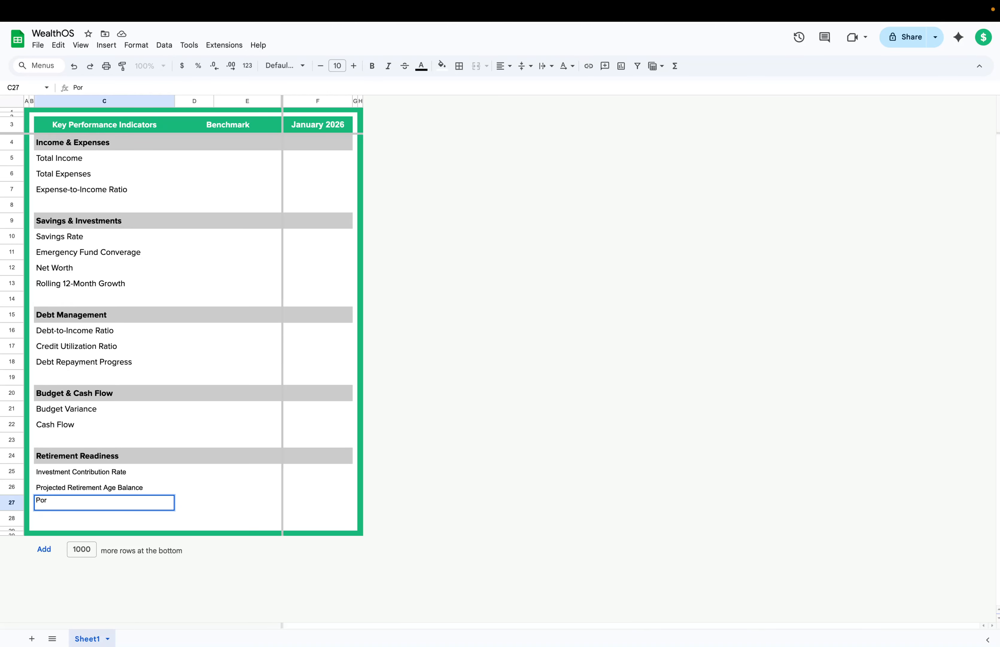
{"action": "type", "text": "tfolio Value"}
Step: Format the Retirement Readiness labels in C25:C27 as Proxima Nova, matching the size of the labels in the sections above
{"action": "left_click_drag", "start_coordinate": [101, 473], "coordinate": [98, 504]}
{"action": "left_click", "coordinate": [282, 65]}
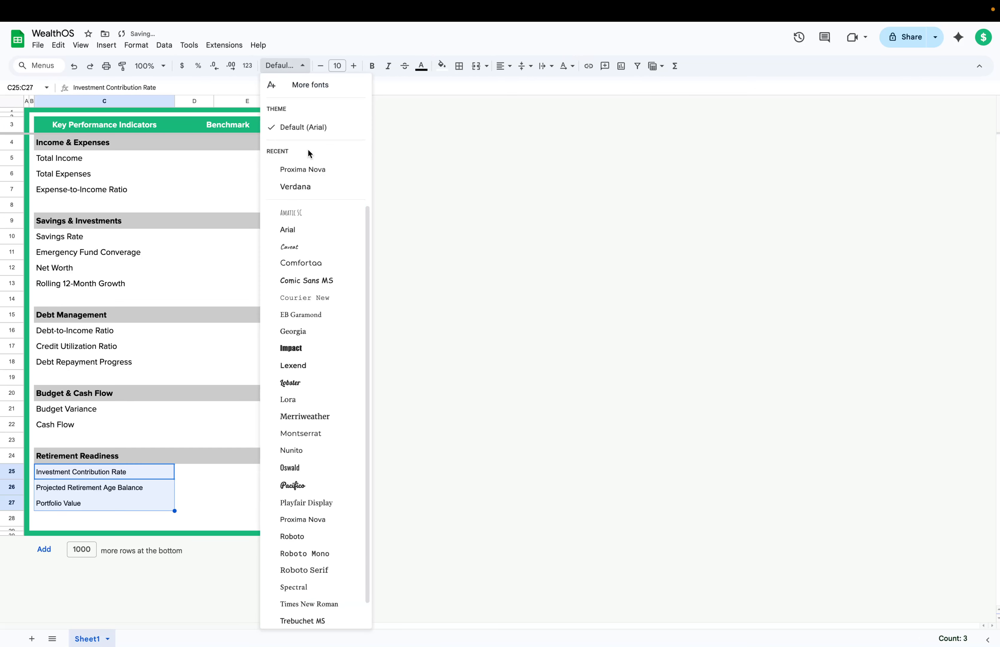
{"action": "left_click", "coordinate": [304, 170]}
{"action": "left_click", "coordinate": [194, 486]}
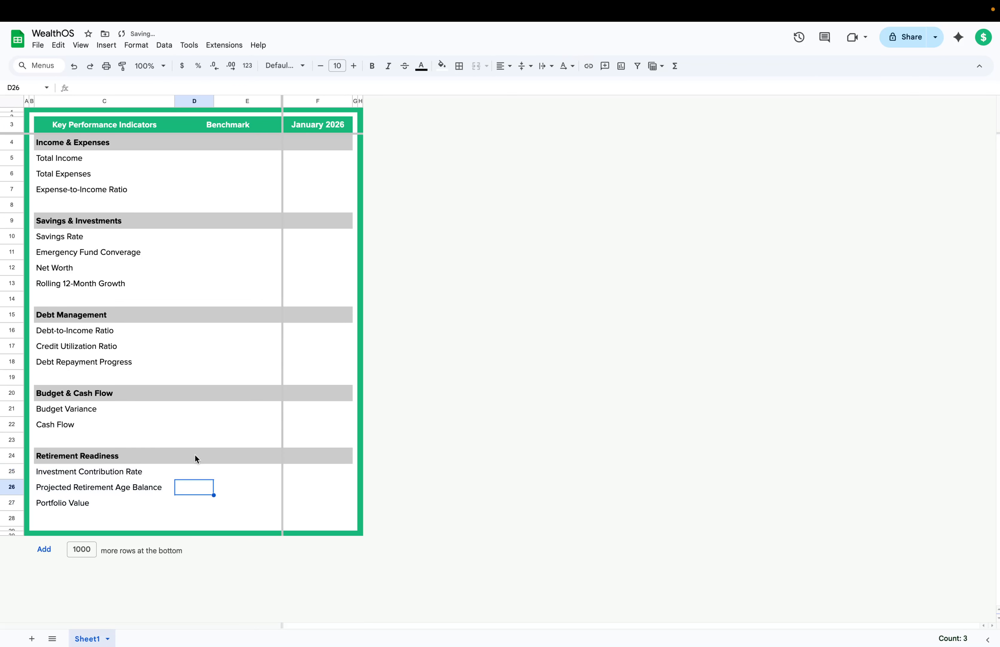
Step: Fill the Income & Expenses benchmark cells D5:E7 with light yellow
{"action": "left_click", "coordinate": [194, 189]}
{"action": "left_click", "coordinate": [231, 148]}
{"action": "left_click_drag", "start_coordinate": [207, 160], "coordinate": [263, 188]}
{"action": "left_click", "coordinate": [442, 66]}
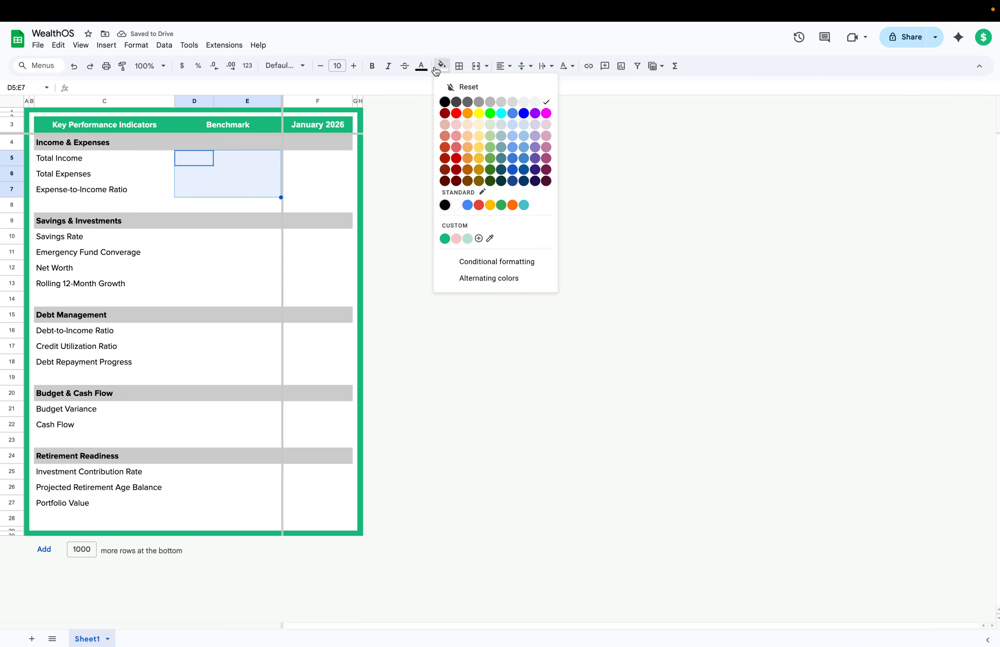
{"action": "left_click", "coordinate": [481, 127]}
Step: Fill the Savings & Investments benchmark cells D10:E13 and the Debt Management benchmark cells D16:E18 with the same light yellow
{"action": "left_click_drag", "start_coordinate": [197, 236], "coordinate": [256, 286]}
{"action": "left_click", "coordinate": [441, 66]}
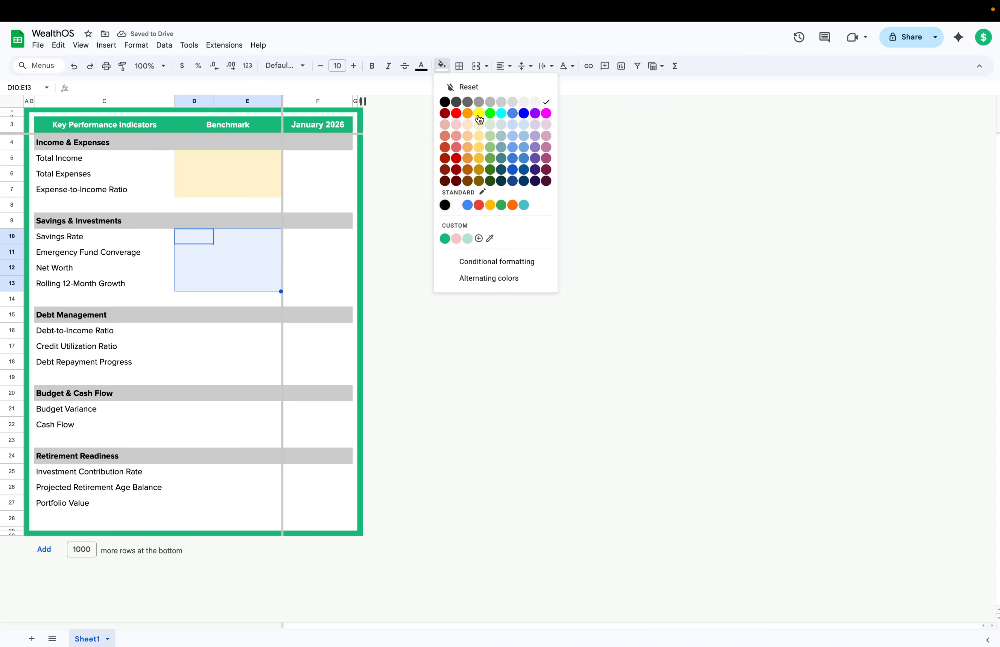
{"action": "left_click", "coordinate": [479, 124]}
{"action": "left_click_drag", "start_coordinate": [197, 330], "coordinate": [248, 363]}
{"action": "left_click", "coordinate": [442, 65]}
{"action": "left_click", "coordinate": [479, 125]}
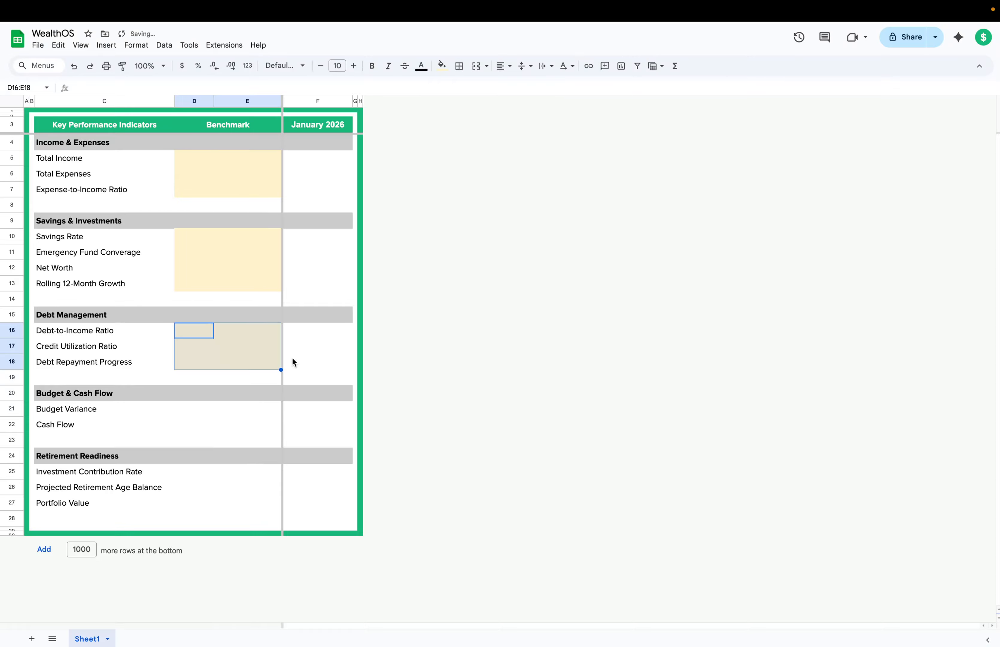
Step: Fill the Budget & Cash Flow benchmark cells D21:E22 and the Retirement Readiness benchmark cells D25:E27 with the same light yellow
{"action": "left_click_drag", "start_coordinate": [197, 409], "coordinate": [269, 430]}
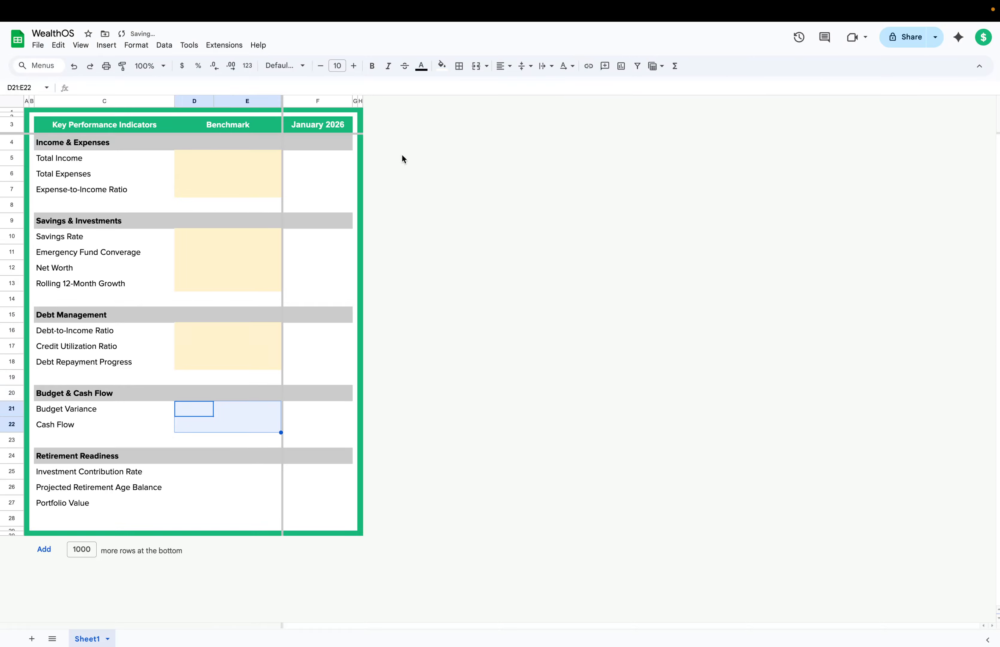
{"action": "left_click", "coordinate": [442, 65]}
{"action": "left_click", "coordinate": [478, 124]}
{"action": "left_click_drag", "start_coordinate": [194, 471], "coordinate": [269, 497]}
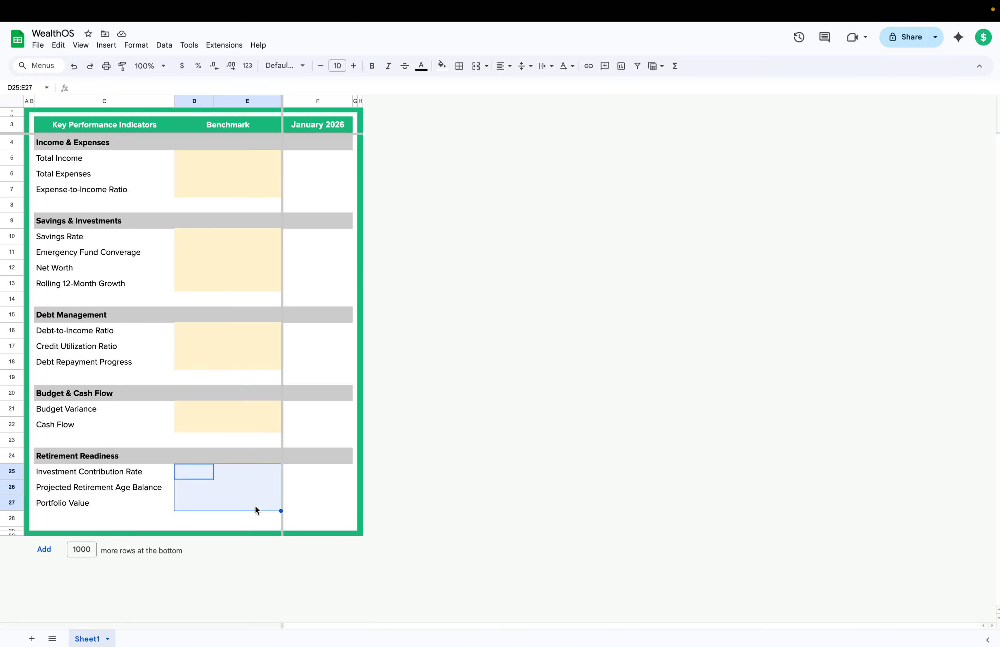
{"action": "left_click", "coordinate": [442, 66]}
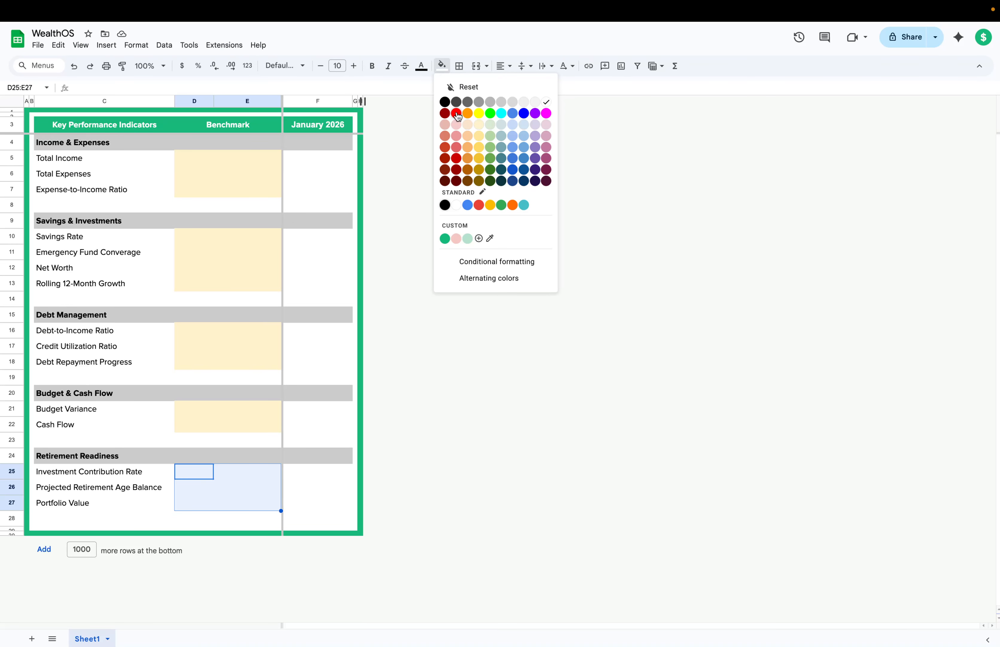
{"action": "left_click", "coordinate": [479, 125]}
Step: Delete the empty row 28 below Portfolio Value
{"action": "left_click", "coordinate": [84, 519]}
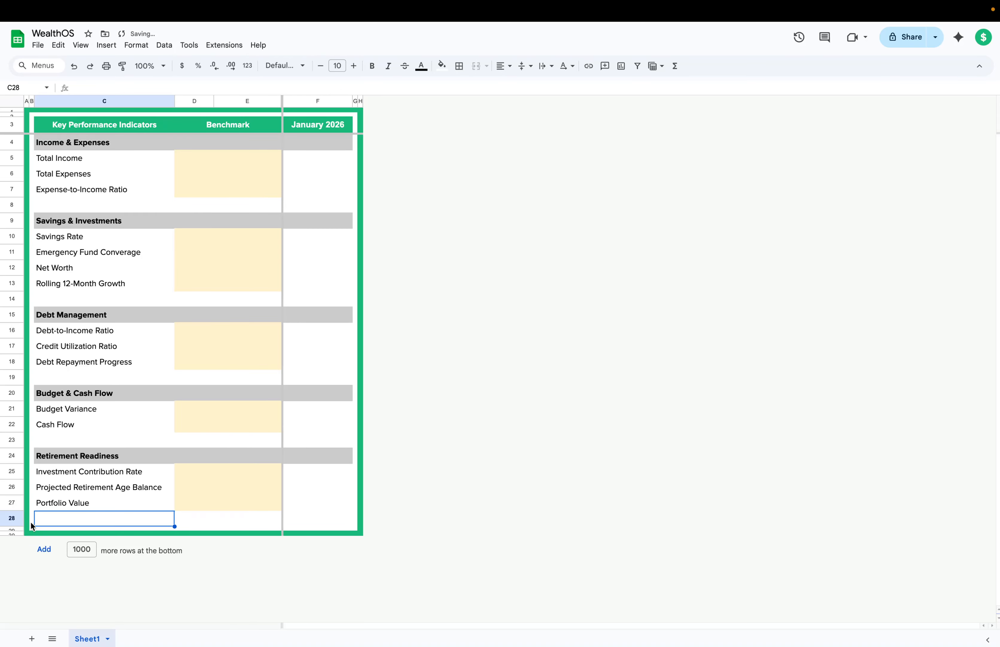
{"action": "right_click", "coordinate": [10, 520]}
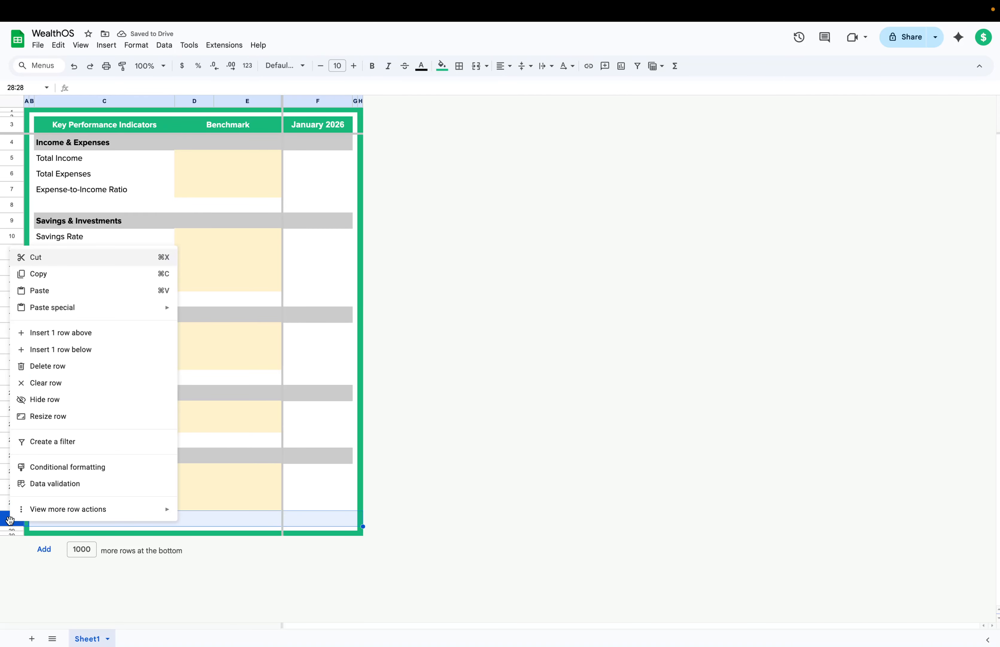
{"action": "left_click", "coordinate": [81, 366]}
{"action": "left_click", "coordinate": [161, 488]}
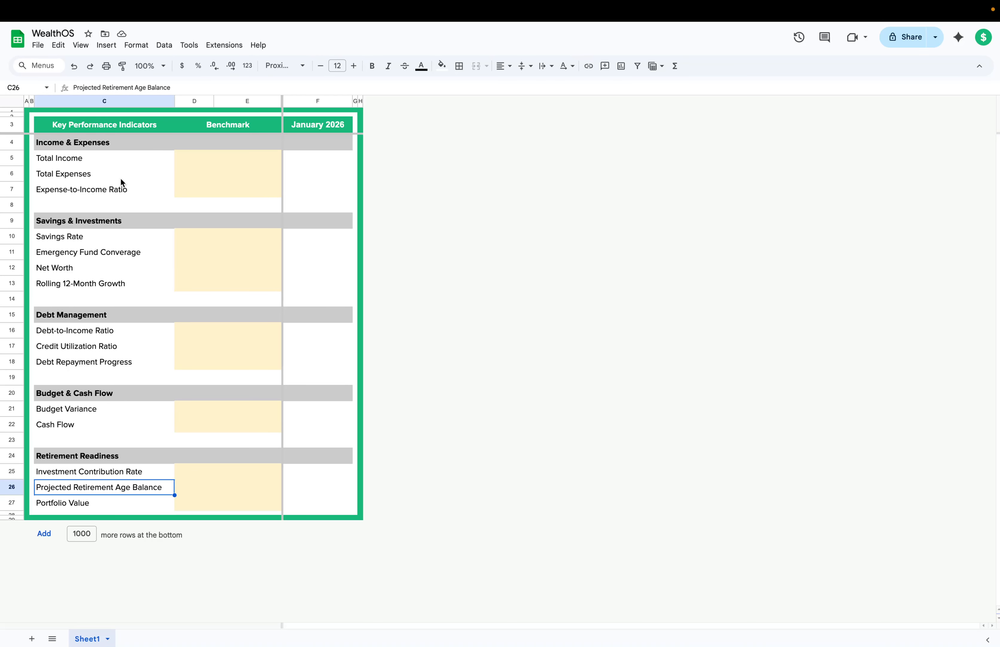
Step: Apply thicker white borders to all cells in the table range C3:F27
{"action": "left_click", "coordinate": [49, 122]}
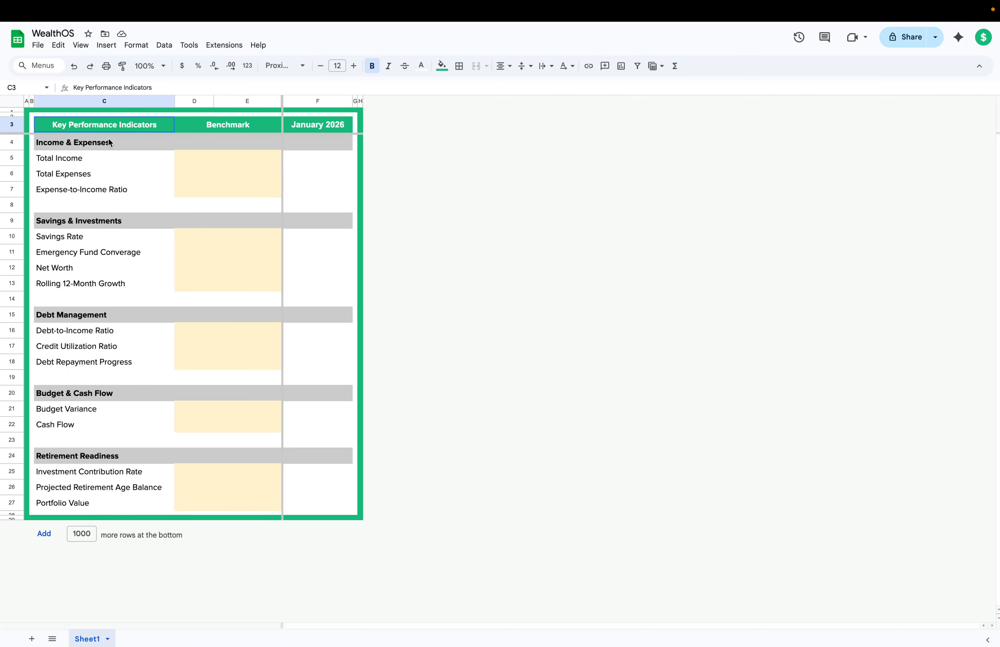
{"action": "left_click_drag", "start_coordinate": [108, 131], "coordinate": [312, 509]}
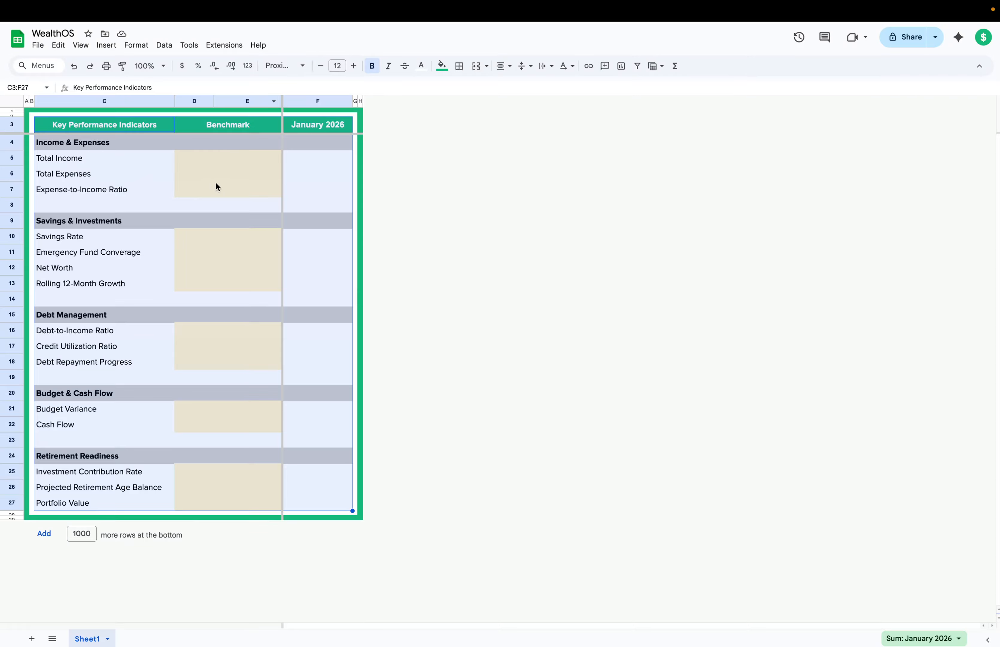
{"action": "left_click", "coordinate": [460, 66]}
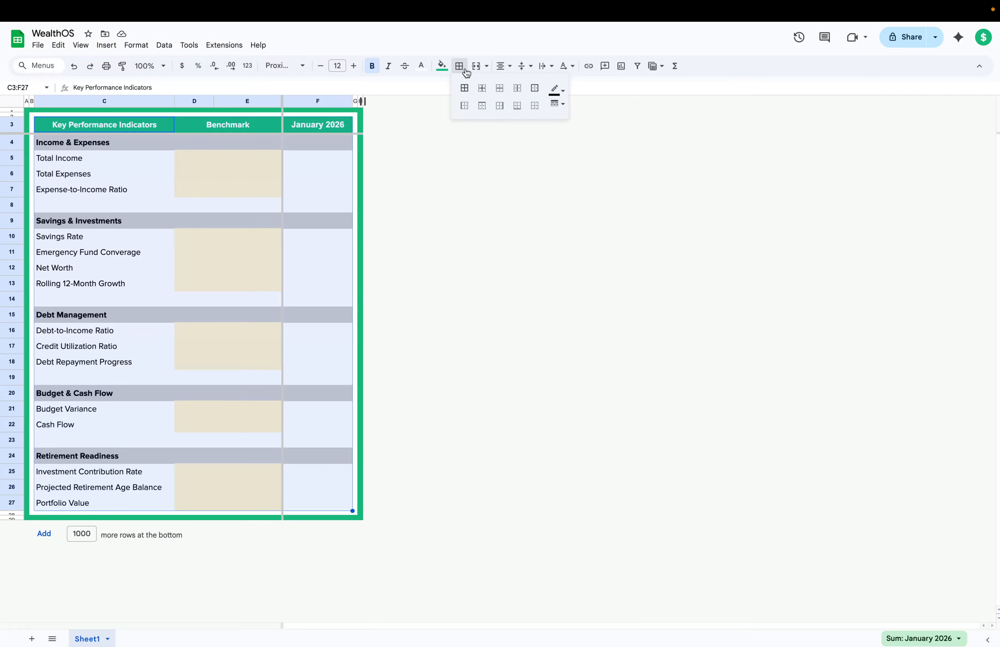
{"action": "left_click", "coordinate": [557, 89]}
{"action": "left_click", "coordinate": [660, 128]}
{"action": "left_click", "coordinate": [557, 104]}
{"action": "left_click", "coordinate": [587, 134]}
{"action": "left_click", "coordinate": [465, 90]}
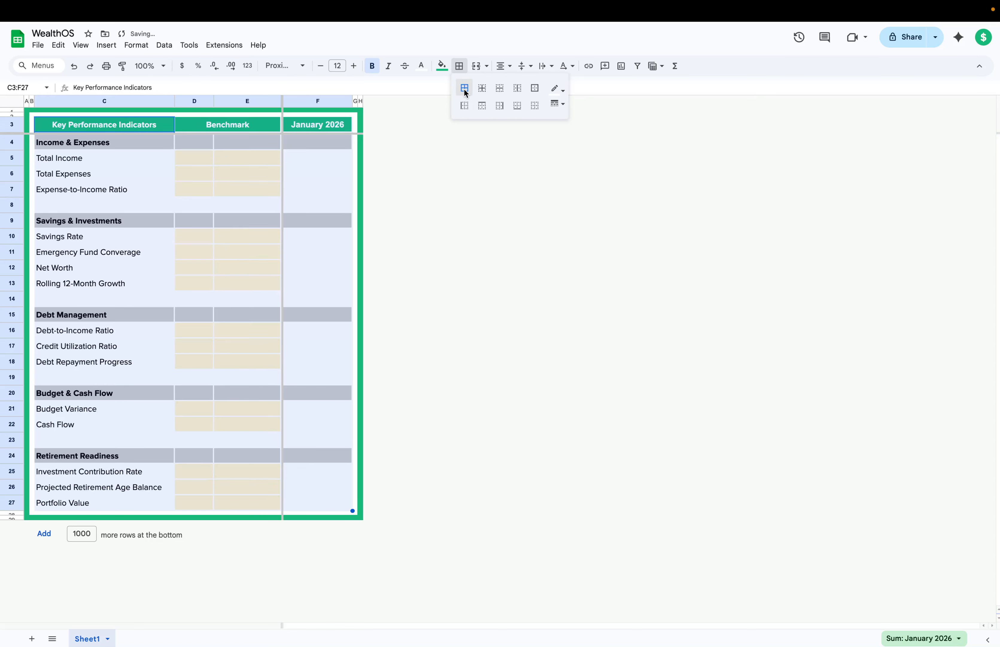
{"action": "left_click", "coordinate": [246, 172]}
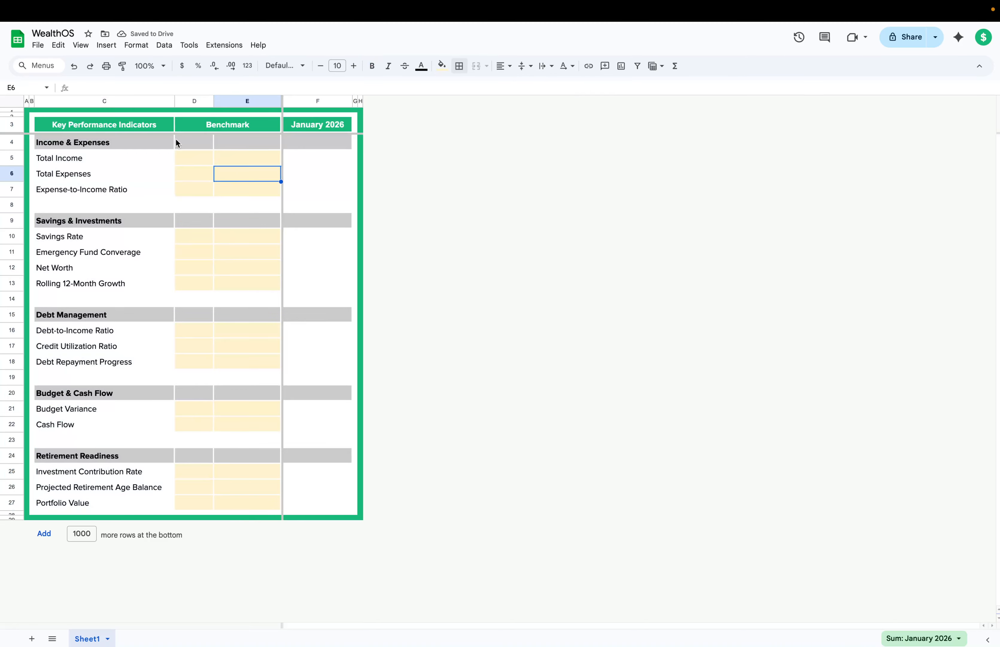
Step: Remove the borders from the section header rows C4:F4, C9:F9 and C15:F15
{"action": "left_click_drag", "start_coordinate": [174, 138], "coordinate": [314, 142]}
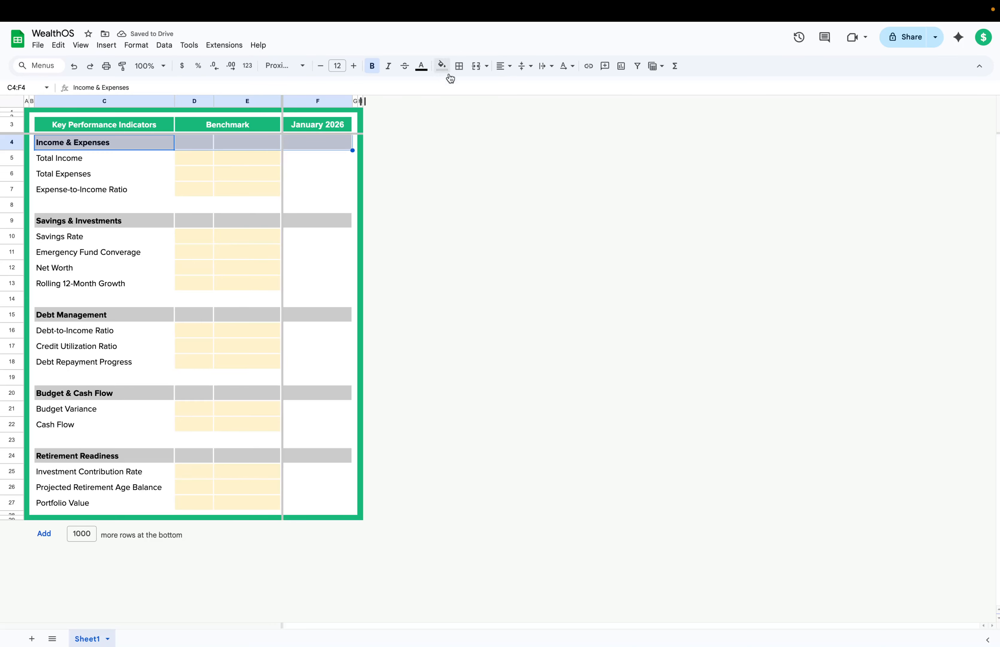
{"action": "left_click", "coordinate": [459, 66]}
{"action": "left_click", "coordinate": [536, 106]}
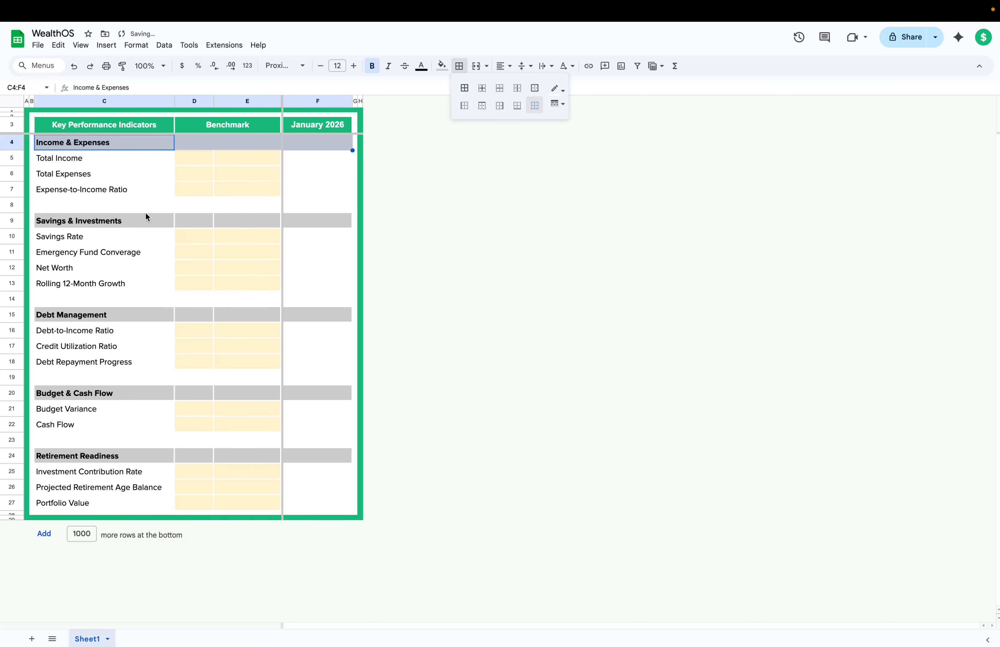
{"action": "left_click_drag", "start_coordinate": [147, 217], "coordinate": [319, 218]}
{"action": "left_click", "coordinate": [460, 66]}
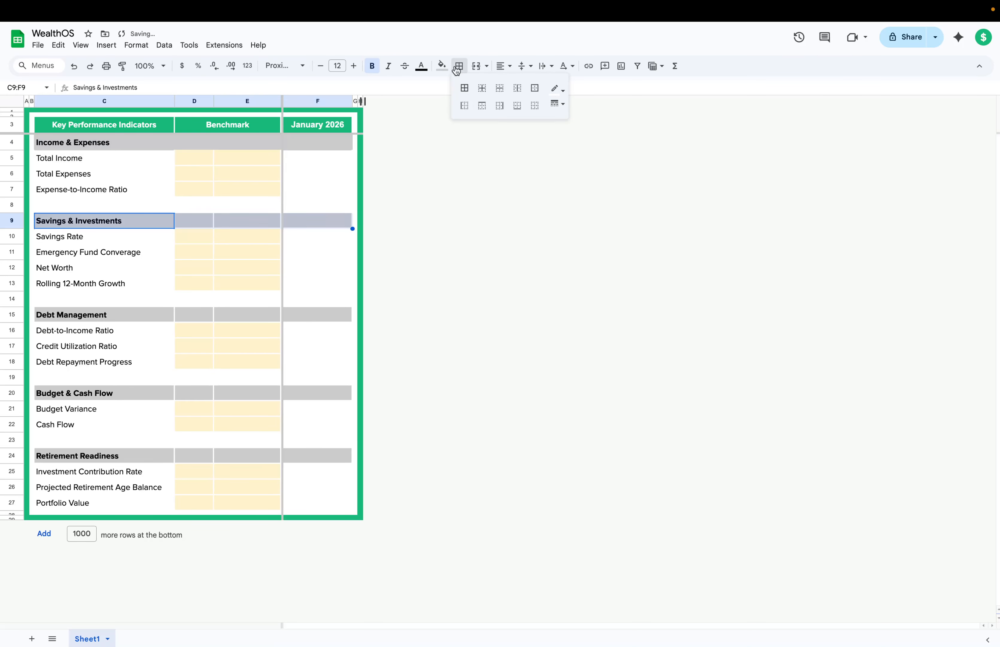
{"action": "left_click", "coordinate": [536, 106]}
{"action": "left_click_drag", "start_coordinate": [94, 316], "coordinate": [301, 317]}
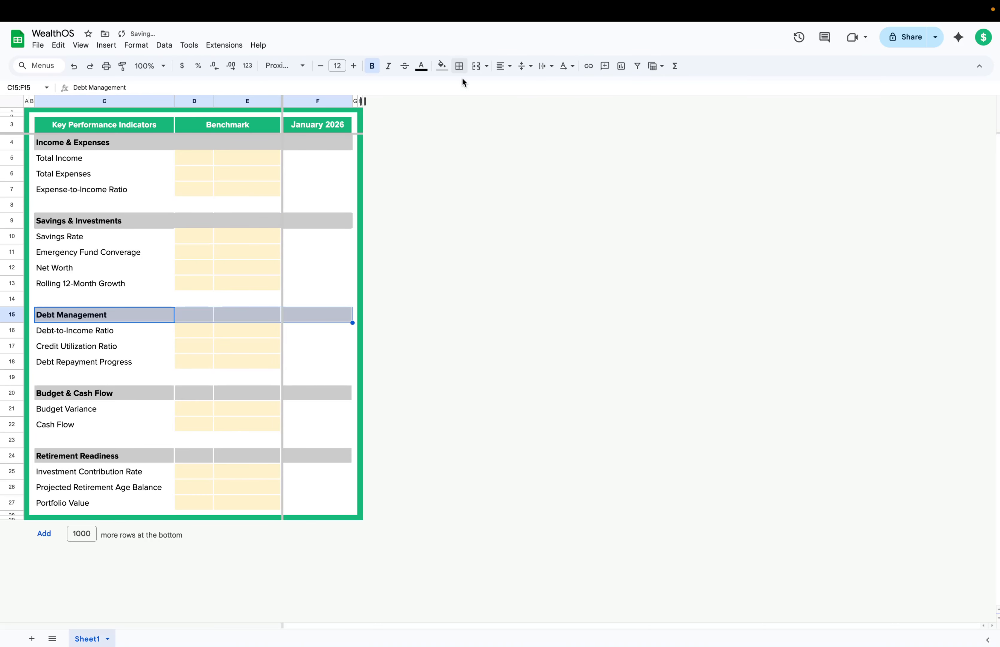
{"action": "left_click", "coordinate": [460, 66]}
{"action": "left_click", "coordinate": [535, 106]}
Step: Remove the borders from the Budget & Cash Flow header row C20:F20 and the Retirement Readiness header row C24:F24
{"action": "left_click_drag", "start_coordinate": [143, 397], "coordinate": [352, 391]}
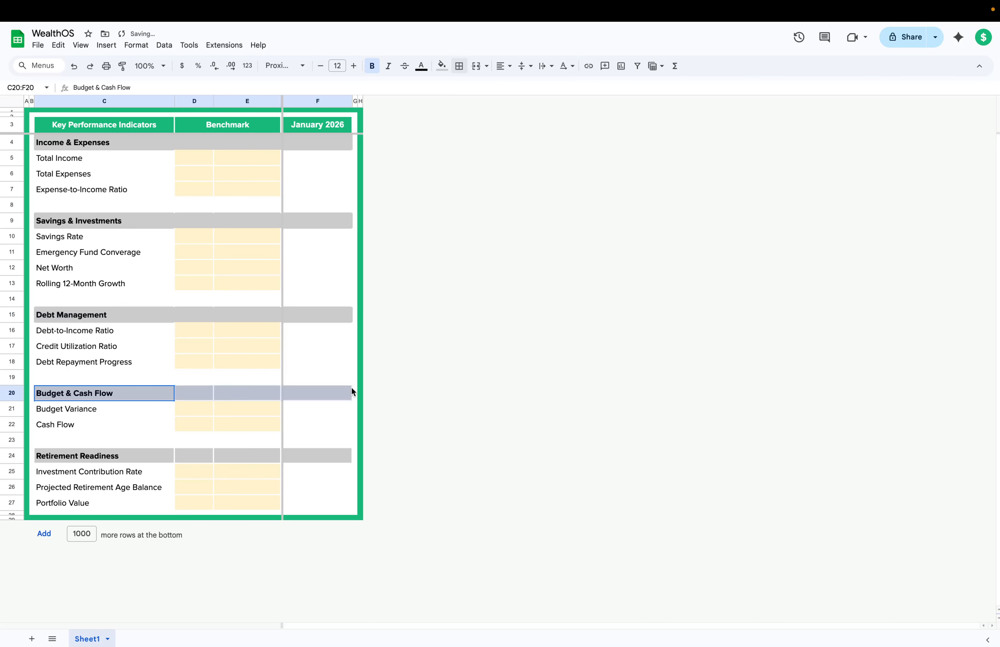
{"action": "left_click", "coordinate": [459, 65]}
{"action": "left_click", "coordinate": [535, 106]}
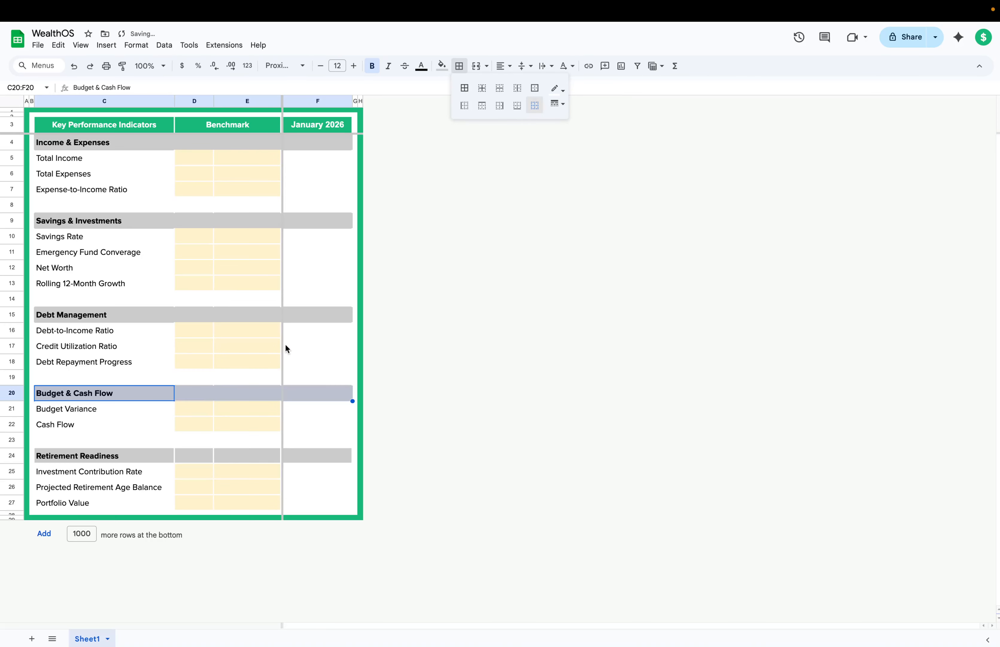
{"action": "left_click_drag", "start_coordinate": [128, 455], "coordinate": [344, 456]}
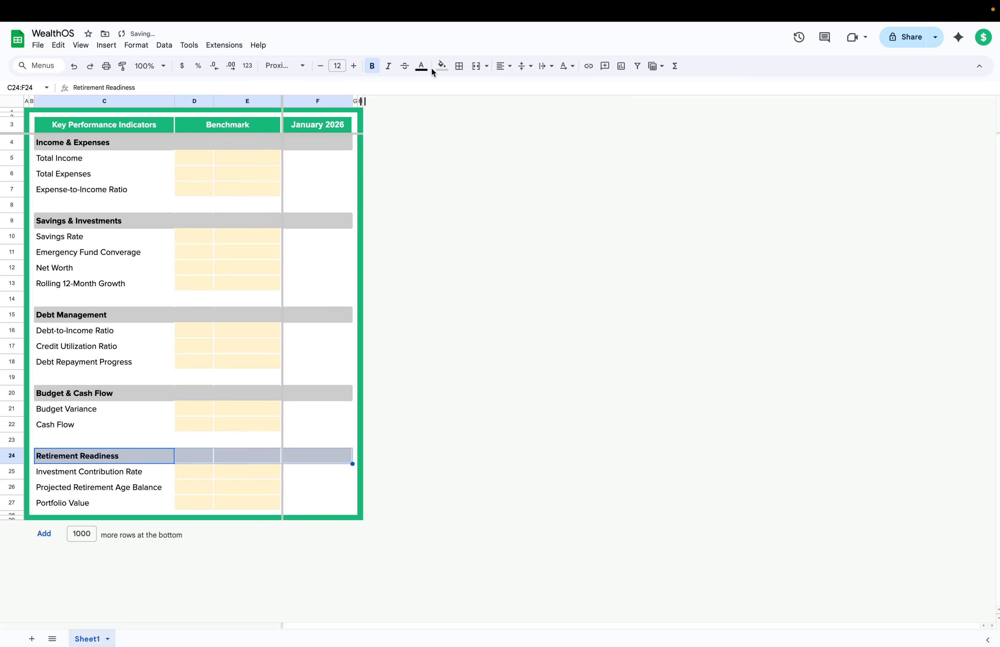
{"action": "left_click", "coordinate": [441, 66]}
{"action": "left_click", "coordinate": [460, 66]}
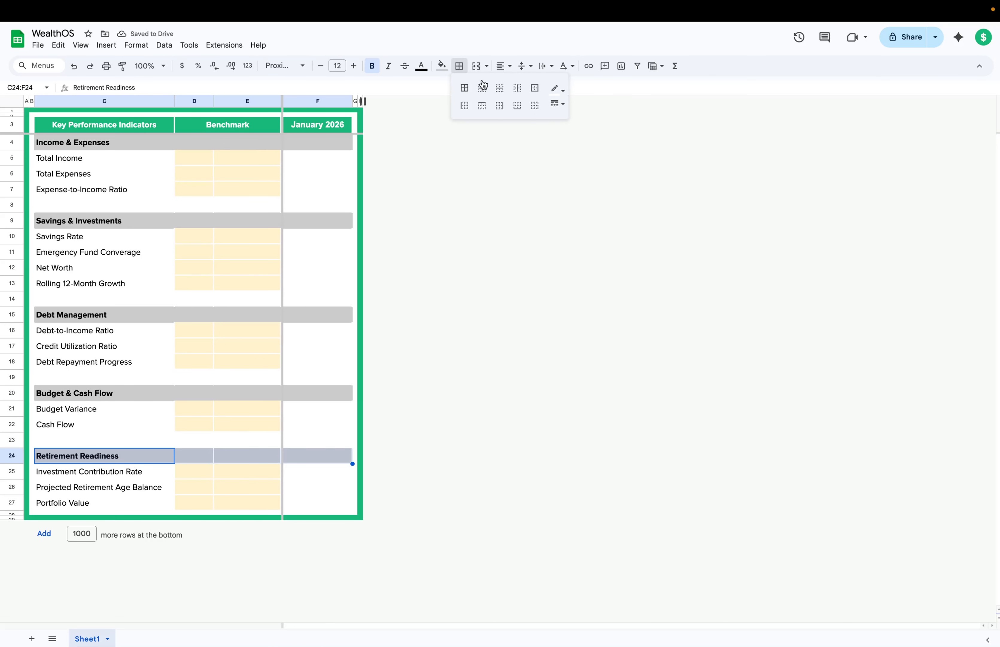
{"action": "left_click", "coordinate": [540, 110]}
{"action": "left_click", "coordinate": [297, 364]}
{"action": "left_click", "coordinate": [212, 165]}
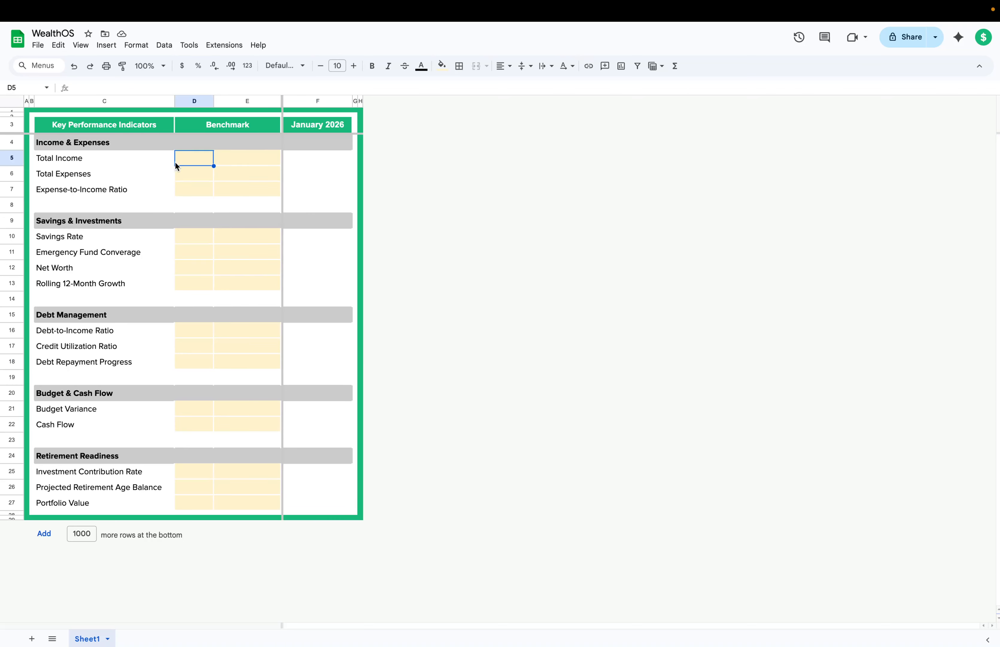
Step: Enter the Total Income benchmark with the > operator in D5 and $10,000 in E5
{"action": "type", "text": ">"}
{"action": "key", "text": "Tab"}
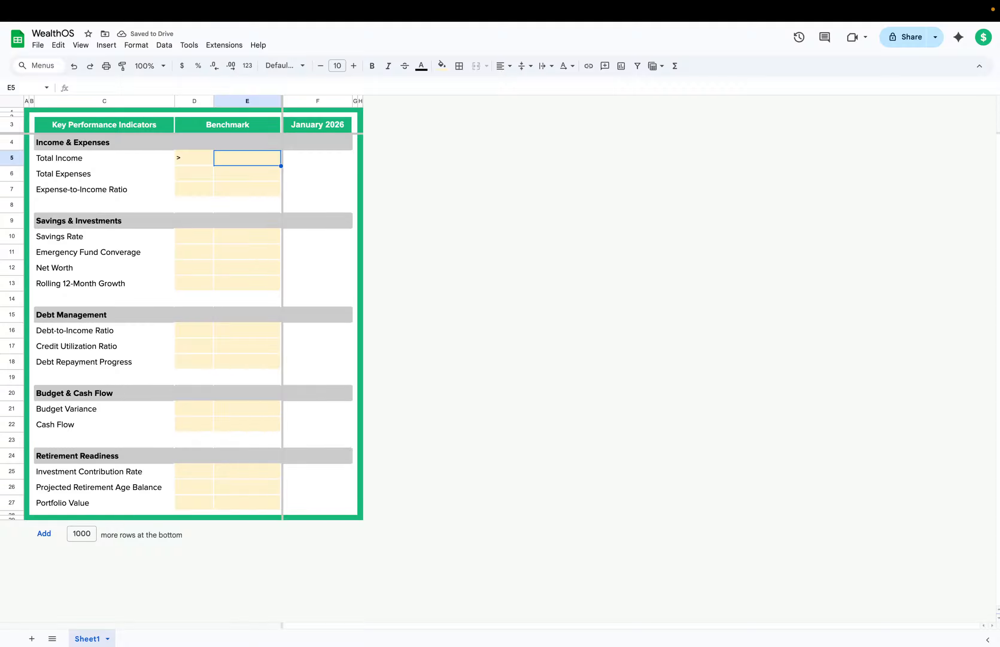
{"action": "type", "text": "$1"}
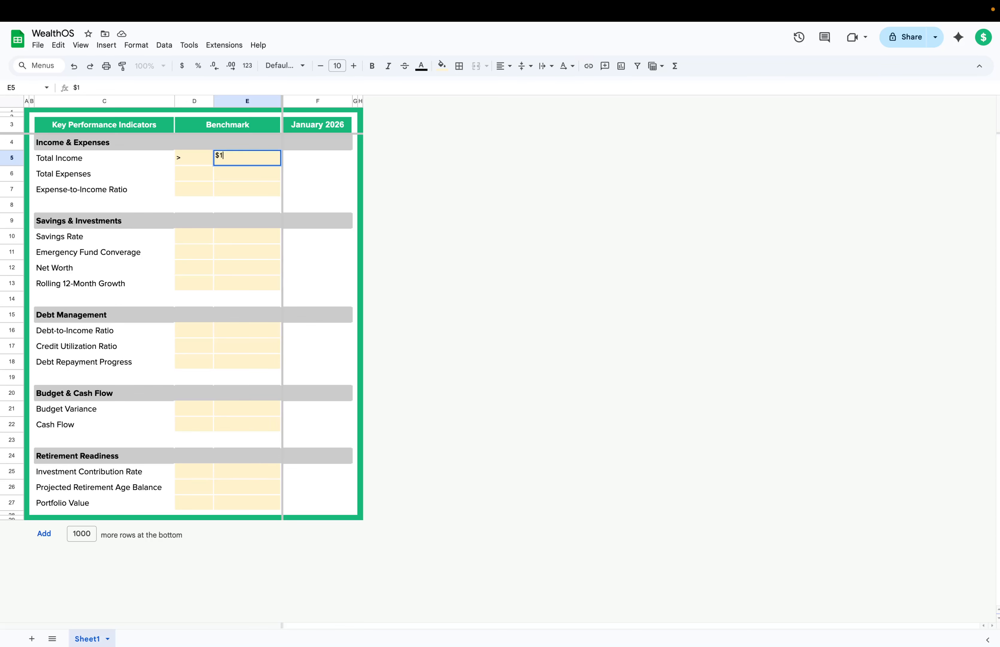
{"action": "type", "text": "0,000"}
{"action": "key", "text": "Return"}
Step: Center the Total Income benchmark cells D5:E5 horizontally and vertically, and set their font to Proxima Nova at size 12
{"action": "left_click", "coordinate": [194, 159]}
{"action": "left_click", "coordinate": [239, 160], "text": "shift"}
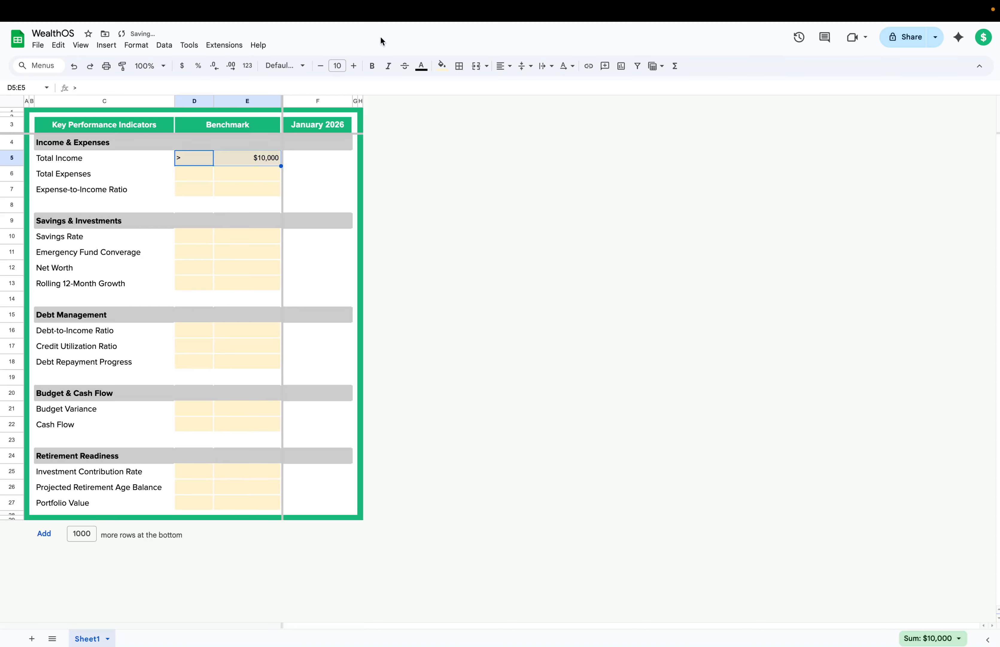
{"action": "left_click", "coordinate": [504, 66]}
{"action": "left_click", "coordinate": [520, 85]}
{"action": "left_click", "coordinate": [521, 72]}
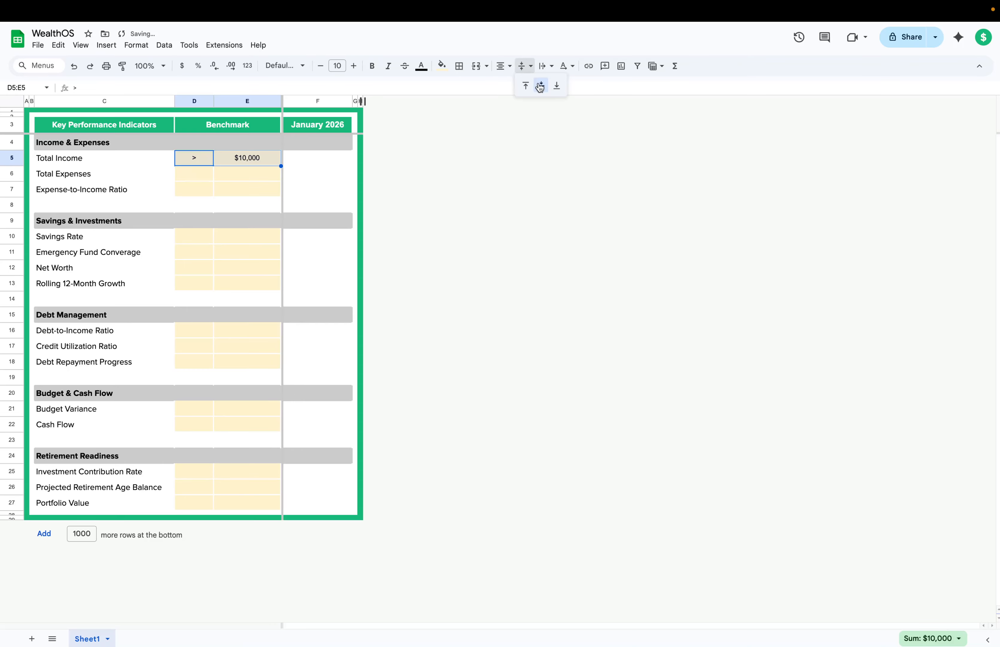
{"action": "left_click", "coordinate": [354, 66]}
{"action": "left_click", "coordinate": [353, 66]}
{"action": "left_click", "coordinate": [296, 71]}
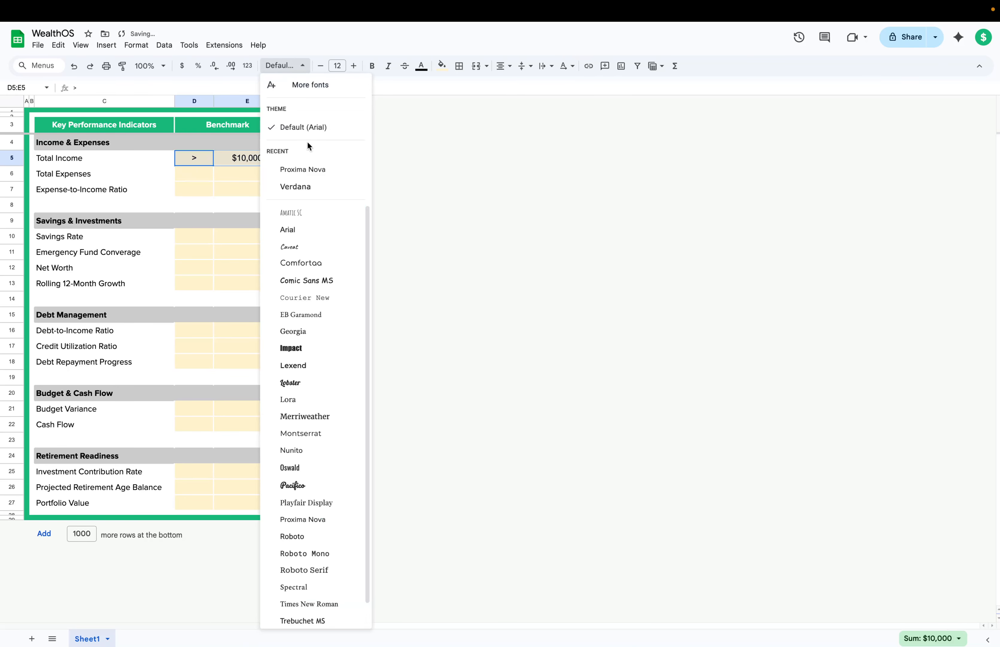
{"action": "left_click", "coordinate": [285, 167]}
Step: Add the note "Total Income – Track all sources of income (salary, investments, side gigs)." to the Total Income label cell
{"action": "left_click", "coordinate": [172, 164]}
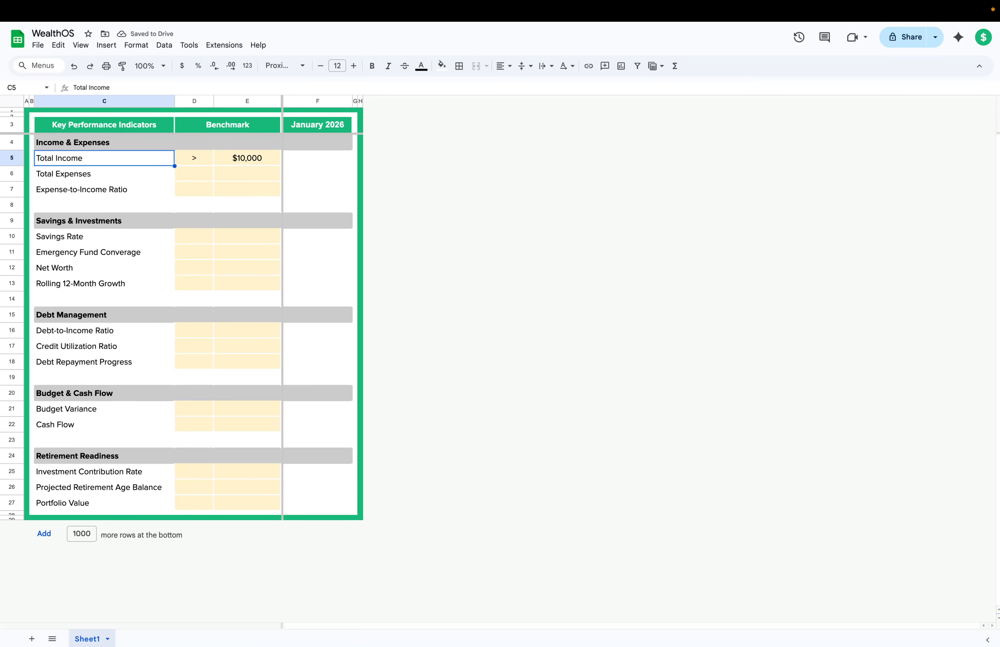
{"action": "right_click", "coordinate": [116, 164]}
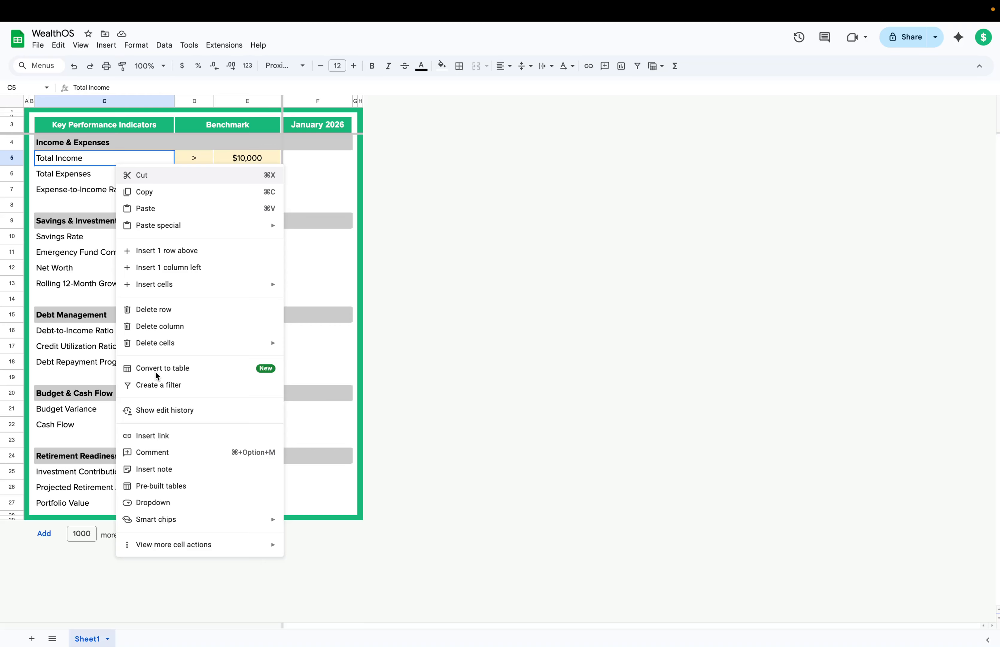
{"action": "key", "text": "Escape"}
{"action": "right_click", "coordinate": [121, 162]}
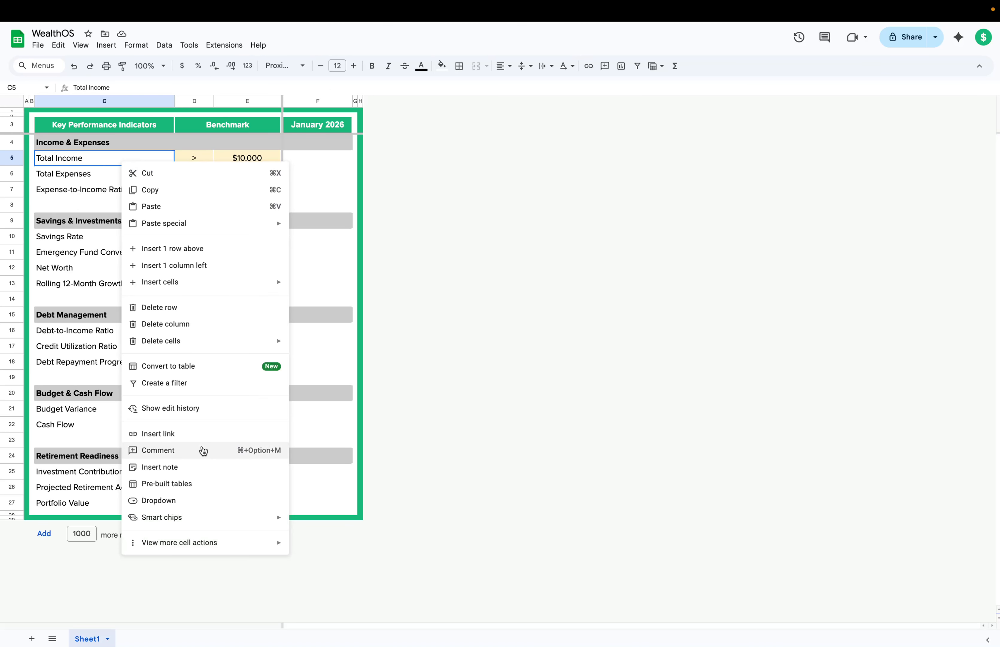
{"action": "left_click", "coordinate": [185, 468]}
{"action": "type", "text": "Total Income – Track all sources of income (salary, investments, side gigs)."}
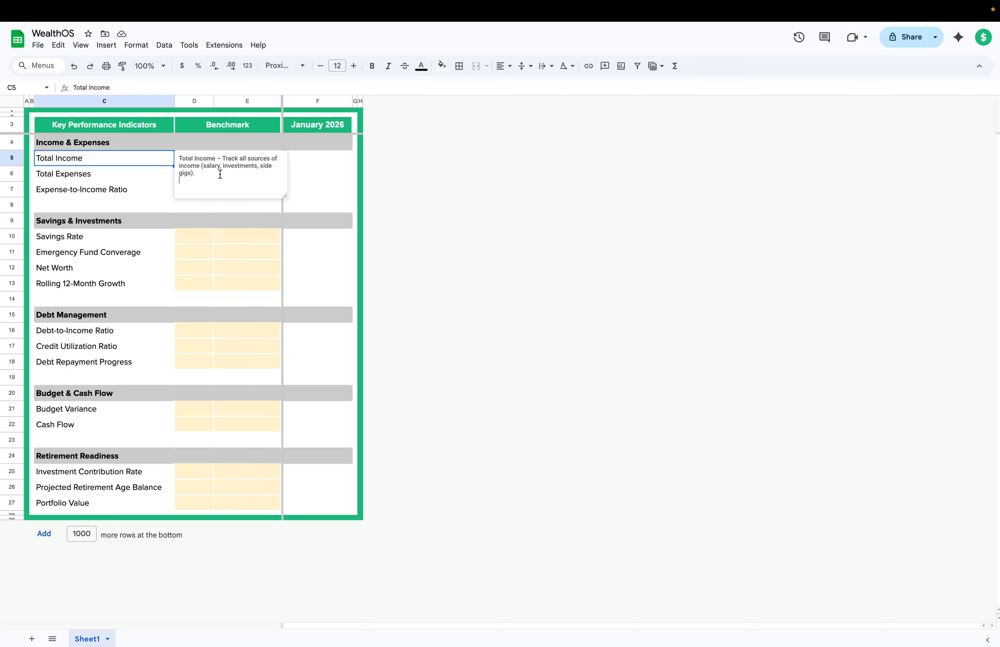
{"action": "left_click", "coordinate": [137, 191]}
{"action": "left_click", "coordinate": [168, 160]}
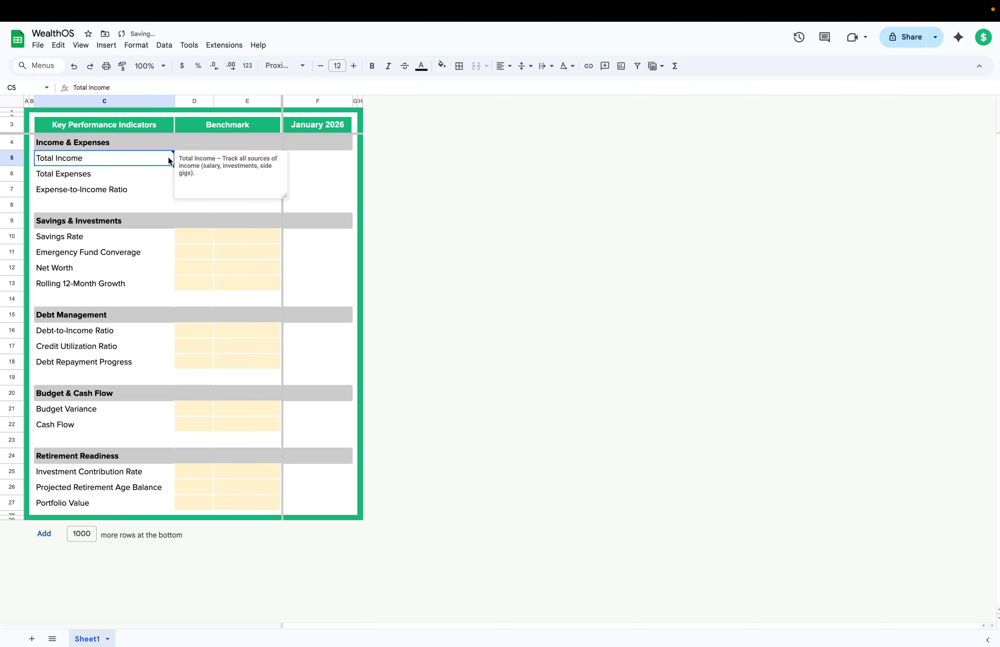
{"action": "left_click", "coordinate": [142, 180]}
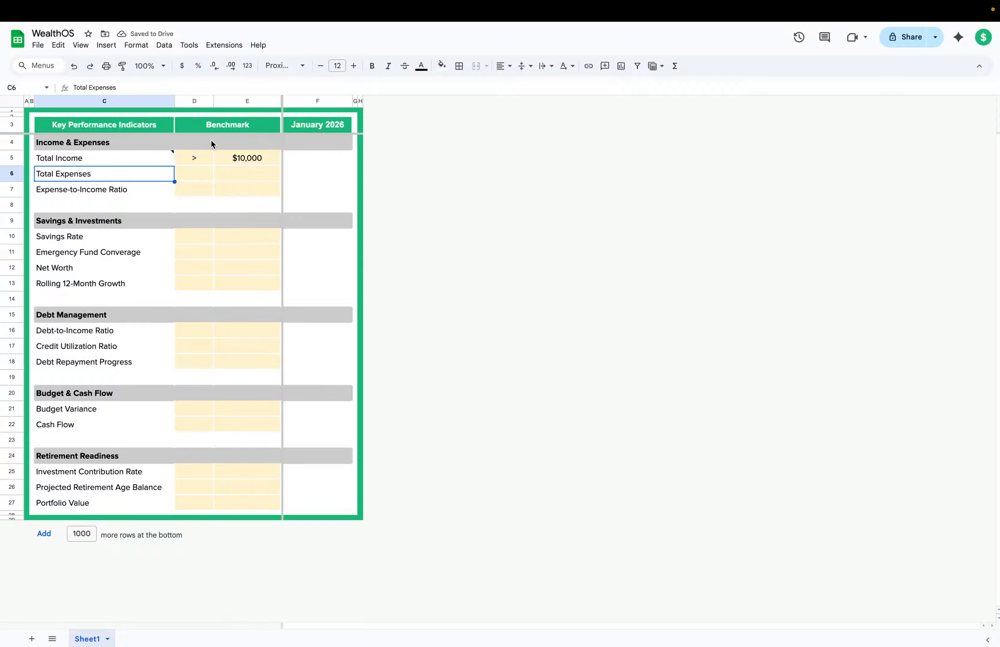
{"action": "left_click", "coordinate": [244, 158]}
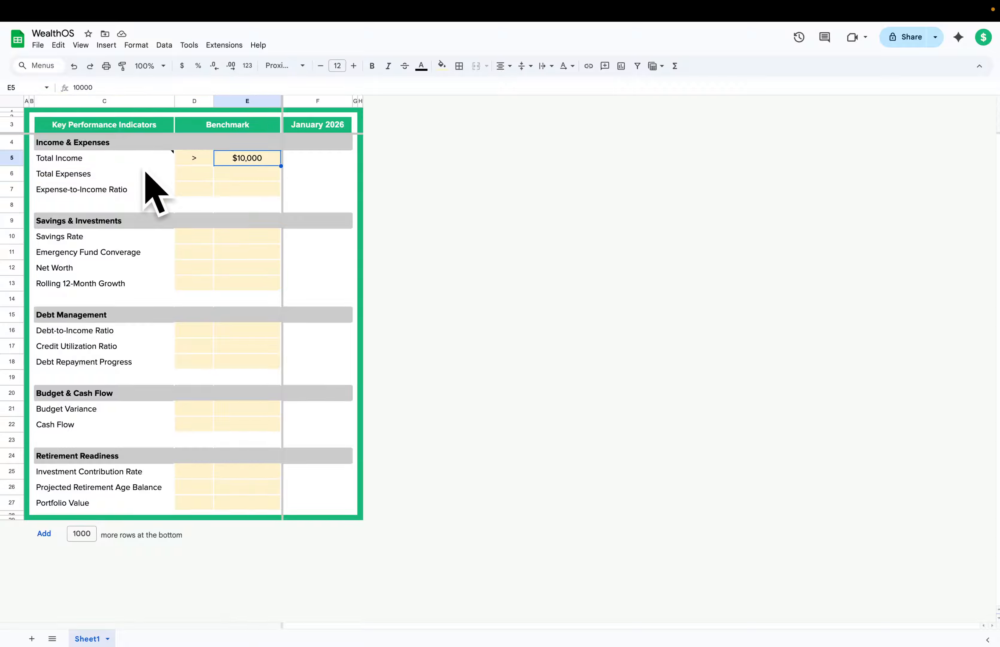
{"action": "left_click", "coordinate": [168, 160]}
{"action": "left_click", "coordinate": [145, 208]}
{"action": "left_click", "coordinate": [191, 163]}
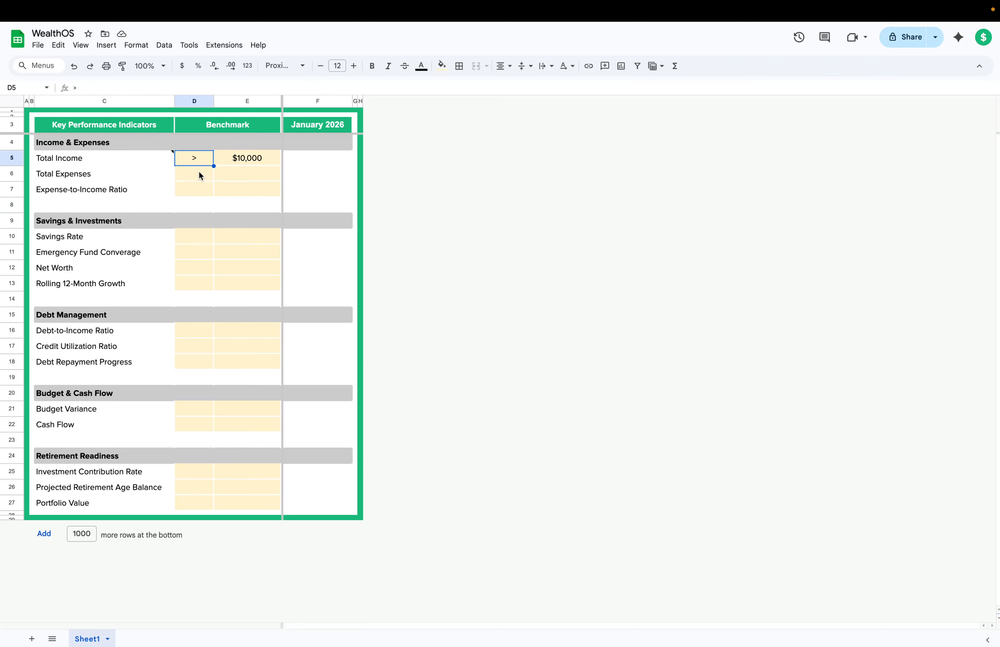
{"action": "left_click", "coordinate": [246, 160]}
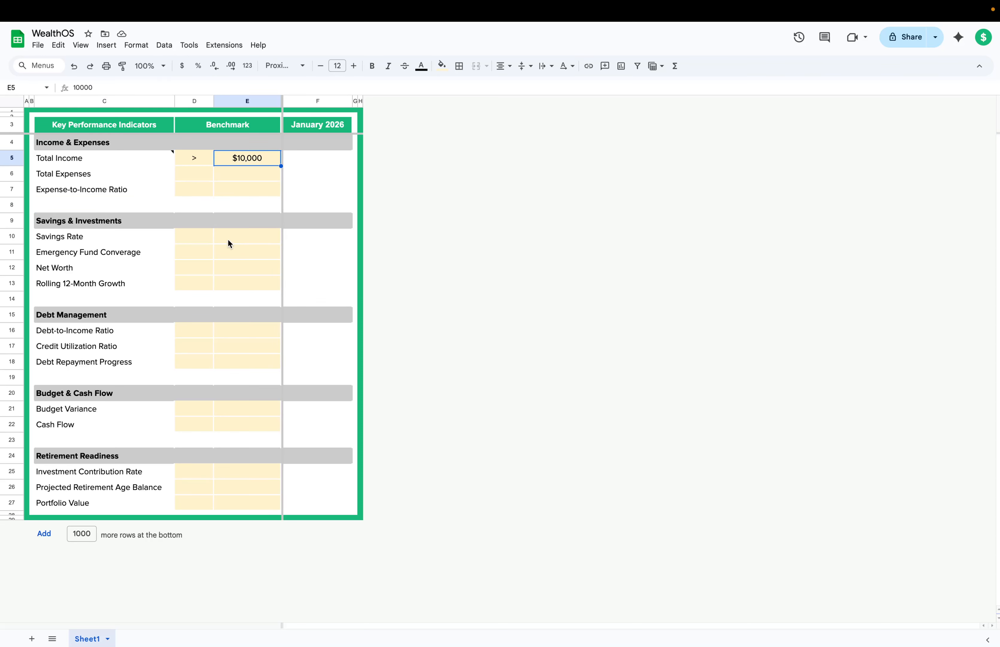
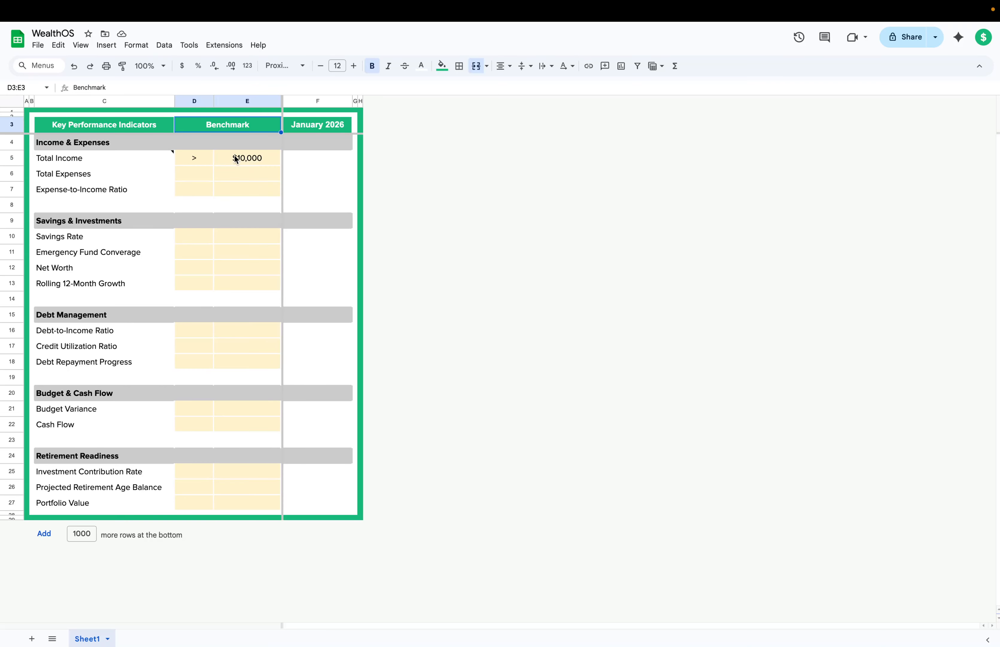
{"action": "left_click", "coordinate": [120, 159]}
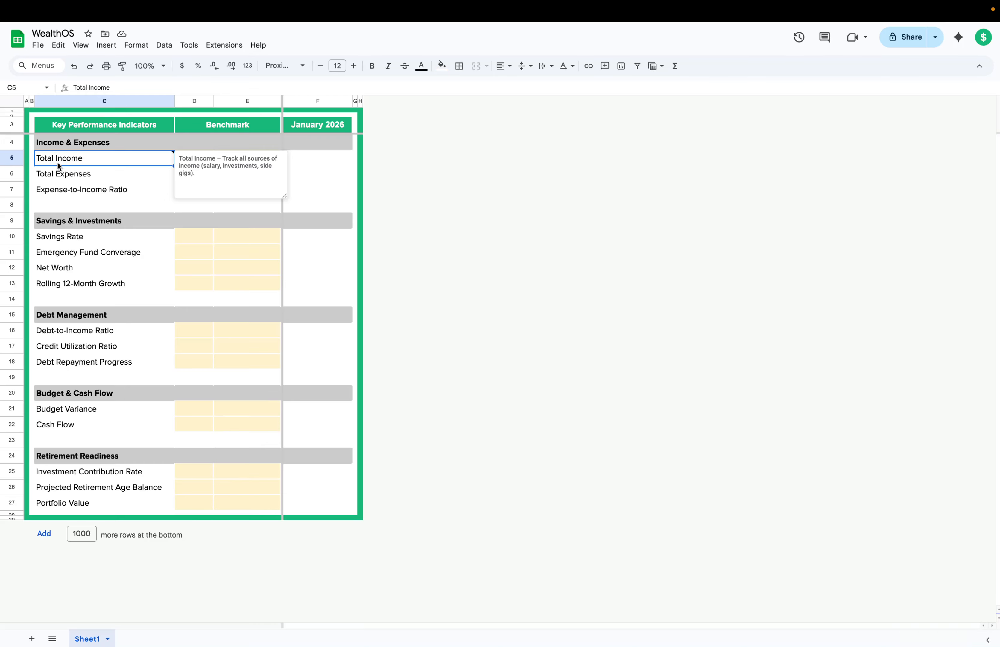
Step: Add the note "Total Expenses – Monitor fixed (rent, utilities) and variable (entertainment, groceries) expenses." to the Total Expenses label cell
{"action": "left_click", "coordinate": [108, 179]}
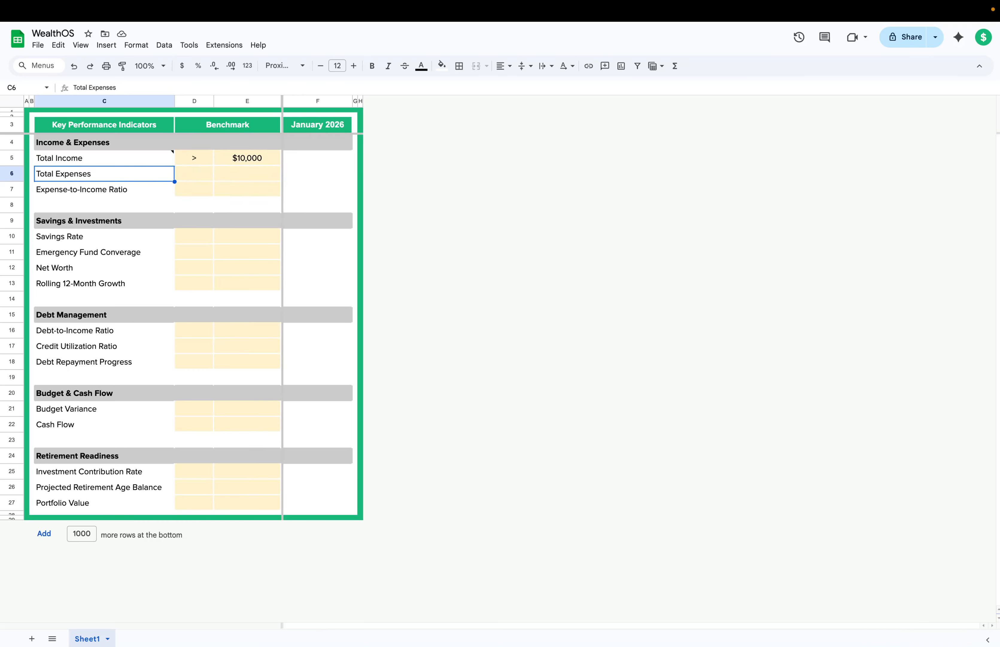
{"action": "right_click", "coordinate": [137, 176]}
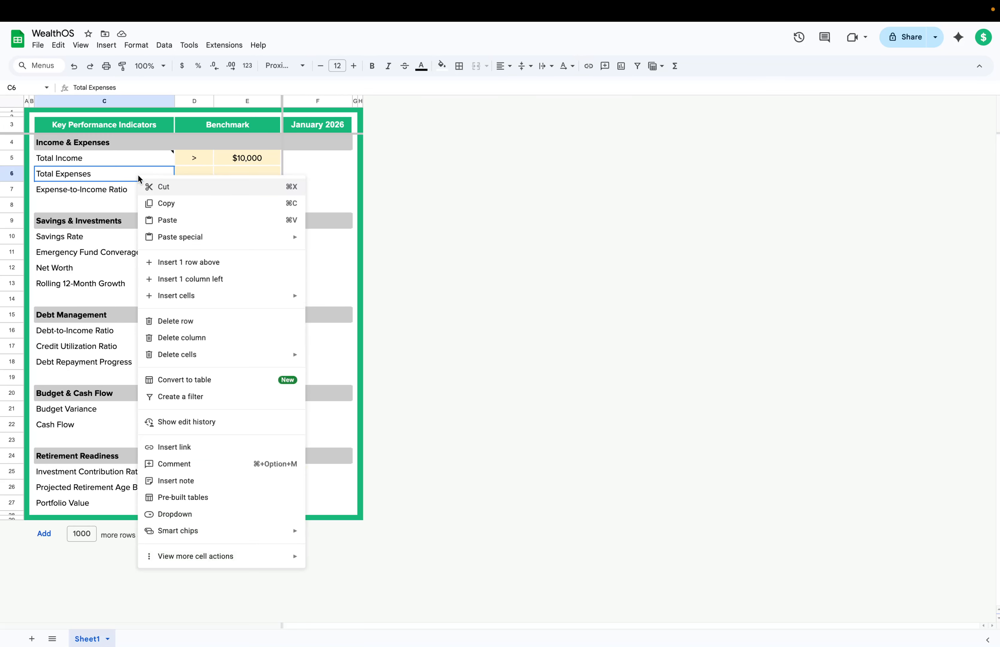
{"action": "left_click", "coordinate": [191, 481]}
{"action": "left_click", "coordinate": [219, 234]}
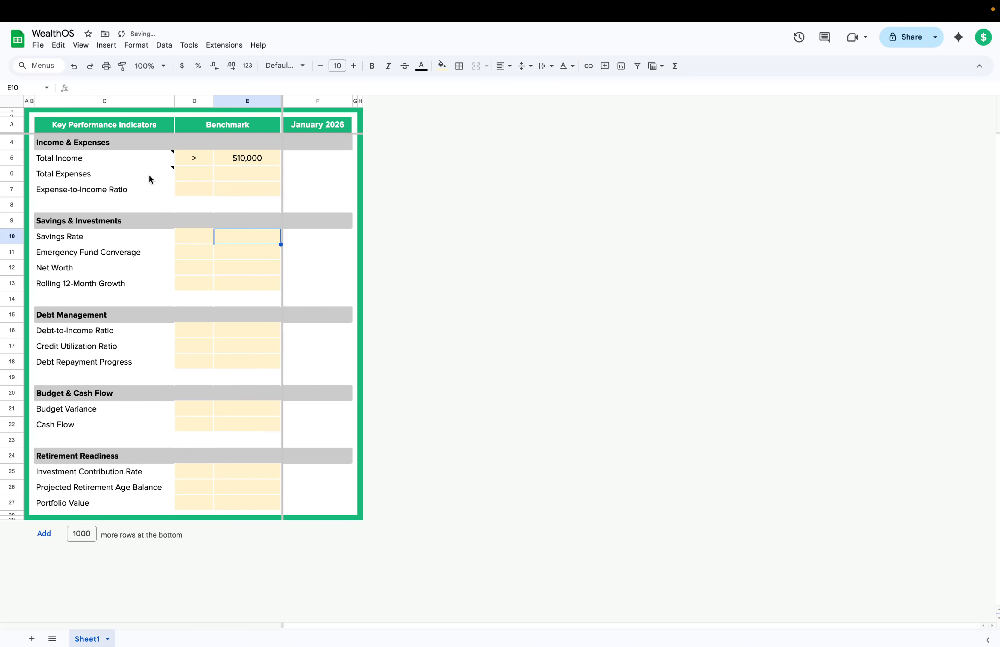
{"action": "left_click", "coordinate": [150, 178]}
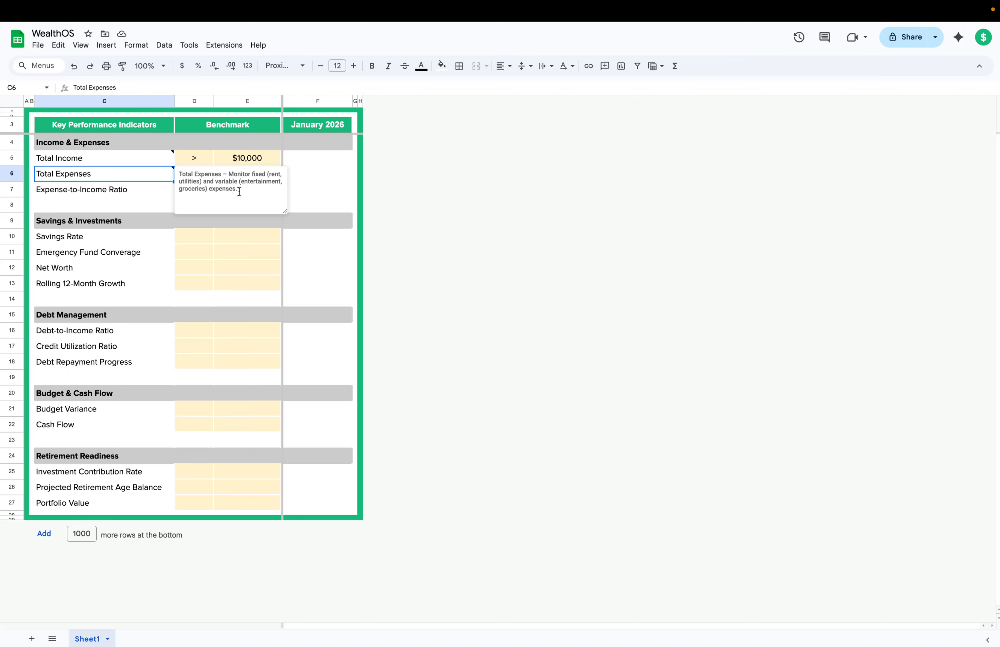
{"action": "left_click", "coordinate": [144, 190]}
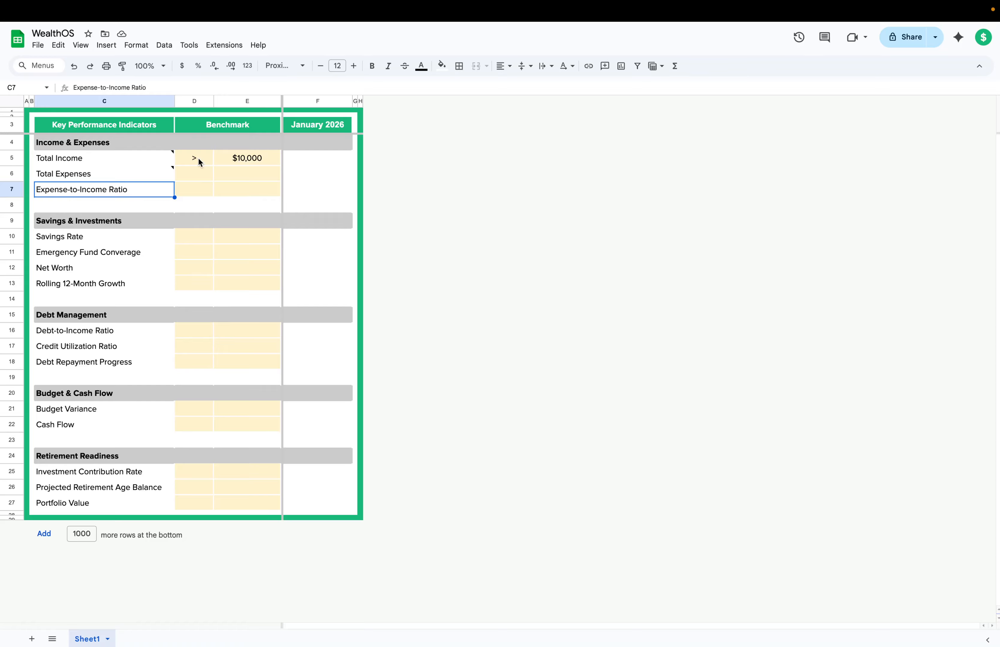
Step: Enter the Total Expenses benchmark with the > operator in D6 and -5000 in E6
{"action": "left_click", "coordinate": [203, 186]}
{"action": "left_click", "coordinate": [200, 162]}
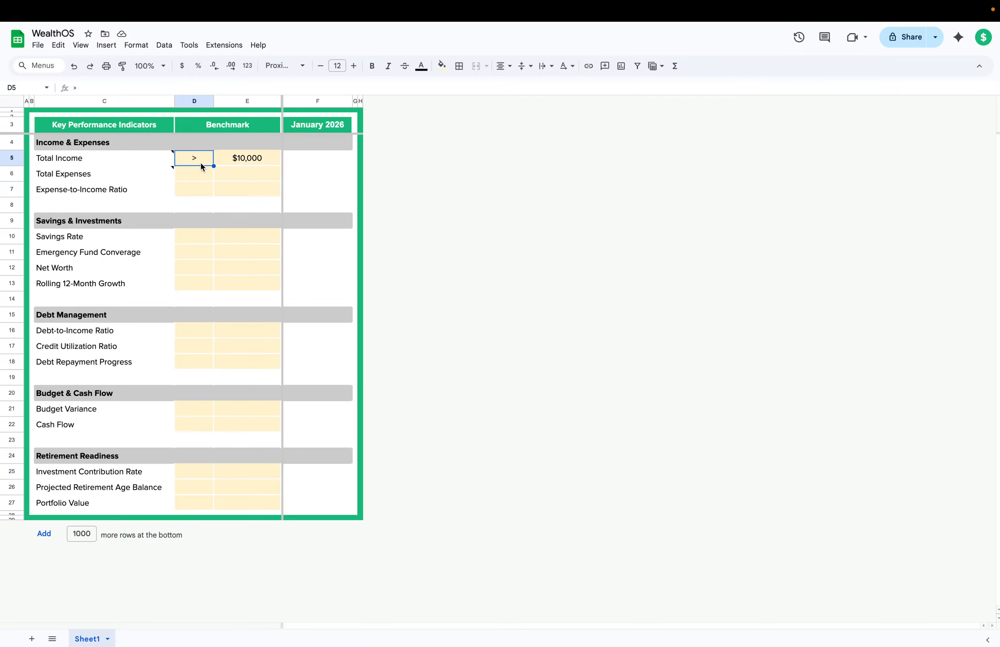
{"action": "left_click", "coordinate": [200, 177]}
{"action": "type", "text": ">"}
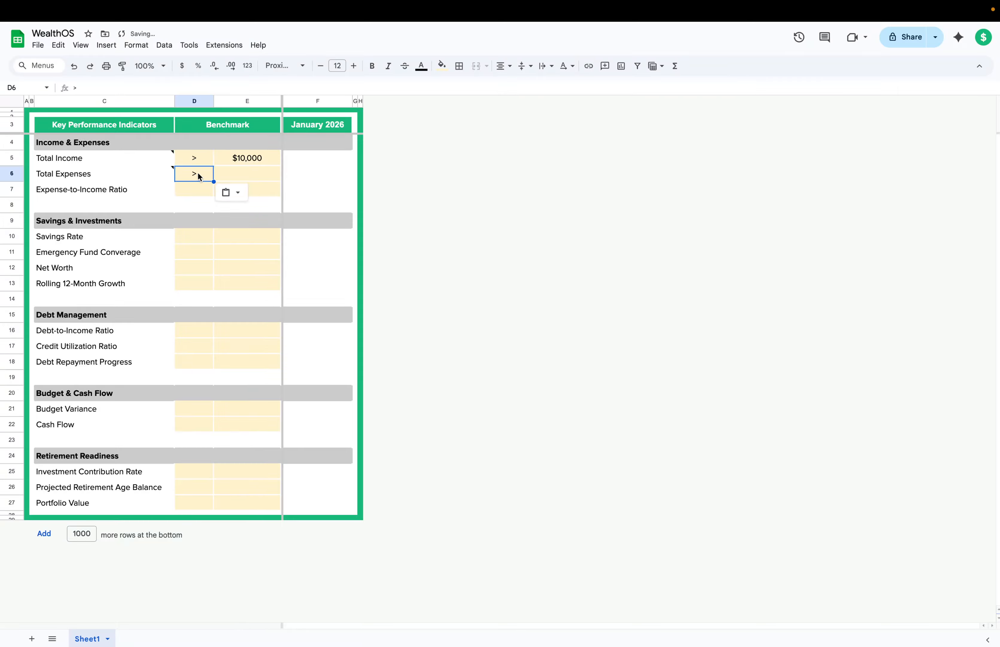
{"action": "left_click", "coordinate": [234, 175]}
{"action": "type", "text": "-"}
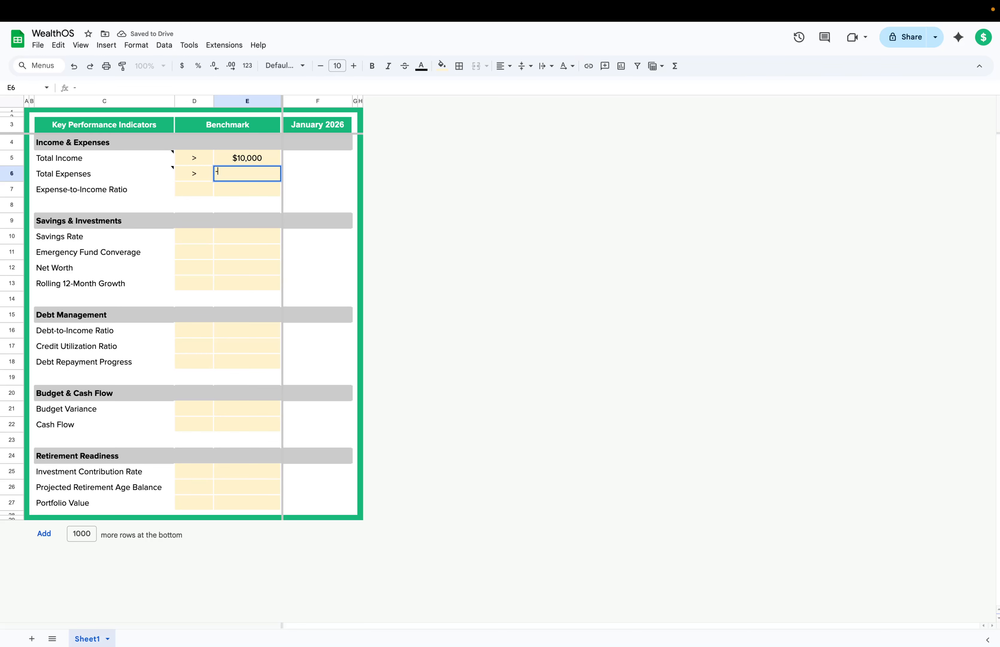
{"action": "type", "text": "5000"}
{"action": "key", "text": "Return"}
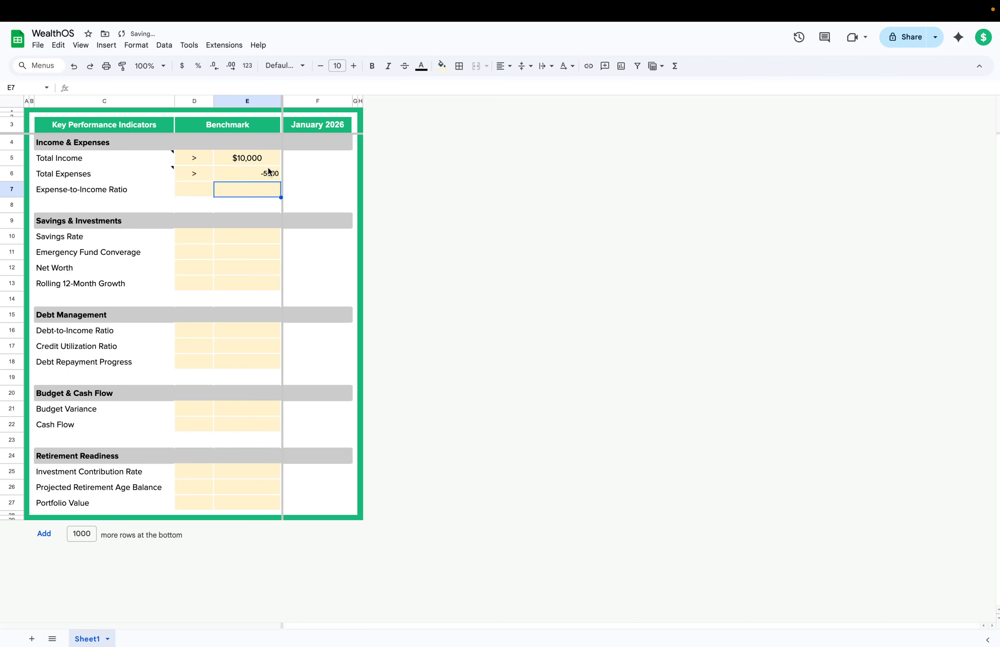
{"action": "double_click", "coordinate": [265, 174]}
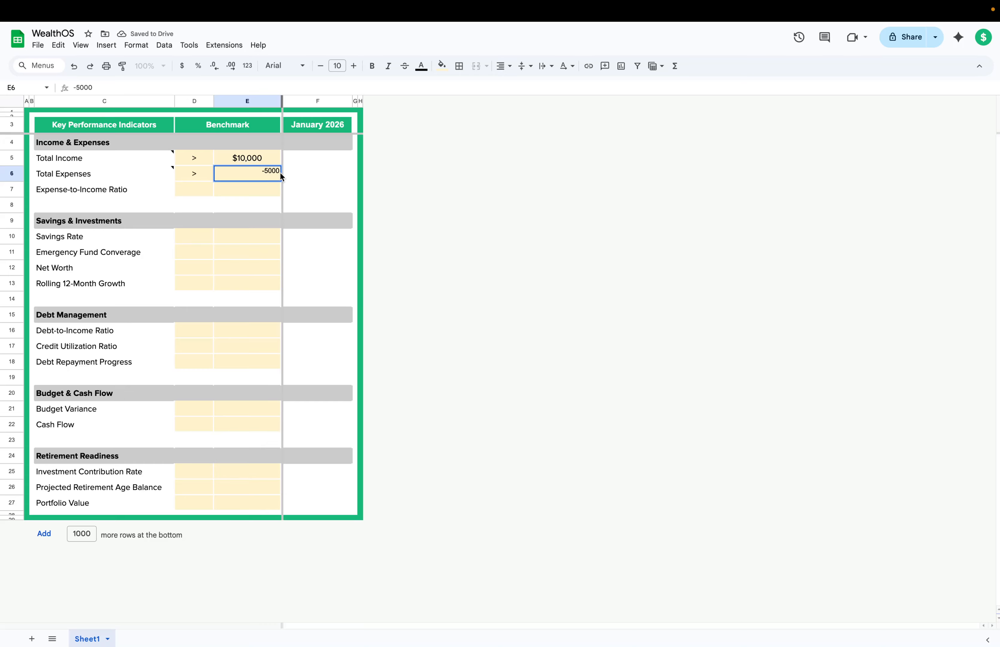
{"action": "left_click", "coordinate": [182, 66]}
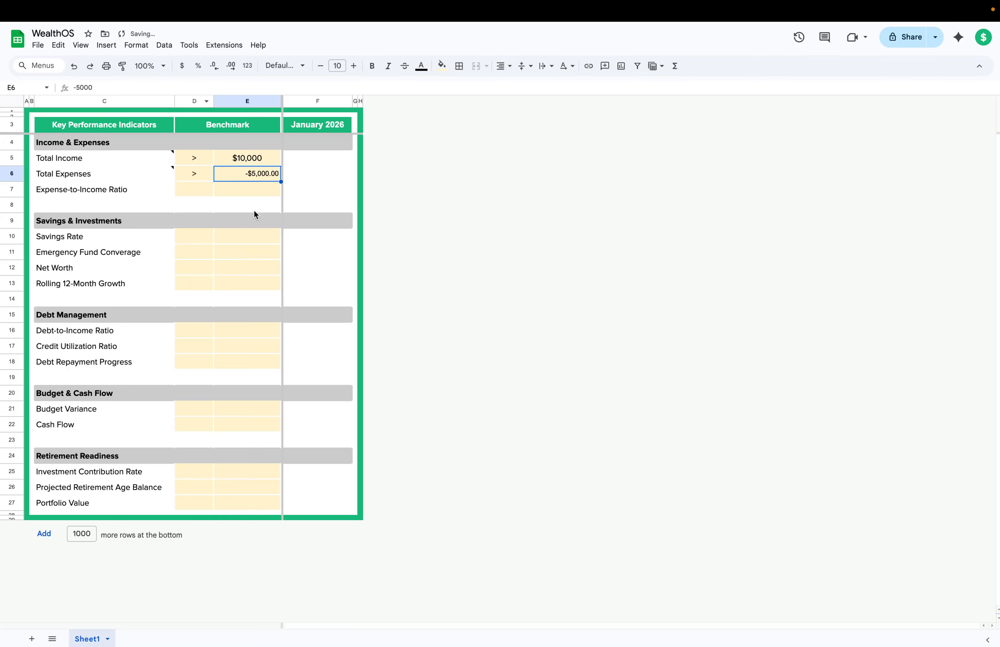
{"action": "key", "text": "ctrl+z"}
Step: Rewrite the Total Expenses benchmark as -$5,000 and copy the formatting of the Total Income benchmark cells onto that row
{"action": "double_click", "coordinate": [267, 173]}
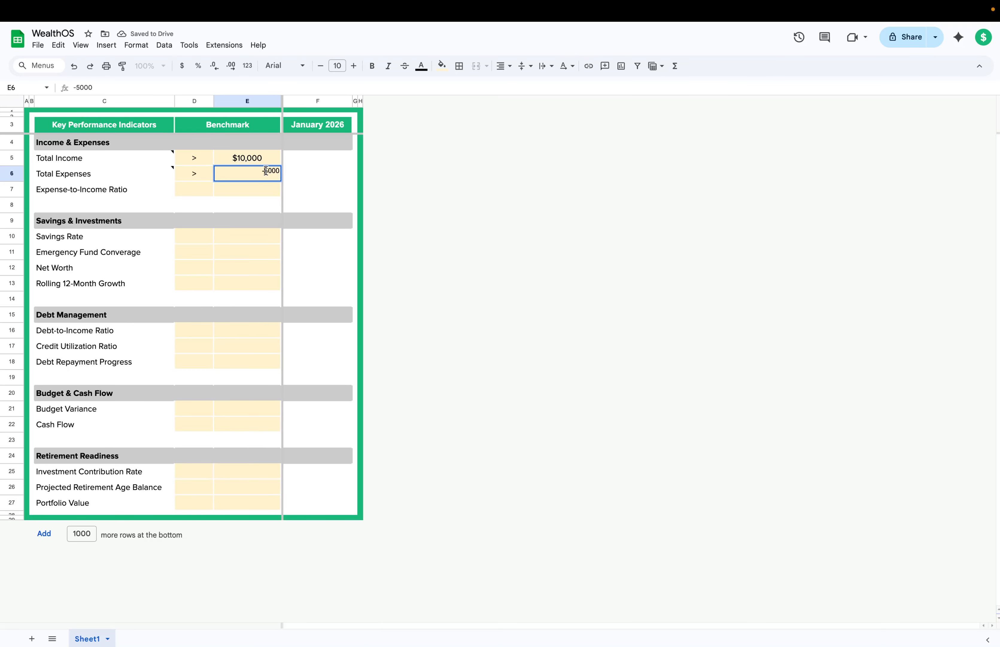
{"action": "type", "text": "$5,"}
{"action": "left_click", "coordinate": [250, 158]}
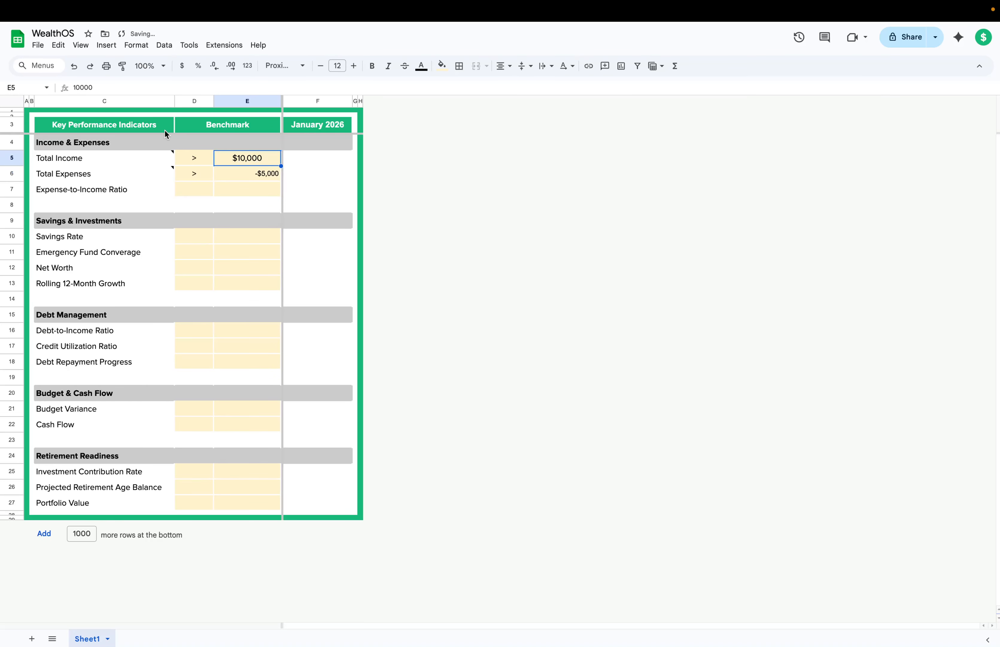
{"action": "left_click", "coordinate": [201, 160], "text": "shift"}
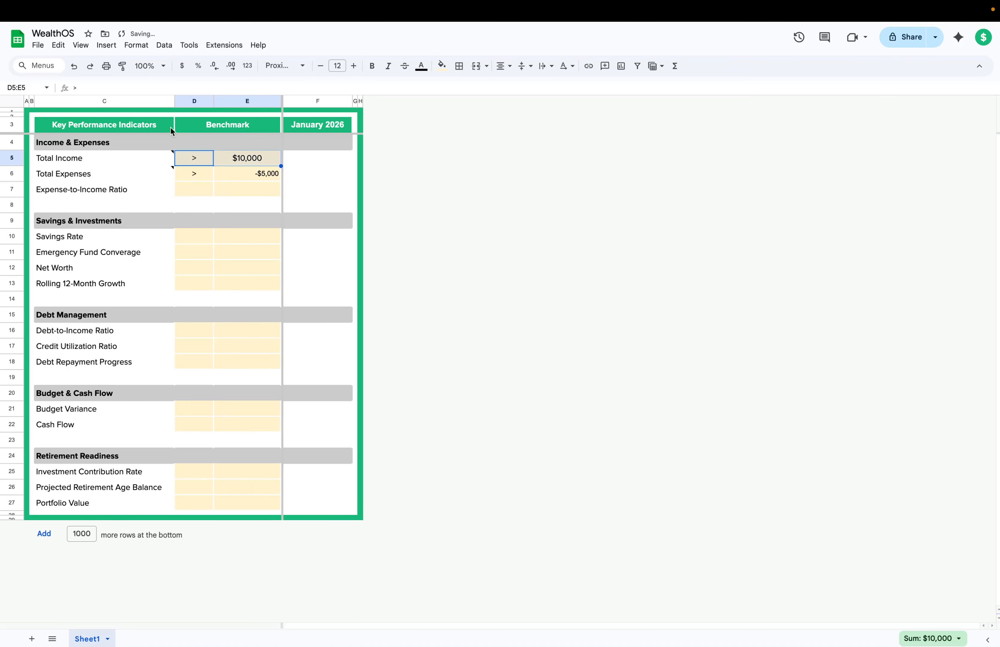
{"action": "left_click", "coordinate": [123, 66]}
{"action": "left_click", "coordinate": [204, 177]}
{"action": "left_click", "coordinate": [206, 191]}
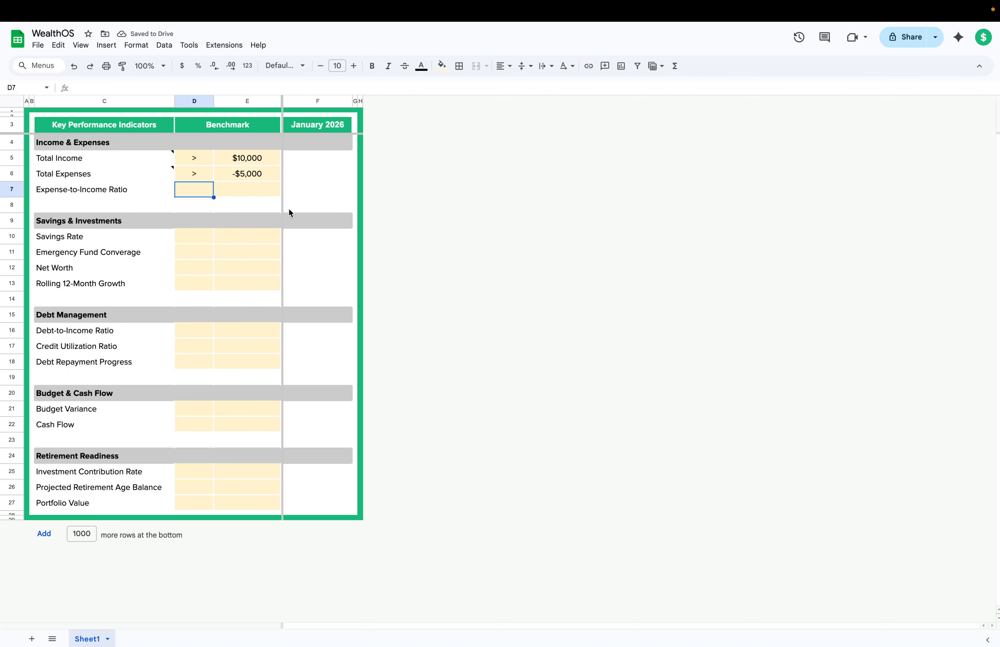
Step: Add a note to the Expense-to-Income Ratio label giving (Total Expenses ÷ Total Income) × 100 and "Goal: Keep it below 80% to ensure savings."
{"action": "right_click", "coordinate": [119, 193]}
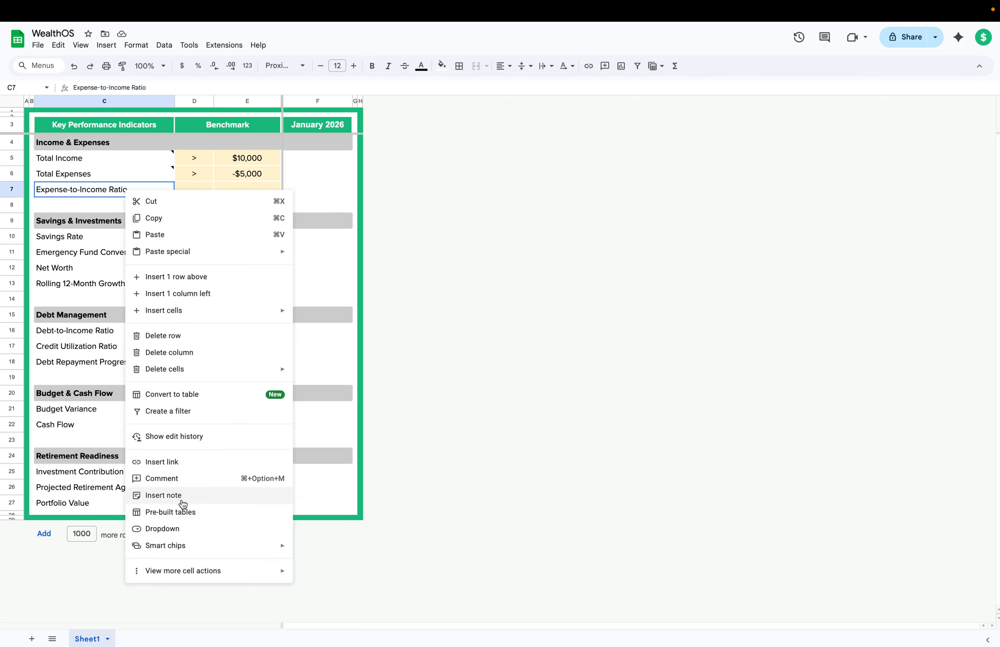
{"action": "left_click", "coordinate": [166, 495]}
{"action": "type", "text": "Expense-to-Income Ratio = (Total Expenses ÷ Total Income) × 100  Goal: Keep it below 80% to ensure savings."}
{"action": "key", "text": "Return"}
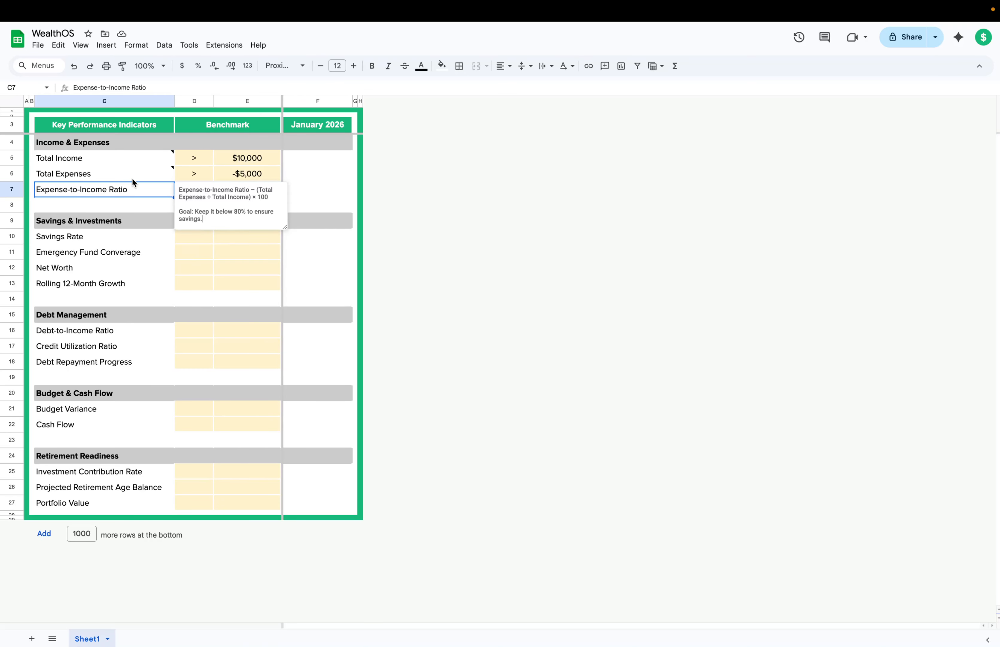
{"action": "left_click", "coordinate": [162, 193]}
Step: Enter the Expense-to-Income Ratio benchmark with the < operator in D7 and 80% in E7
{"action": "left_click", "coordinate": [195, 195]}
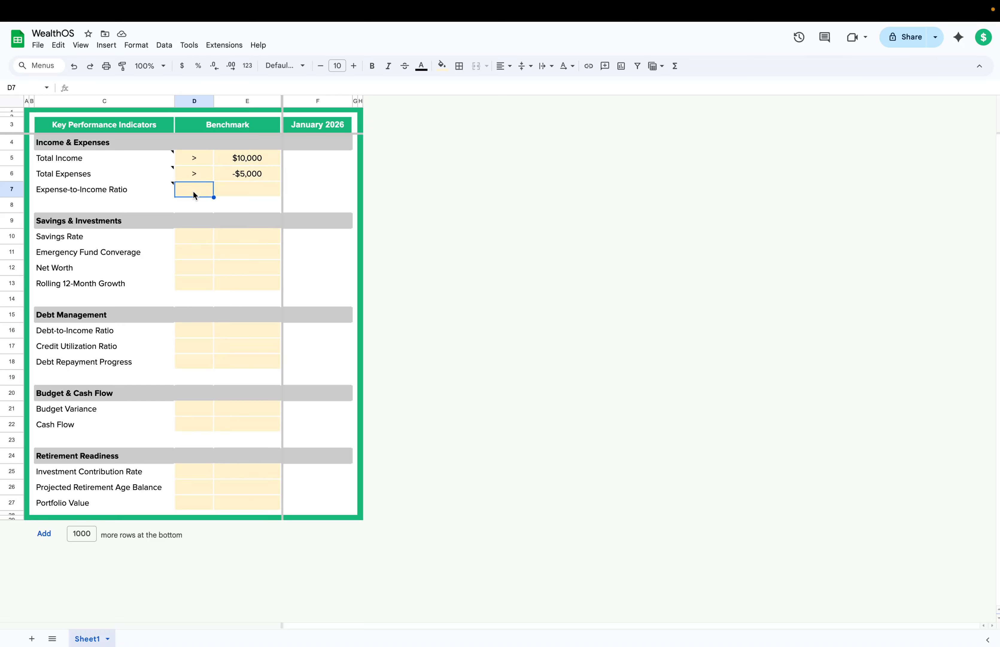
{"action": "type", "text": "<"}
{"action": "key", "text": "Tab"}
{"action": "type", "text": "80%"}
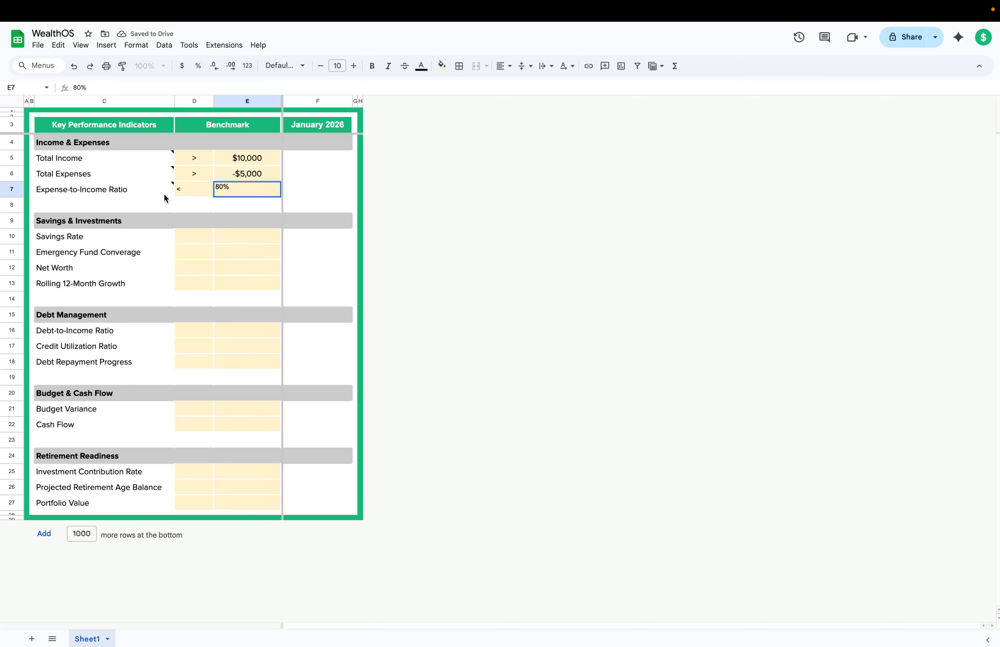
{"action": "key", "text": "Return"}
Step: Copy the Total Expenses benchmark formatting onto the Expense-to-Income Ratio row and re-enter its target as 80%
{"action": "mouse_move", "coordinate": [189, 177]}
{"action": "left_mouse_down"}
{"action": "mouse_move", "coordinate": [285, 190]}
{"action": "mouse_move", "coordinate": [196, 172]}
{"action": "mouse_move", "coordinate": [226, 172]}
{"action": "mouse_move", "coordinate": [238, 194]}
{"action": "left_mouse_up"}
{"action": "left_click", "coordinate": [123, 65]}
{"action": "double_click", "coordinate": [242, 194]}
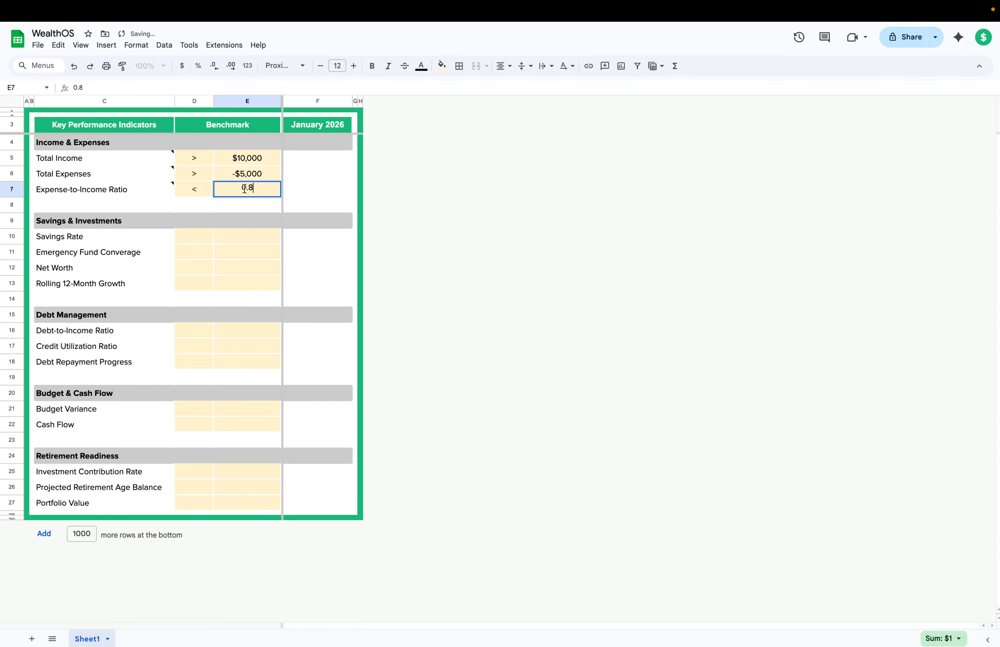
{"action": "type", "text": "80%"}
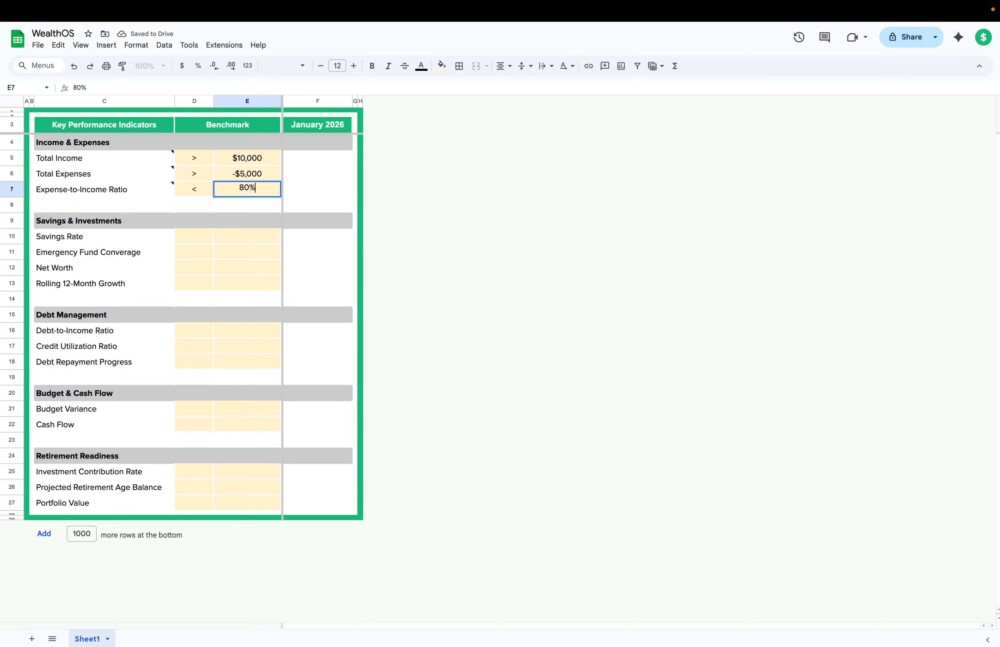
{"action": "key", "text": "Return"}
{"action": "left_click", "coordinate": [256, 191]}
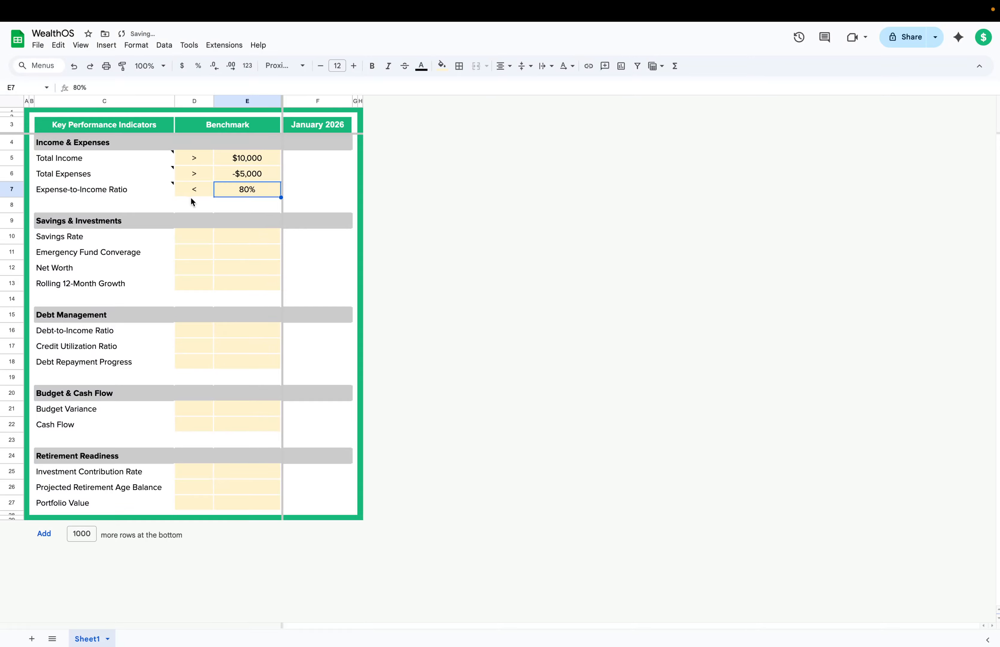
Step: Review the Expense-to-Income Ratio note and compare the ratio target with the Total Income and Total Expenses benchmarks
{"action": "left_click", "coordinate": [198, 187]}
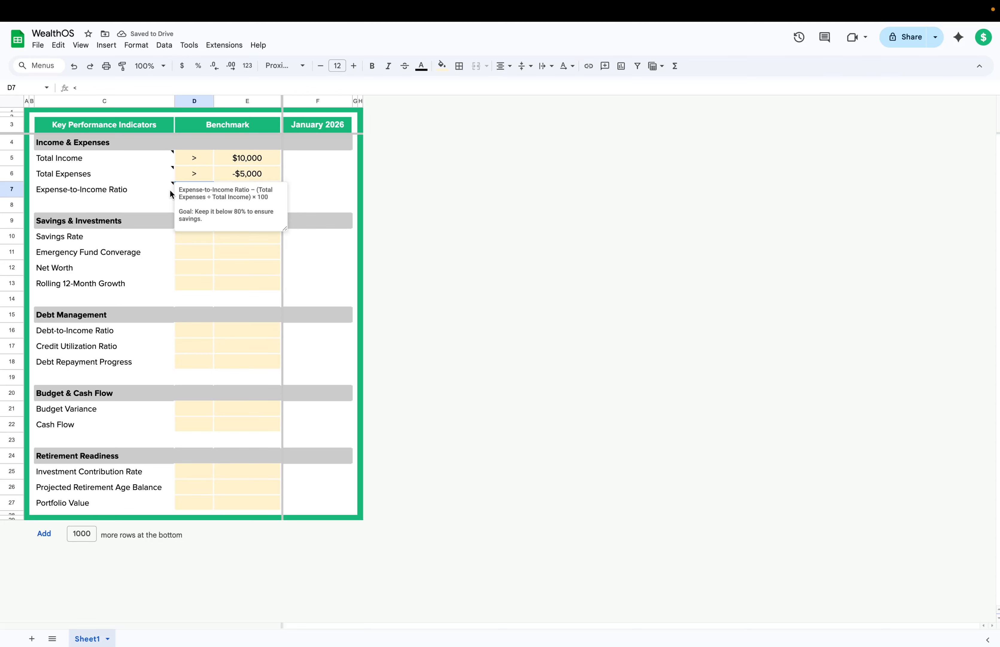
{"action": "left_click", "coordinate": [169, 189]}
{"action": "left_click", "coordinate": [267, 170]}
{"action": "left_click_drag", "start_coordinate": [254, 165], "coordinate": [246, 179]}
{"action": "left_click", "coordinate": [147, 179]}
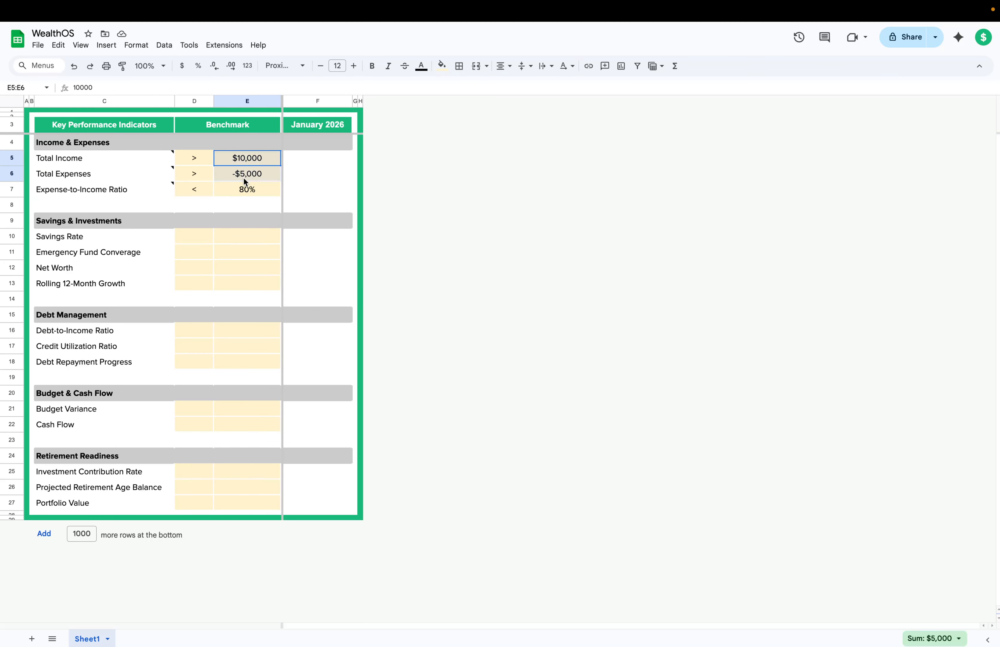
{"action": "left_click", "coordinate": [117, 191]}
{"action": "left_click", "coordinate": [260, 194]}
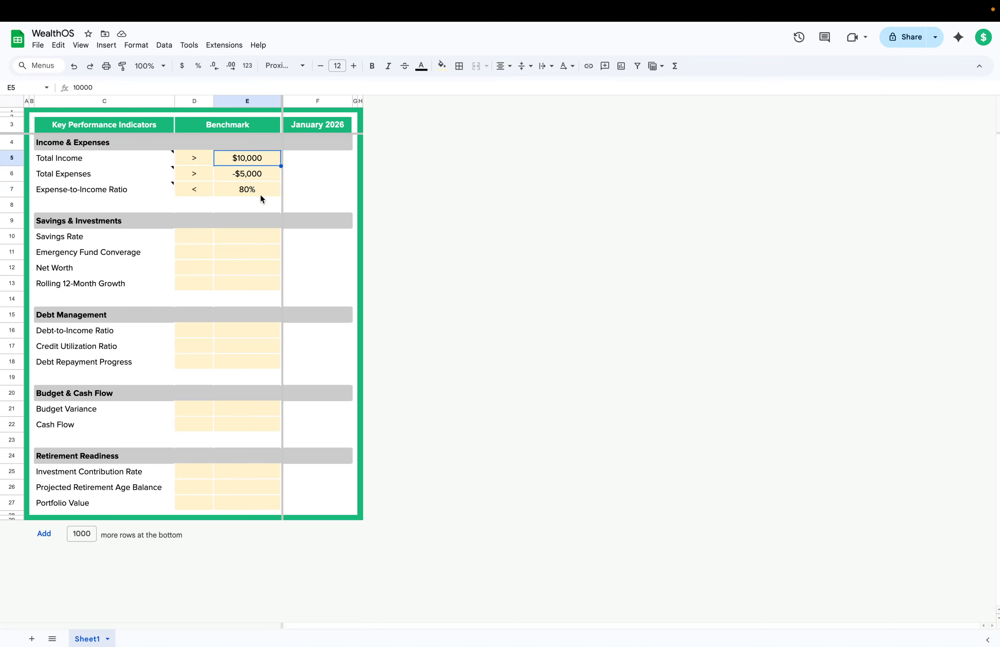
{"action": "left_click", "coordinate": [262, 175]}
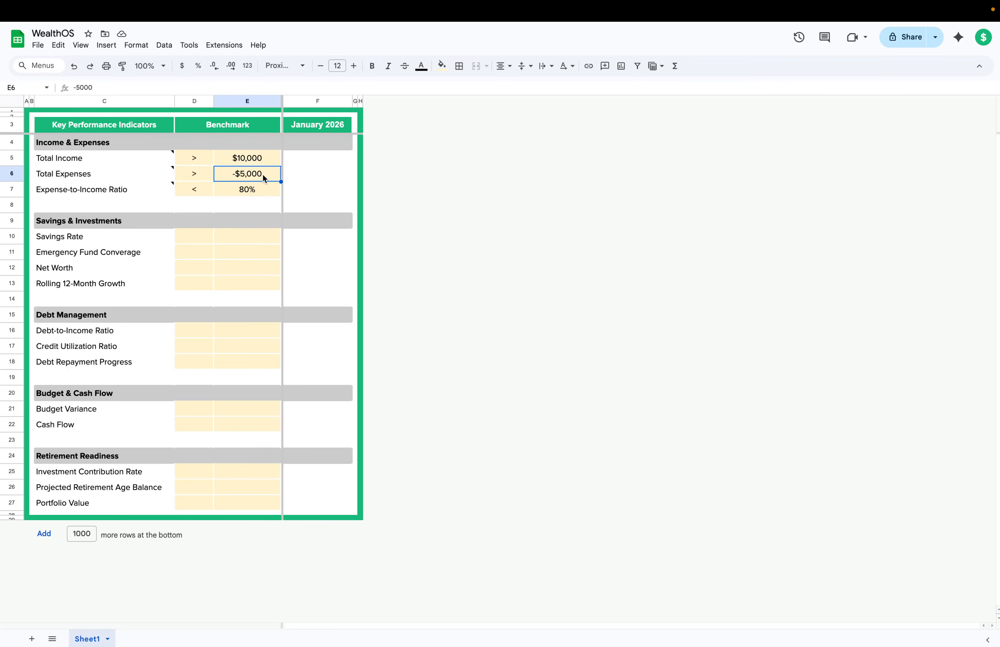
{"action": "left_click", "coordinate": [254, 145]}
{"action": "left_click", "coordinate": [257, 160]}
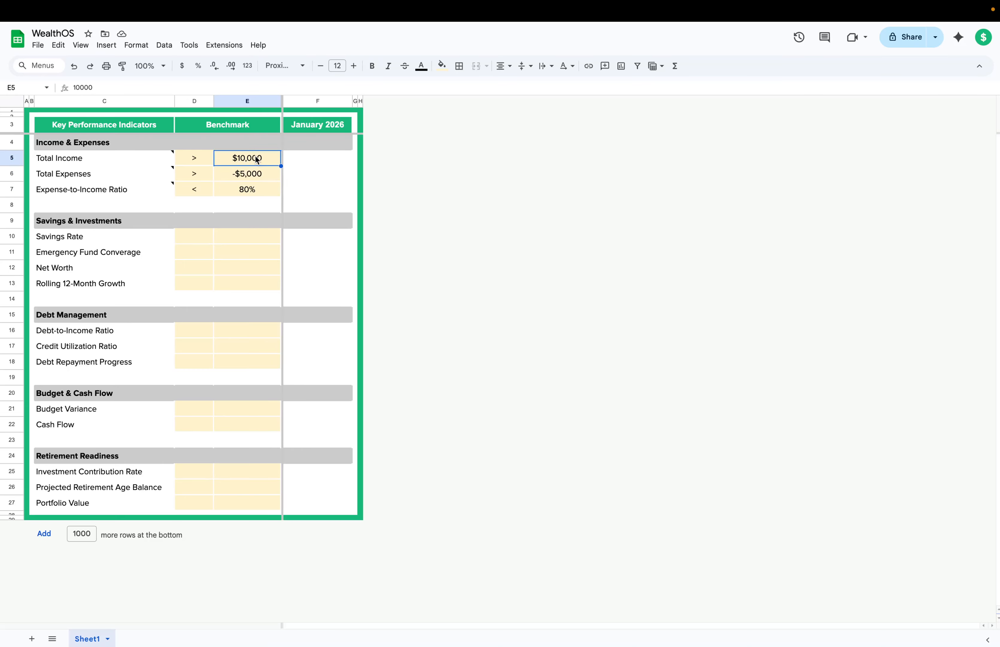
{"action": "left_click", "coordinate": [255, 171]}
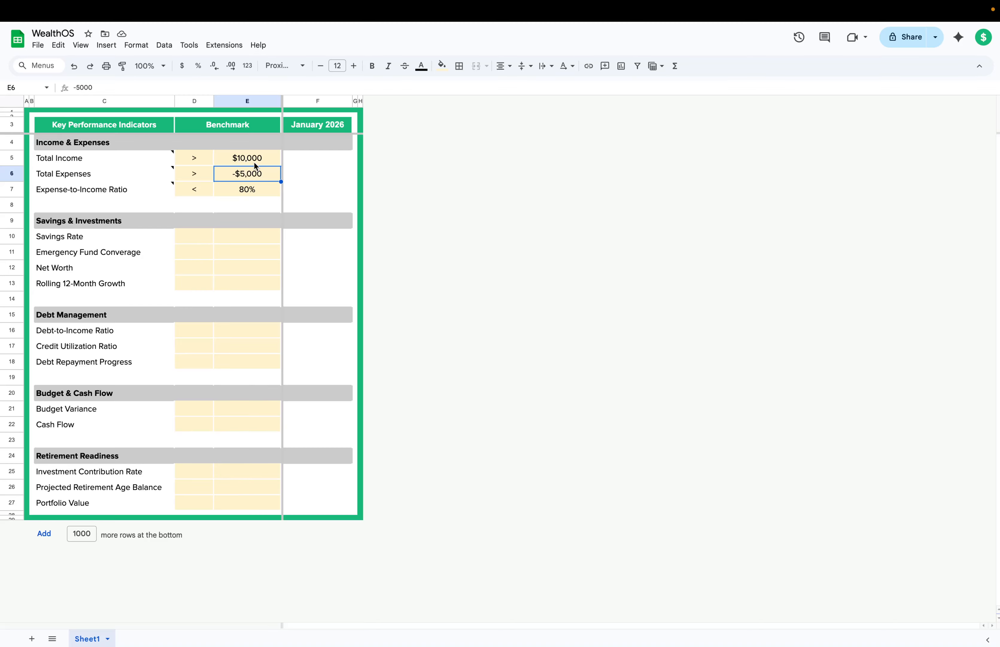
{"action": "left_click", "coordinate": [249, 191]}
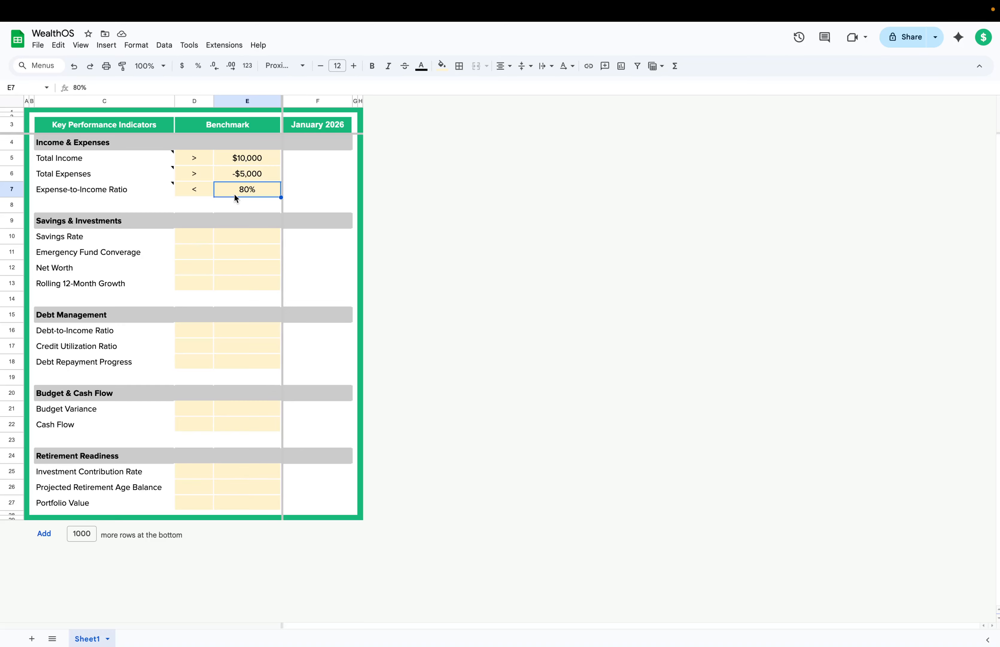
Step: Set the Total Expenses benchmark amount in E6 to 8000
{"action": "left_click", "coordinate": [250, 173]}
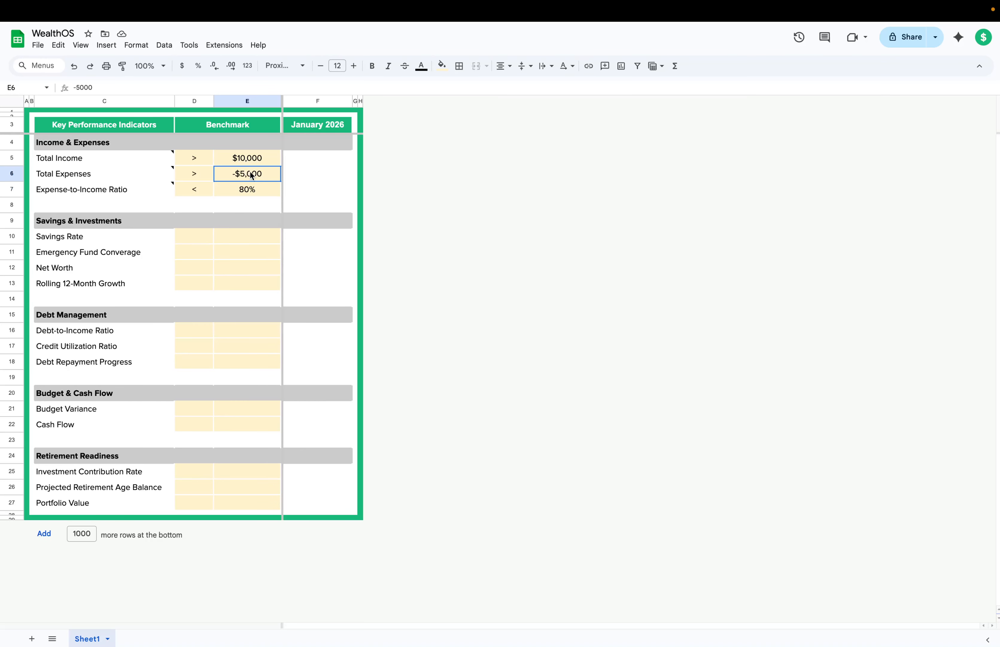
{"action": "type", "text": "8000"}
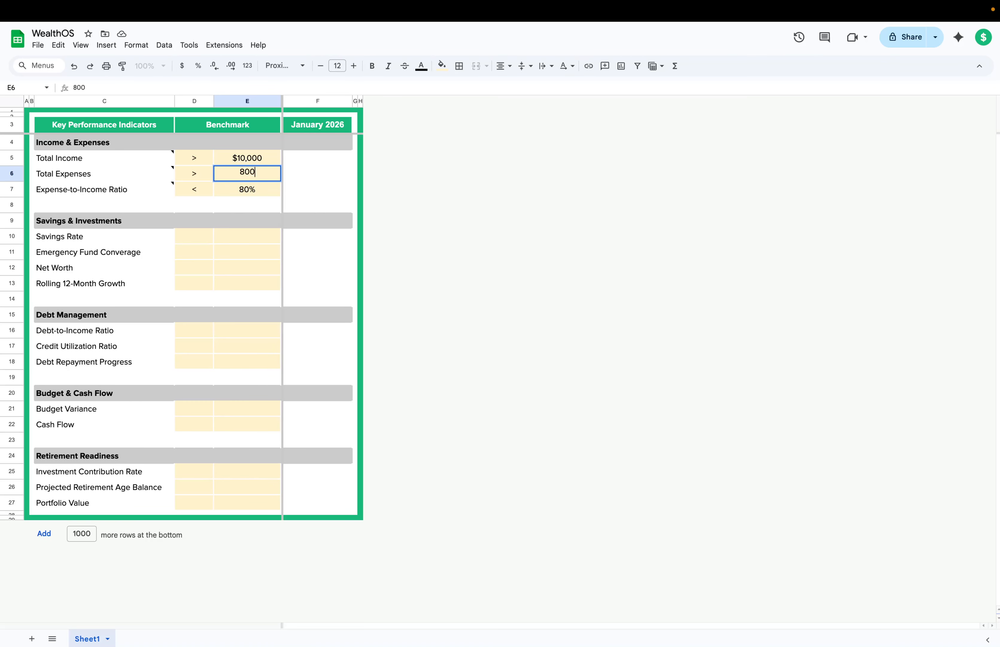
{"action": "key", "text": "Return"}
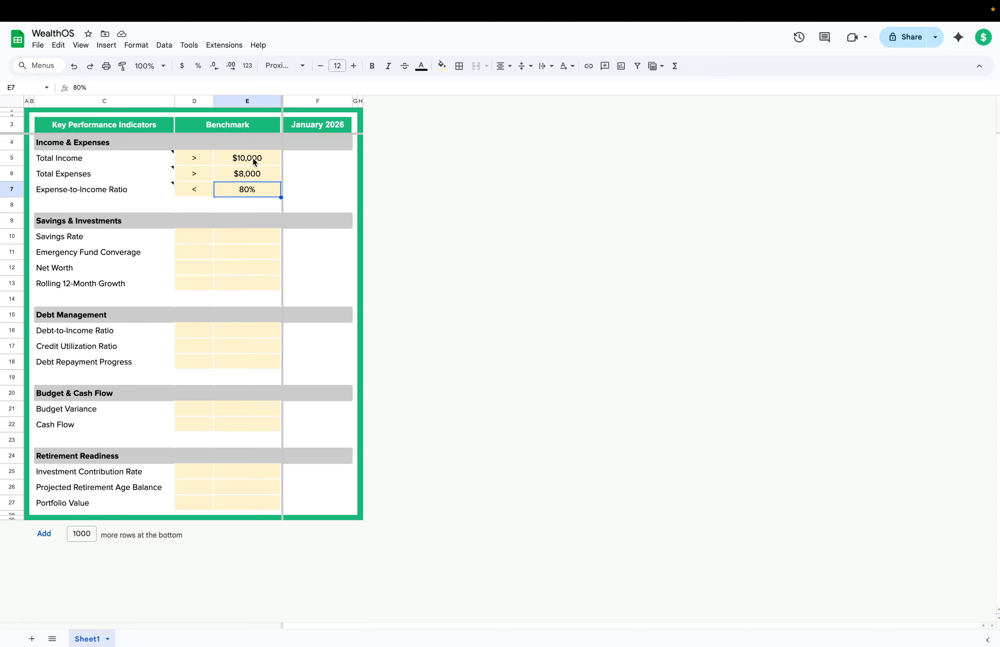
Step: Add a note to the Savings Rate label giving (Total Savings ÷ Total Income) × 100 and "Goal: Save at least 20% of your income."
{"action": "left_click", "coordinate": [117, 238]}
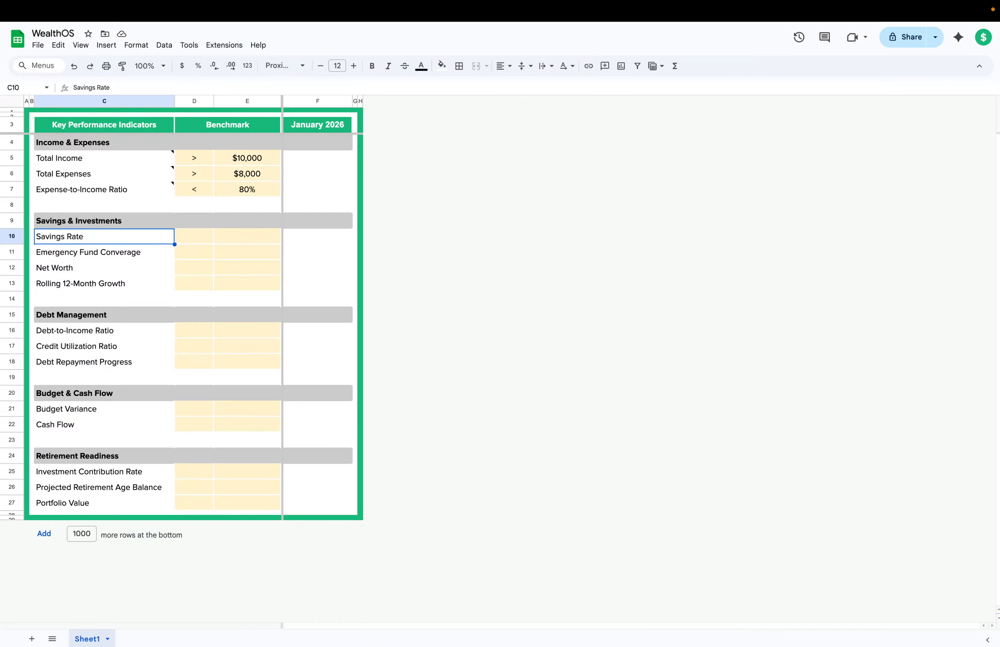
{"action": "right_click", "coordinate": [137, 237]}
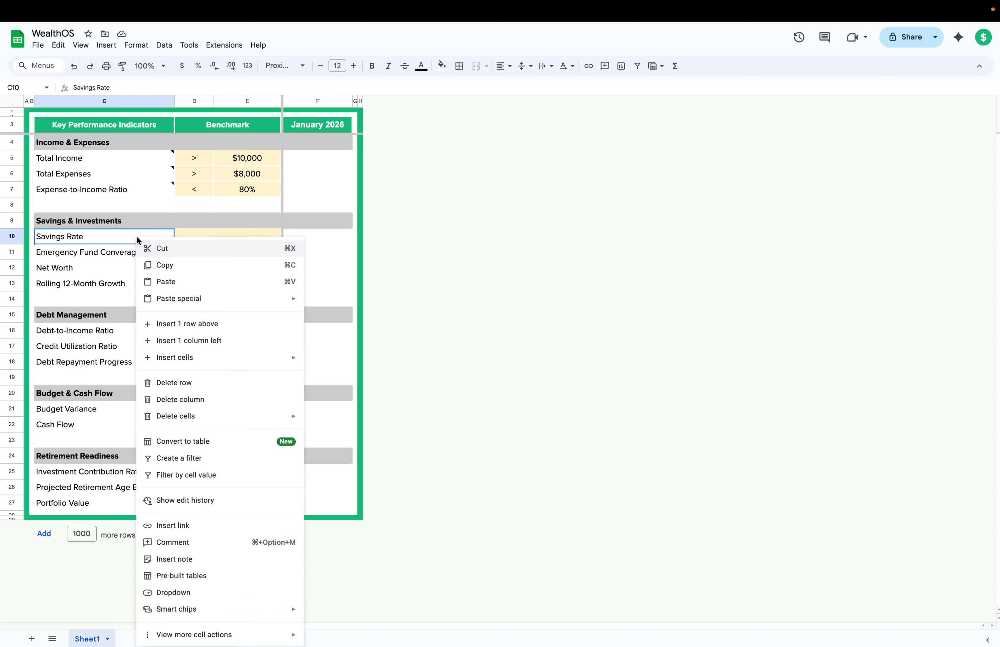
{"action": "key", "text": "Escape"}
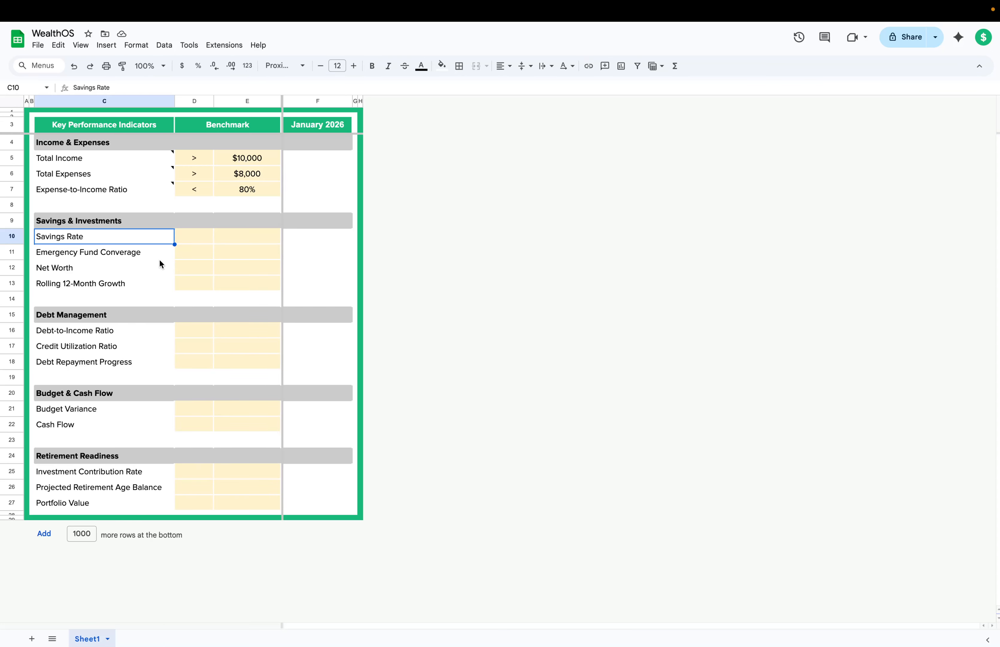
{"action": "right_click", "coordinate": [156, 239]}
{"action": "left_click", "coordinate": [198, 560]}
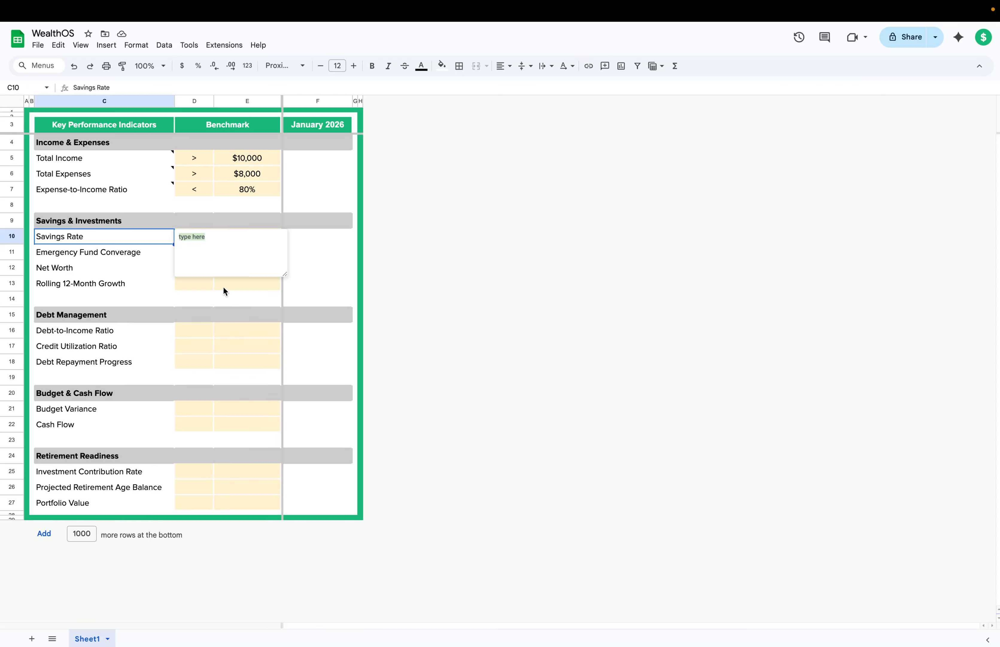
{"action": "type", "text": "Savings Rate = (Total Savings ÷ Total Income) × 100  Goal: Save at least 20% of your income."}
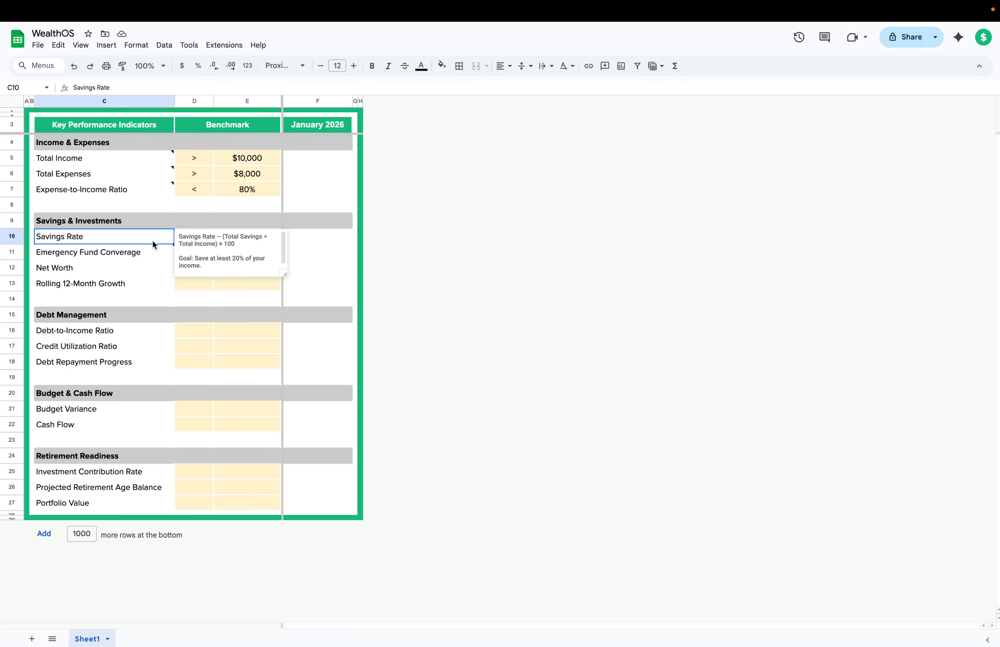
{"action": "left_click", "coordinate": [143, 236]}
{"action": "left_click", "coordinate": [142, 248]}
{"action": "left_click", "coordinate": [145, 239]}
{"action": "left_click", "coordinate": [151, 258]}
Step: Enter the Savings Rate benchmark with the > operator in D10 and 20% in E10
{"action": "left_click", "coordinate": [194, 244]}
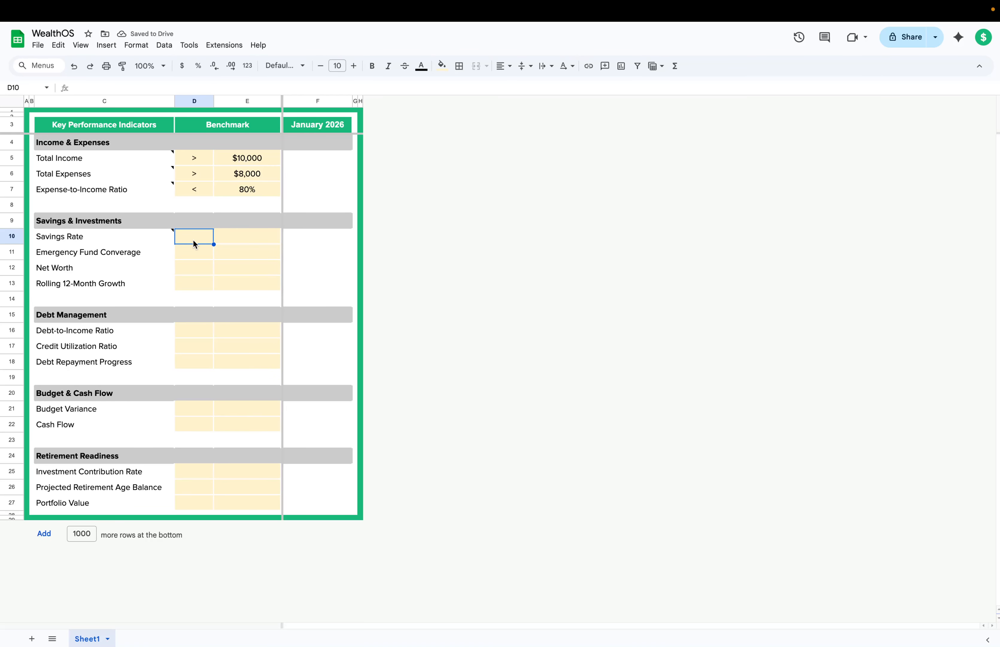
{"action": "type", "text": ">"}
{"action": "key", "text": "Tab"}
{"action": "left_click", "coordinate": [112, 236]}
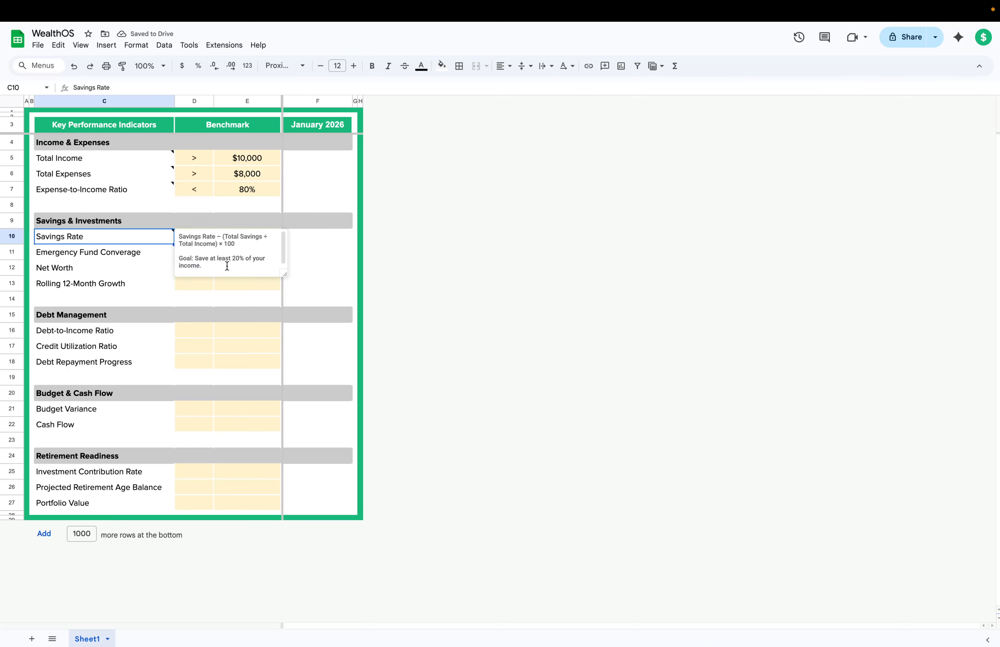
{"action": "key", "text": "Down"}
{"action": "left_click", "coordinate": [194, 237]}
{"action": "left_click", "coordinate": [225, 239]}
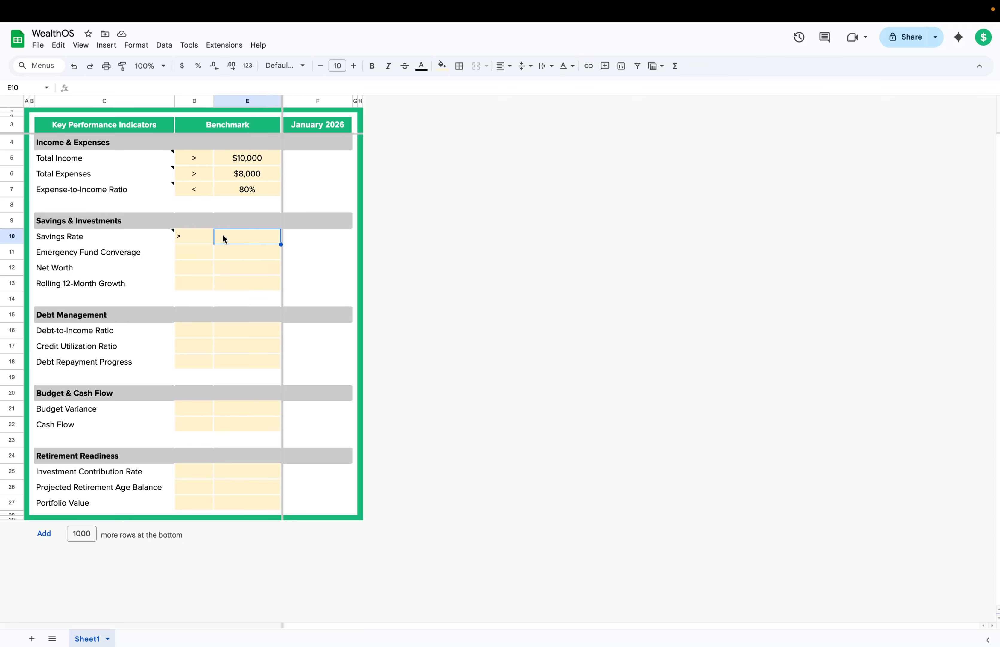
{"action": "type", "text": "20%"}
{"action": "left_click", "coordinate": [230, 268]}
Step: Copy the formatting of the Expense-to-Income Ratio benchmark cells onto the Savings Rate benchmark cells
{"action": "left_click_drag", "start_coordinate": [193, 189], "coordinate": [241, 189]}
{"action": "left_click", "coordinate": [122, 66]}
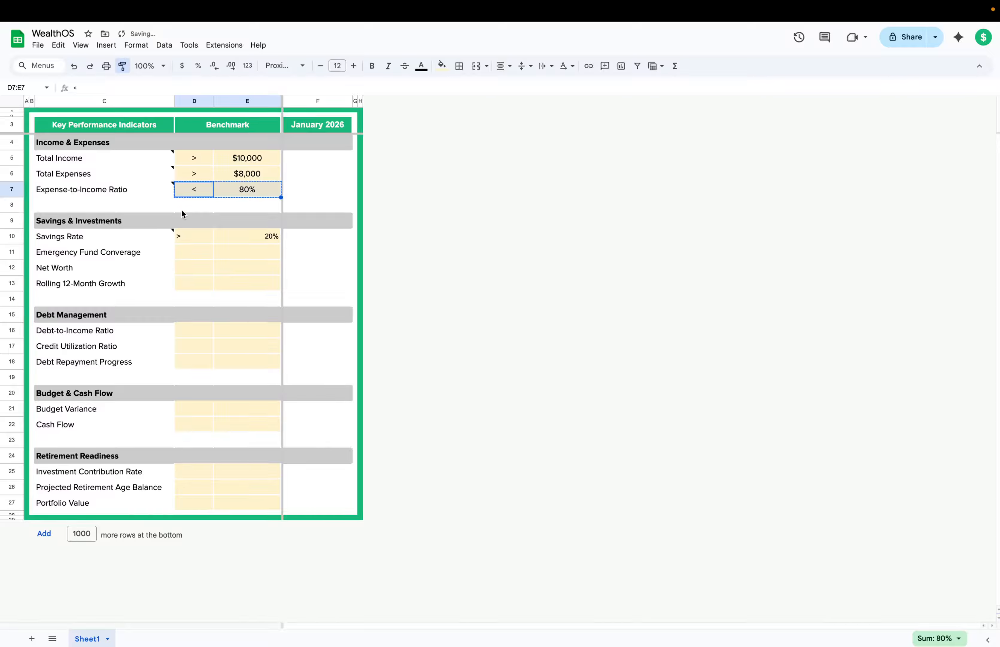
{"action": "left_click", "coordinate": [193, 235]}
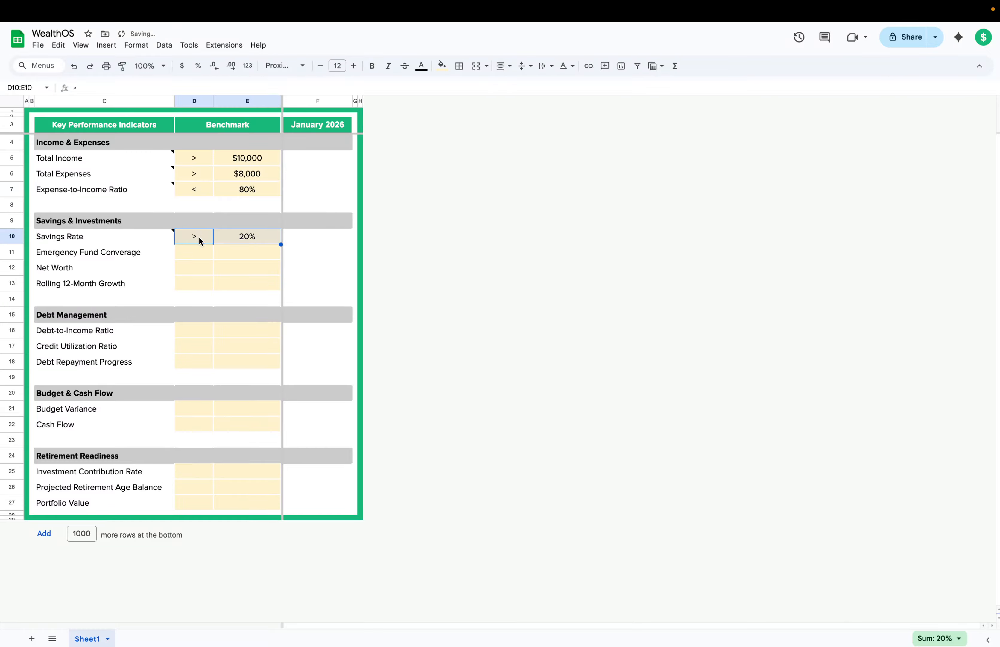
{"action": "left_click", "coordinate": [230, 265]}
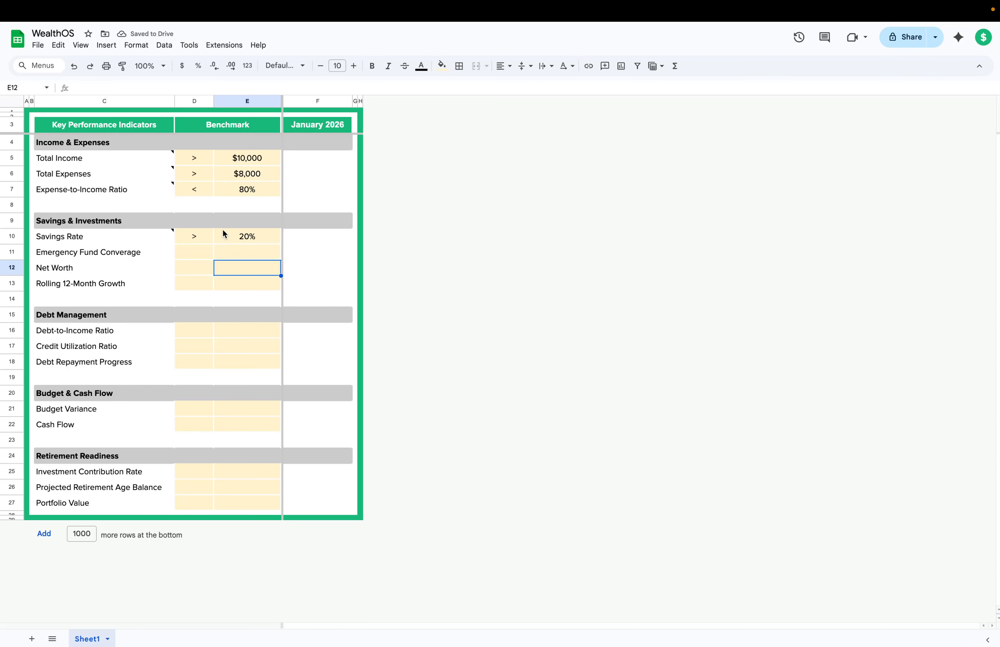
Step: Add a note to the Emergency Fund label giving (Emergency Savings ÷ Monthly Expenses), "Goal: 3–6 months of expenses." and "Personal Charles Schwab as Emergency Fund"
{"action": "left_click", "coordinate": [182, 248]}
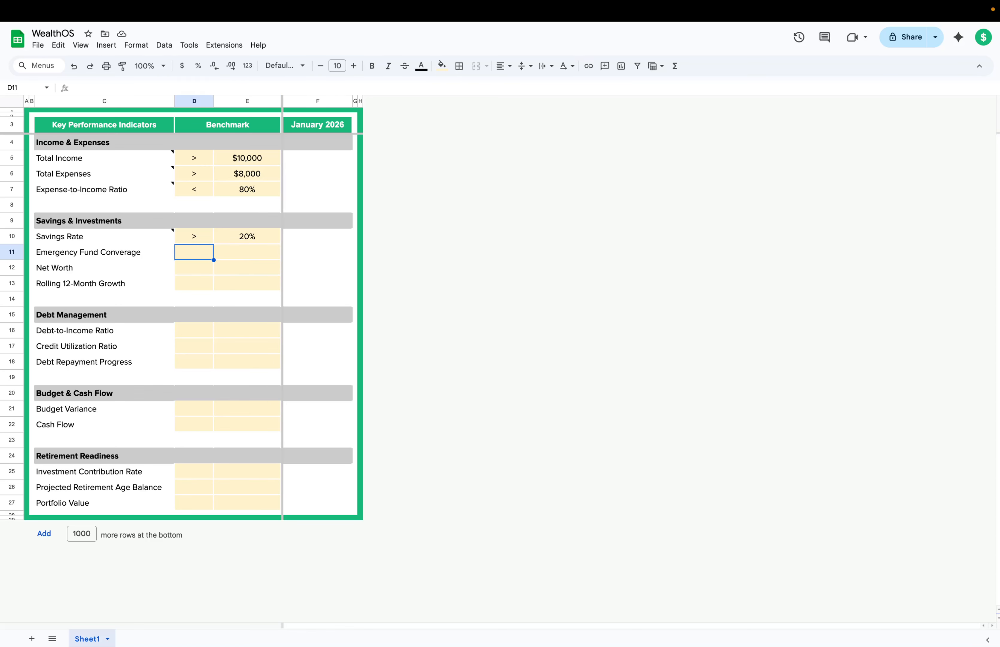
{"action": "right_click", "coordinate": [126, 251]}
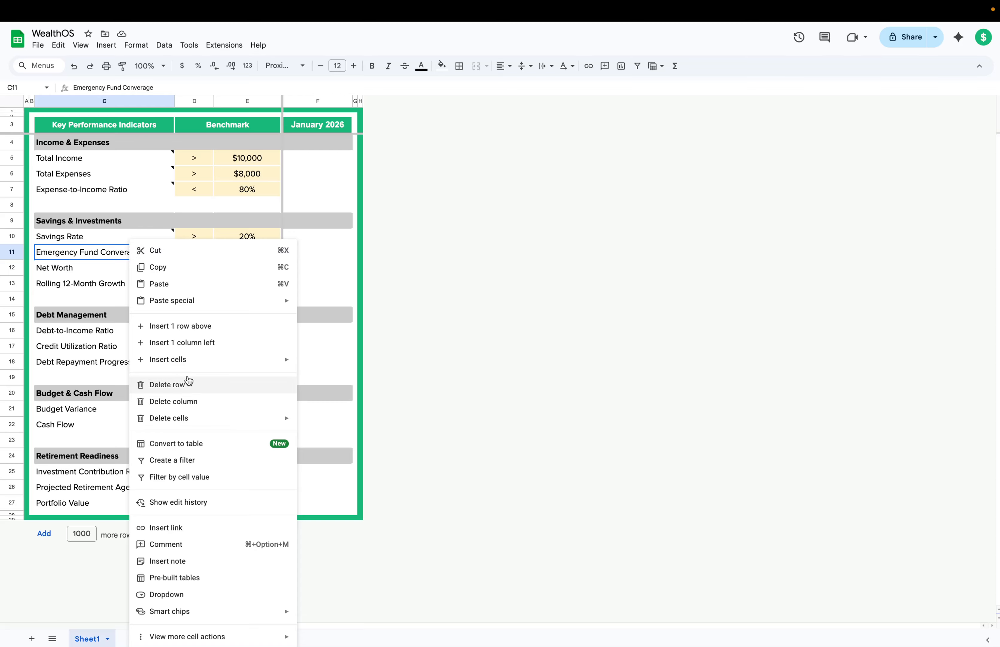
{"action": "left_click", "coordinate": [179, 561]}
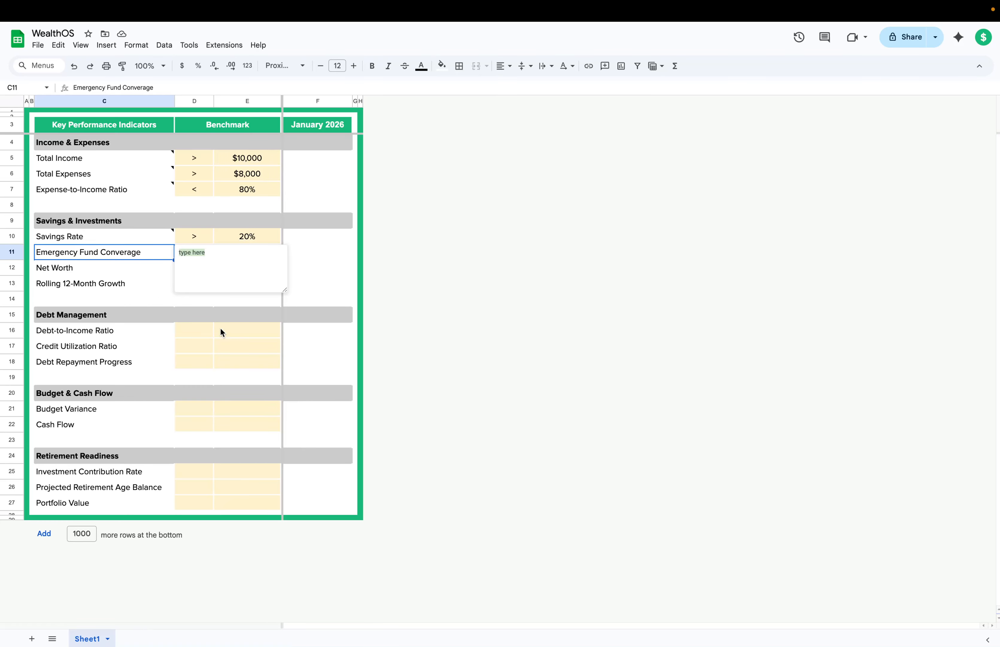
{"action": "key", "text": "ctrl+v"}
{"action": "scroll", "coordinate": [211, 264], "scroll_direction": "up", "scroll_amount": 3}
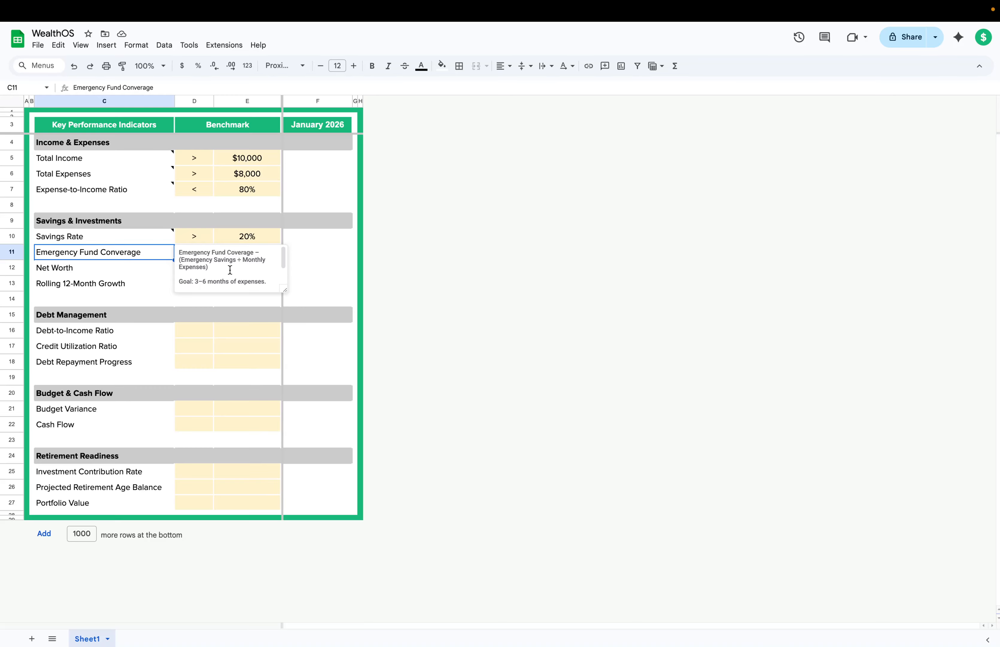
{"action": "scroll", "coordinate": [231, 270], "scroll_direction": "down", "scroll_amount": 1}
{"action": "left_click_drag", "start_coordinate": [196, 264], "coordinate": [256, 268]}
{"action": "scroll", "coordinate": [230, 289], "scroll_direction": "down", "scroll_amount": 1}
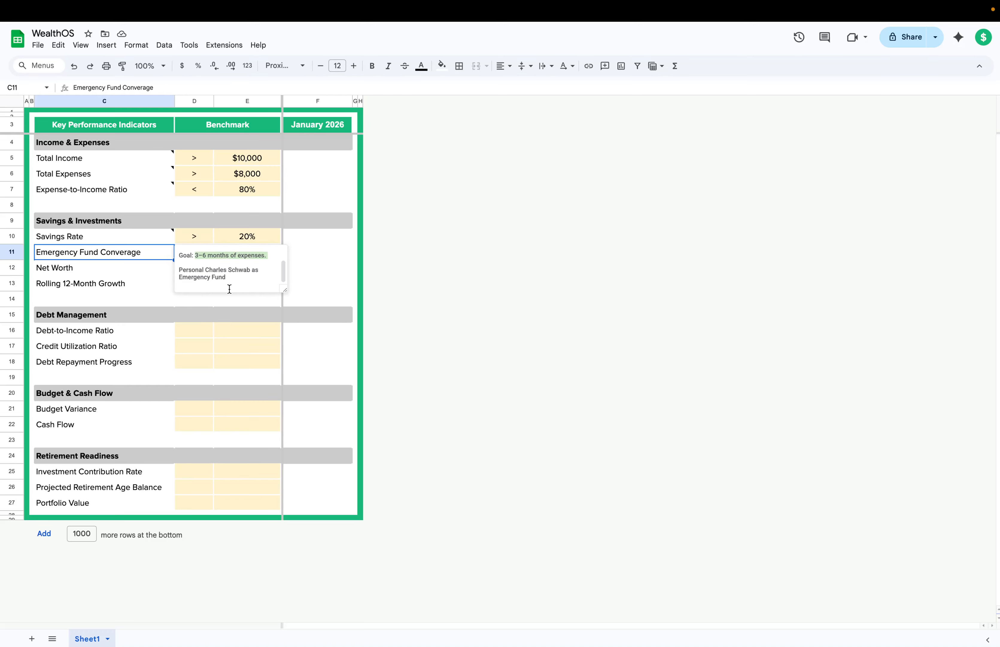
{"action": "left_click", "coordinate": [161, 261]}
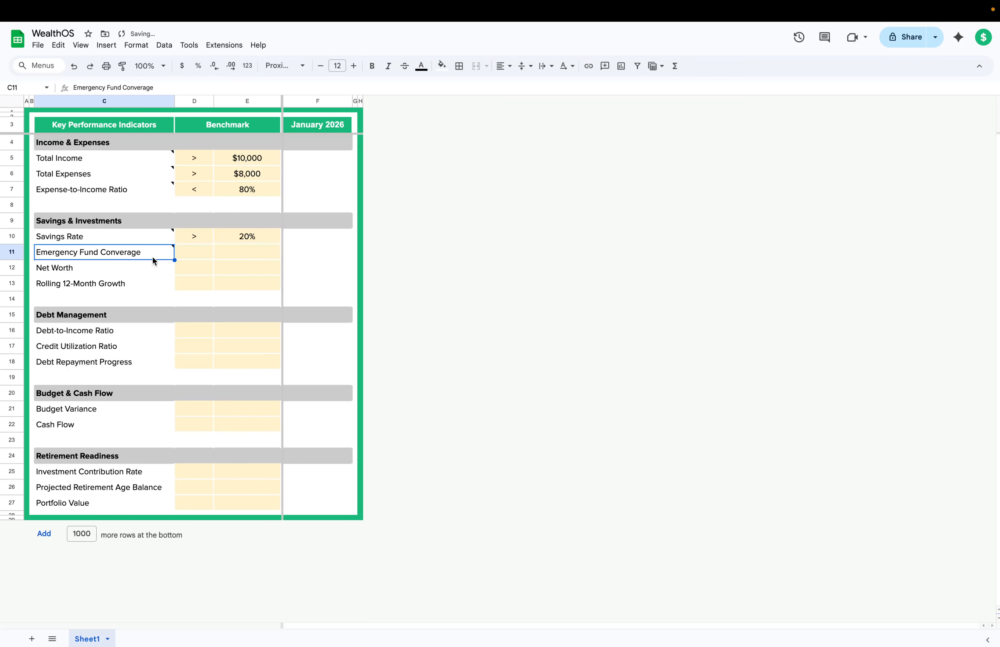
Step: Enlarge the Emergency Fund label's note box to fit its full text and review the note
{"action": "left_click", "coordinate": [229, 302]}
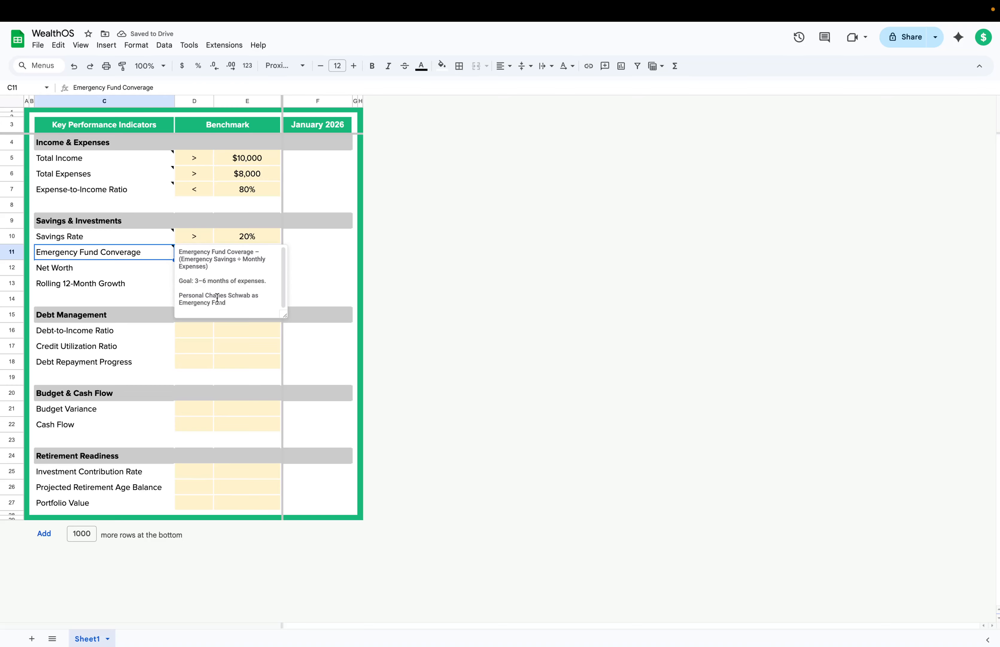
{"action": "left_click_drag", "start_coordinate": [226, 302], "coordinate": [163, 299]}
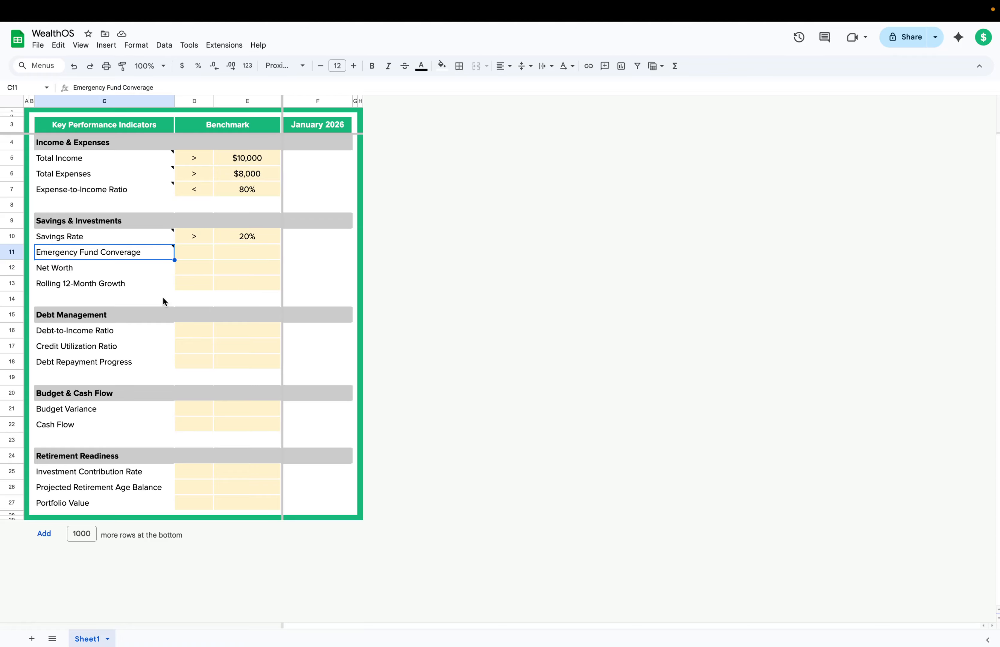
{"action": "mouse_move", "coordinate": [149, 250]}
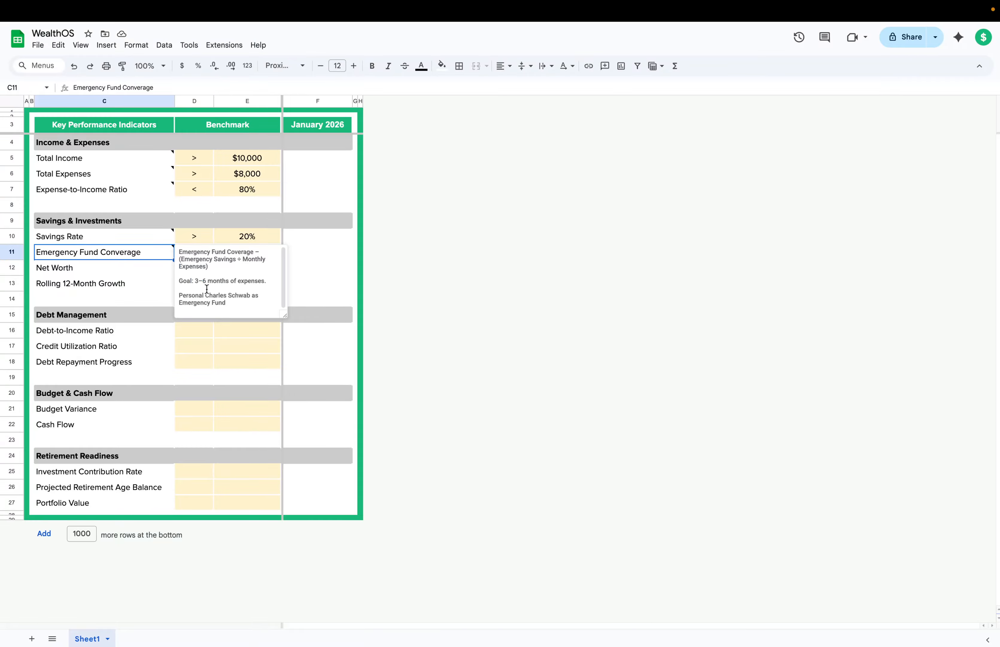
Step: Remove the line "Personal Charles Schwab as Emergency Fund" from the note on the Emergency Fund label in C11
{"action": "triple_click", "coordinate": [213, 297]}
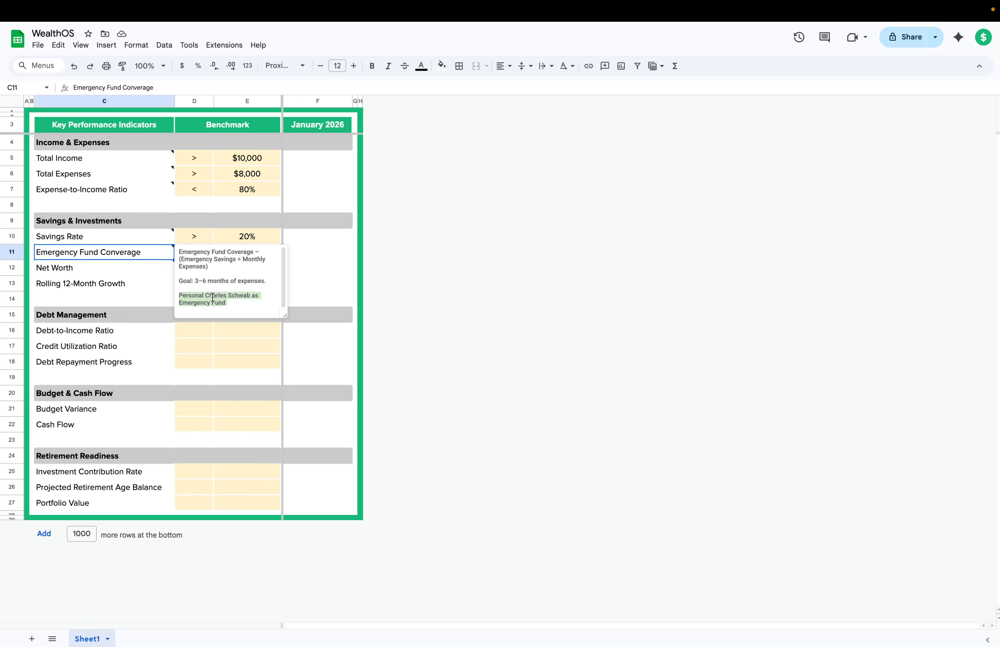
{"action": "key", "text": "BackSpace"}
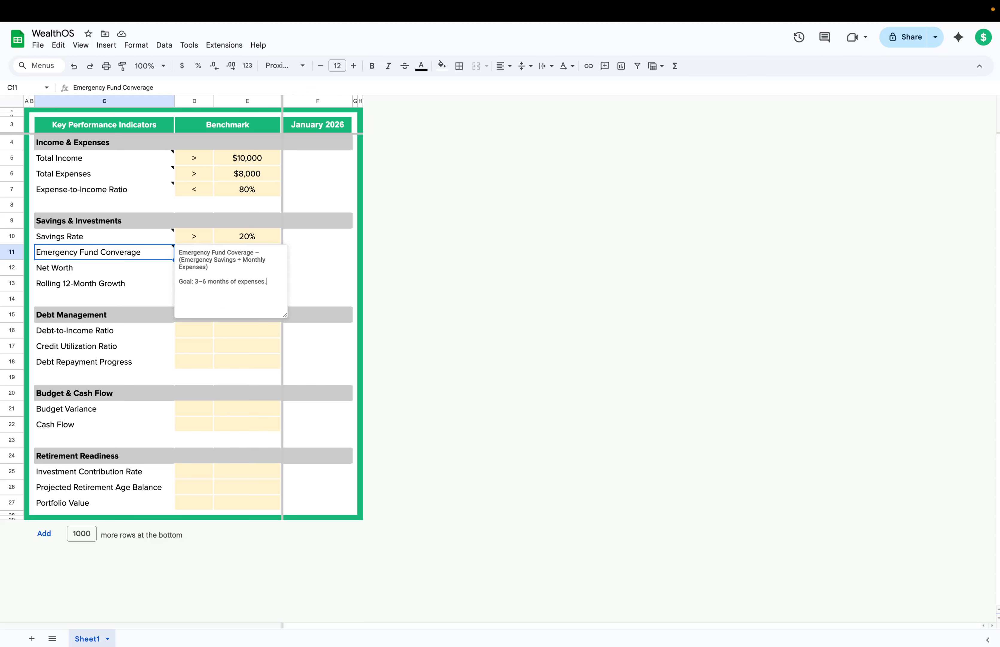
{"action": "left_click", "coordinate": [302, 284]}
{"action": "left_click", "coordinate": [138, 249]}
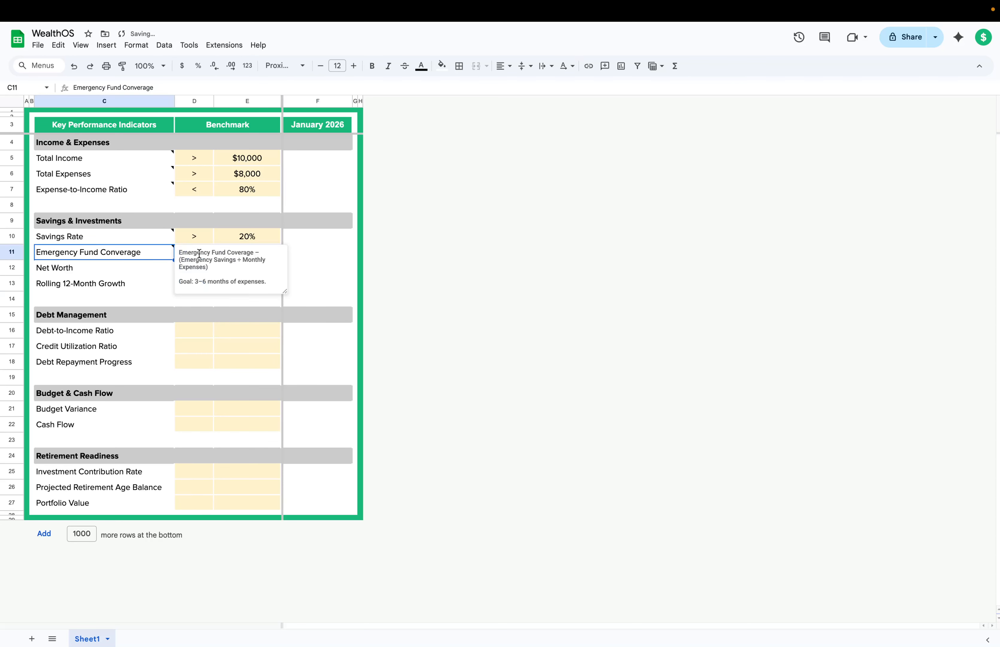
Step: Enter "3 months" as the Emergency Fund benchmark in E11
{"action": "left_click", "coordinate": [195, 252]}
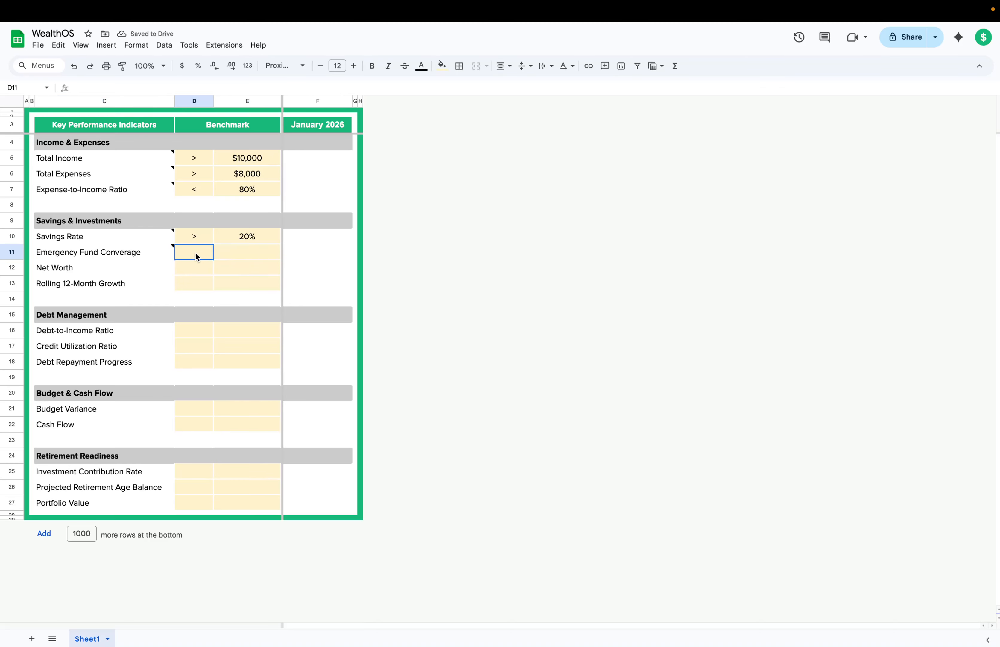
{"action": "left_click", "coordinate": [250, 256]}
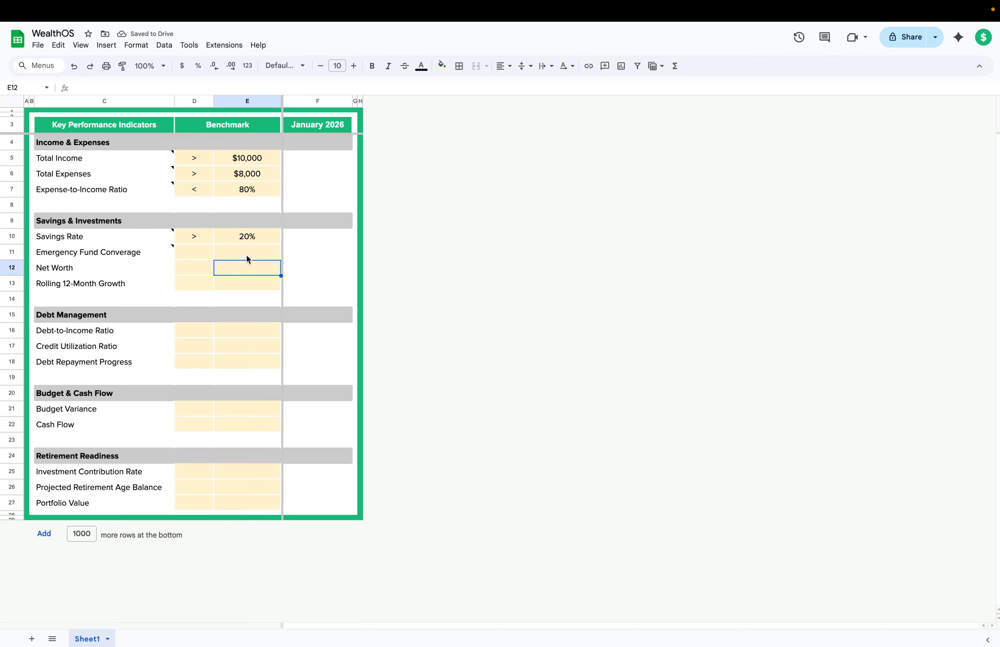
{"action": "type", "text": "3 Mot"}
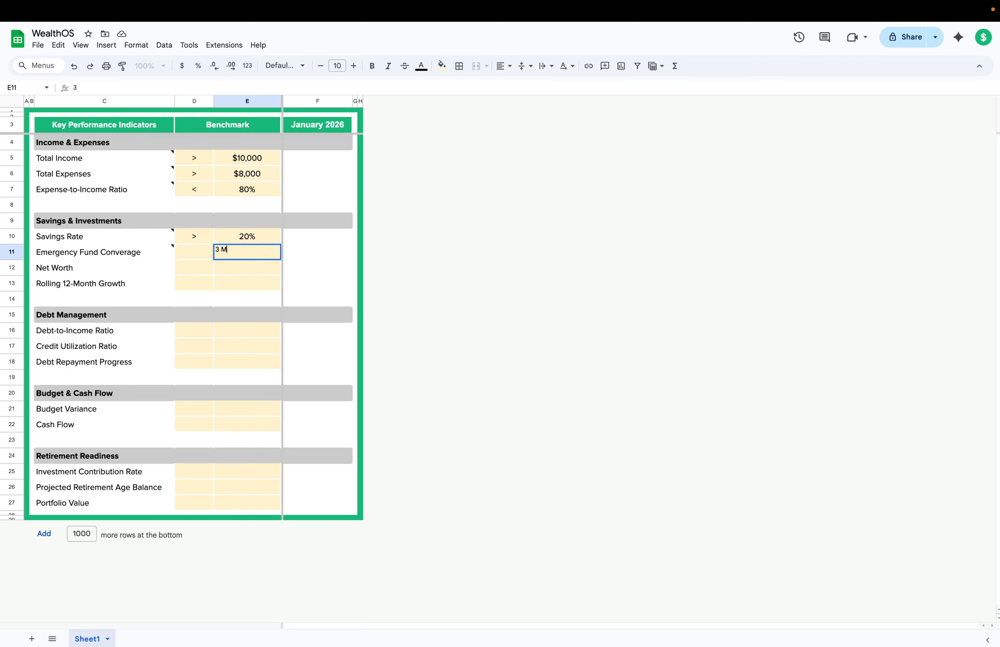
{"action": "key", "text": "BackSpace"}
{"action": "key", "text": "BackSpace"}
{"action": "key", "text": "BackSpace"}
{"action": "type", "text": "months"}
{"action": "key", "text": "Tab"}
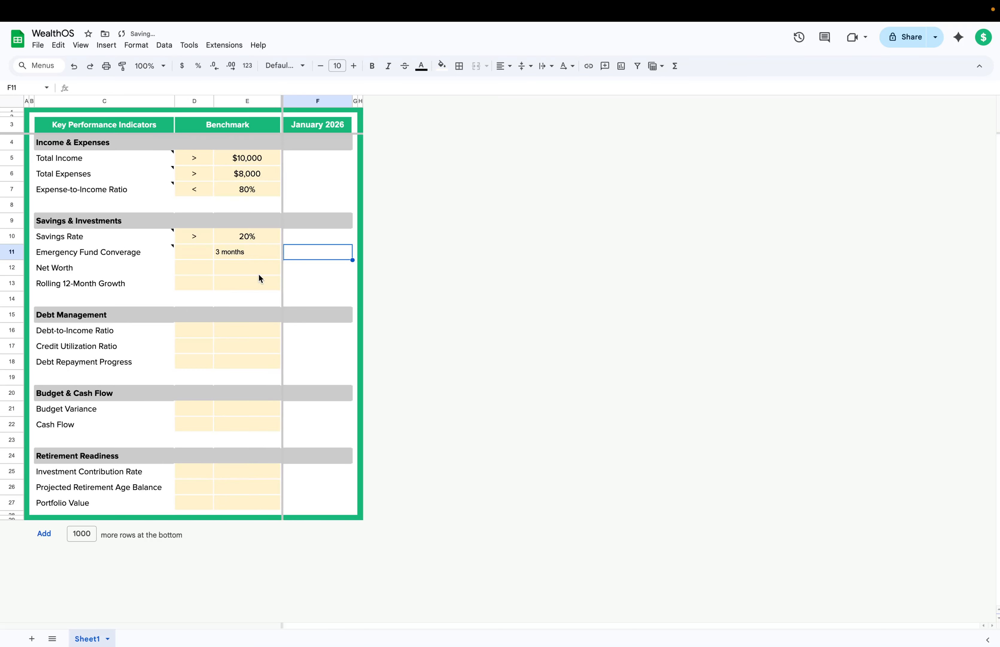
Step: Copy the formatting of the Total Expenses benchmark value in E6 onto the Emergency Fund benchmark in E11
{"action": "left_click", "coordinate": [252, 235]}
{"action": "left_click", "coordinate": [248, 250]}
{"action": "left_click", "coordinate": [286, 66]}
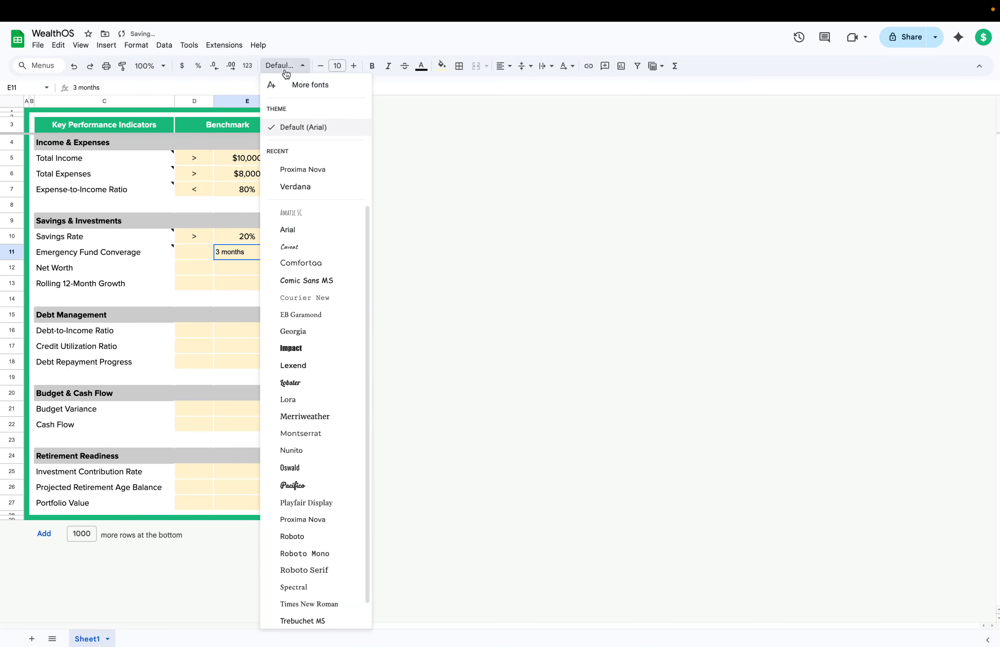
{"action": "left_click", "coordinate": [299, 168]}
{"action": "left_click", "coordinate": [227, 174]}
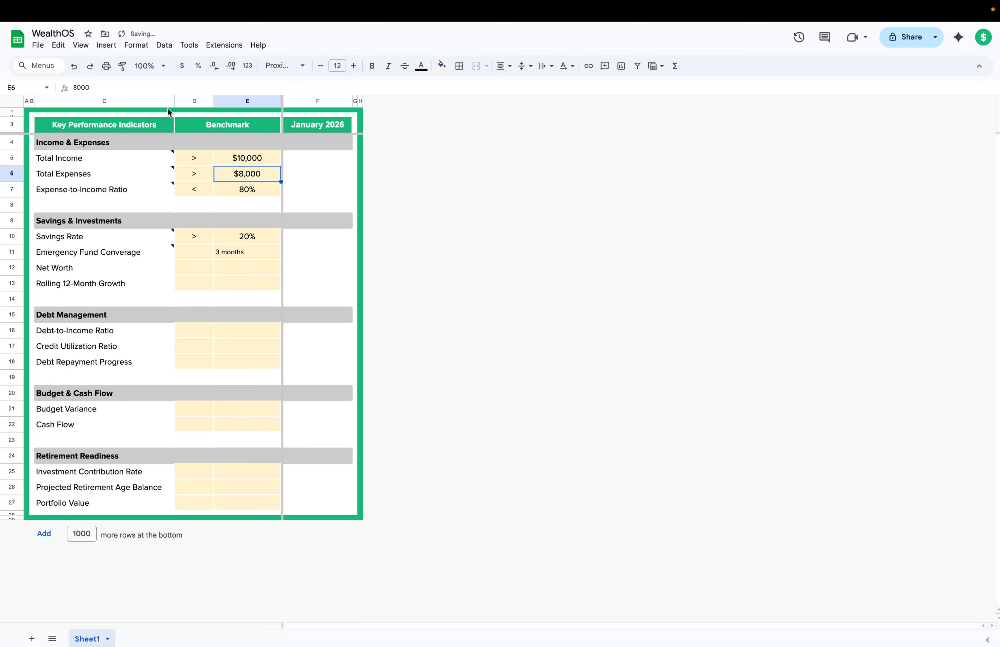
{"action": "left_click", "coordinate": [122, 66]}
{"action": "left_click", "coordinate": [221, 252]}
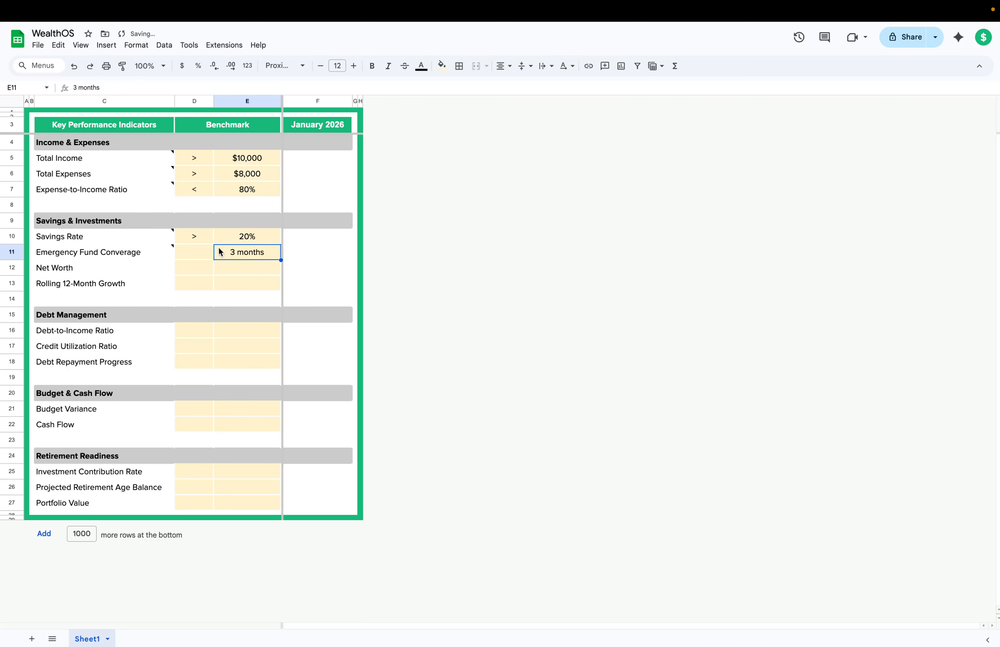
Step: Enter "Increase Monthly" as the Net Worth benchmark in E12
{"action": "left_click", "coordinate": [227, 272]}
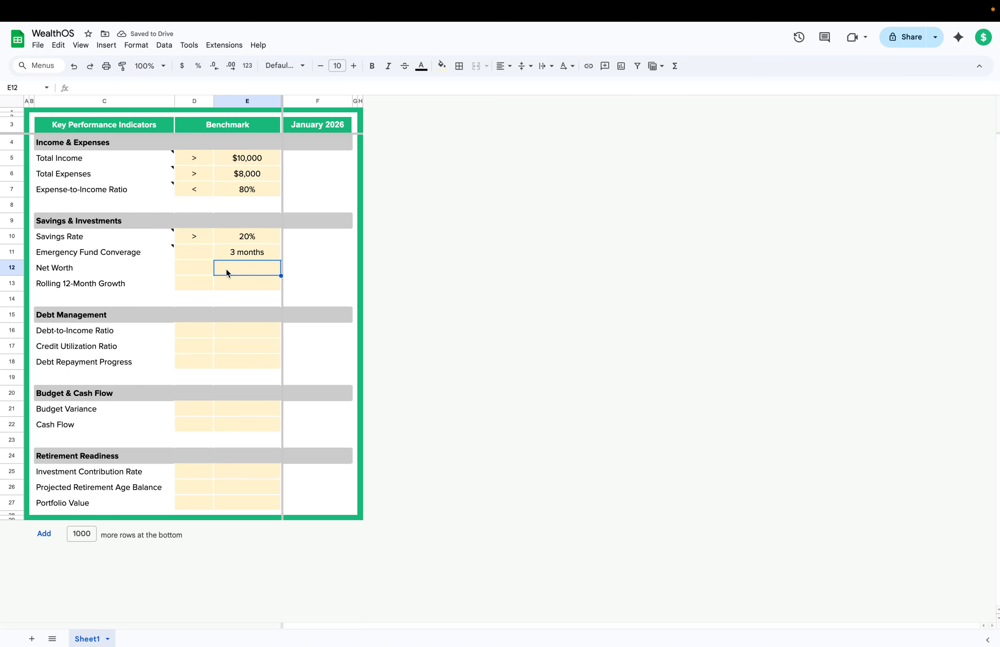
{"action": "left_click", "coordinate": [316, 263]}
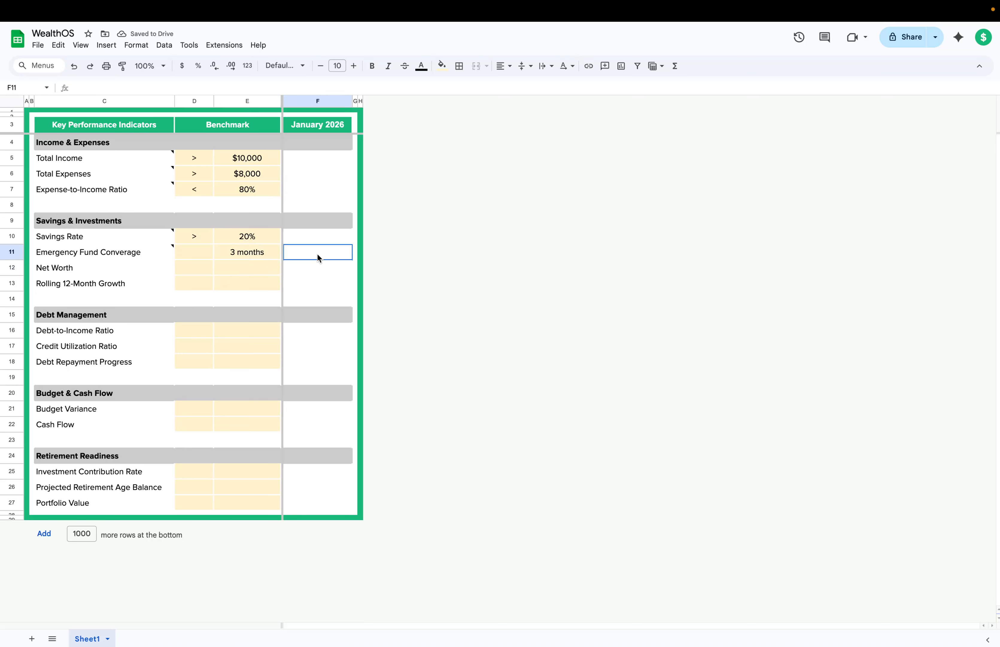
{"action": "left_click", "coordinate": [110, 270]}
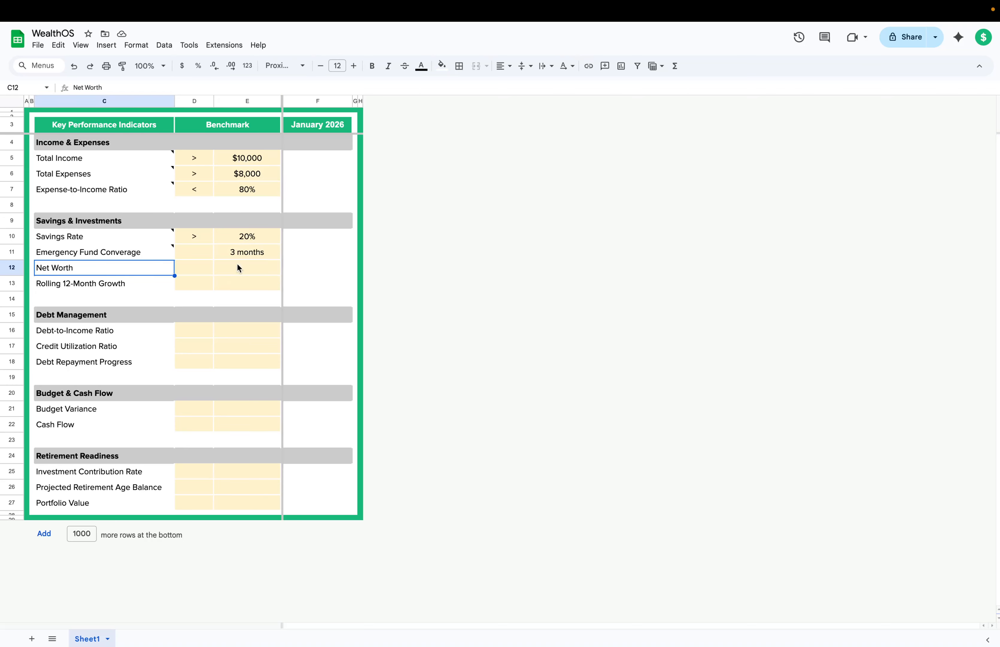
{"action": "left_click", "coordinate": [247, 255]}
{"action": "key", "text": "ctrl+c"}
{"action": "left_click", "coordinate": [246, 272]}
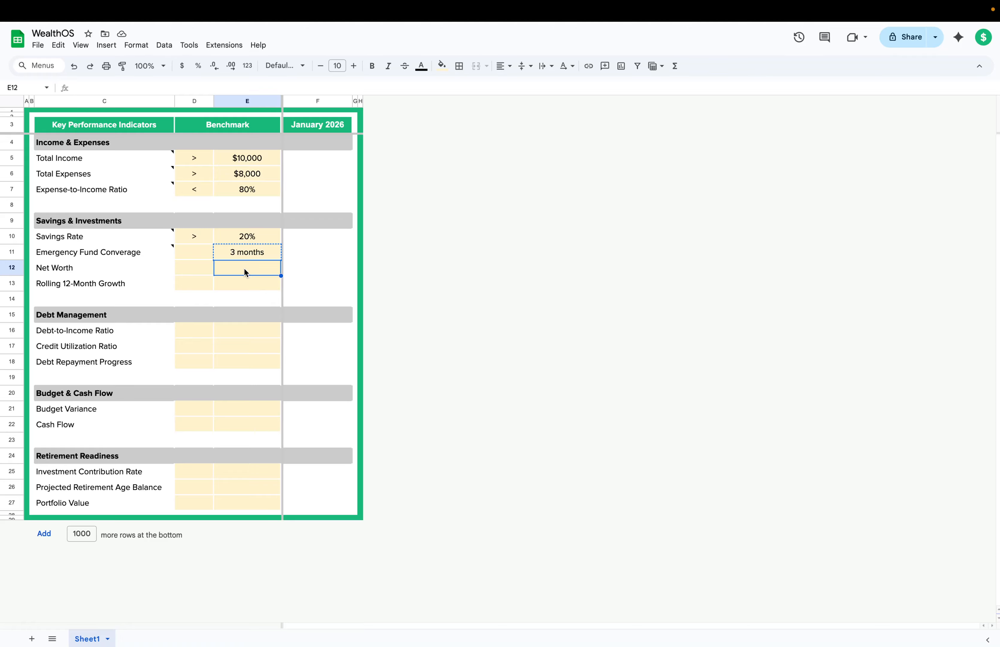
{"action": "type", "text": "Incrase"}
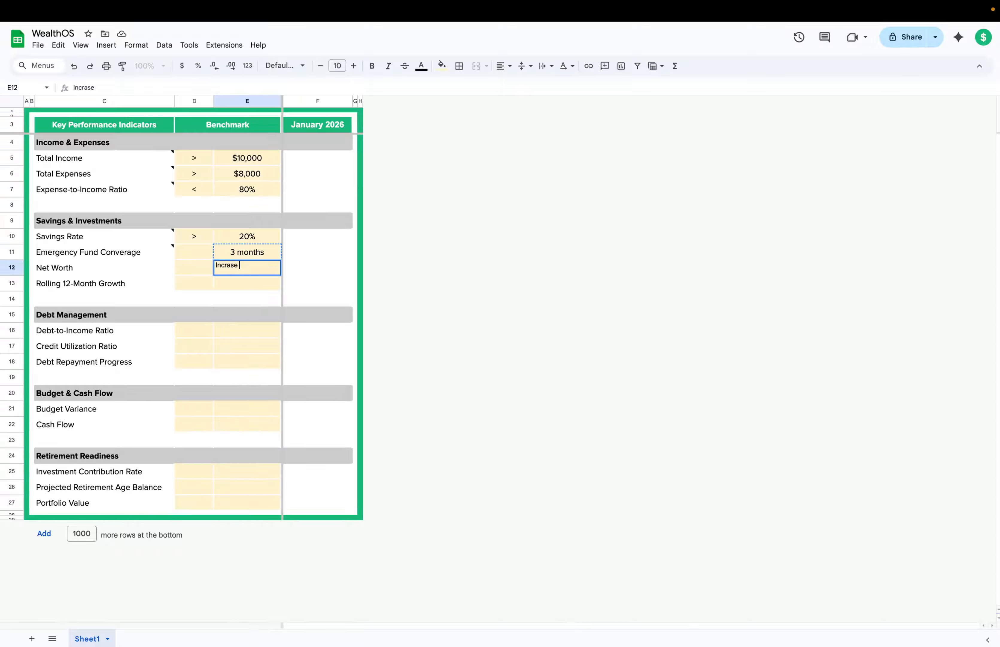
{"action": "key", "text": "BackSpace"}
{"action": "key", "text": "BackSpace"}
{"action": "key", "text": "BackSpace"}
{"action": "type", "text": "ease Monthly"}
Step: Copy the formatting of the Emergency Fund benchmark in E11 onto the Net Worth benchmark in E12
{"action": "left_click", "coordinate": [246, 254]}
{"action": "left_click", "coordinate": [233, 269]}
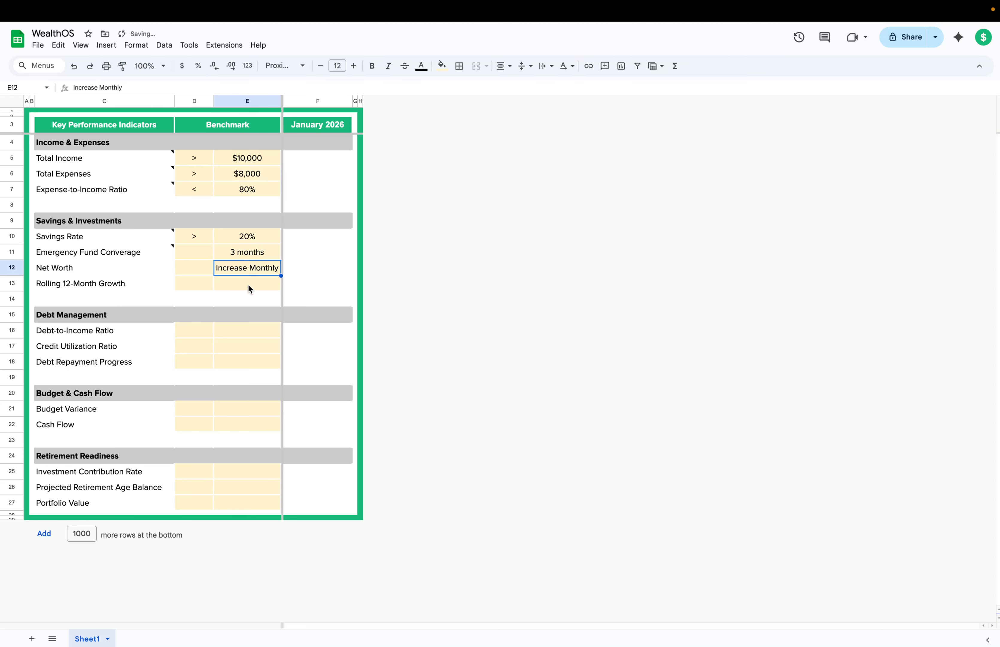
{"action": "left_click", "coordinate": [247, 284]}
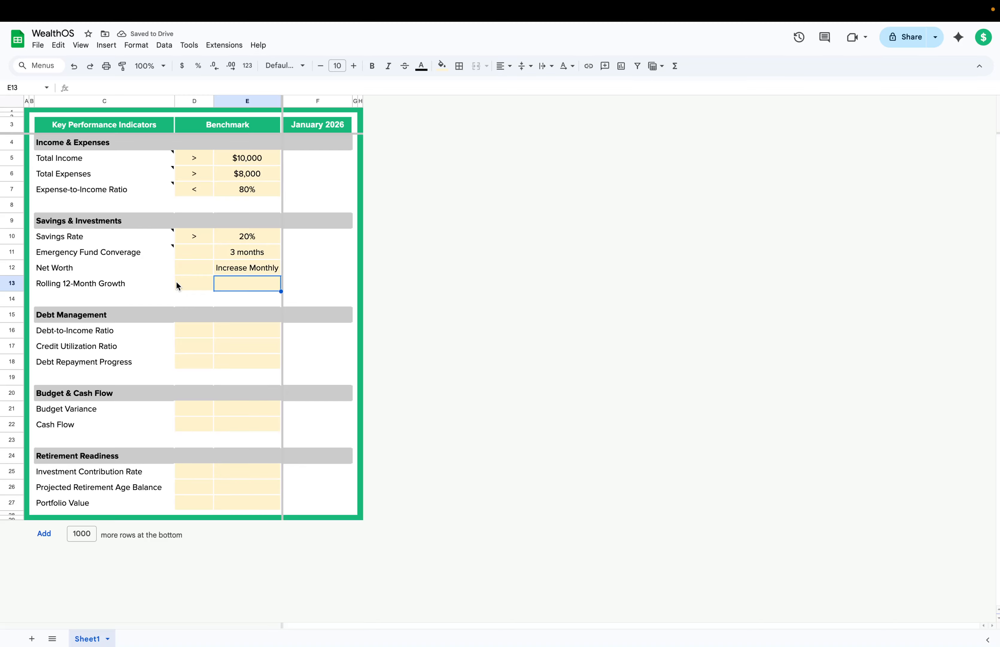
{"action": "mouse_move", "coordinate": [146, 254]}
{"action": "left_click", "coordinate": [269, 272]}
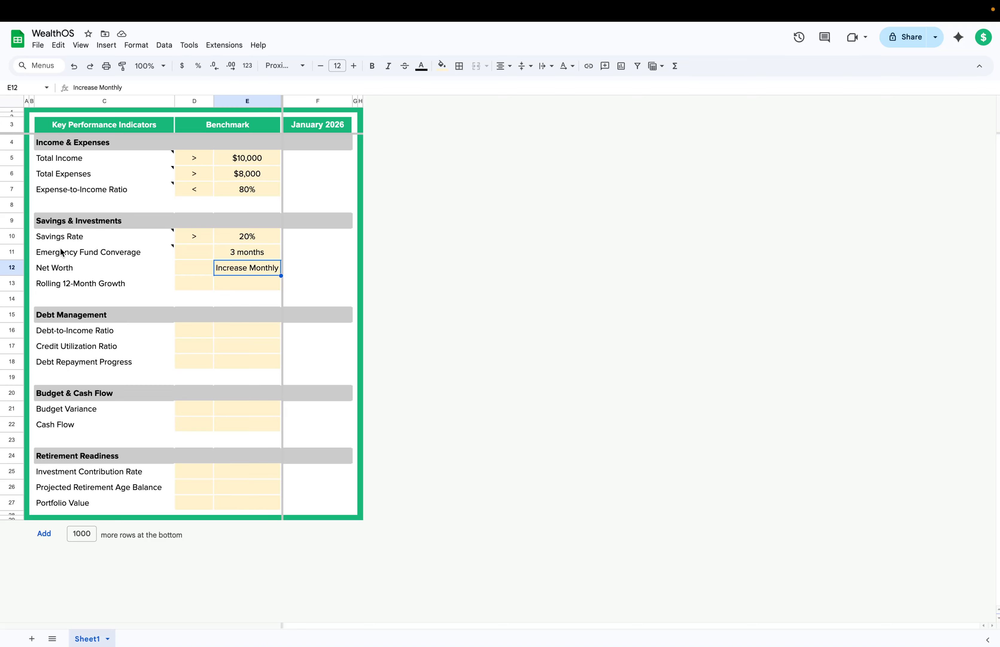
Step: Add a note to the Net Worth label giving Total Assets – Total Liabilities, "Goal: Increase over time." and "End of Month"
{"action": "left_click", "coordinate": [83, 265]}
{"action": "right_click", "coordinate": [85, 263]}
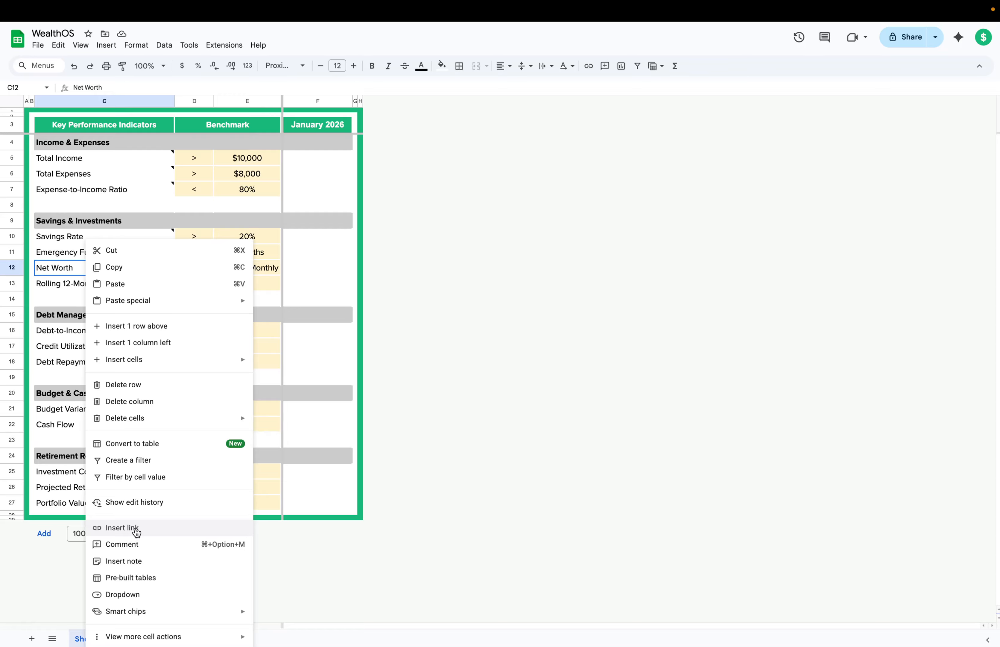
{"action": "left_click", "coordinate": [138, 563]}
{"action": "key", "text": "ctrl+v"}
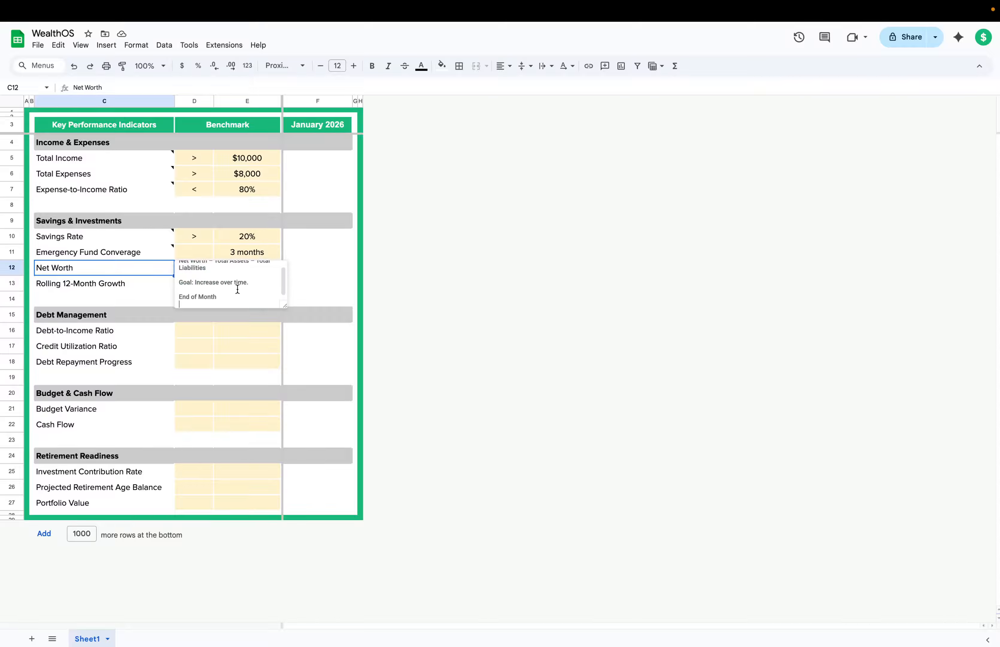
{"action": "scroll", "coordinate": [235, 286], "scroll_direction": "up", "scroll_amount": 2}
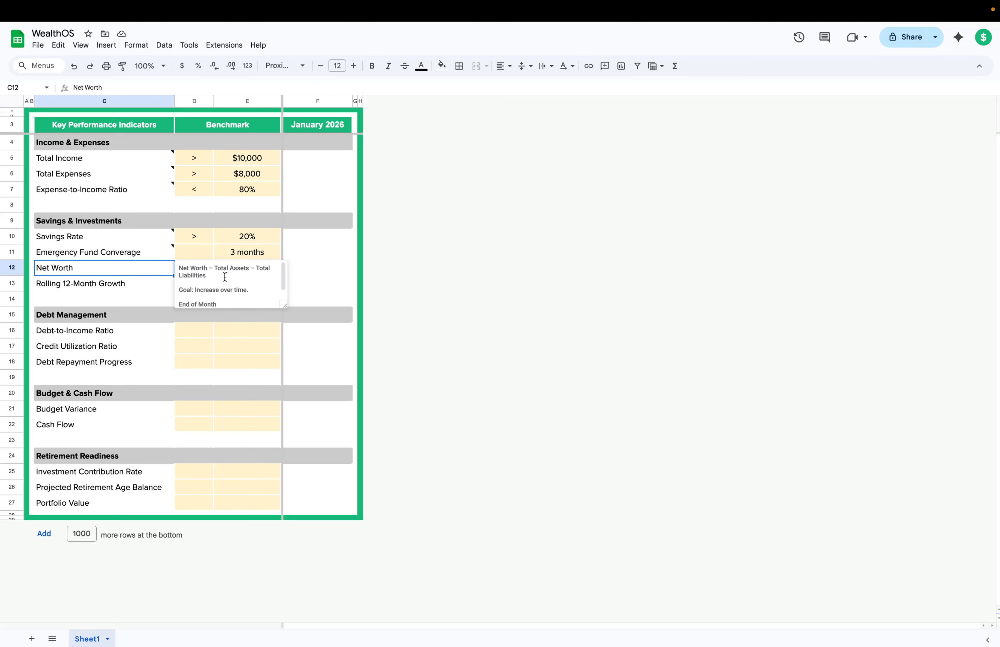
Step: Replace the dash after "Net Worth" in the Net Worth note's formula with an equals sign
{"action": "left_click", "coordinate": [213, 269]}
{"action": "key", "text": "BackSpace"}
{"action": "type", "text": "="}
{"action": "scroll", "coordinate": [241, 286], "scroll_direction": "down", "scroll_amount": 1}
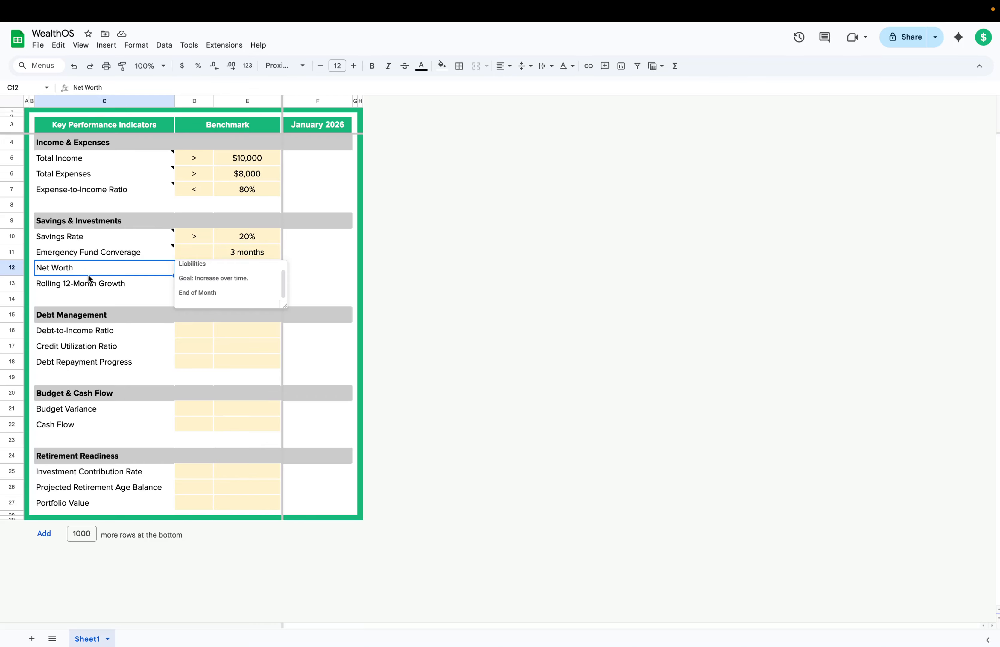
{"action": "left_click", "coordinate": [317, 118]}
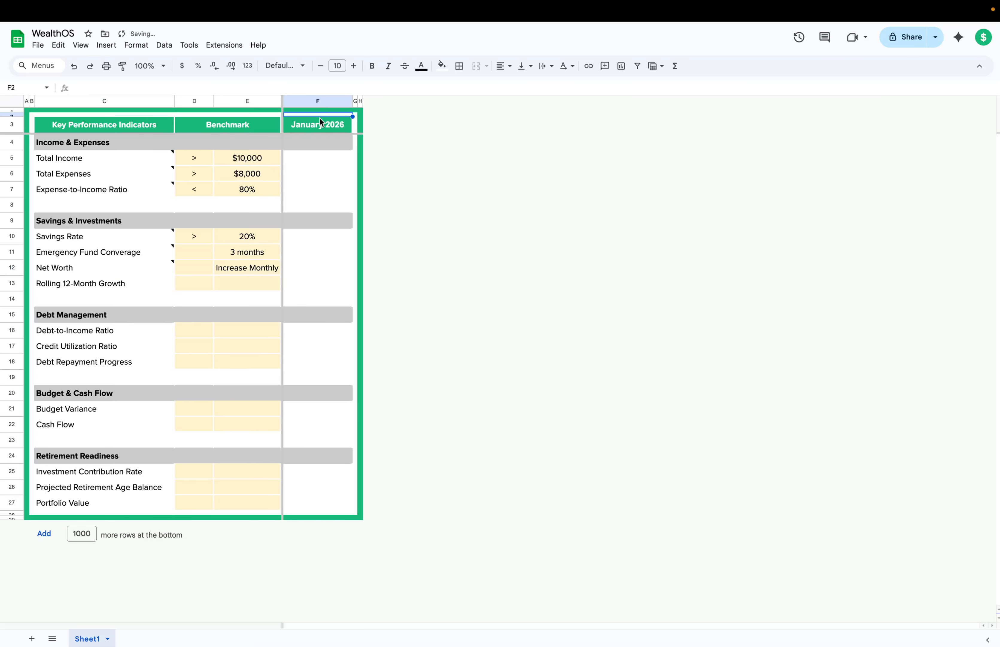
Step: Add a Rolling 12-Month Growth note with (Portfolio Value Today / Portfolio Value 12 Months Ago) - 1, a 5–10% annual growth goal and "End of Month"
{"action": "left_click", "coordinate": [312, 264]}
{"action": "left_click", "coordinate": [127, 287]}
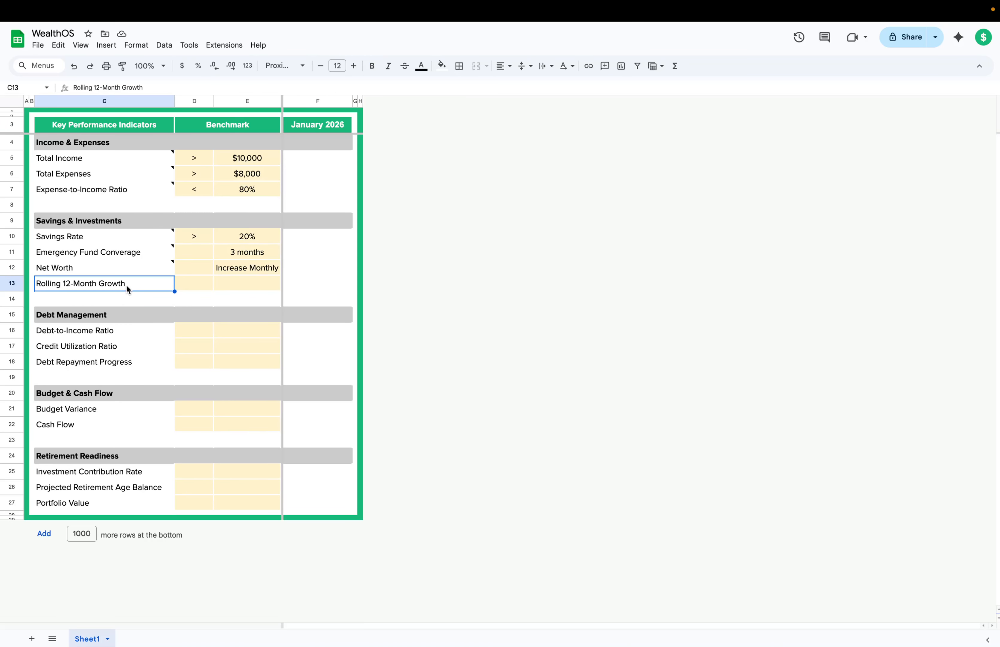
{"action": "left_click", "coordinate": [203, 284]}
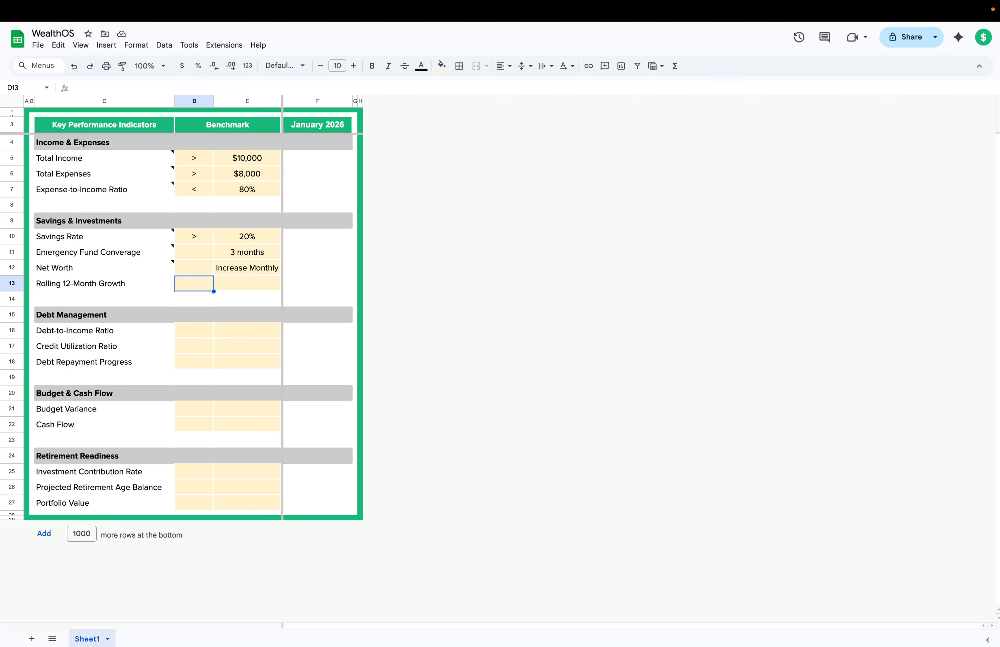
{"action": "right_click", "coordinate": [133, 282]}
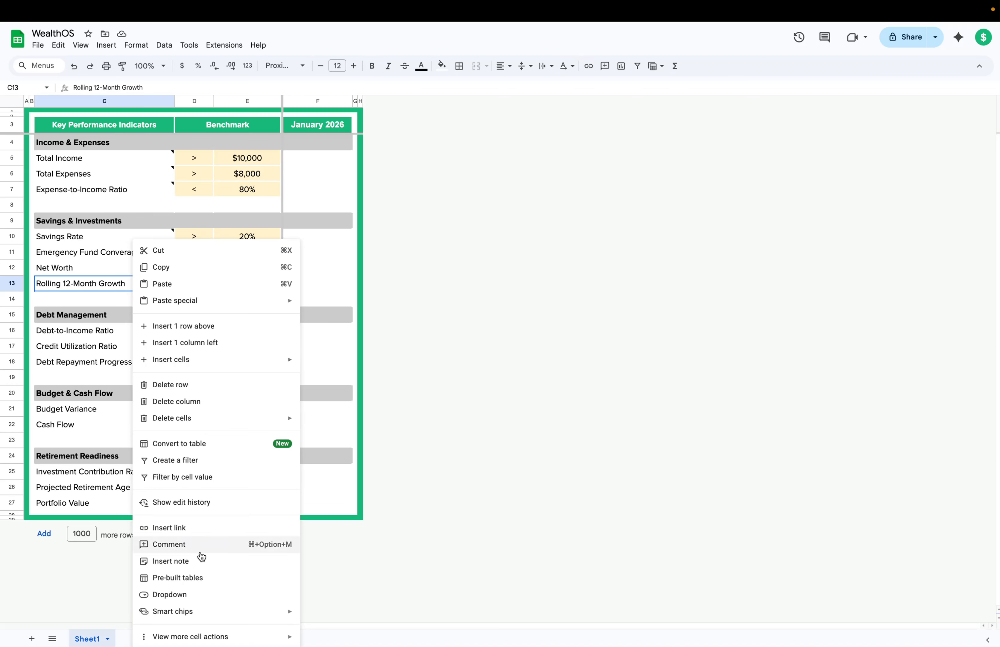
{"action": "left_click", "coordinate": [197, 562]}
{"action": "key", "text": "super+v"}
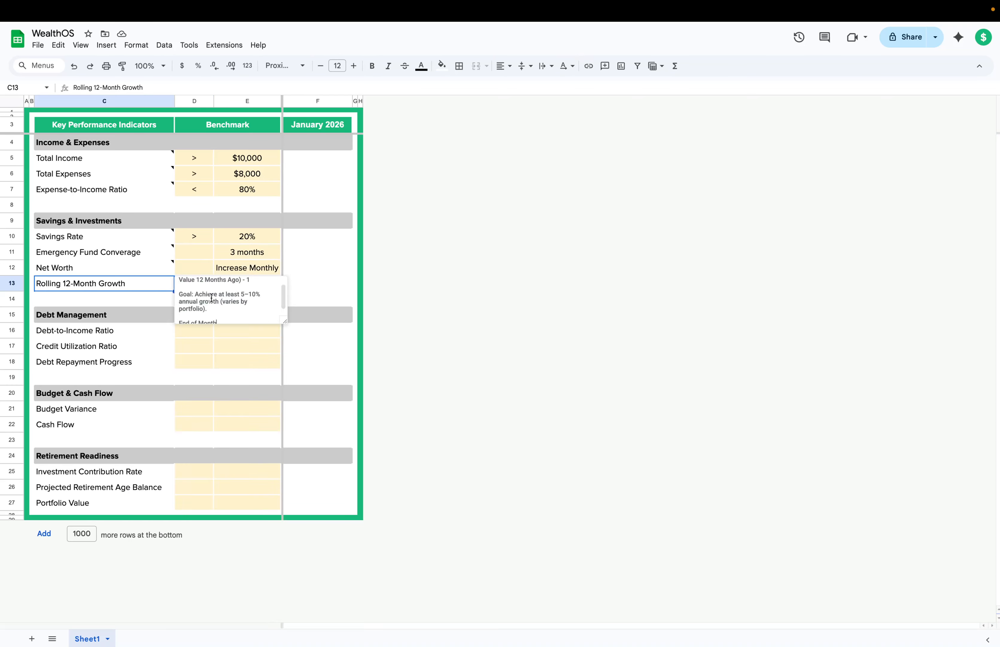
{"action": "scroll", "coordinate": [214, 297], "scroll_direction": "up", "scroll_amount": 1}
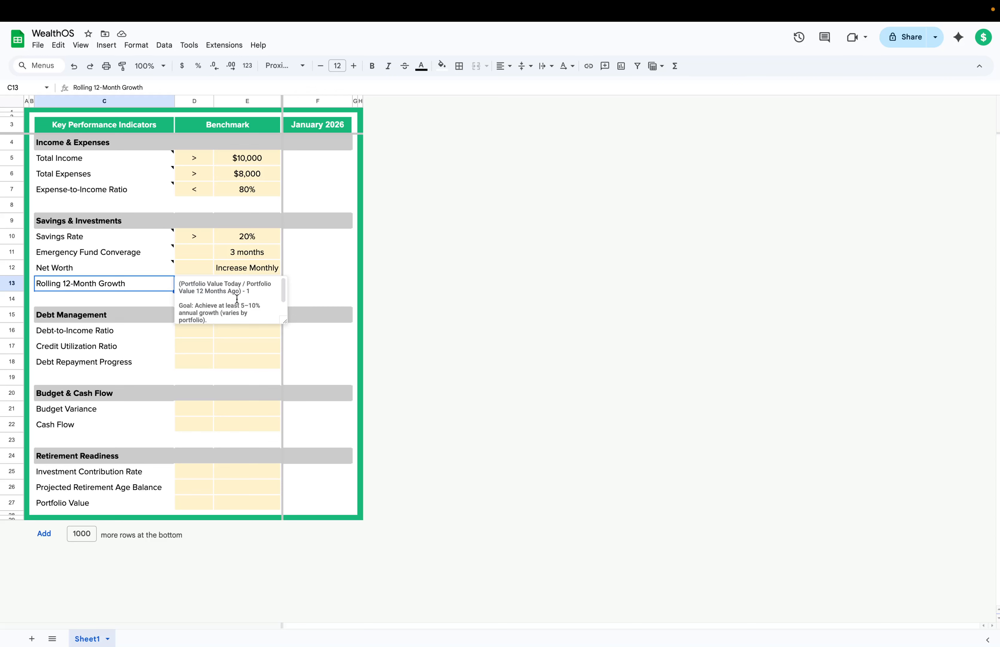
{"action": "scroll", "coordinate": [237, 299], "scroll_direction": "down", "scroll_amount": 1}
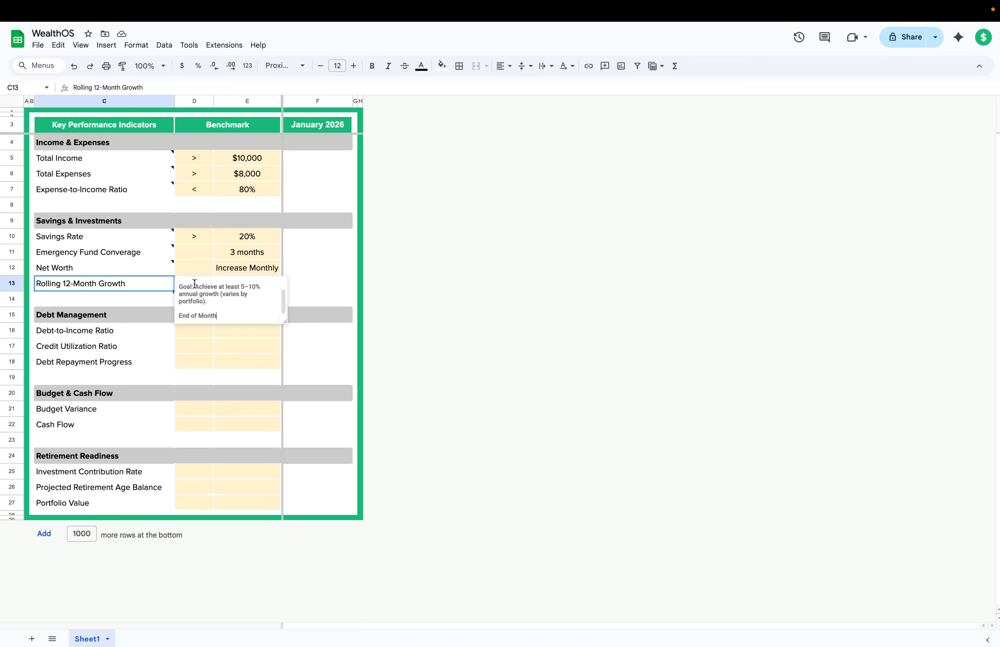
{"action": "left_click", "coordinate": [223, 284]}
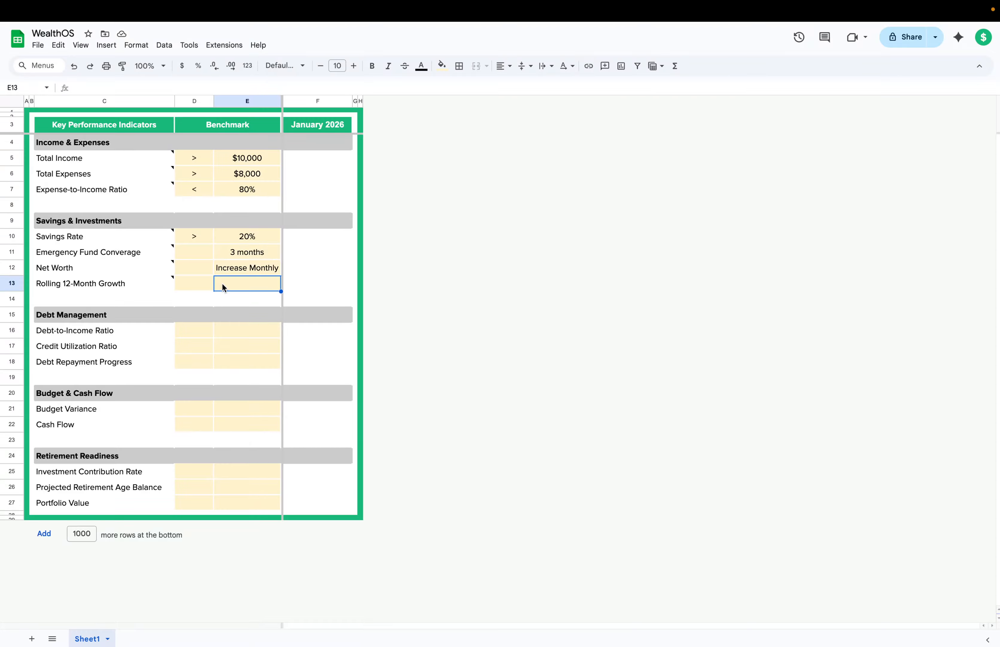
Step: Enter the Rolling 12-Month Growth benchmark with the > operator in D13 and 10% in E13
{"action": "left_click", "coordinate": [196, 288]}
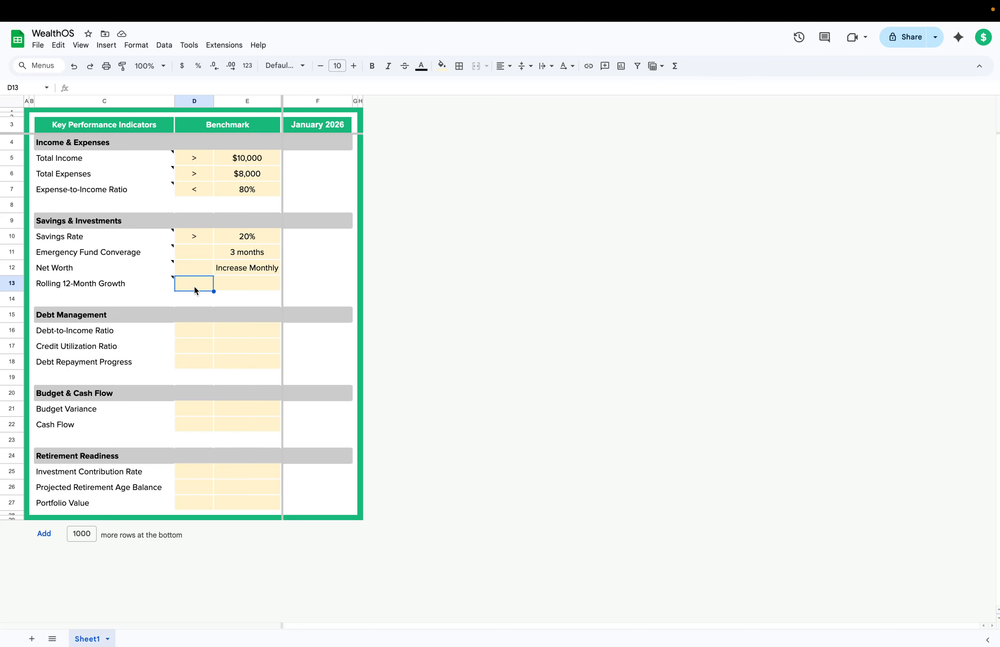
{"action": "type", "text": ">"}
{"action": "key", "text": "Tab"}
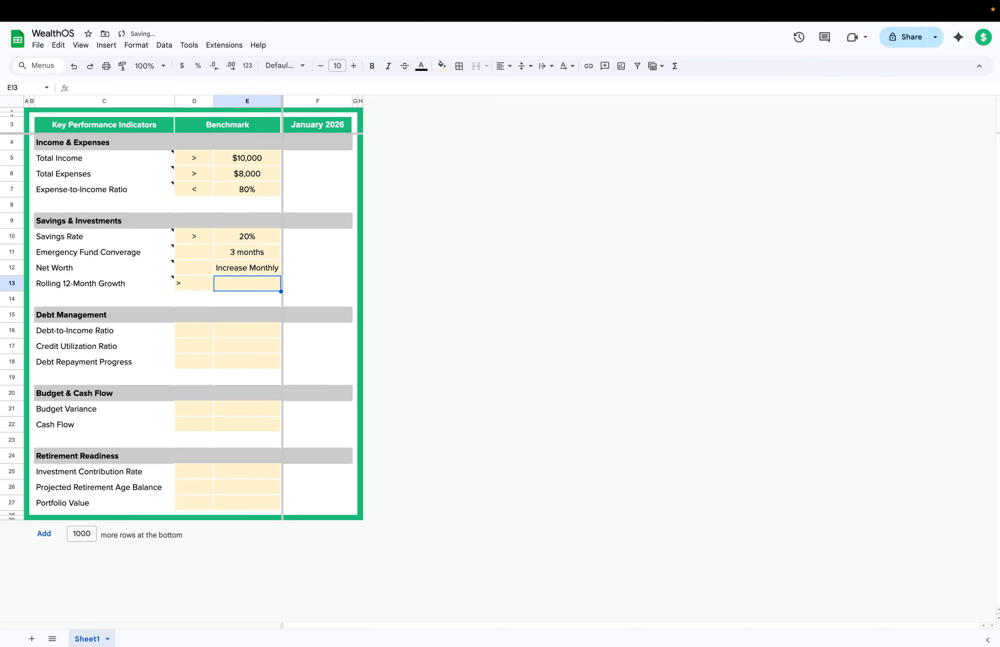
{"action": "type", "text": "10%"}
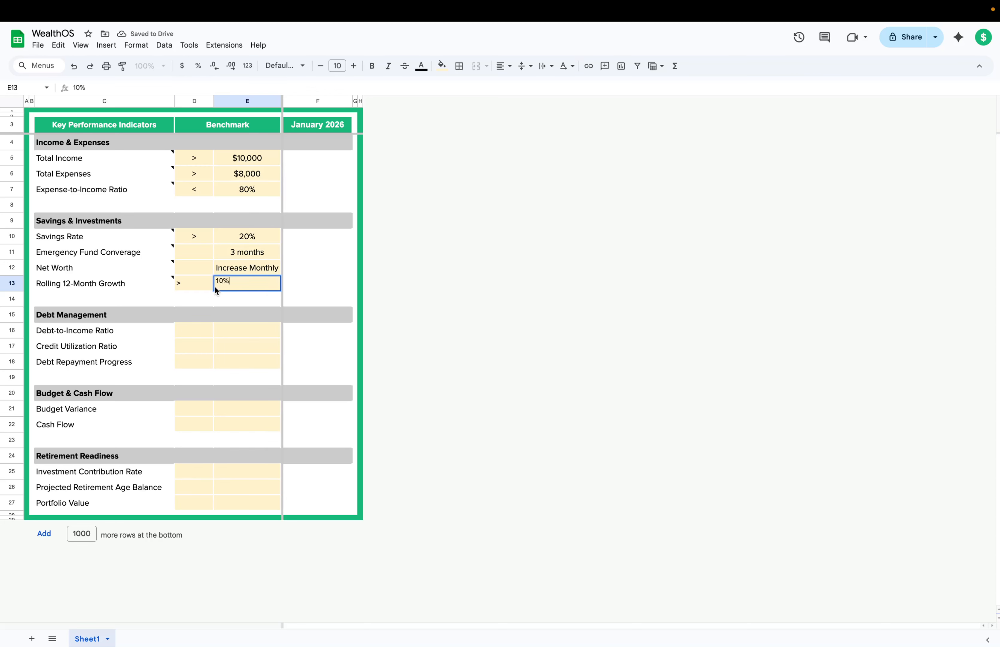
Step: Copy the formatting of the Savings Rate benchmark cells onto the Rolling 12-Month Growth benchmark cells
{"action": "left_click_drag", "start_coordinate": [242, 240], "coordinate": [192, 239]}
{"action": "left_click", "coordinate": [122, 66]}
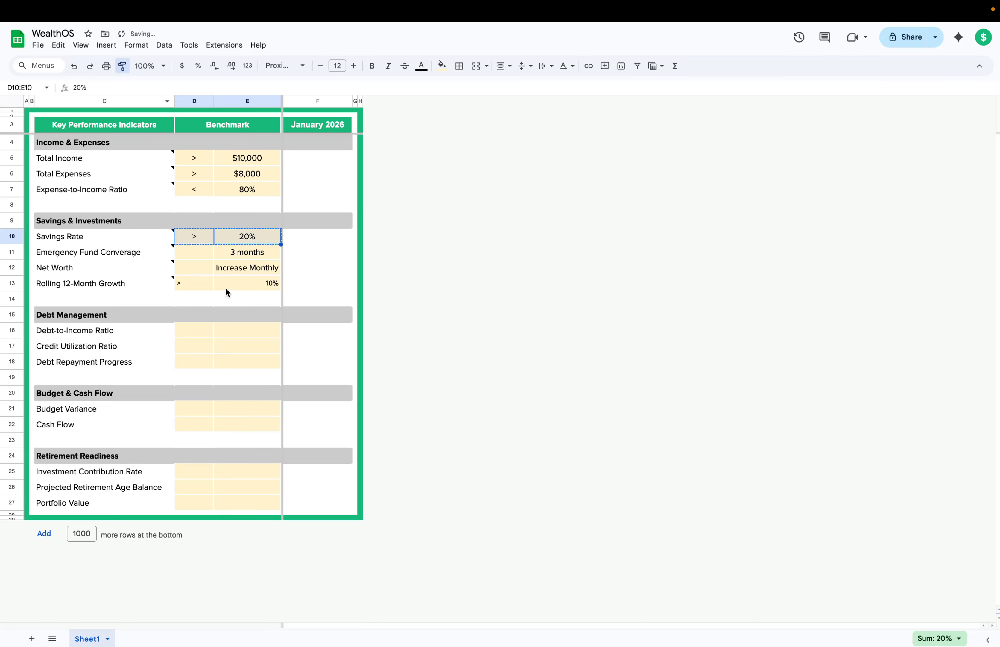
{"action": "left_click_drag", "start_coordinate": [226, 289], "coordinate": [194, 286]}
{"action": "left_click", "coordinate": [221, 362]}
{"action": "left_click", "coordinate": [197, 331]}
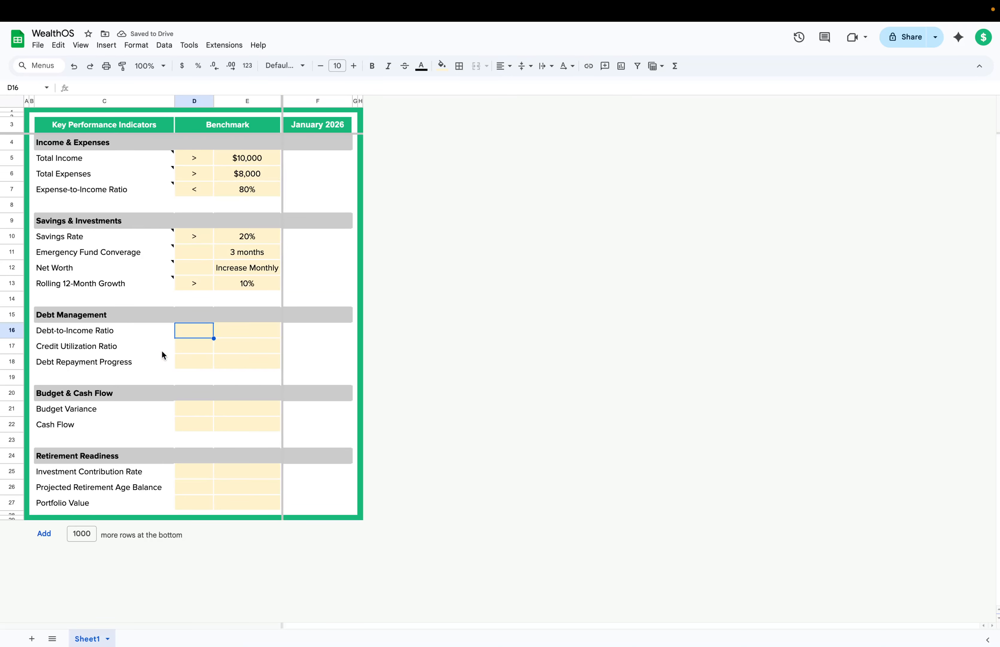
{"action": "left_click", "coordinate": [208, 294]}
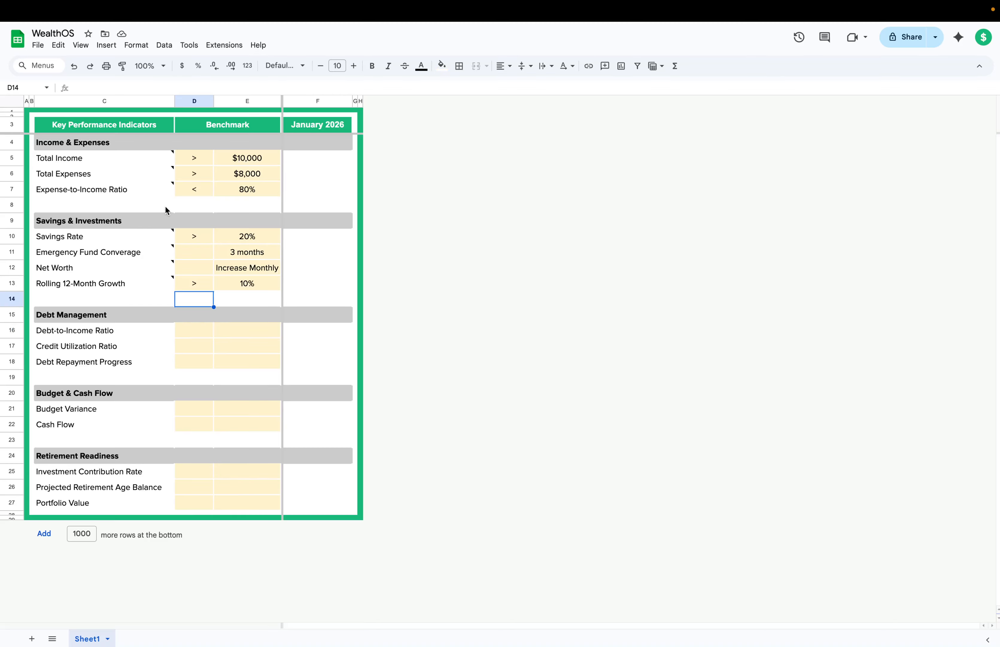
{"action": "left_click_drag", "start_coordinate": [170, 210], "coordinate": [269, 206]}
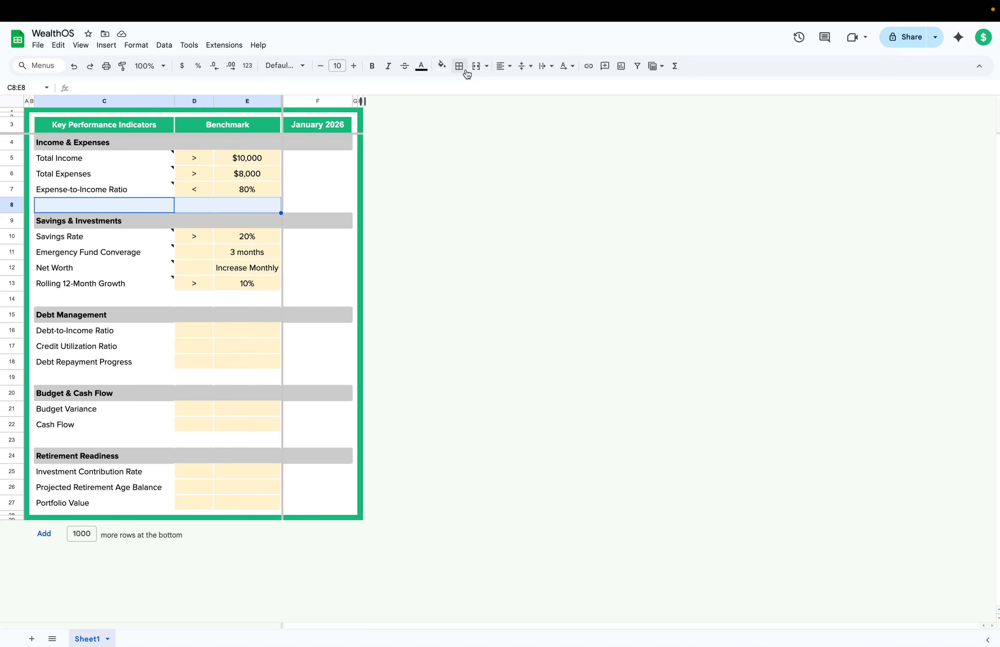
{"action": "left_click", "coordinate": [236, 336]}
{"action": "left_click", "coordinate": [180, 328]}
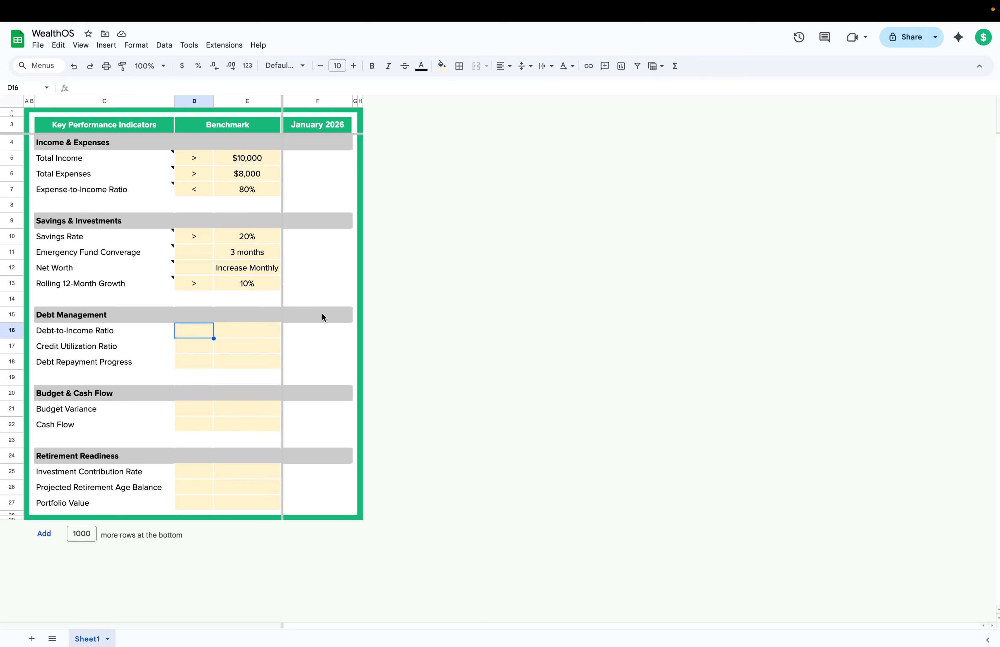
Step: Add a Debt-to-Income Ratio note with (Total Monthly Debt Payments ÷ Monthly Income) × 100 and "Goal: Below 36% for financial stability."
{"action": "right_click", "coordinate": [126, 330]}
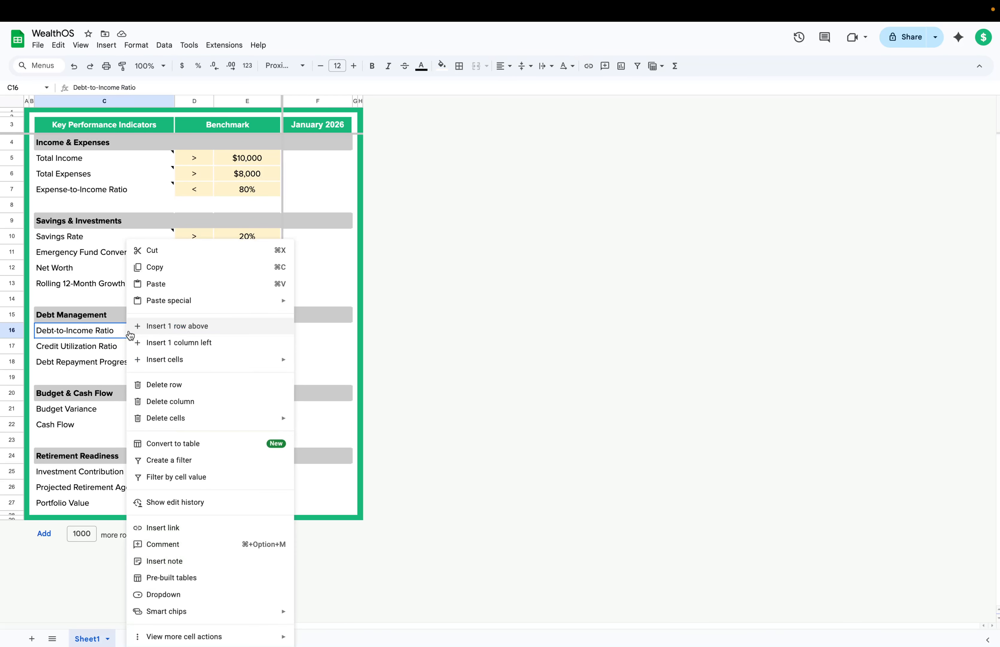
{"action": "left_click", "coordinate": [168, 561]}
{"action": "scroll", "coordinate": [232, 342], "scroll_direction": "down", "scroll_amount": 1}
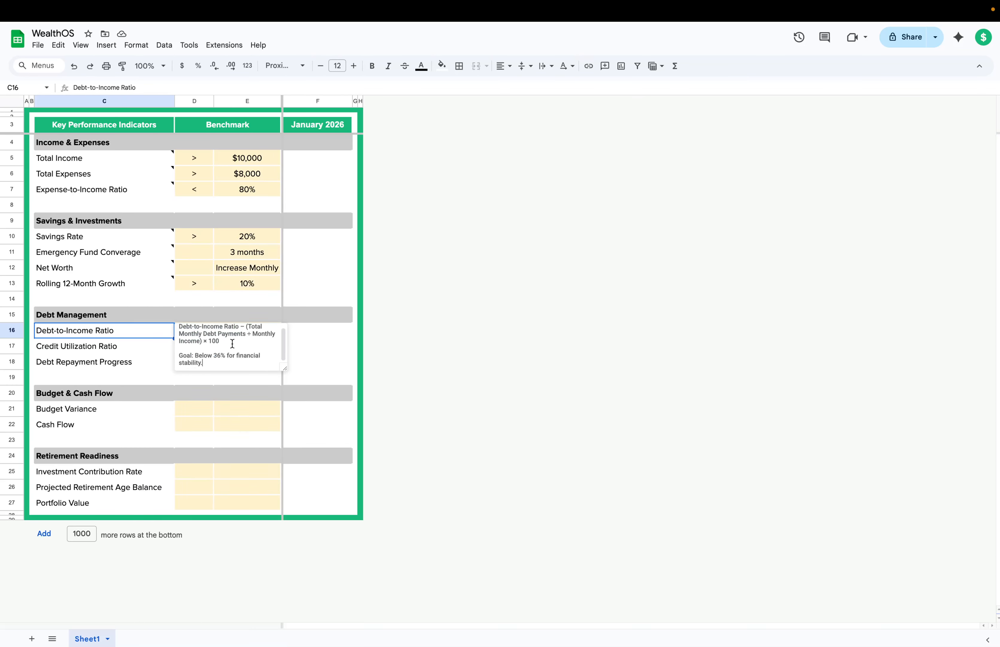
{"action": "scroll", "coordinate": [232, 346], "scroll_direction": "up", "scroll_amount": 1}
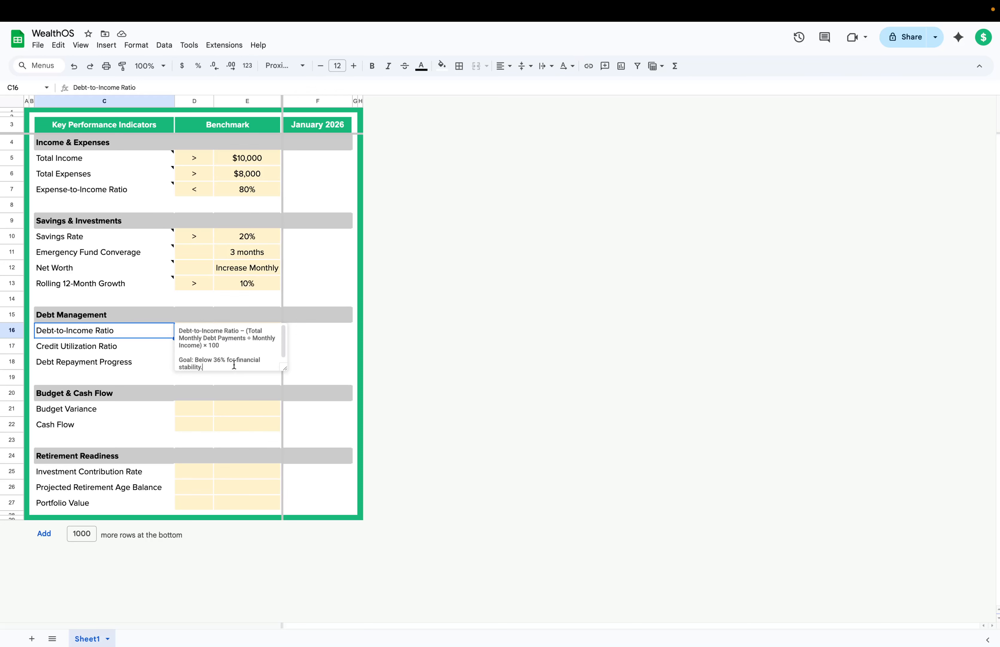
{"action": "left_click", "coordinate": [164, 348]}
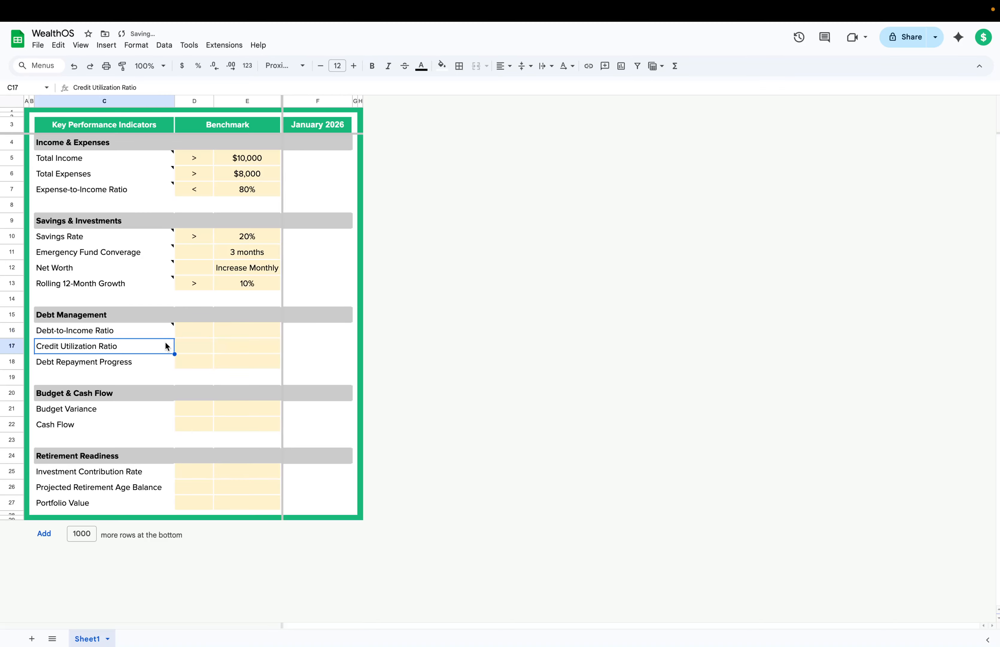
{"action": "left_click", "coordinate": [167, 335]}
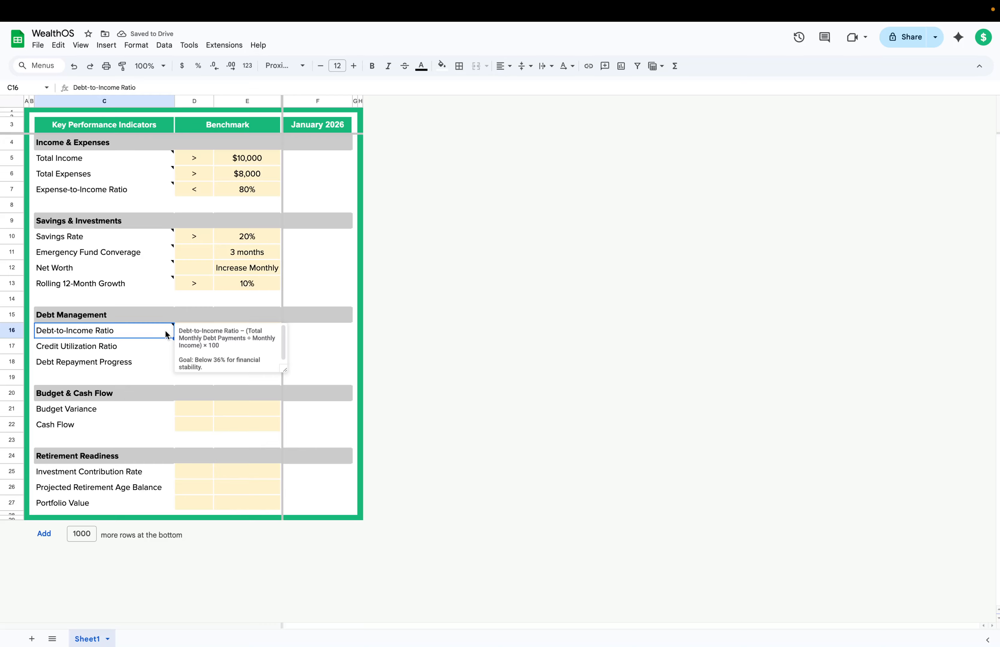
{"action": "double_click", "coordinate": [217, 360]}
{"action": "left_click", "coordinate": [92, 330]}
Step: Enter the Debt-to-Income Ratio benchmark with the < operator in D16 and 36% in E16
{"action": "left_click", "coordinate": [194, 329]}
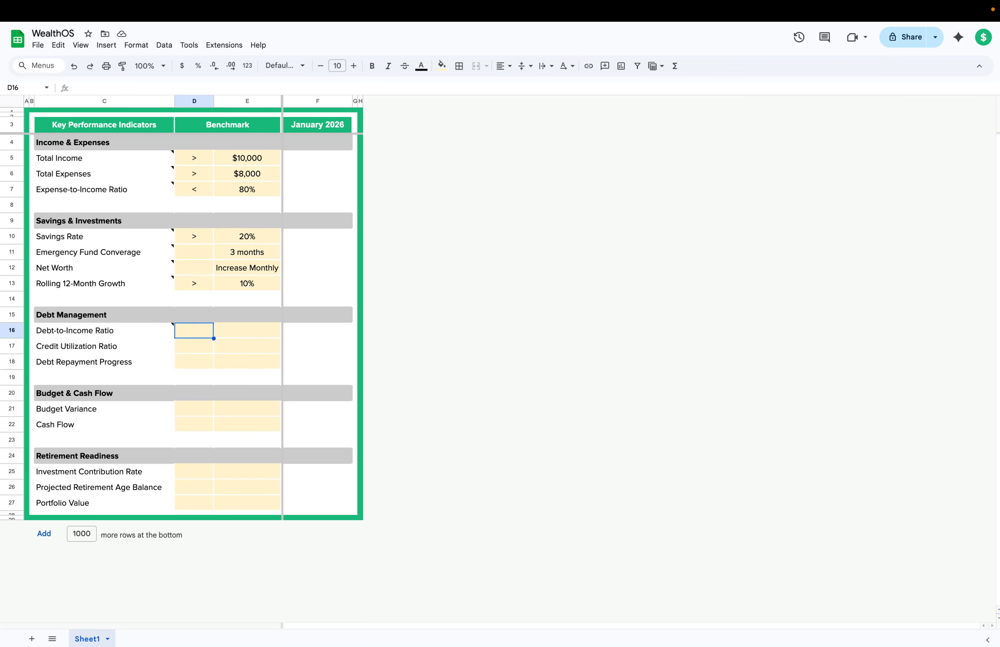
{"action": "type", "text": "<"}
{"action": "key", "text": "Tab"}
{"action": "type", "text": "436"}
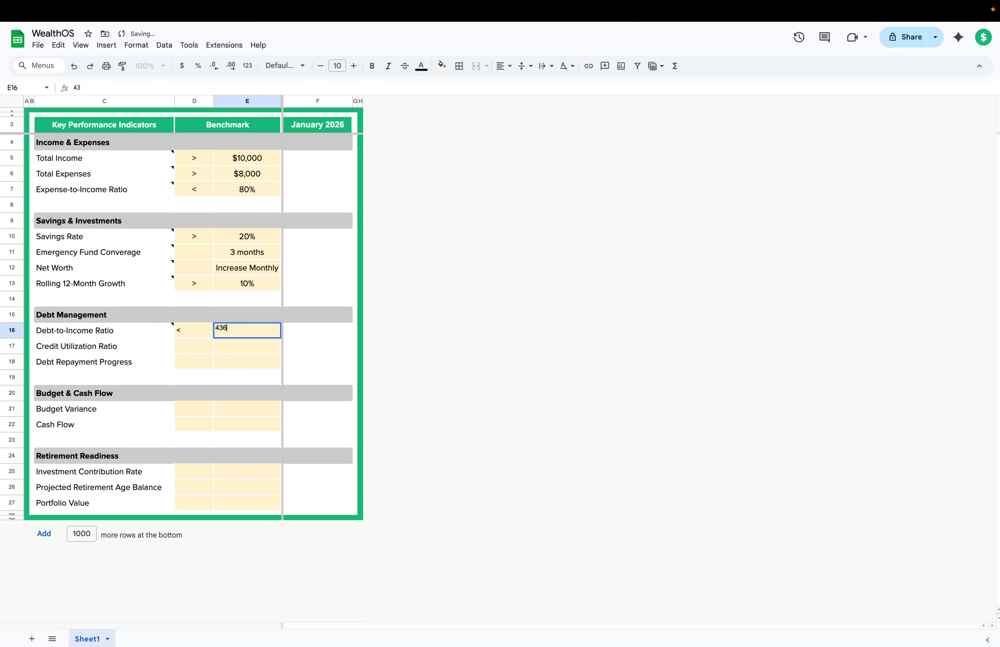
{"action": "key", "text": "BackSpace"}
{"action": "key", "text": "BackSpace"}
{"action": "key", "text": "BackSpace"}
{"action": "type", "text": "36%"}
Step: Copy the formatting of the Rolling 12-Month Growth benchmark cells onto the Debt-to-Income Ratio benchmark cells
{"action": "left_click_drag", "start_coordinate": [205, 288], "coordinate": [256, 288]}
{"action": "left_click", "coordinate": [122, 66]}
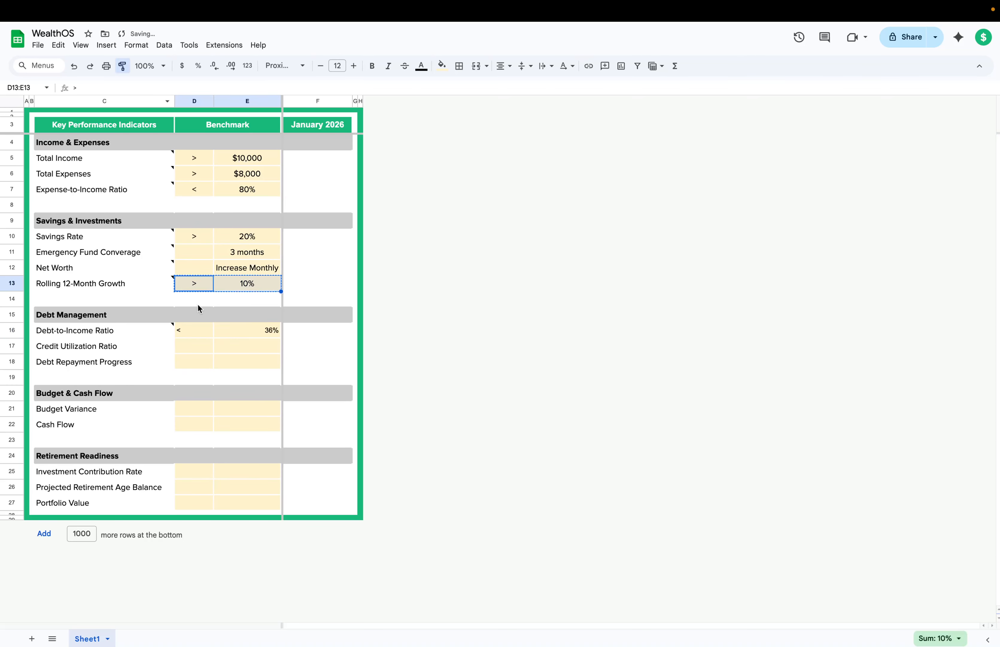
{"action": "left_click_drag", "start_coordinate": [194, 330], "coordinate": [229, 332]}
{"action": "left_click", "coordinate": [197, 344]}
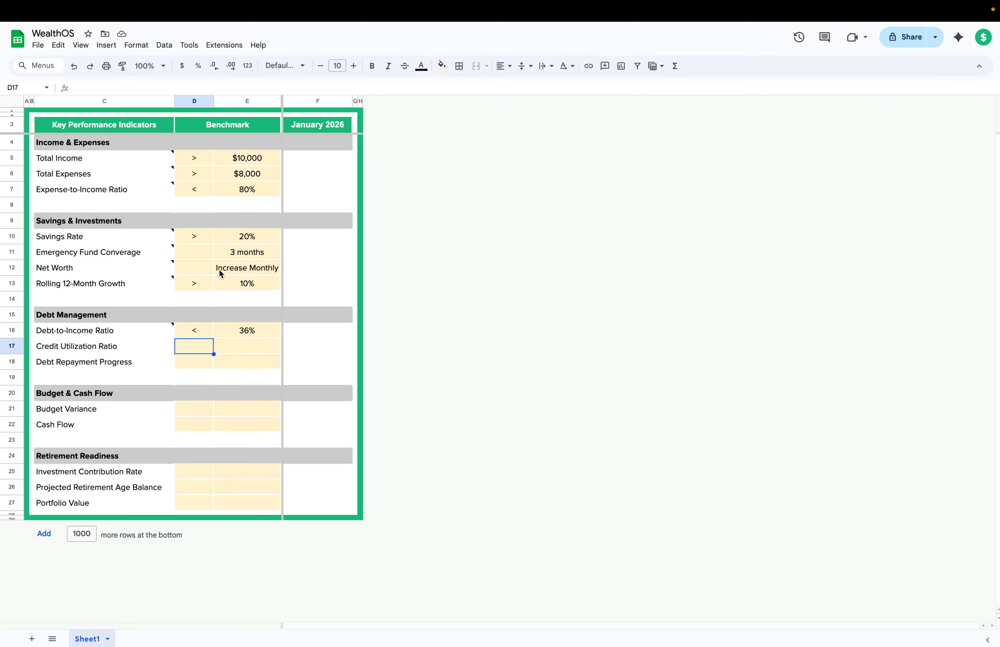
Step: Add a Credit Utilization Ratio note with (Total Credit Card Balance ÷ Total Credit Limit) × 100 and "Goal: Below 30% for a strong credit score."
{"action": "left_click", "coordinate": [142, 343]}
{"action": "right_click", "coordinate": [142, 343]}
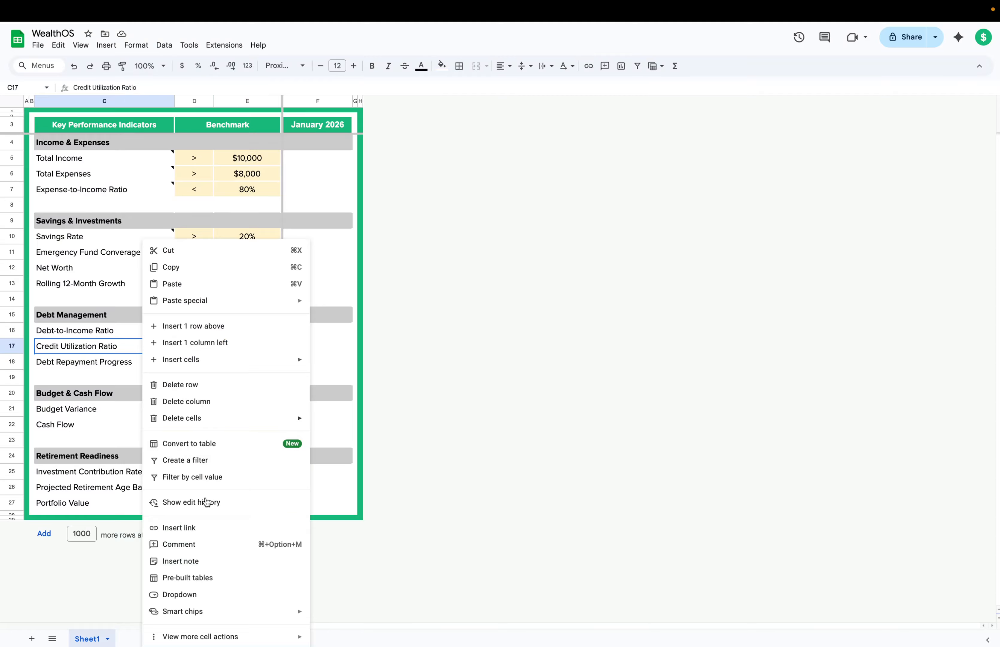
{"action": "left_click", "coordinate": [217, 560]}
{"action": "type", "text": "Credit Utilization Ratio – (Total Credit Card Balance ÷ Total Credit Limit) × 100  Goal: Below 30% for a strong credit score."}
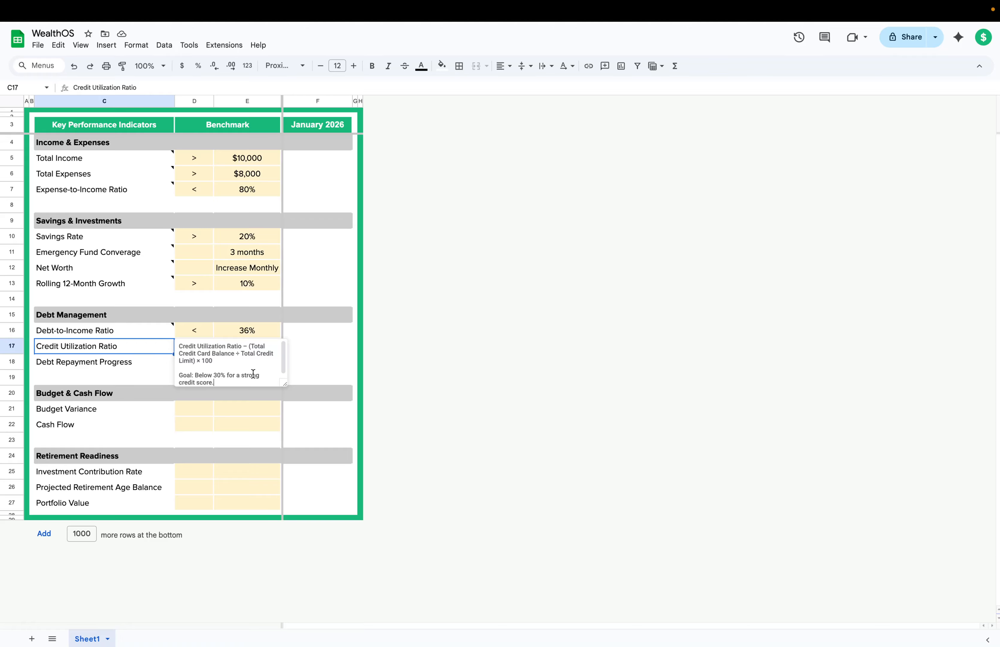
{"action": "scroll", "coordinate": [254, 373], "scroll_direction": "down", "scroll_amount": 1}
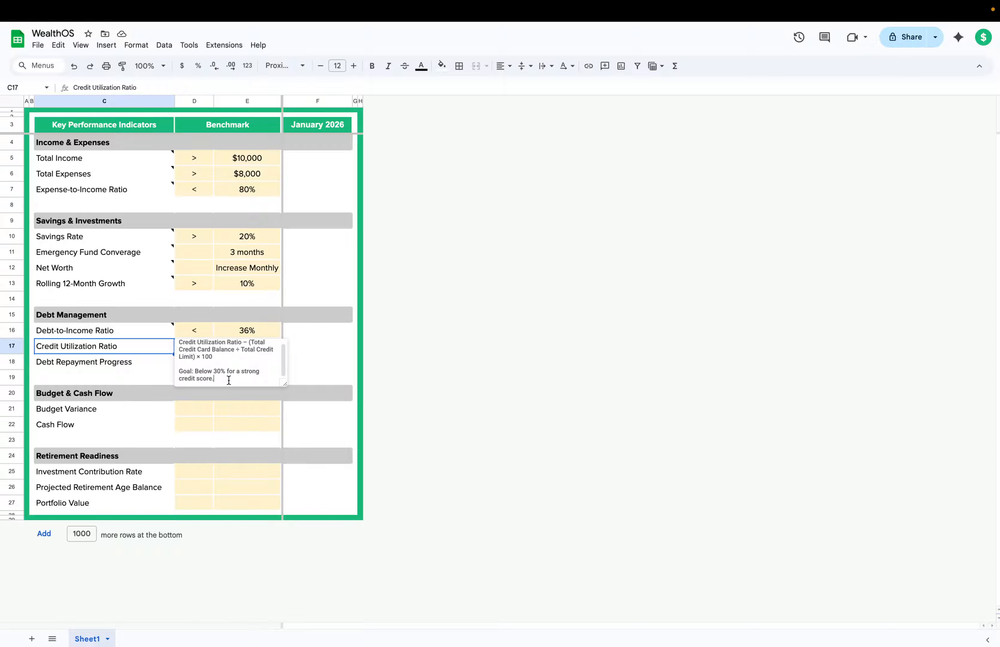
{"action": "left_click", "coordinate": [150, 349]}
Step: Enter the Credit Utilization Ratio benchmark with the < operator in D17 and 30% in E17
{"action": "left_click", "coordinate": [197, 346]}
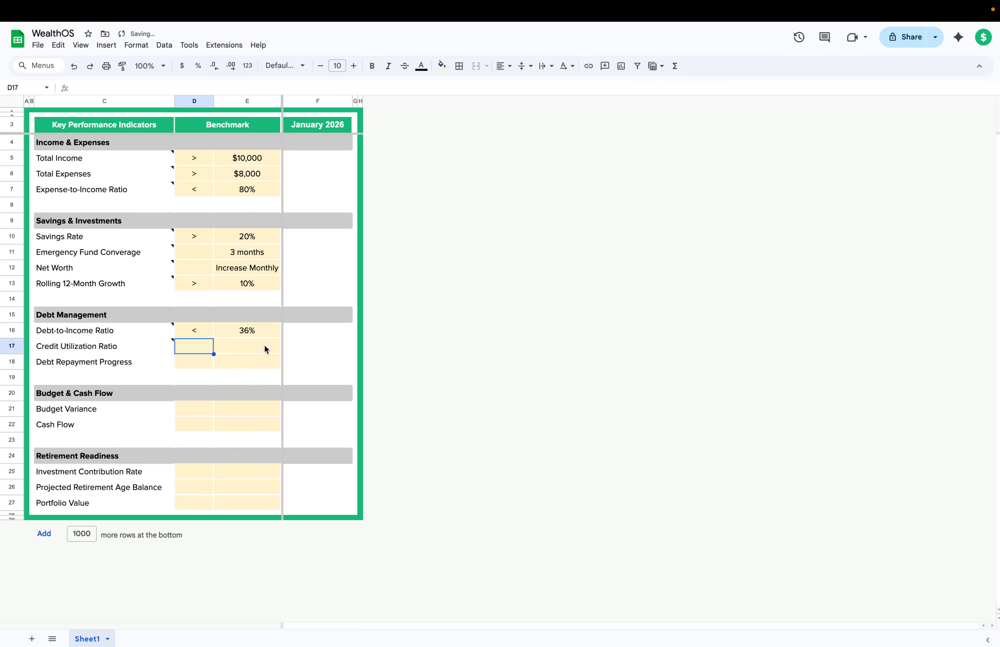
{"action": "type", "text": "<"}
{"action": "left_click", "coordinate": [265, 348]}
{"action": "left_click", "coordinate": [191, 349]}
{"action": "left_click", "coordinate": [240, 349]}
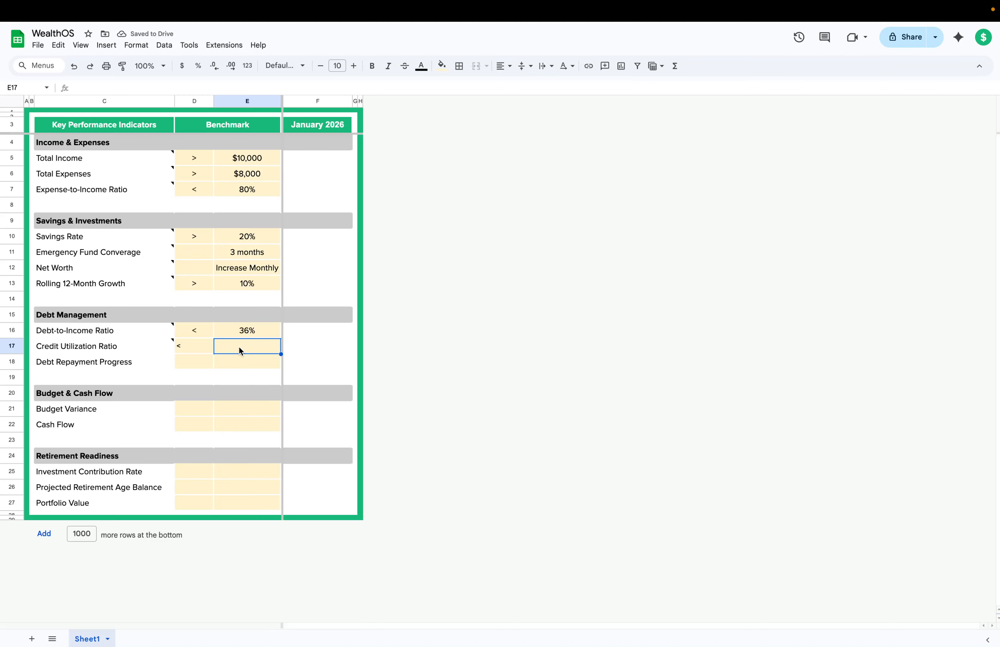
{"action": "left_click", "coordinate": [91, 349]}
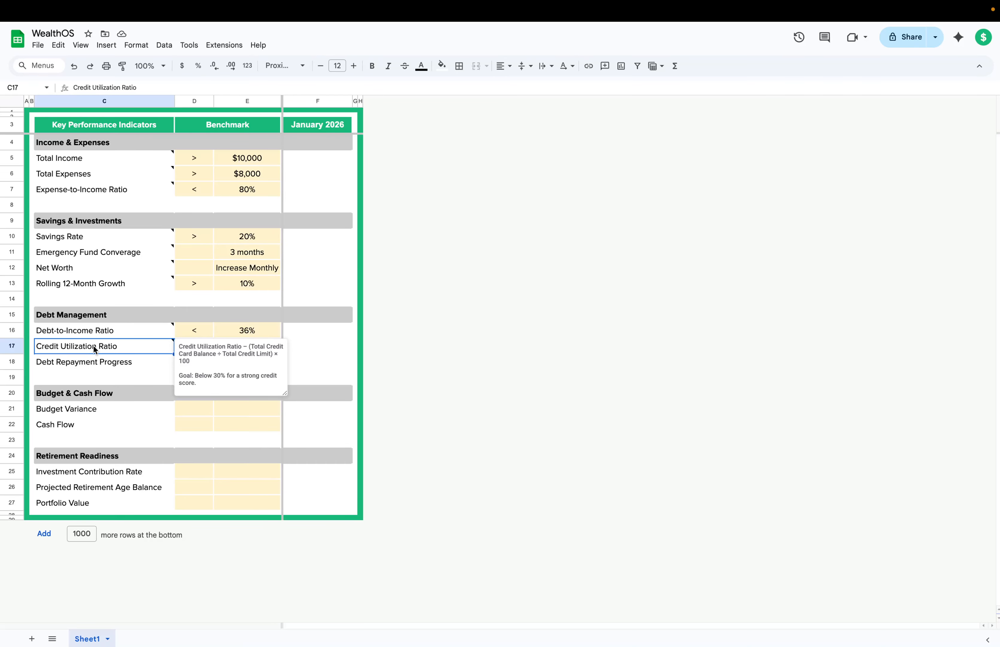
{"action": "left_click", "coordinate": [246, 349]}
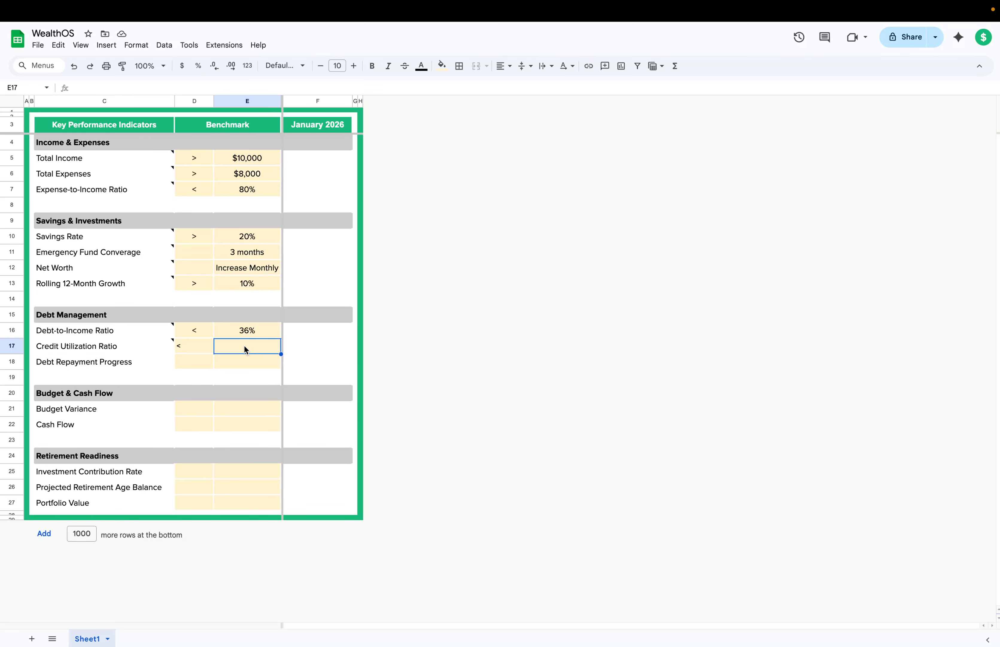
{"action": "type", "text": "30%"}
Step: Copy the formatting of the Debt-to-Income Ratio benchmark cells onto the Credit Utilization Ratio benchmark cells
{"action": "left_click_drag", "start_coordinate": [202, 334], "coordinate": [260, 332]}
{"action": "left_click", "coordinate": [123, 65]}
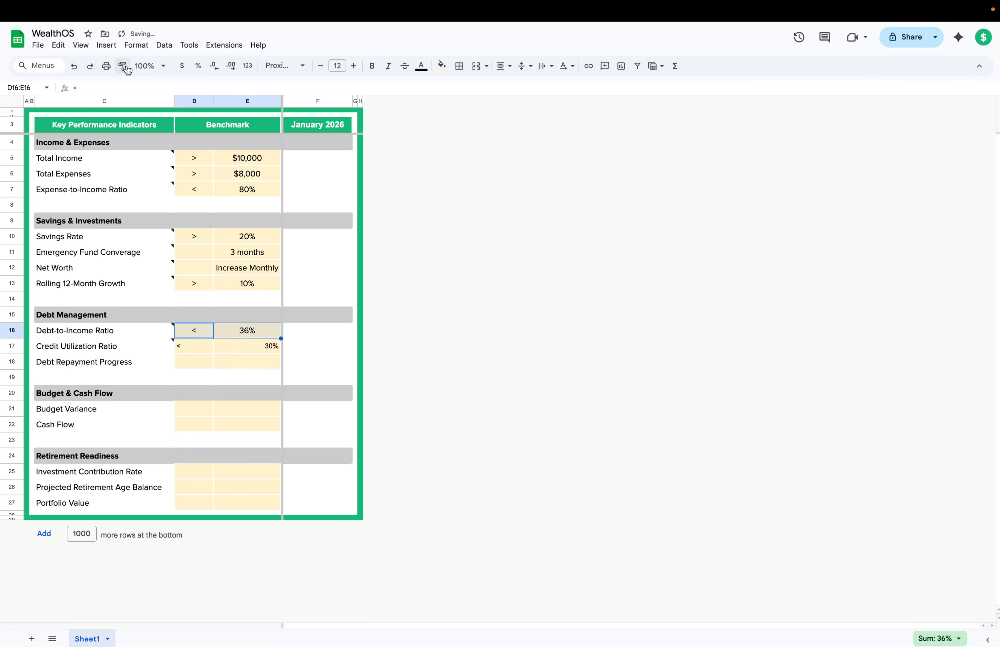
{"action": "left_click", "coordinate": [189, 346]}
{"action": "left_click", "coordinate": [218, 362]}
{"action": "left_click", "coordinate": [199, 346]}
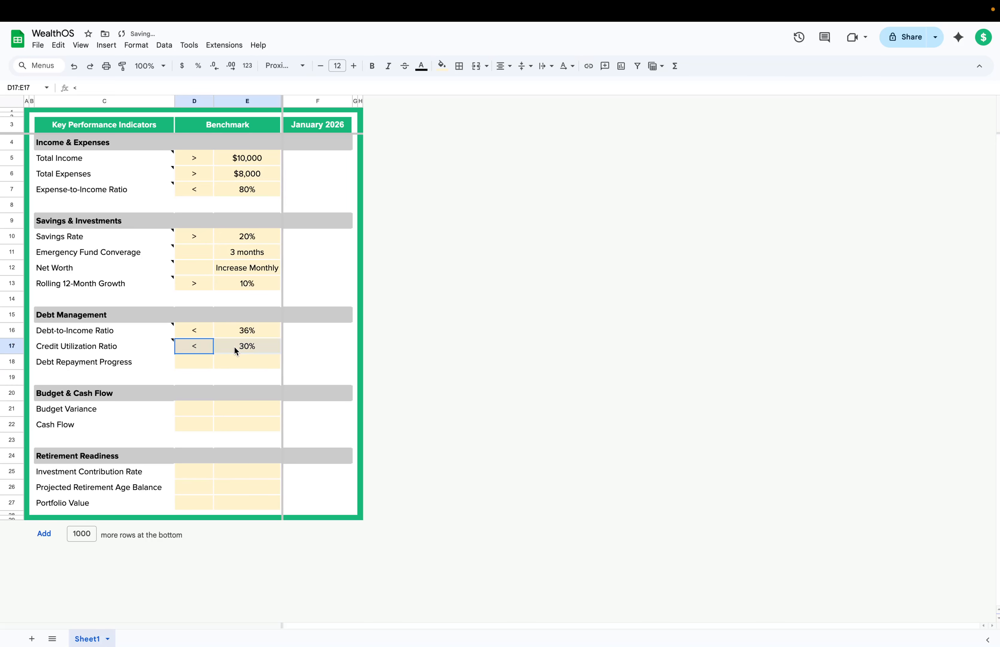
{"action": "left_click", "coordinate": [234, 366]}
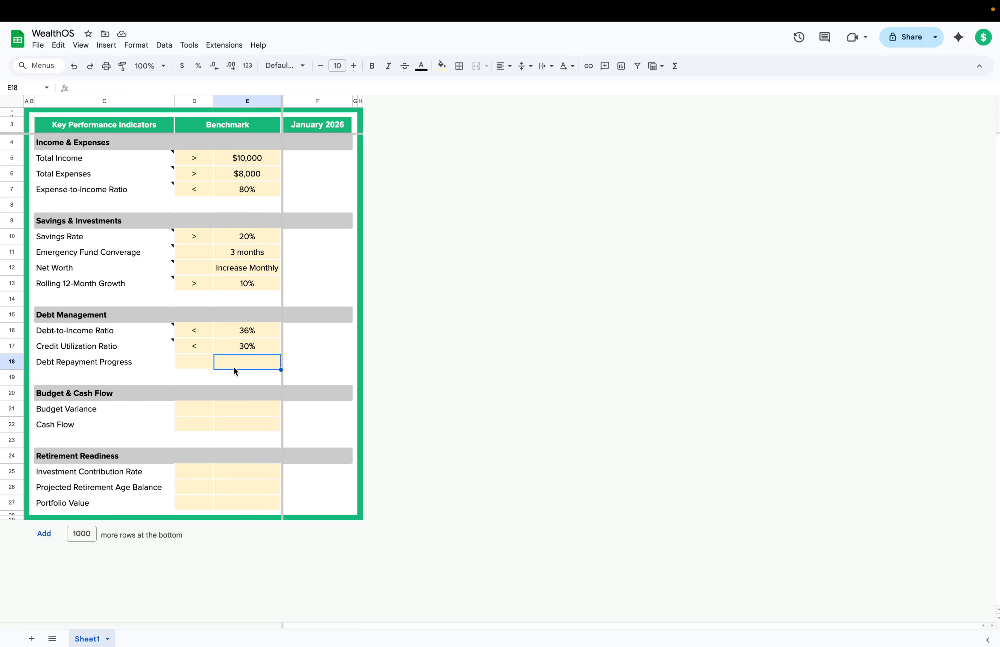
{"action": "left_click", "coordinate": [200, 346]}
{"action": "left_click", "coordinate": [218, 347]}
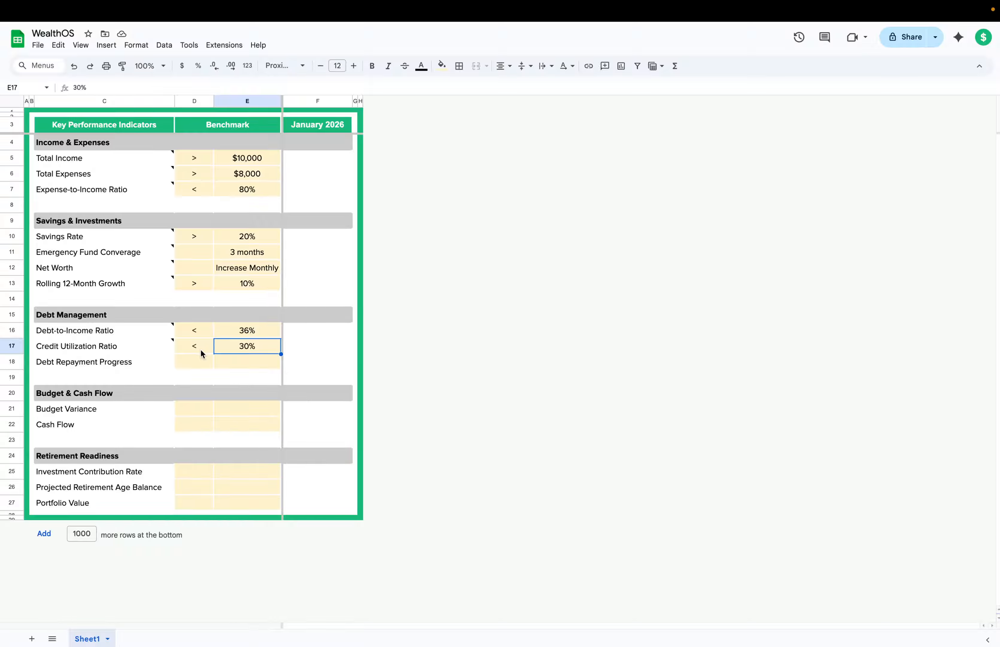
{"action": "left_click", "coordinate": [198, 363]}
Step: Add a Debt Repayment Progress note with (Debt Paid Off ÷ Total Debt) × 100 and "Goal: Consistently reducing debt."
{"action": "left_click", "coordinate": [96, 364]}
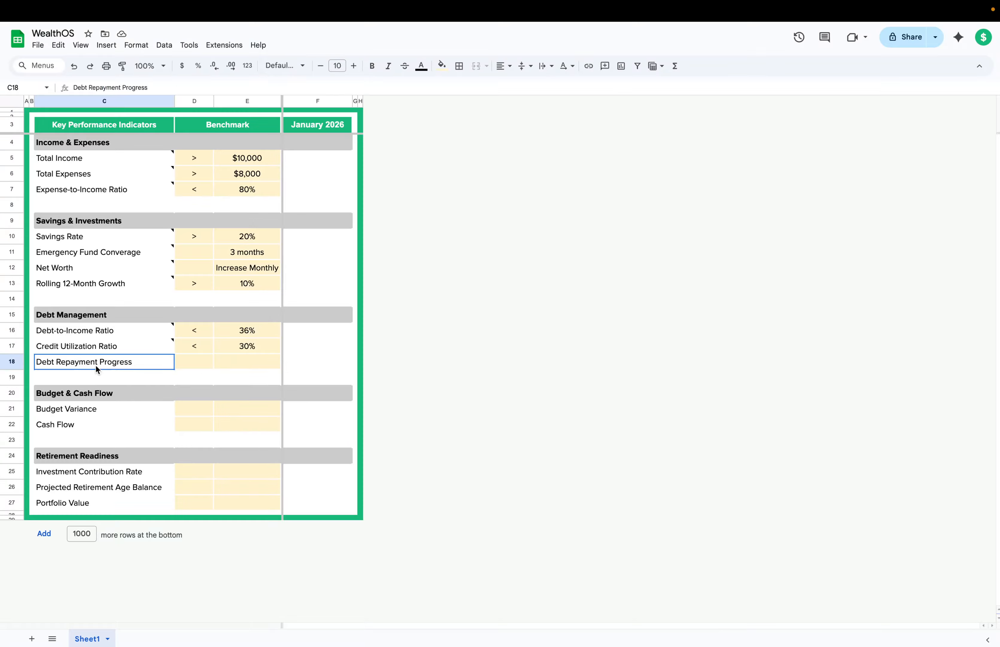
{"action": "right_click", "coordinate": [132, 358]}
{"action": "left_click", "coordinate": [168, 561]}
{"action": "type", "text": "Debt Repayment Progress – (Debt Paid Off ÷ Total Debt) × 100  Goal: Consistently reducing debt."}
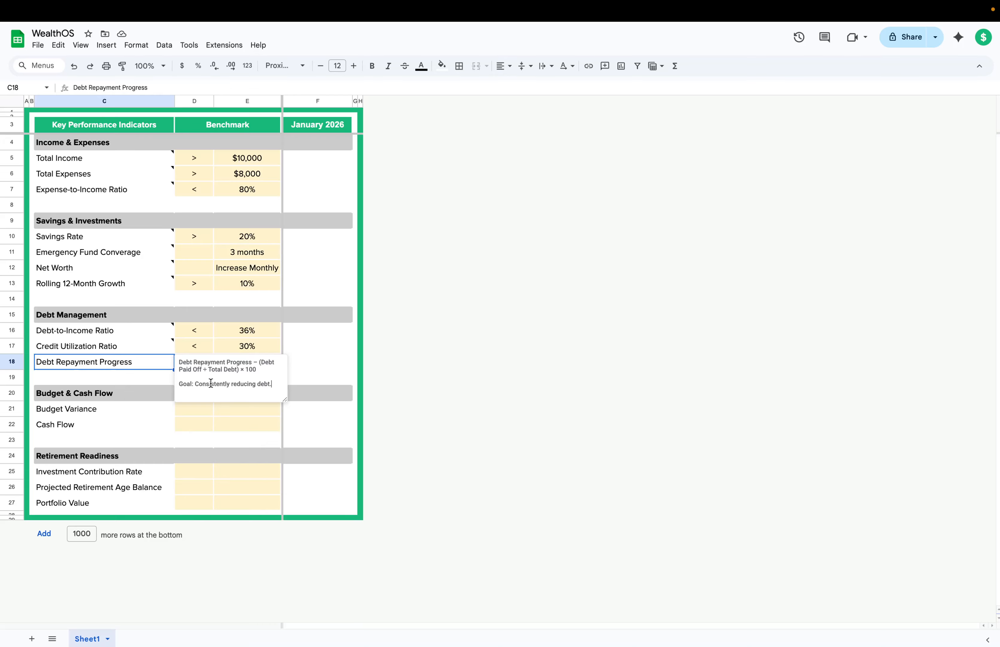
{"action": "left_click", "coordinate": [149, 373]}
Step: Enter the Debt Repayment Progress benchmark with the ≥ operator in D18 and 0.25% in E18
{"action": "left_click", "coordinate": [209, 365]}
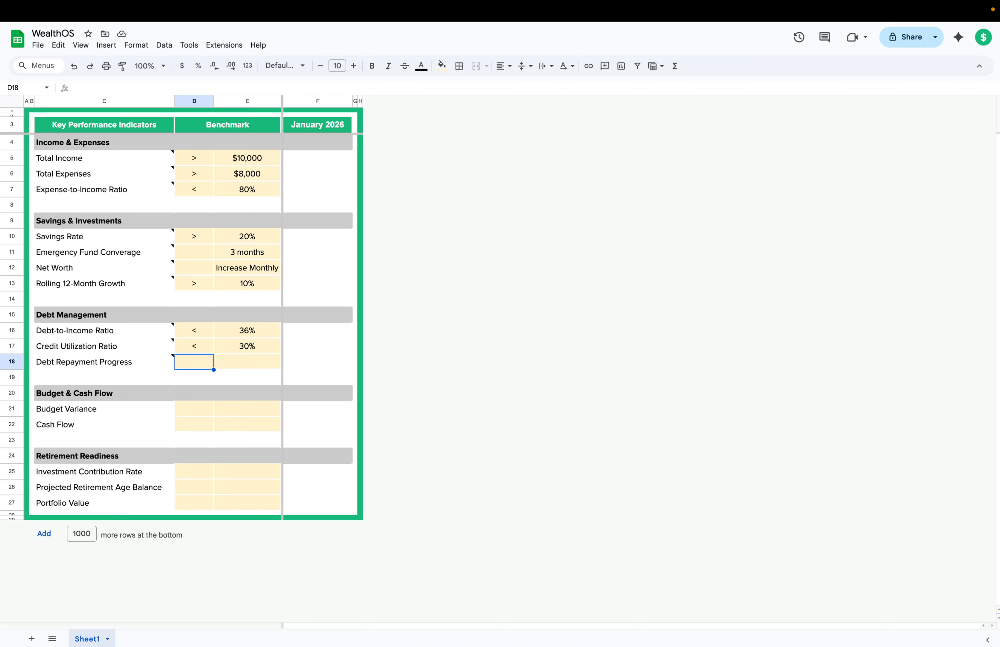
{"action": "type", "text": "≥"}
{"action": "left_click", "coordinate": [242, 363]}
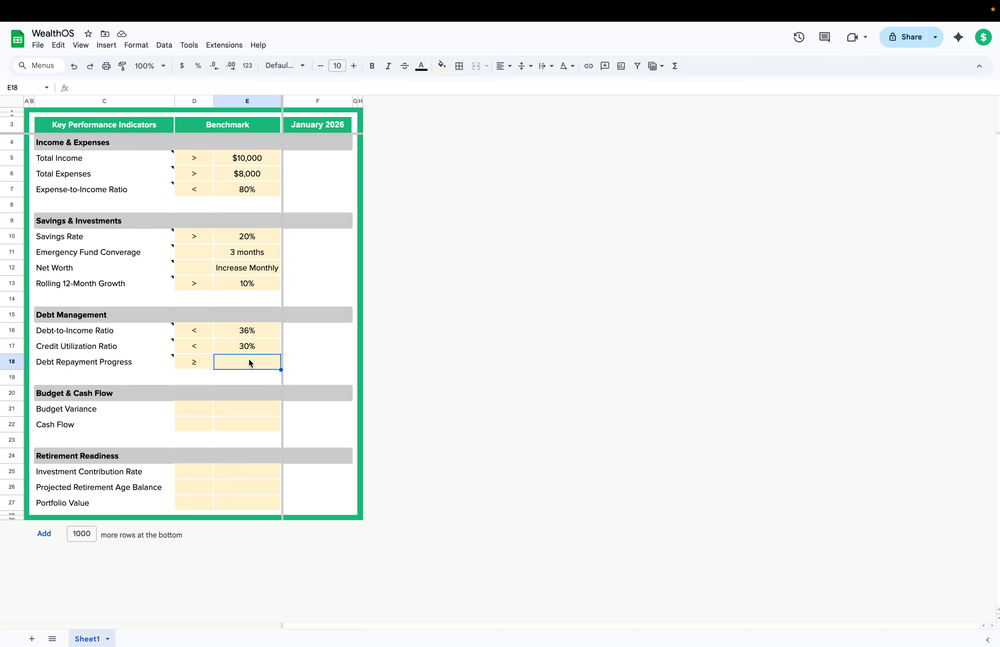
{"action": "type", "text": "0.25%"}
{"action": "key", "text": "Return"}
Step: Copy the formatting of the Credit Utilization Ratio benchmark cells onto the Debt Repayment Progress benchmark cells
{"action": "left_click_drag", "start_coordinate": [194, 362], "coordinate": [258, 368]}
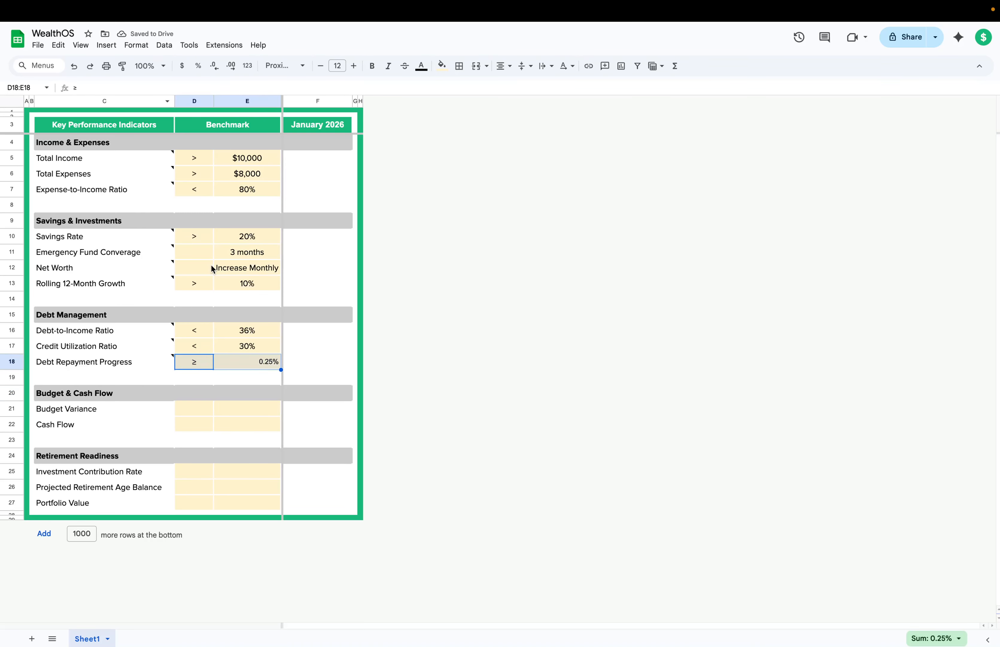
{"action": "mouse_move", "coordinate": [196, 344]}
{"action": "left_mouse_down"}
{"action": "mouse_move", "coordinate": [245, 346]}
{"action": "mouse_move", "coordinate": [196, 359]}
{"action": "mouse_move", "coordinate": [236, 368]}
{"action": "left_mouse_up"}
{"action": "left_click", "coordinate": [123, 65]}
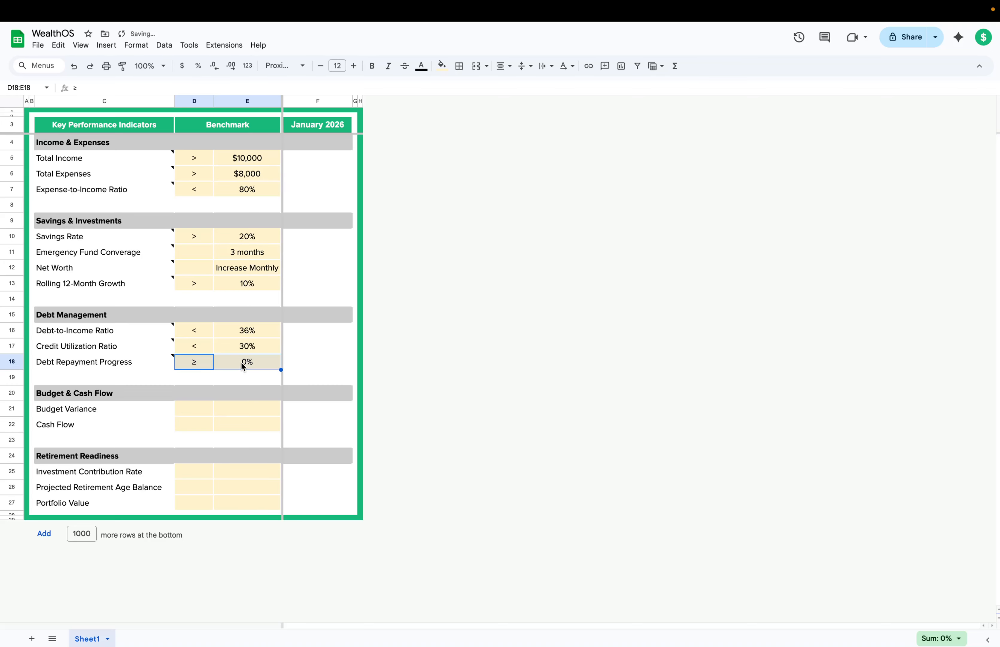
Step: Increase the Debt Repayment Progress benchmark value in E18 to two decimal places
{"action": "left_click", "coordinate": [241, 361]}
{"action": "left_click", "coordinate": [230, 66]}
{"action": "left_click", "coordinate": [231, 66]}
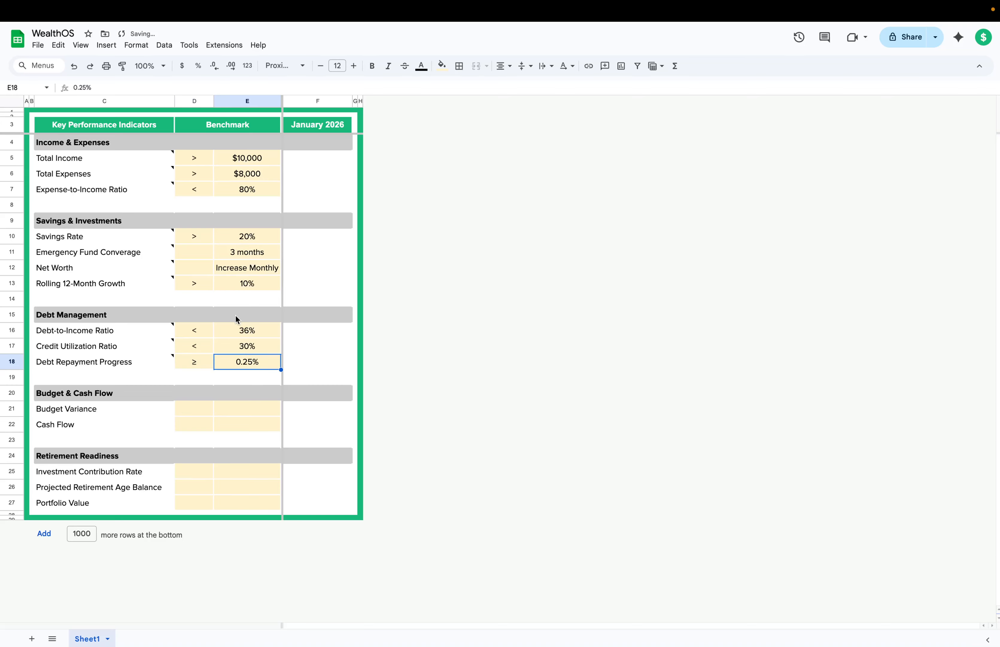
Step: Add a note to the Budget Variance indicator in C21 and paste the copied explanation into it
{"action": "left_click", "coordinate": [248, 407]}
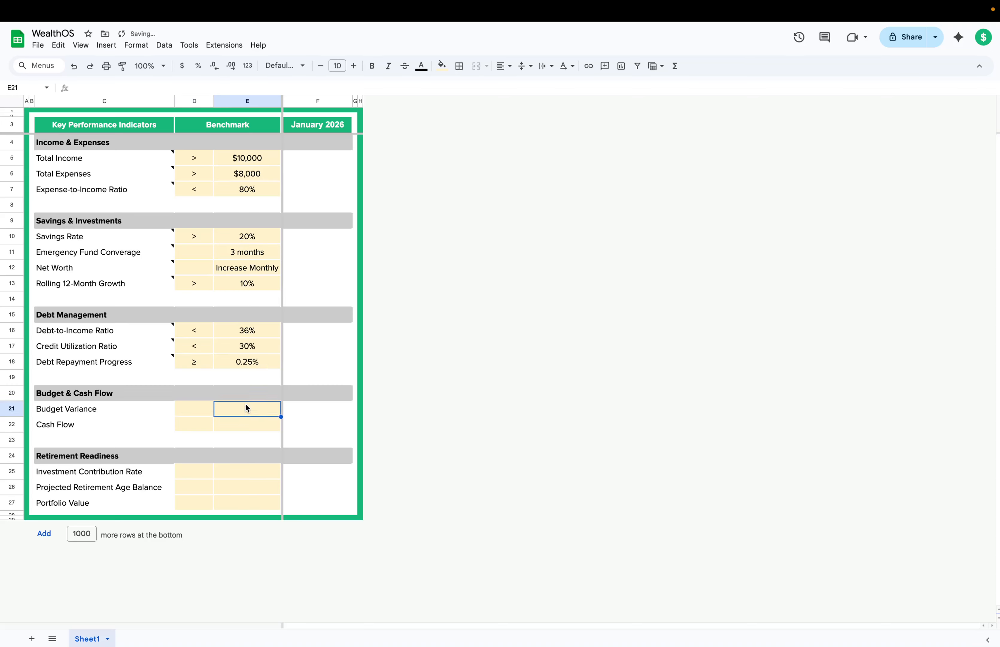
{"action": "left_click", "coordinate": [206, 410]}
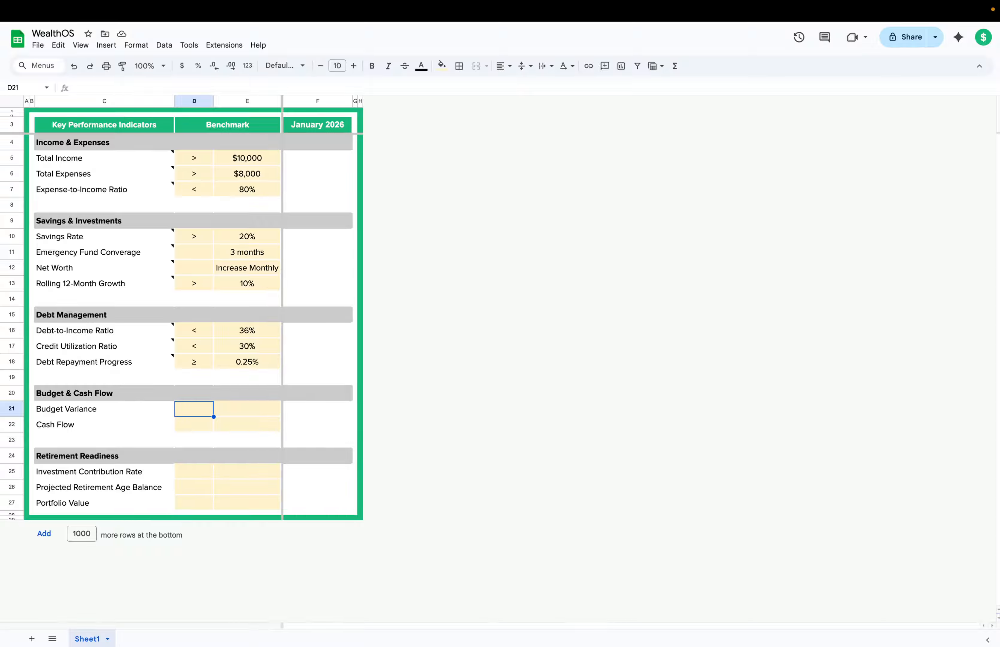
{"action": "left_click", "coordinate": [103, 408]}
{"action": "right_click", "coordinate": [105, 411]}
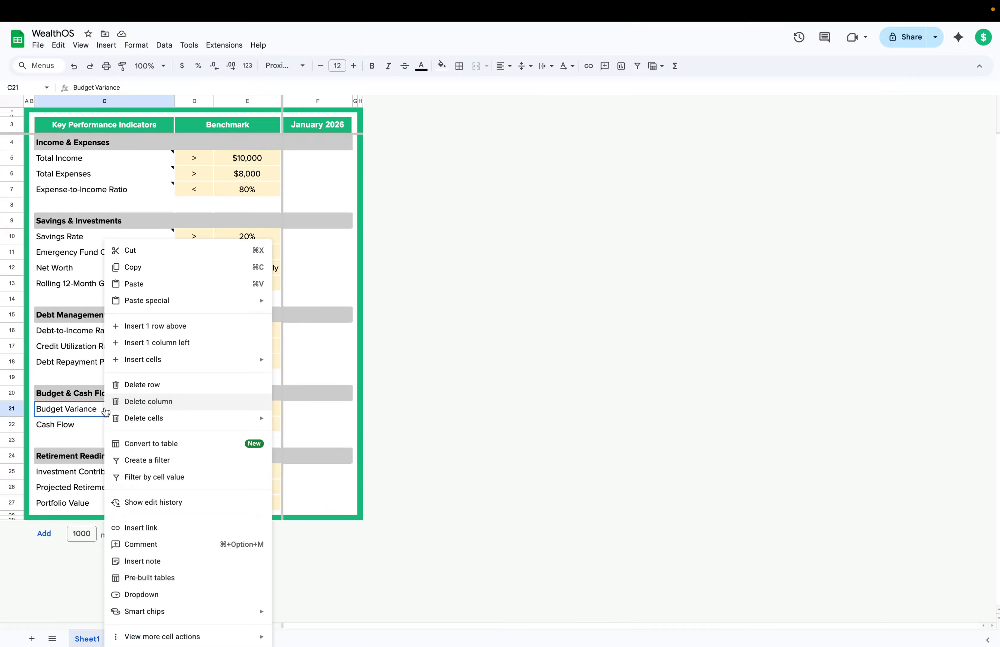
{"action": "left_click", "coordinate": [174, 555]}
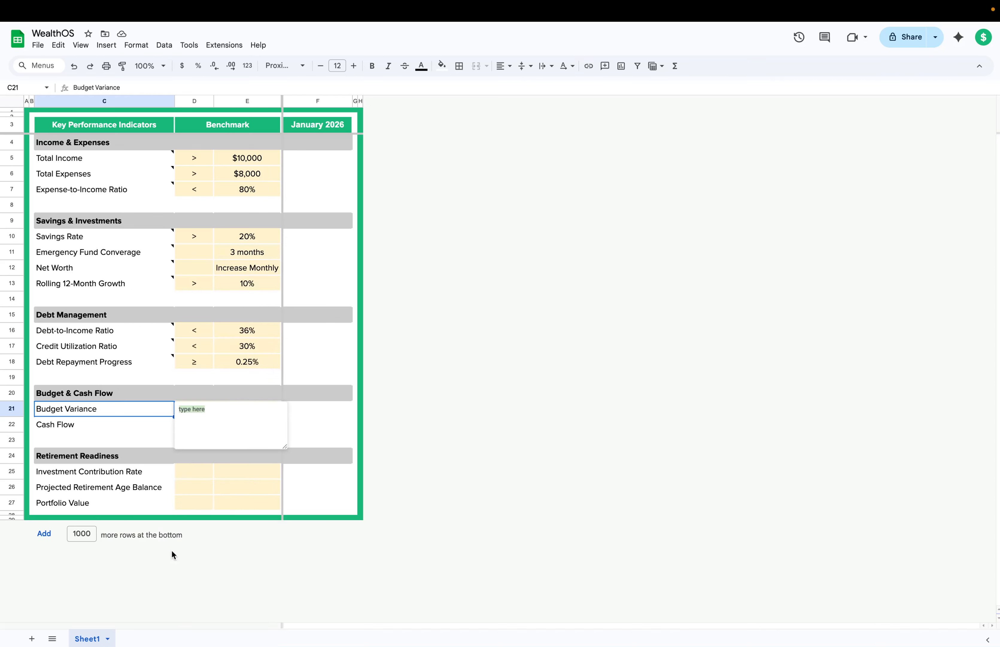
{"action": "key", "text": "super+v"}
{"action": "left_click", "coordinate": [164, 439]}
{"action": "left_click", "coordinate": [225, 395]}
{"action": "left_click", "coordinate": [195, 408]}
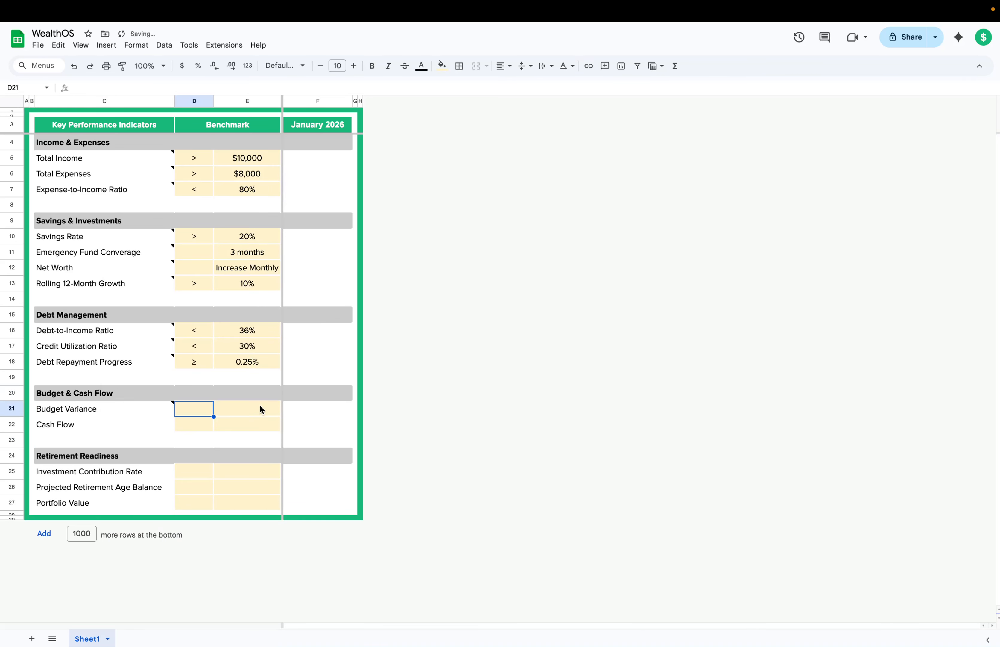
Step: Review the Budget Variance note alongside the Total Expenses and Expense-to-Income Ratio benchmarks
{"action": "left_click", "coordinate": [150, 405]}
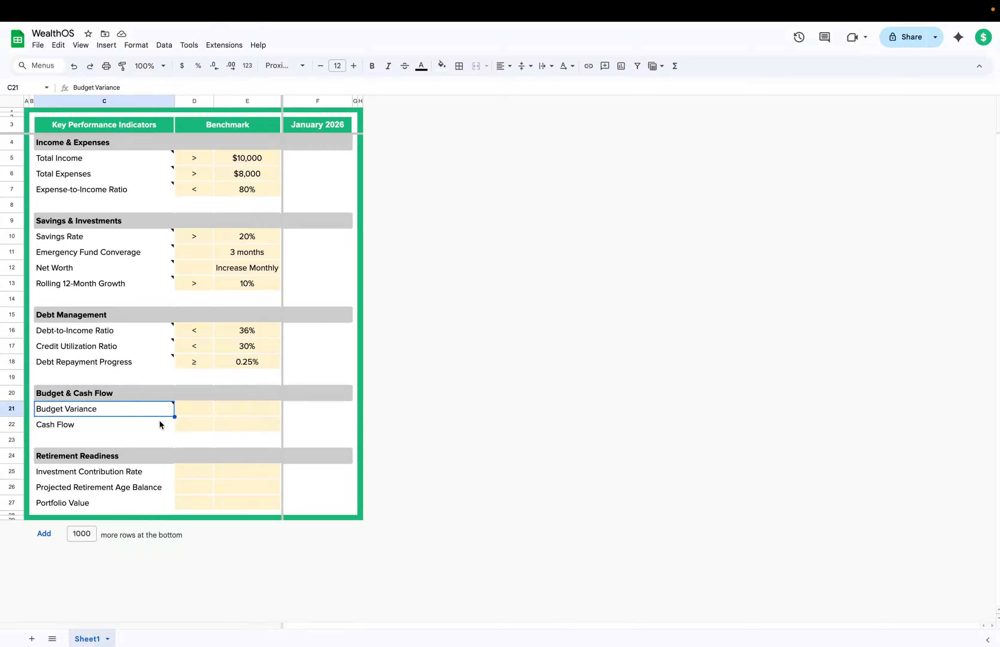
{"action": "left_click", "coordinate": [204, 411]}
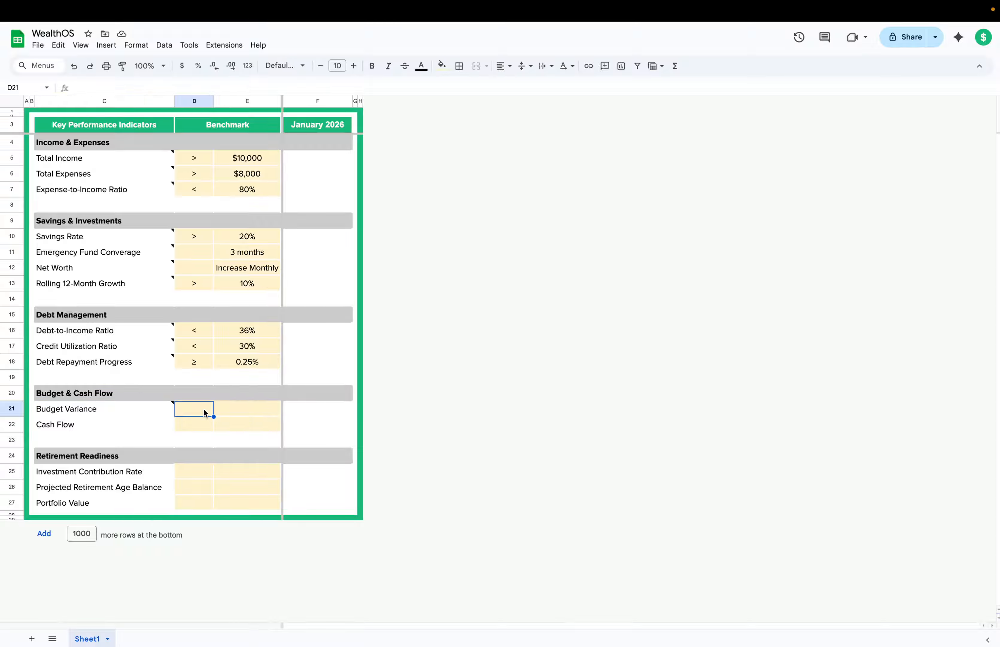
{"action": "left_click", "coordinate": [238, 175]}
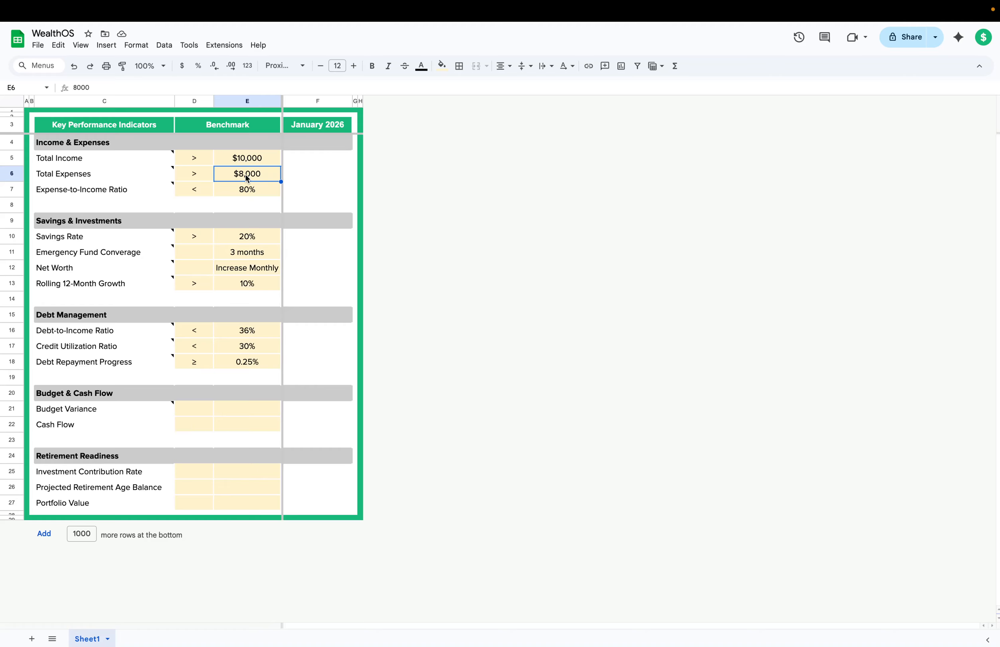
{"action": "left_click", "coordinate": [247, 408]}
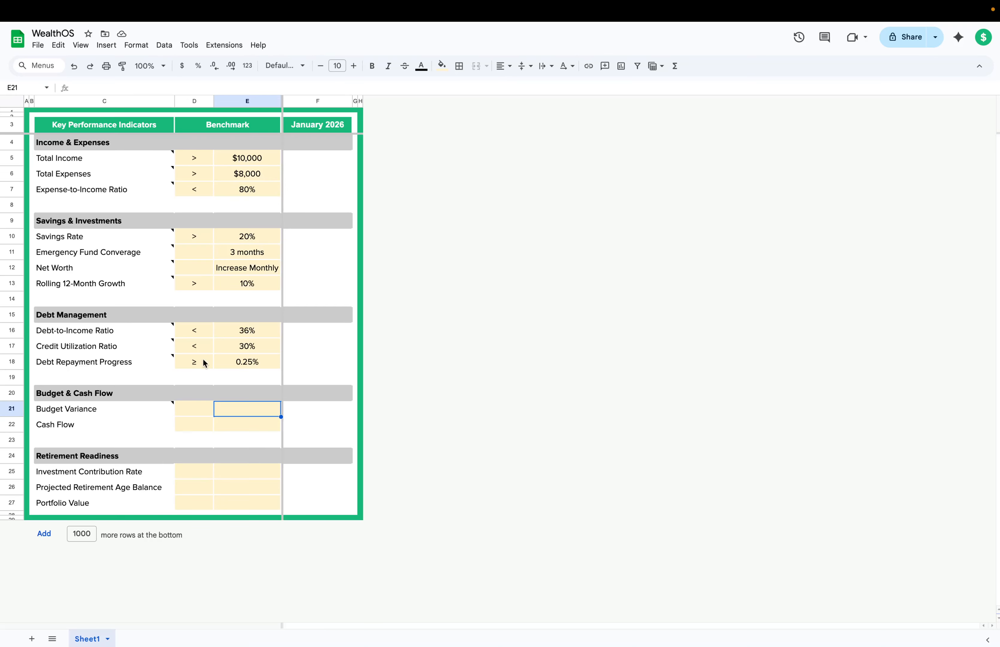
{"action": "left_click", "coordinate": [111, 410]}
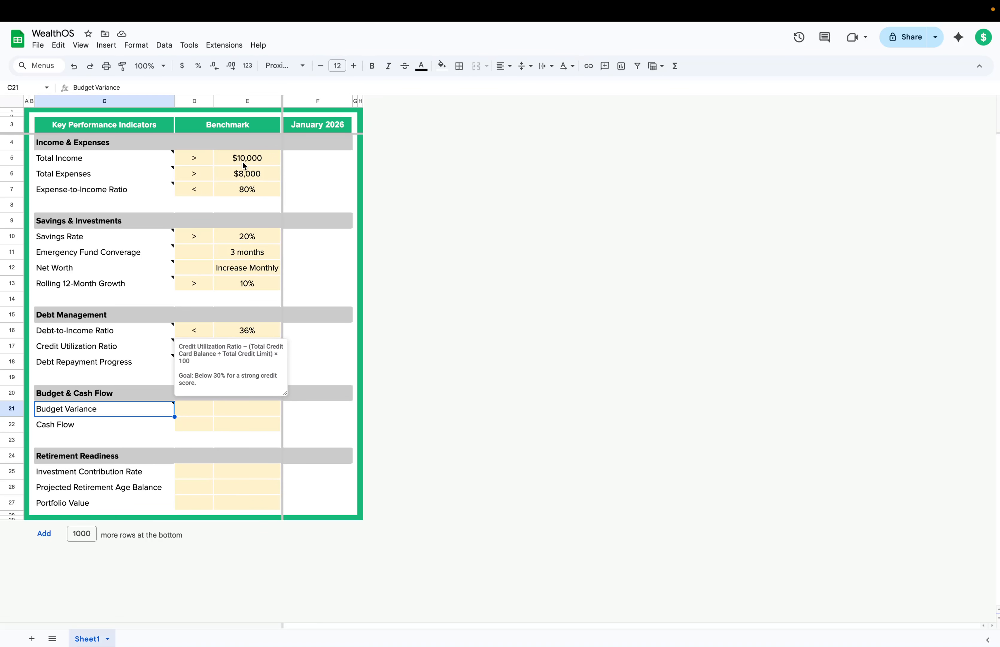
{"action": "left_click", "coordinate": [245, 175]}
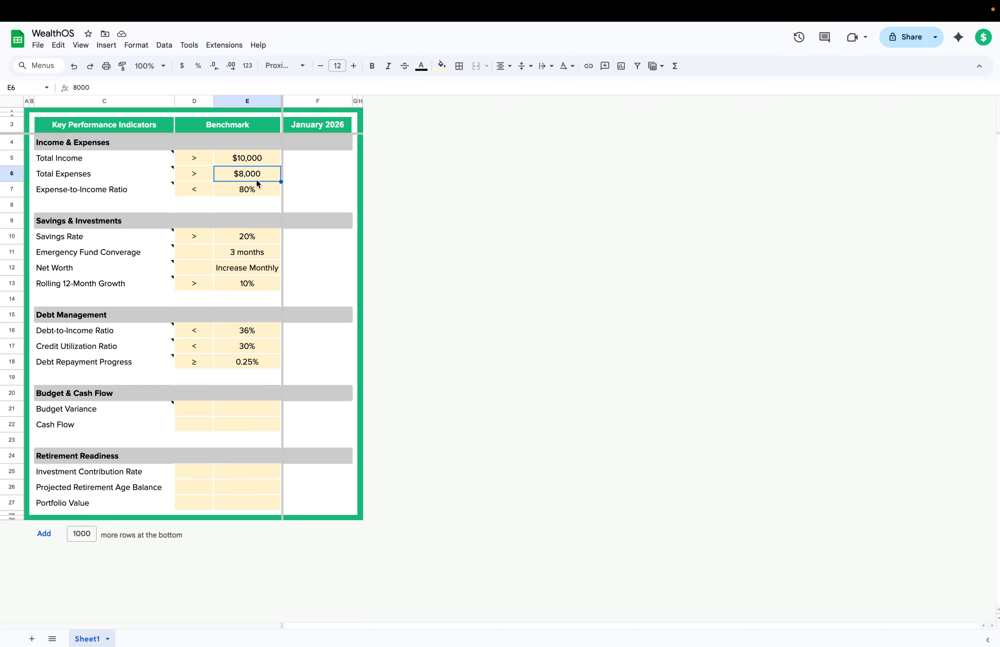
{"action": "left_click", "coordinate": [255, 194]}
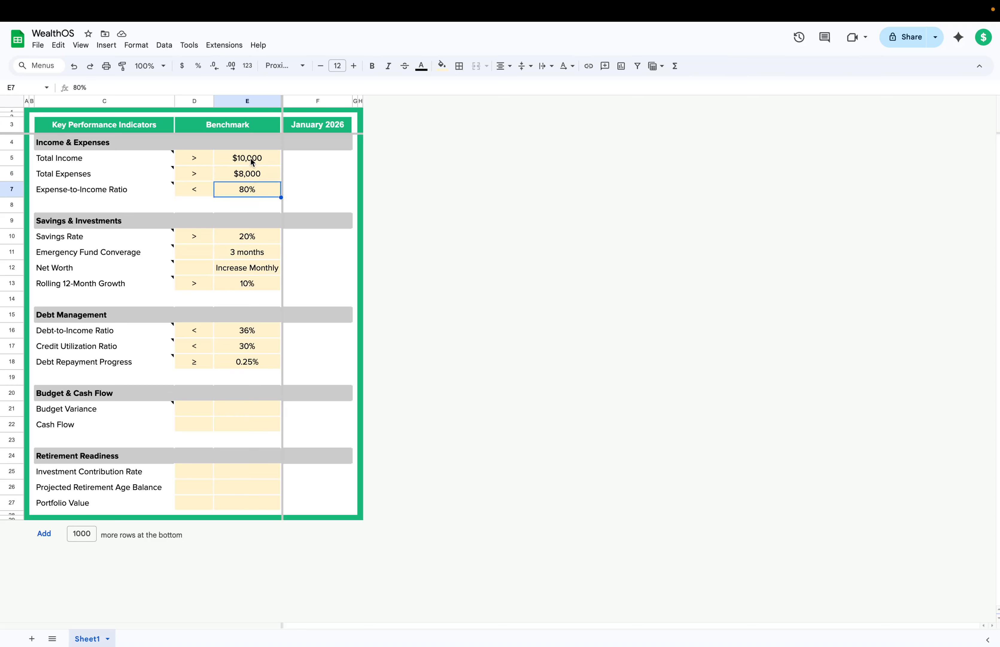
{"action": "left_click", "coordinate": [262, 172]}
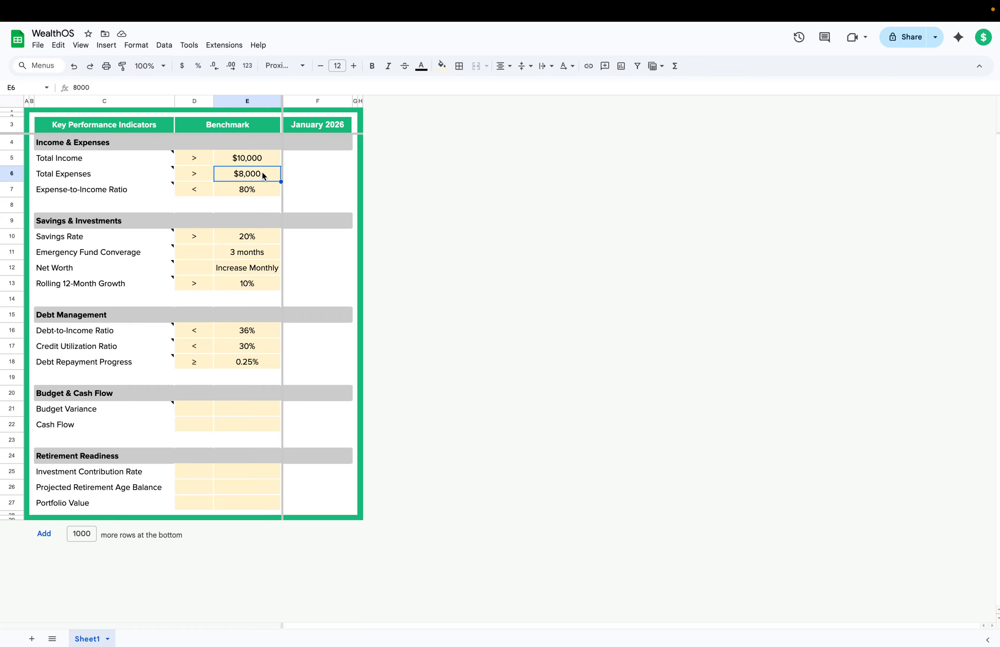
{"action": "left_click", "coordinate": [259, 189]}
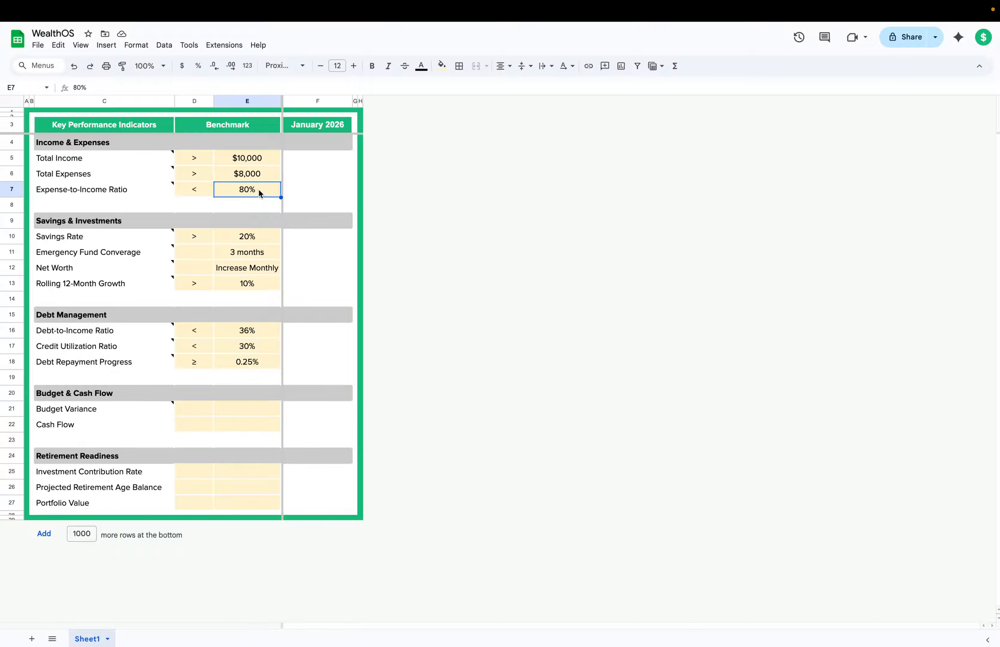
{"action": "left_click", "coordinate": [257, 177]}
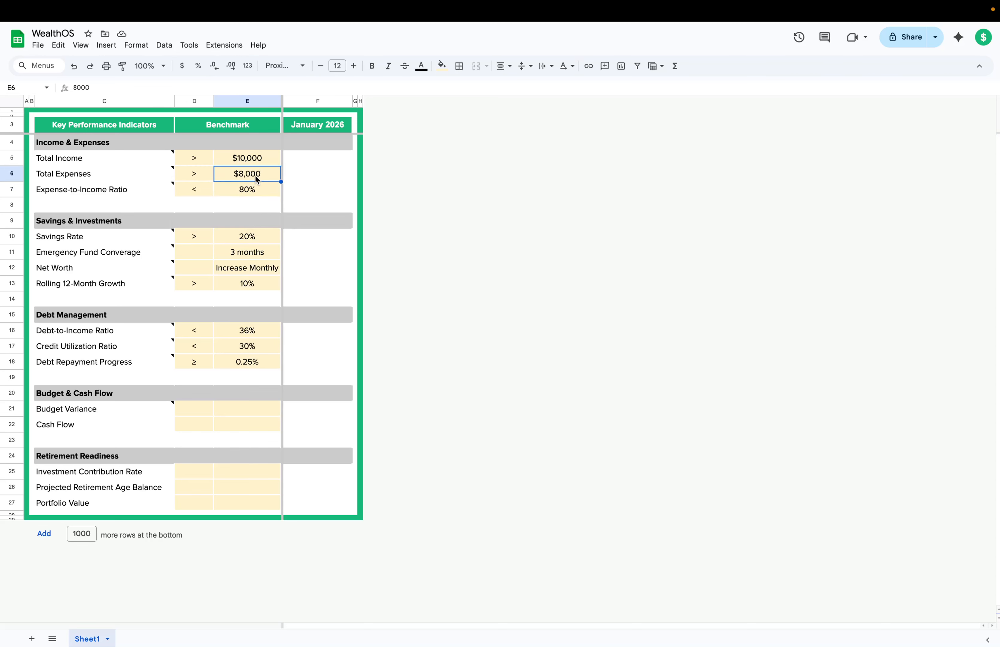
{"action": "left_click", "coordinate": [109, 408]}
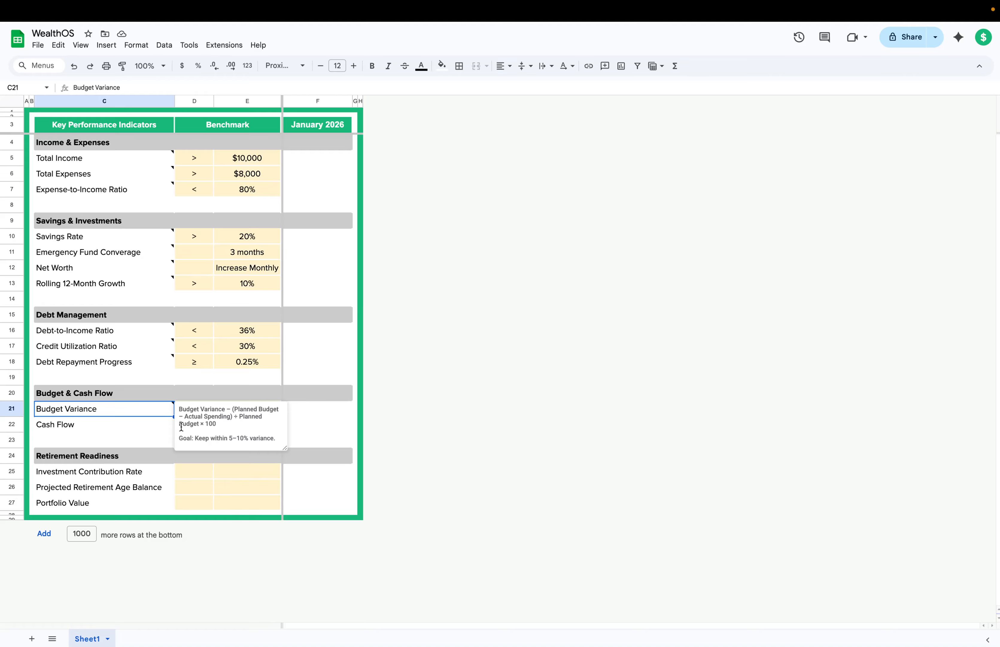
{"action": "left_click", "coordinate": [155, 425]}
Step: Enter the Budget Variance benchmark with the < operator in D21 and 10% in E21
{"action": "left_click", "coordinate": [207, 413]}
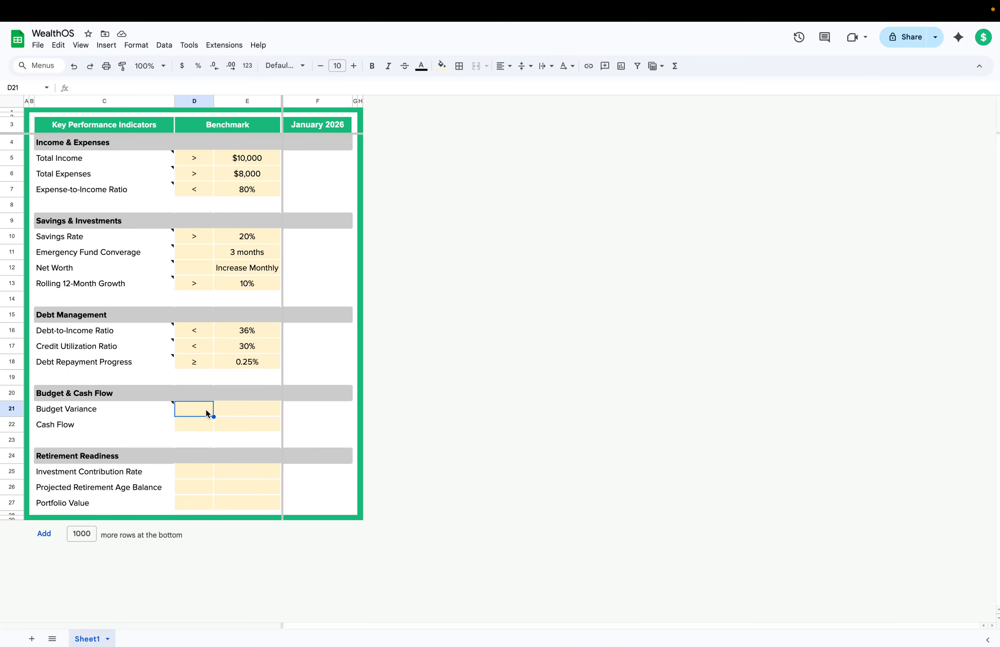
{"action": "type", "text": "<"}
{"action": "left_click", "coordinate": [242, 411]}
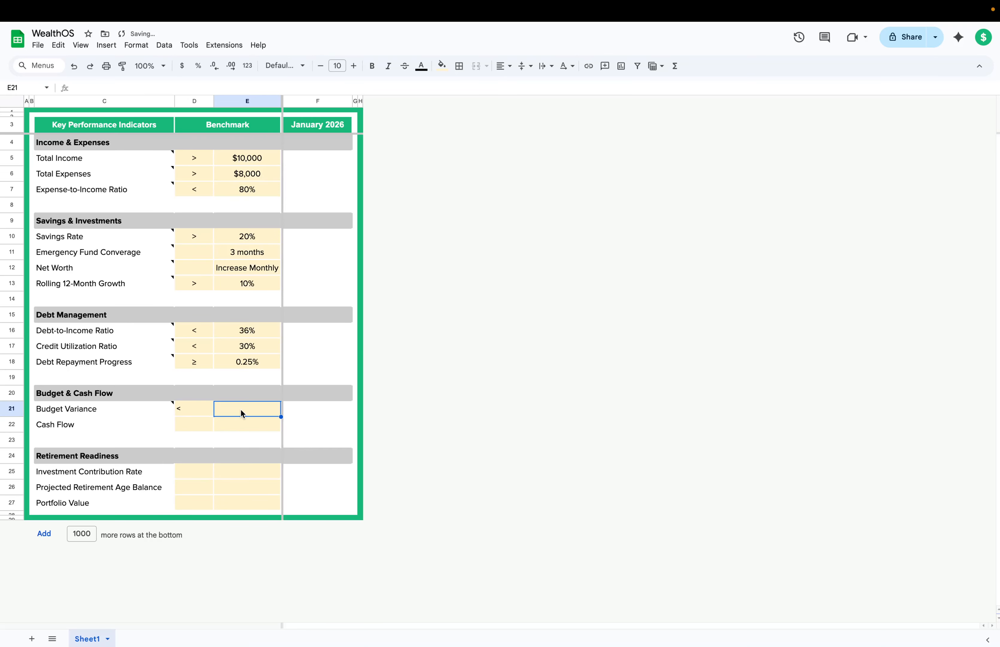
{"action": "type", "text": "10%"}
{"action": "key", "text": "Return"}
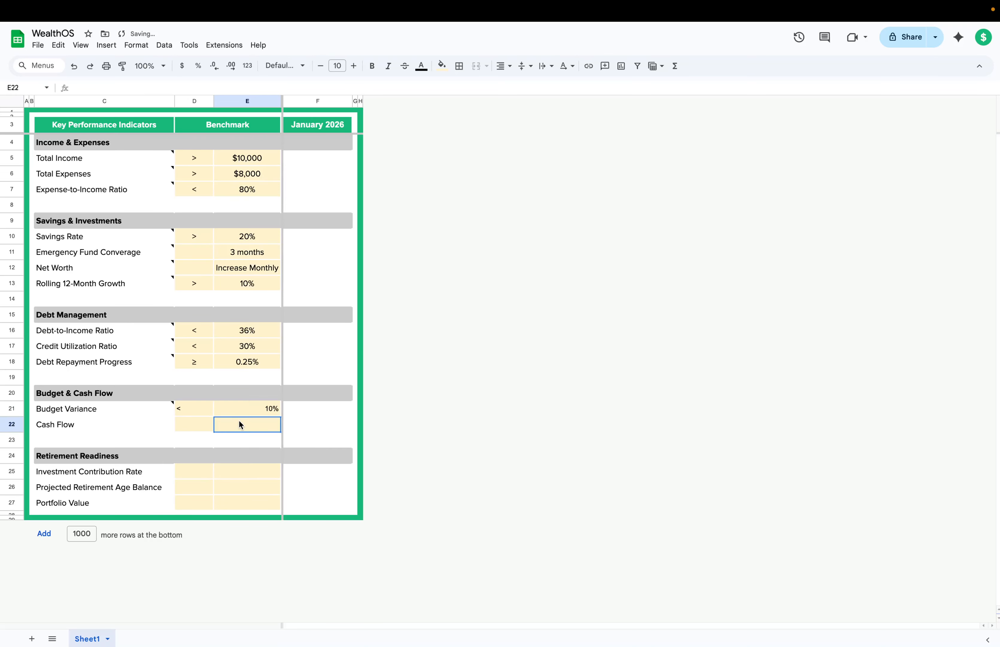
Step: Copy the formatting of the Debt Repayment Progress benchmark cells D18:E18 onto the Budget Variance benchmark cells D21:E21
{"action": "left_click_drag", "start_coordinate": [194, 409], "coordinate": [237, 410]}
{"action": "left_click_drag", "start_coordinate": [208, 365], "coordinate": [236, 365]}
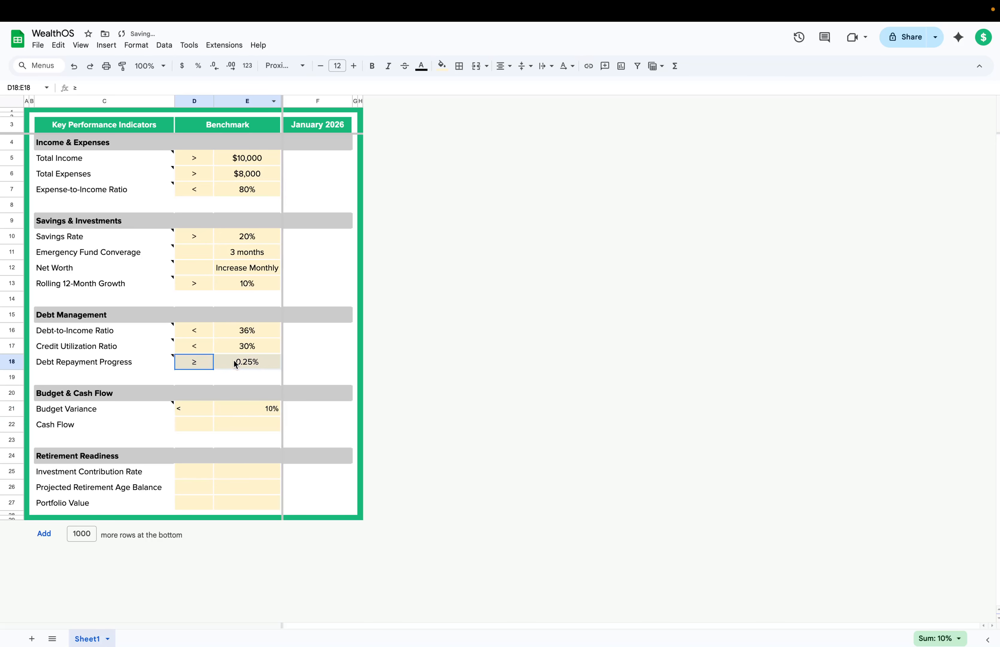
{"action": "left_click", "coordinate": [122, 66]}
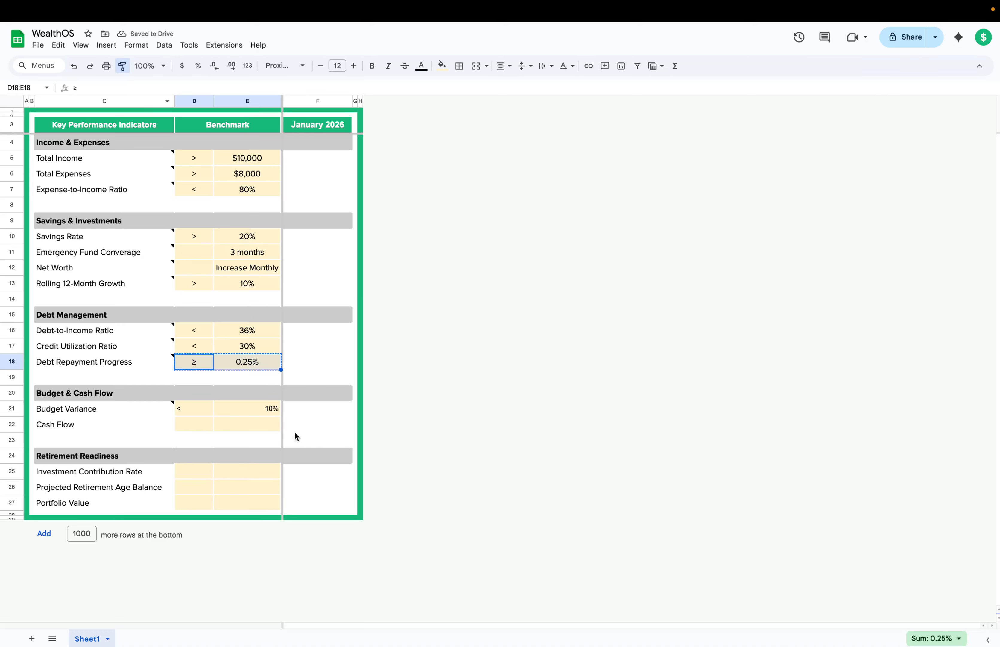
{"action": "left_click_drag", "start_coordinate": [194, 409], "coordinate": [236, 410]}
Step: Add a note to Cash Flow in C22 reading "Cash Flow – Income – Expenses" and "Goal: Positive cash flow every month."
{"action": "left_click", "coordinate": [186, 424]}
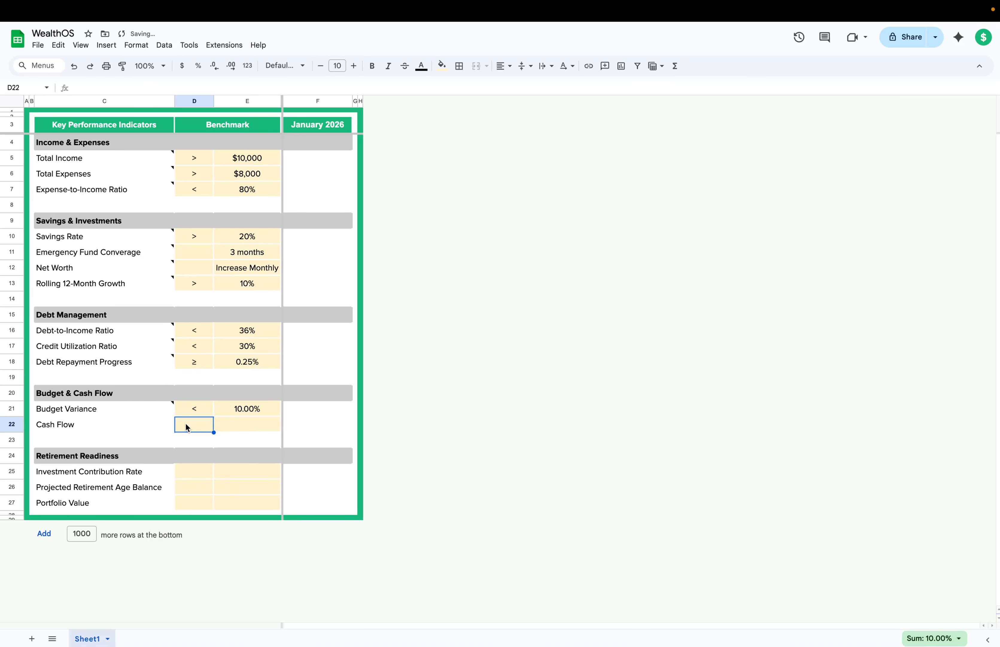
{"action": "left_click", "coordinate": [74, 424]}
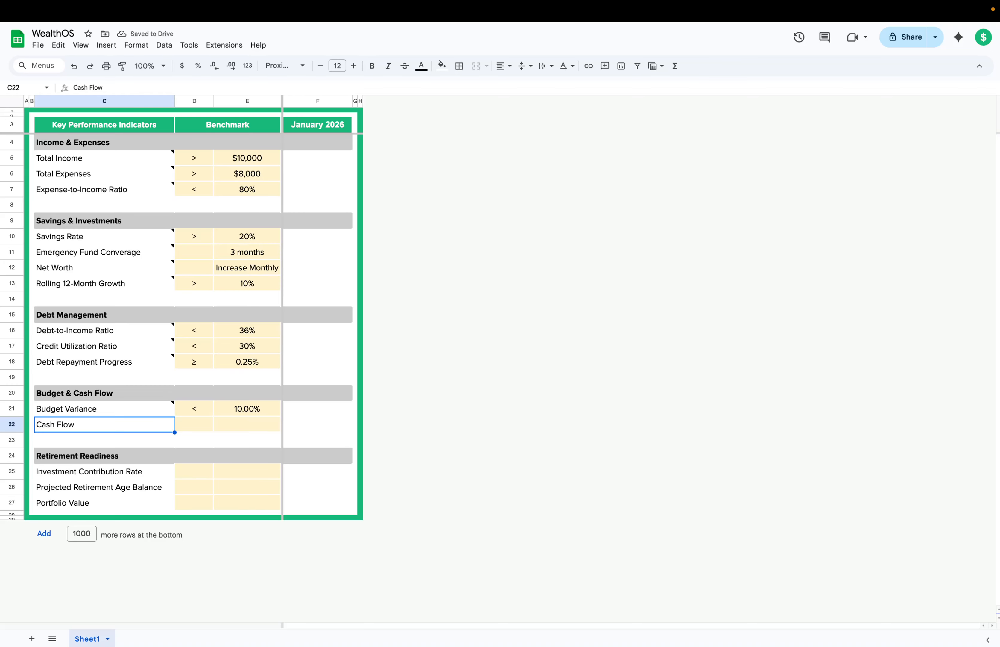
{"action": "right_click", "coordinate": [144, 428]}
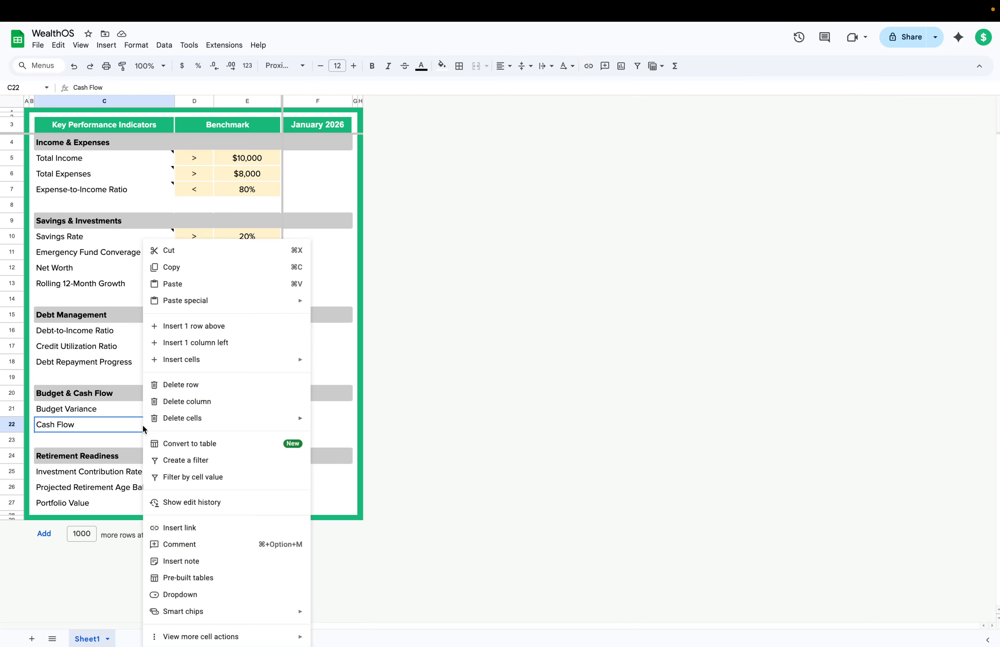
{"action": "key", "text": "Escape"}
{"action": "right_click", "coordinate": [134, 425]}
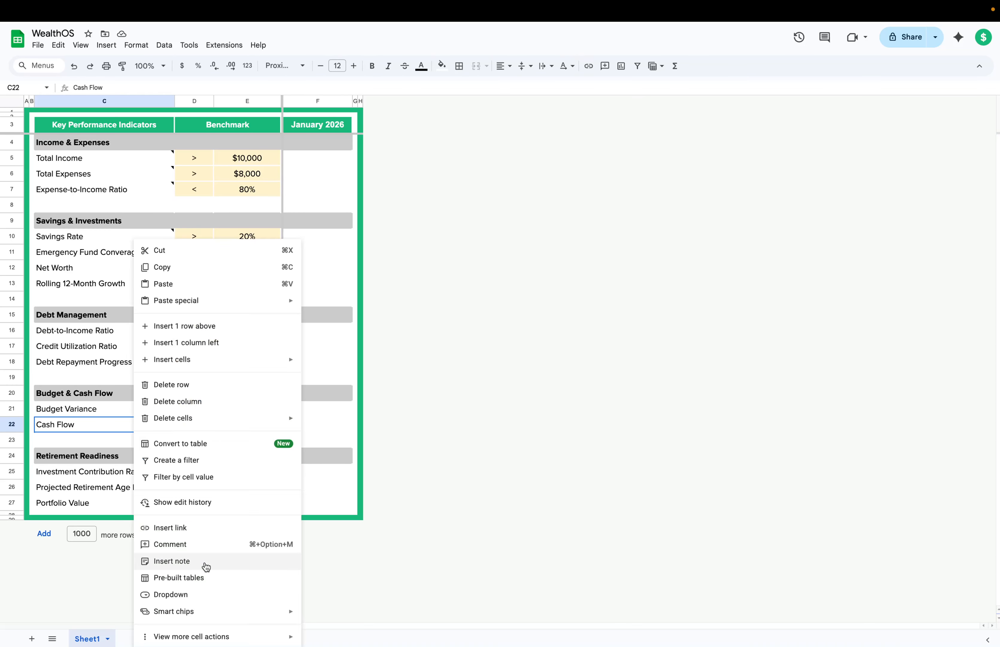
{"action": "left_click", "coordinate": [205, 562]}
{"action": "type", "text": "Cash Flow = Income – Expenses  Goal: Positive cash flow every month."}
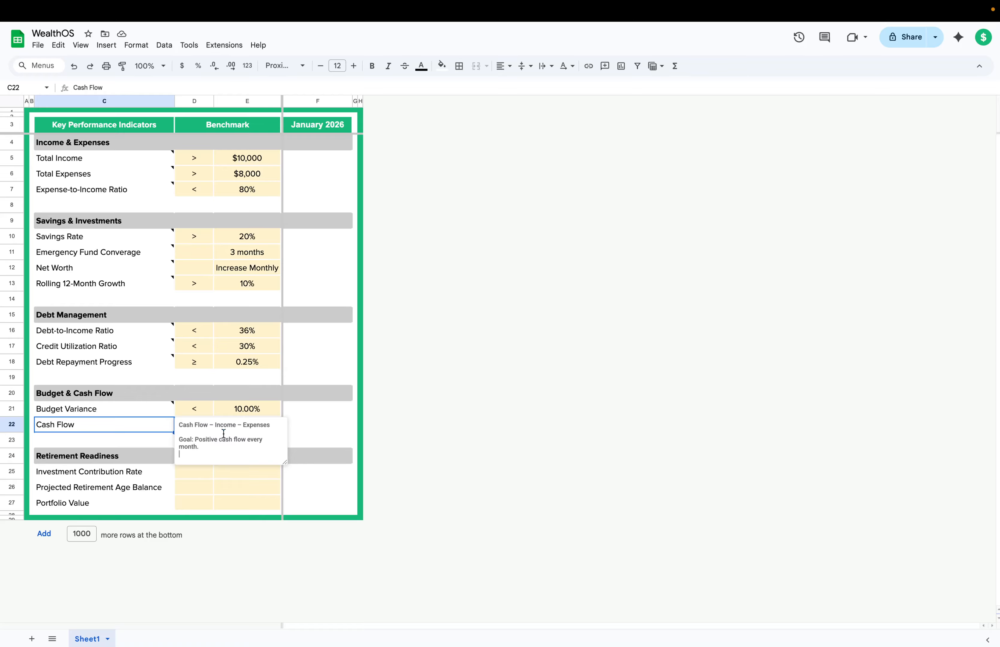
Step: Replace the first dash in the Cash Flow note with an equals sign and close the note
{"action": "left_click", "coordinate": [210, 425]}
{"action": "key", "text": "Delete"}
{"action": "type", "text": "="}
{"action": "left_click", "coordinate": [158, 426]}
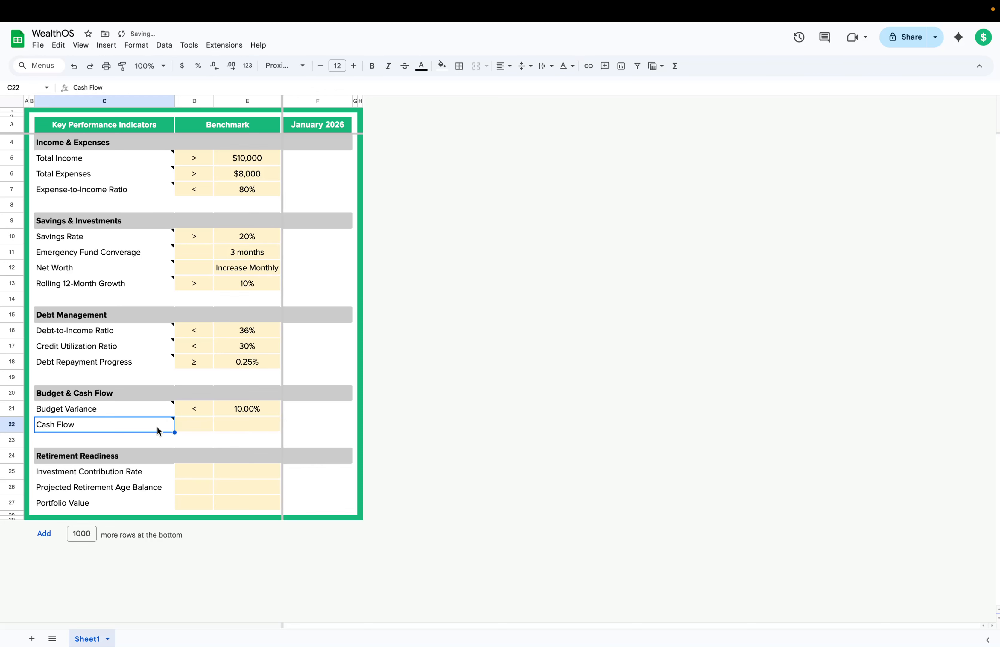
Step: Enter the Cash Flow benchmark with the > operator in D22 and $1800 in E22
{"action": "left_click", "coordinate": [195, 426]}
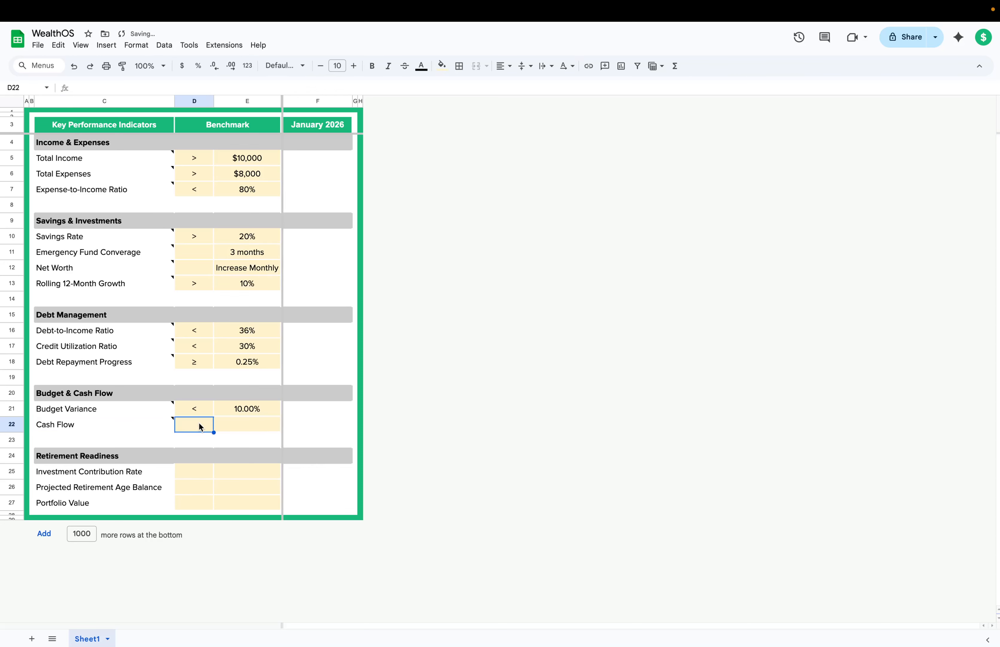
{"action": "type", "text": ">"}
{"action": "left_click", "coordinate": [251, 428]}
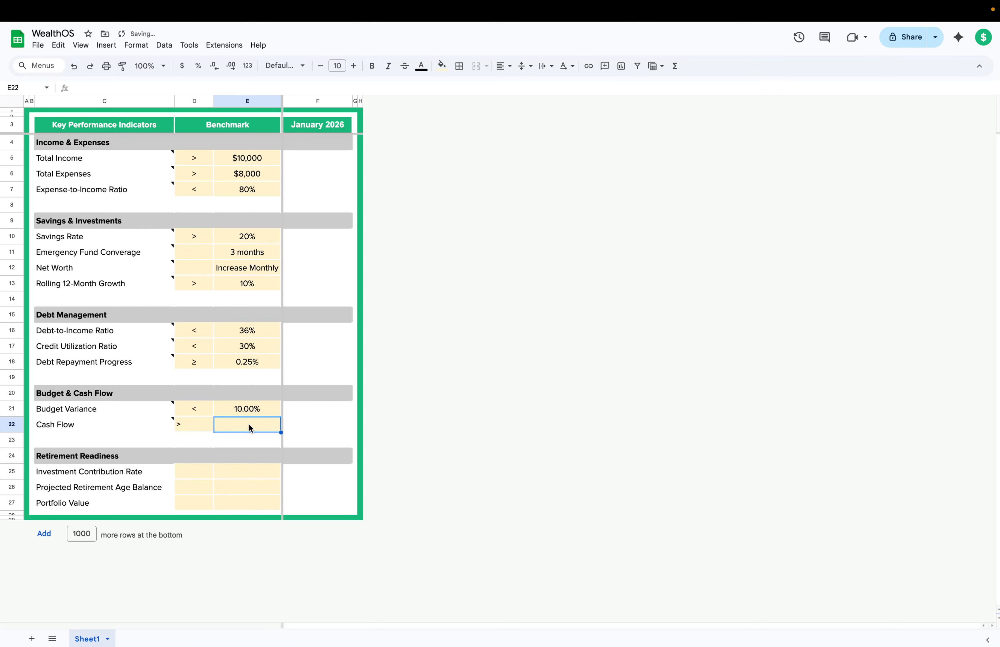
{"action": "type", "text": "$1,800"}
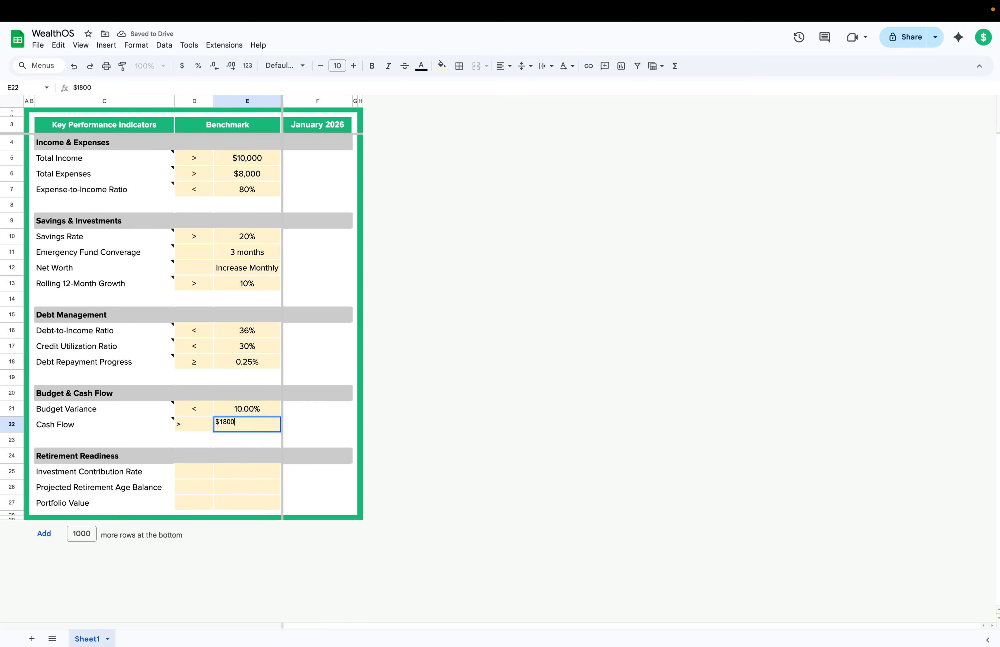
{"action": "key", "text": "Return"}
{"action": "key", "text": "Up"}
Step: Compare the income and expense benchmarks in E5:E6 and set the Cash Flow benchmark in E22 to 2000
{"action": "left_click_drag", "start_coordinate": [259, 161], "coordinate": [259, 171]}
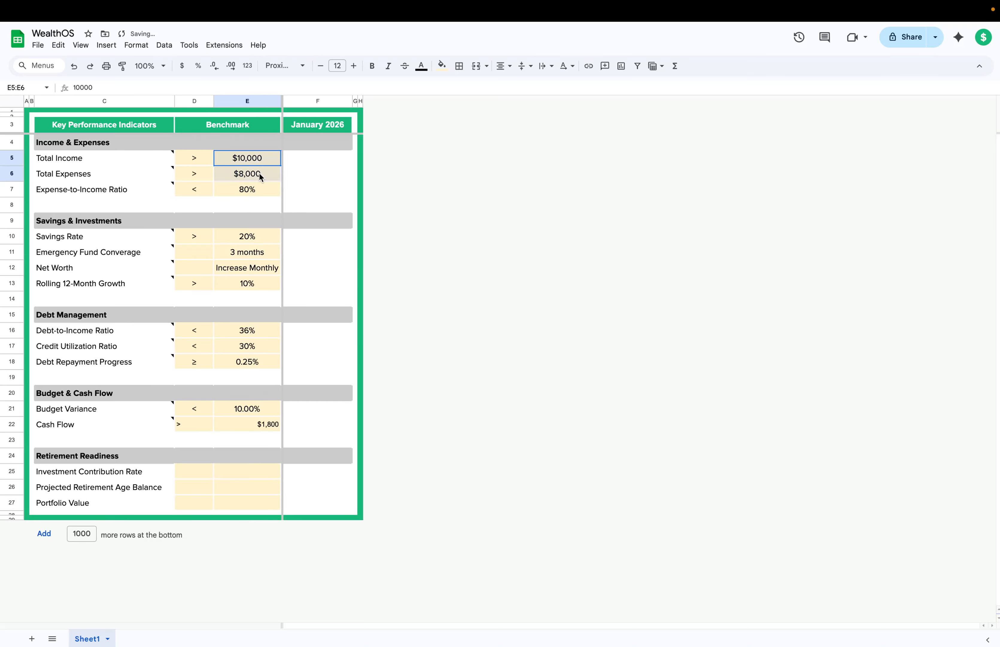
{"action": "left_click", "coordinate": [245, 424]}
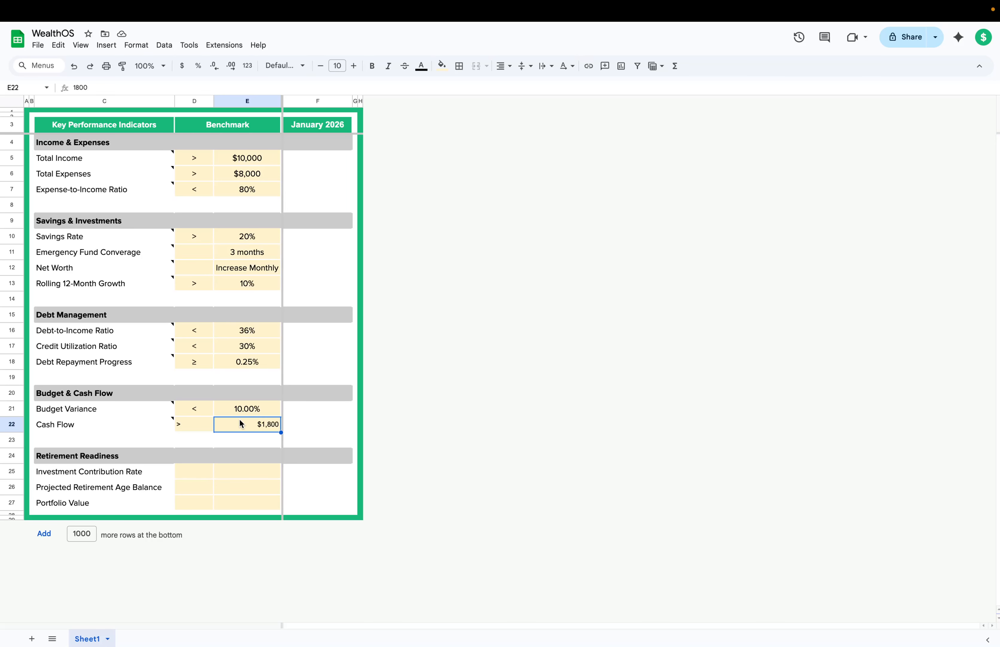
{"action": "key", "text": "BackSpace"}
{"action": "type", "text": "2000"}
{"action": "key", "text": "Return"}
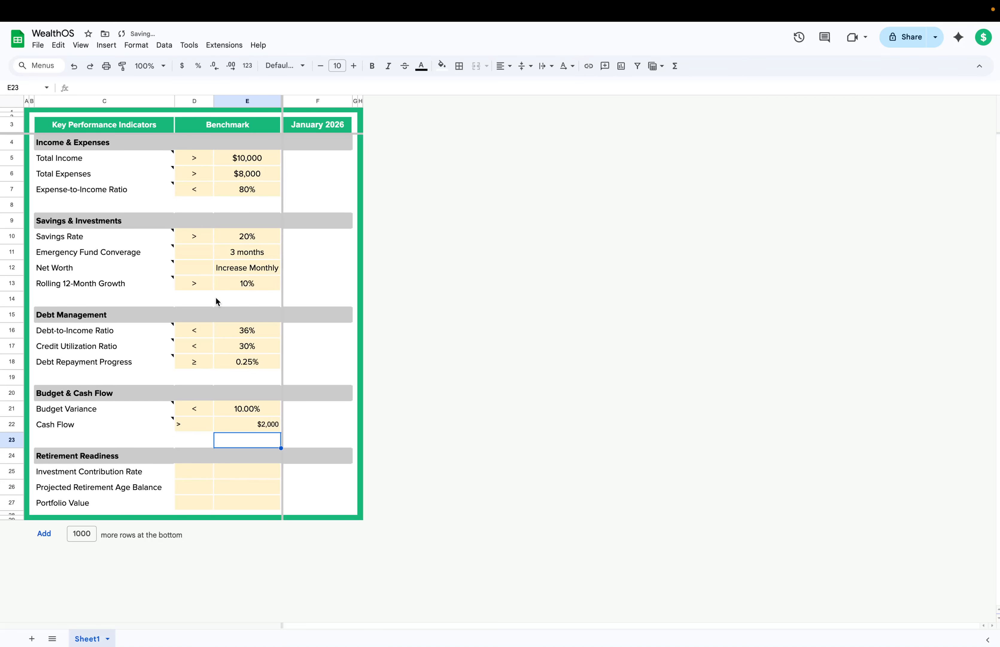
Step: Copy the formatting of the Total Expenses benchmark cells D6:E6 onto the Cash Flow benchmark cells in row 22
{"action": "left_click_drag", "start_coordinate": [197, 189], "coordinate": [251, 189]}
{"action": "left_click_drag", "start_coordinate": [195, 172], "coordinate": [248, 173]}
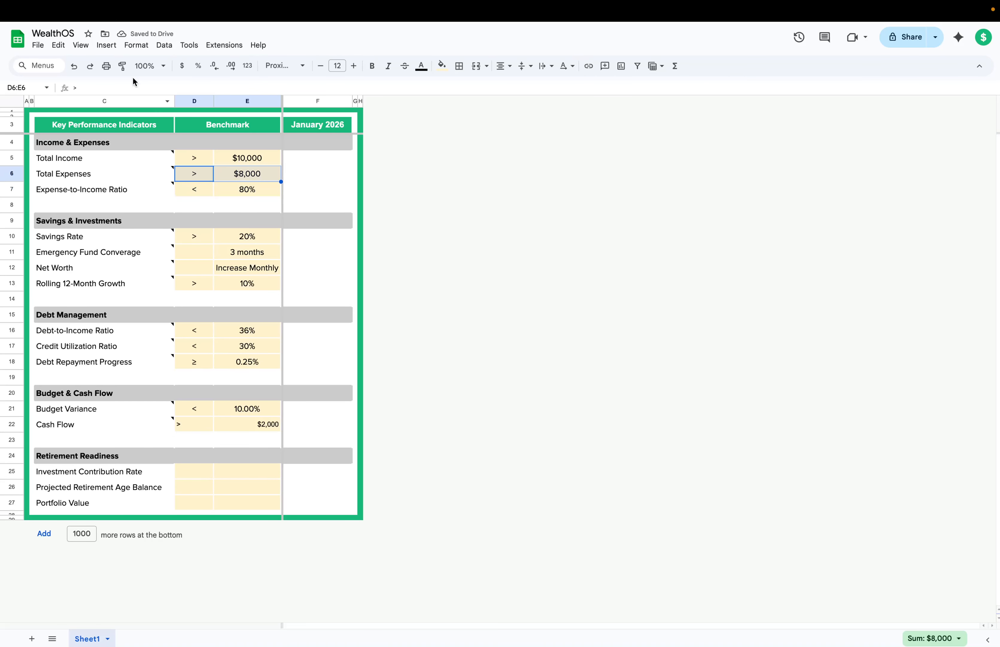
{"action": "left_click", "coordinate": [122, 66]}
{"action": "left_click", "coordinate": [194, 424]}
Step: Add a note to Investment Contribution Rate in C25 reading "Retirement Savings Rate – (Retirement Contributions ÷ Income) × 100" and "Goal: Save 15%+ for retirement."
{"action": "left_click", "coordinate": [197, 483]}
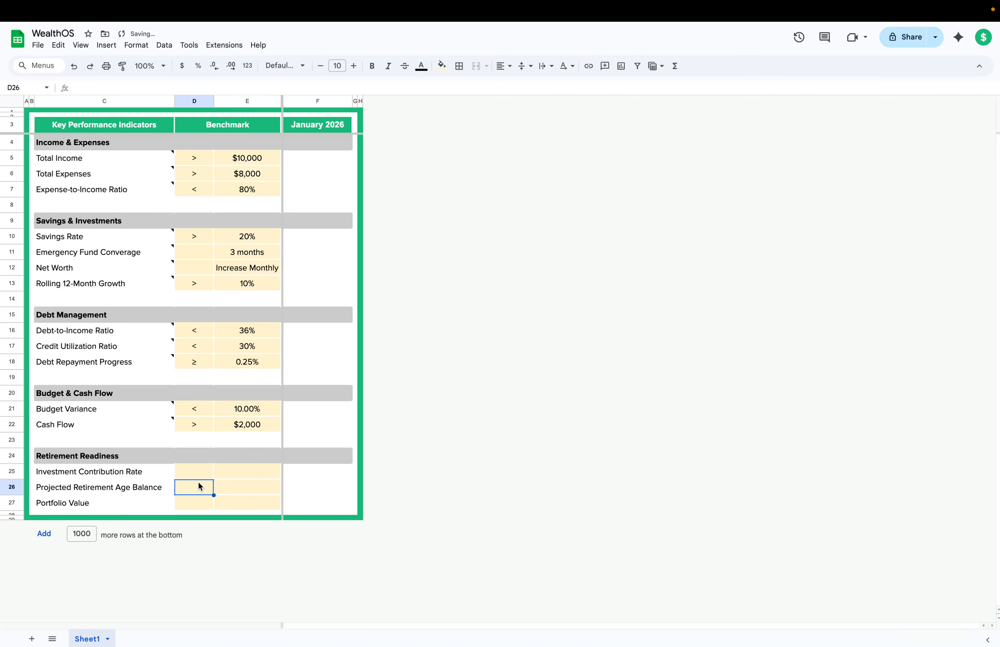
{"action": "key", "text": "Up"}
{"action": "key", "text": "Left"}
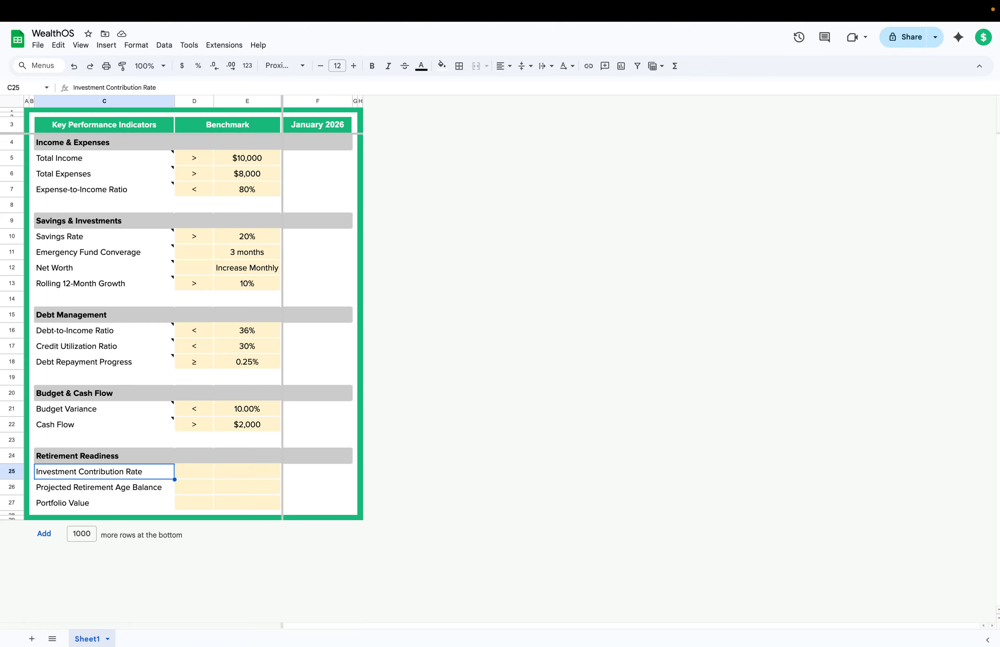
{"action": "right_click", "coordinate": [142, 468]}
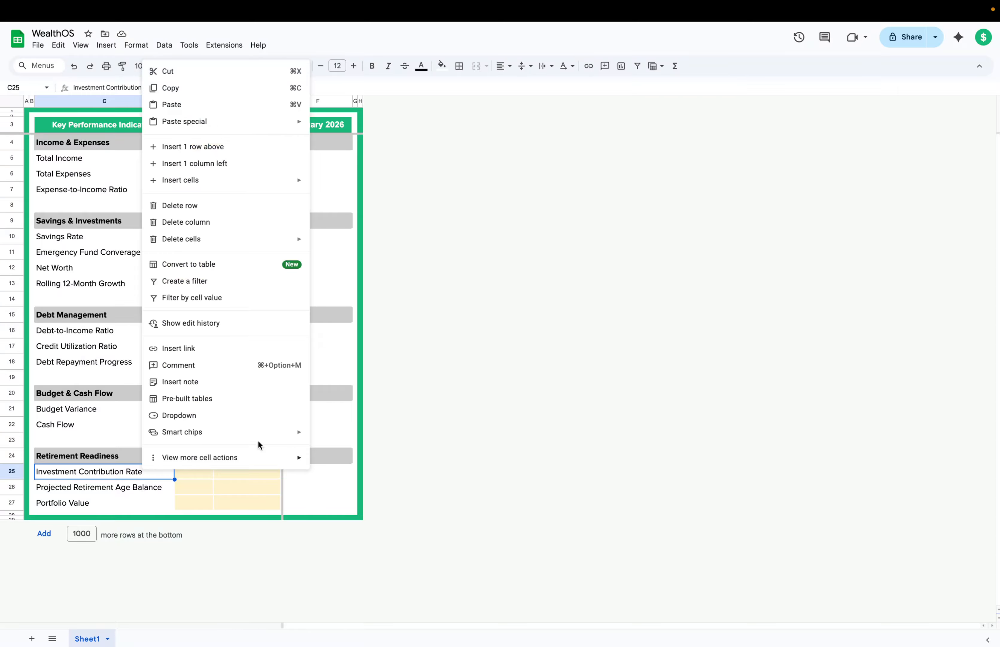
{"action": "left_click", "coordinate": [208, 384]}
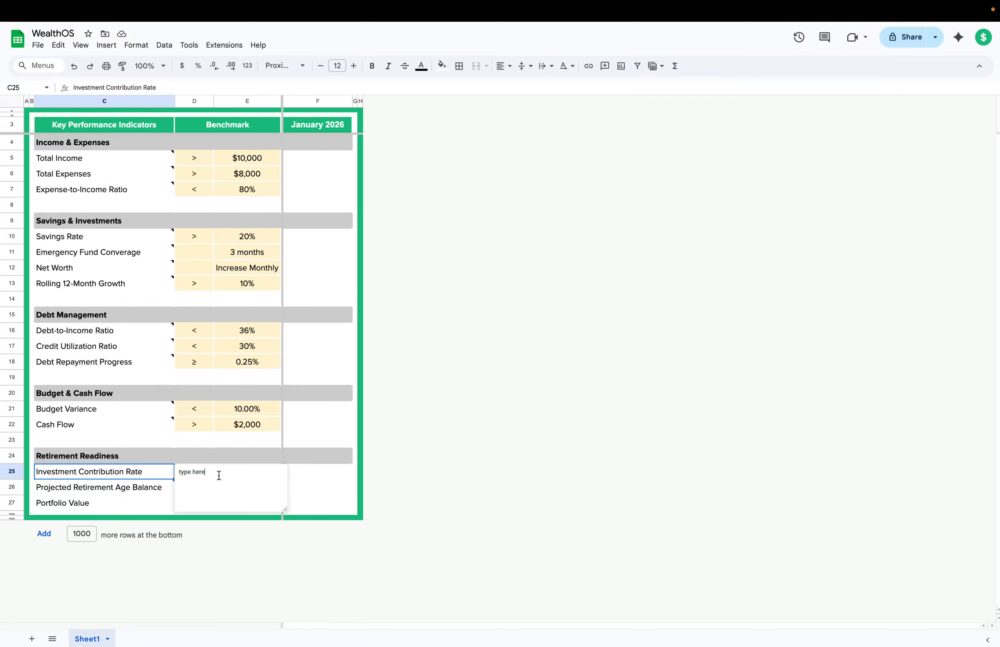
{"action": "type", "text": "Retirement Savings Rate – (Retirement Contributions ÷ Income) × 100  Goal: Save 15%+ for retirement."}
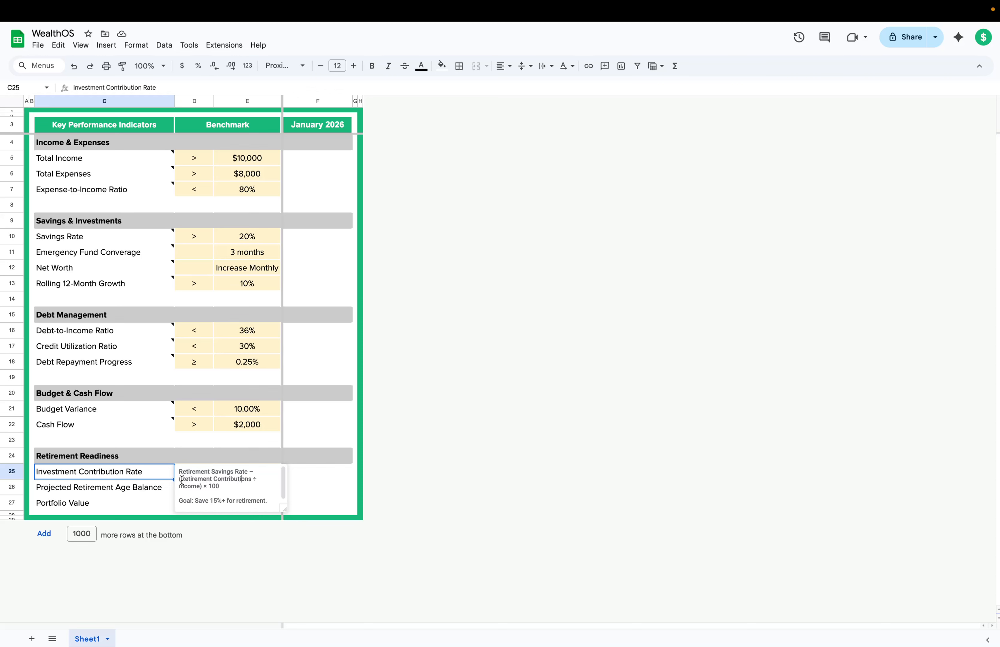
{"action": "left_click_drag", "start_coordinate": [197, 479], "coordinate": [252, 482]}
{"action": "left_click", "coordinate": [150, 475]}
{"action": "left_click", "coordinate": [231, 473]}
{"action": "left_click", "coordinate": [193, 472]}
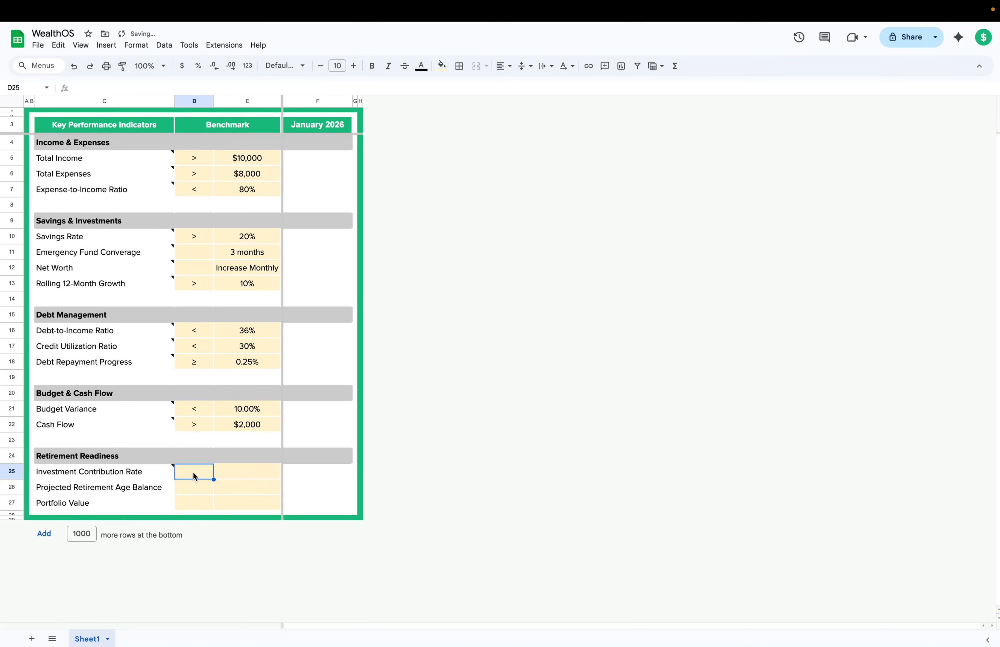
Step: Review the Investment Contribution Rate note in C25 against the income, expense, cash flow and savings rate benchmarks
{"action": "mouse_move", "coordinate": [143, 468]}
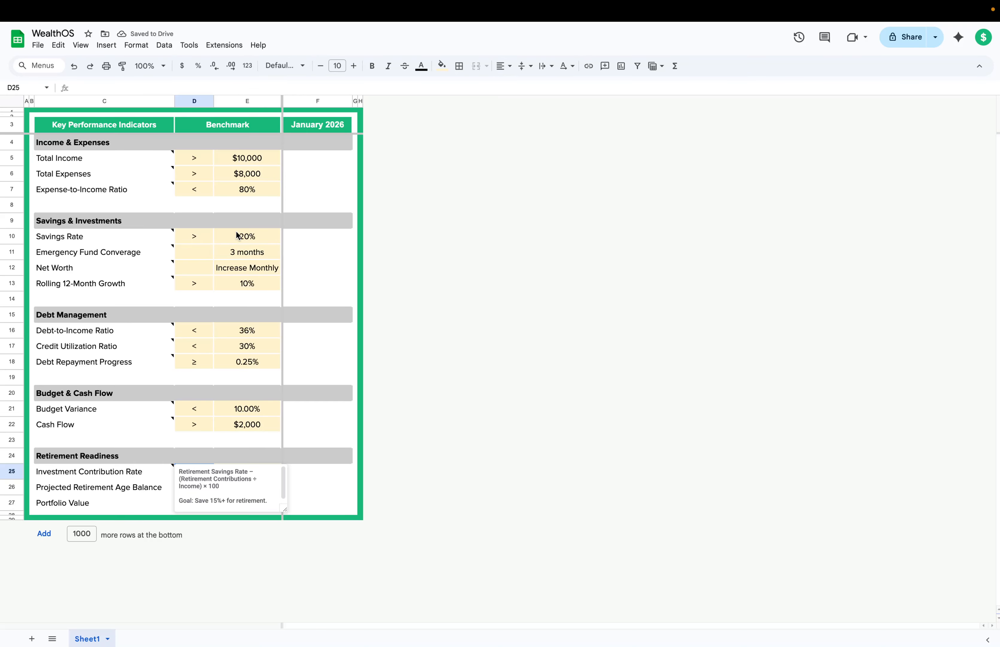
{"action": "left_click", "coordinate": [183, 236]}
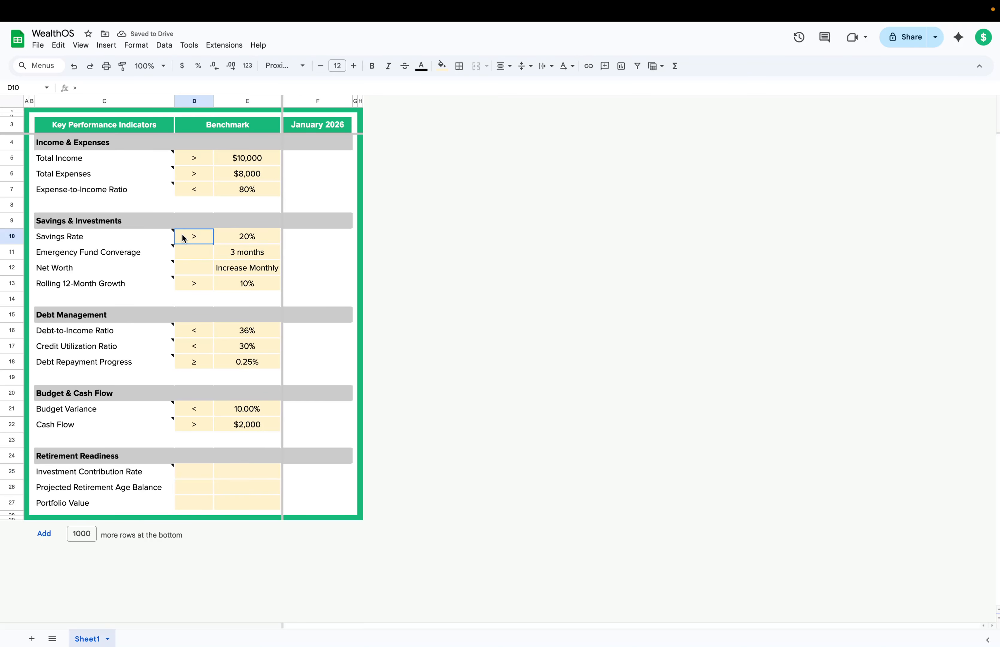
{"action": "left_click", "coordinate": [165, 237]}
{"action": "left_click", "coordinate": [252, 161]}
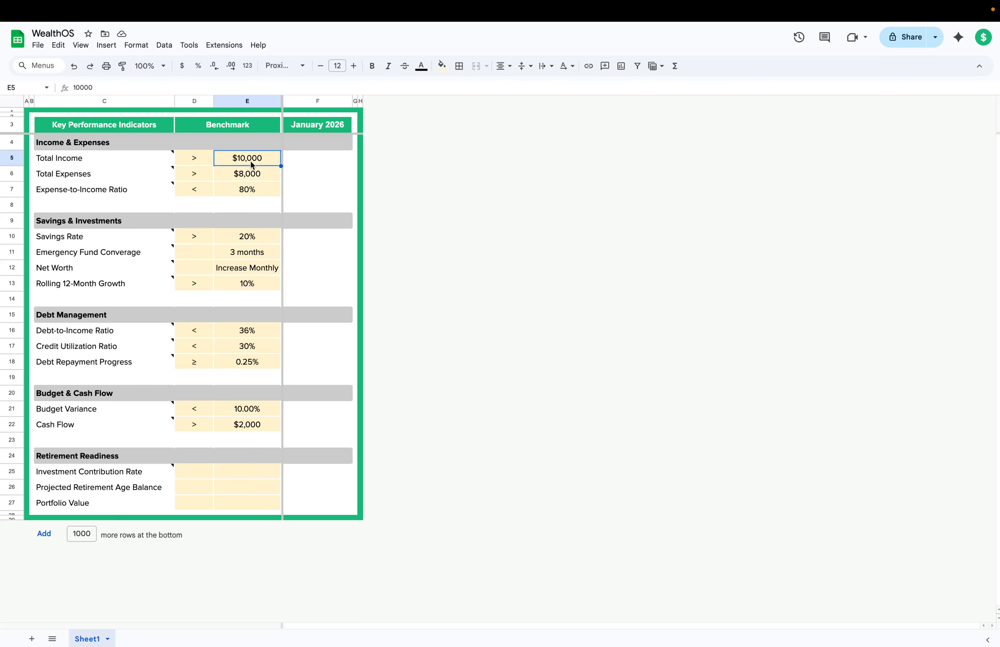
{"action": "left_click", "coordinate": [250, 177]}
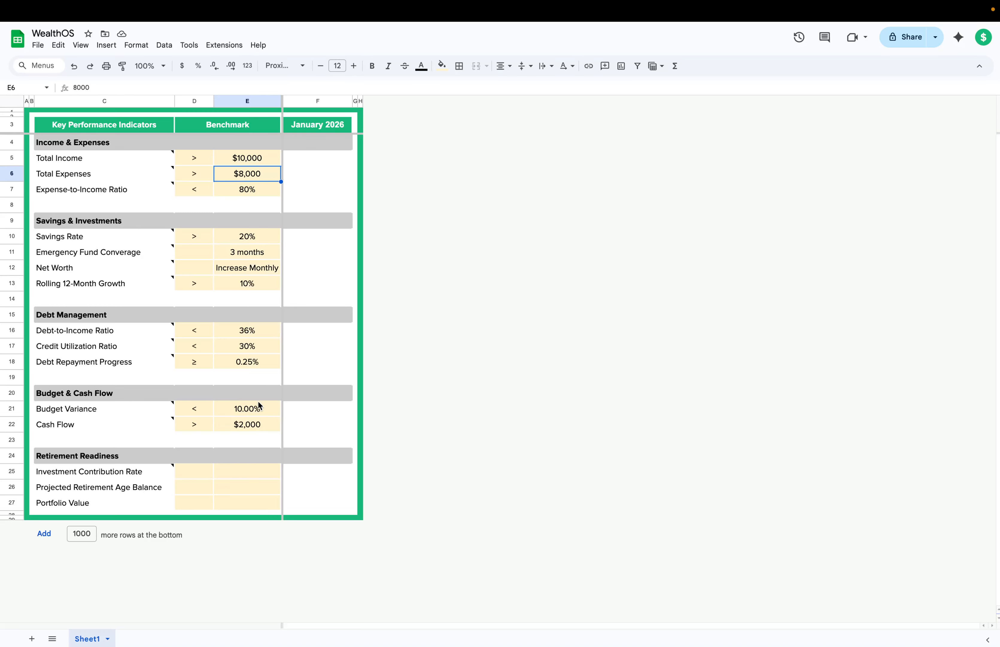
{"action": "left_click", "coordinate": [245, 425]}
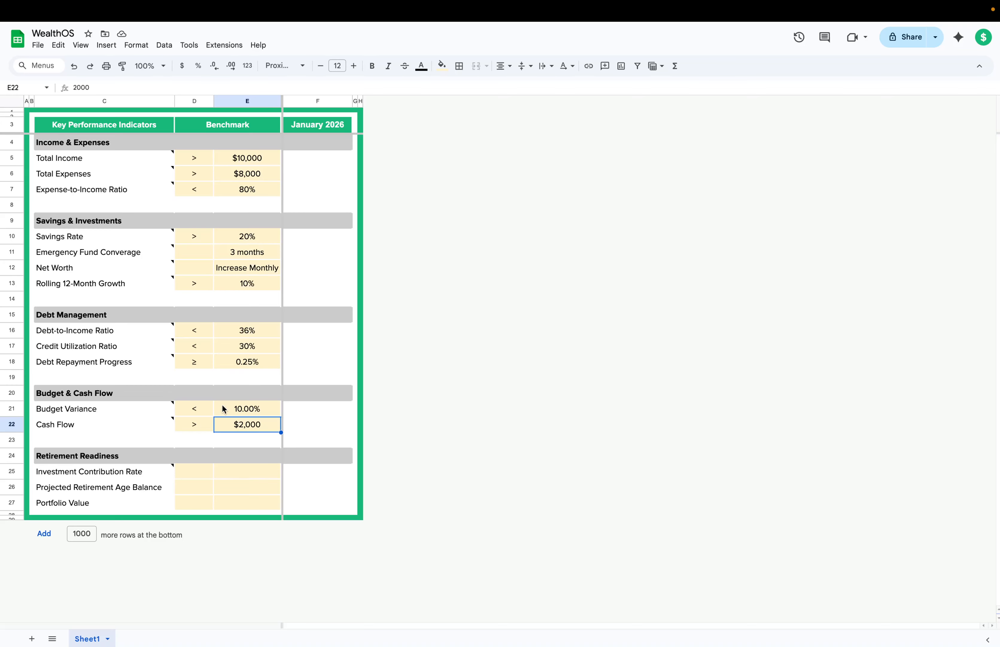
{"action": "left_click", "coordinate": [260, 242]}
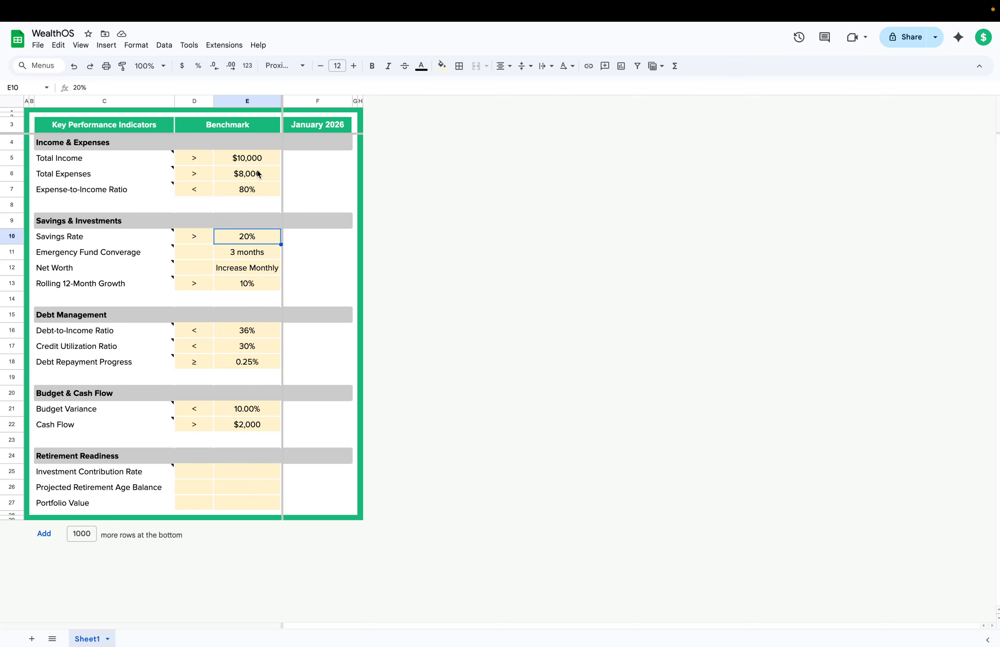
{"action": "left_click", "coordinate": [150, 476]}
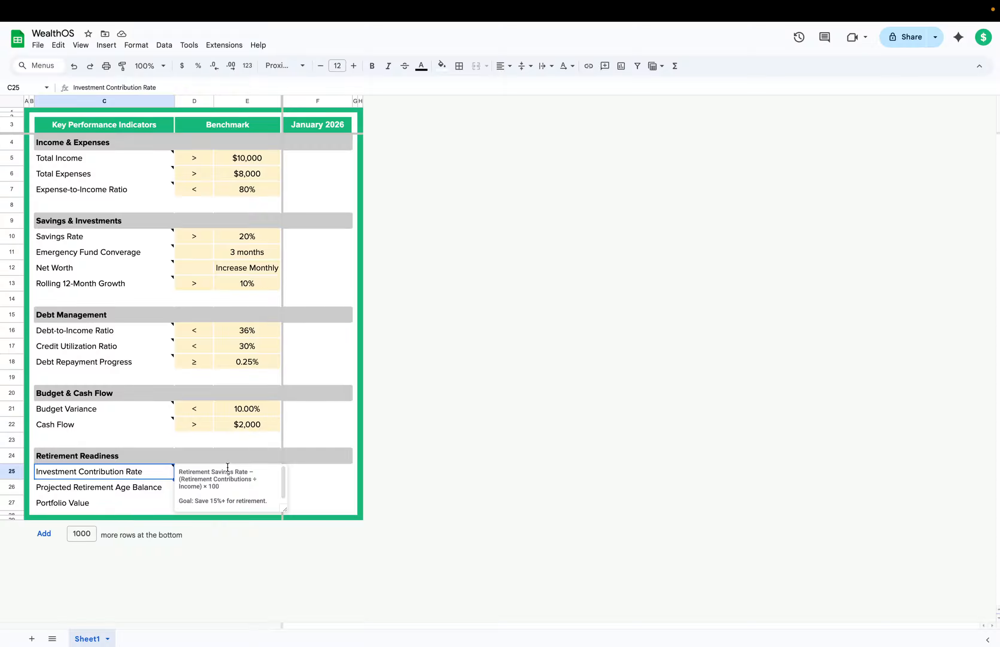
Step: Examine the Debt Management benchmarks and notes in rows 16 to 18 alongside the income and expense benchmarks in E5:E6
{"action": "left_click", "coordinate": [237, 364]}
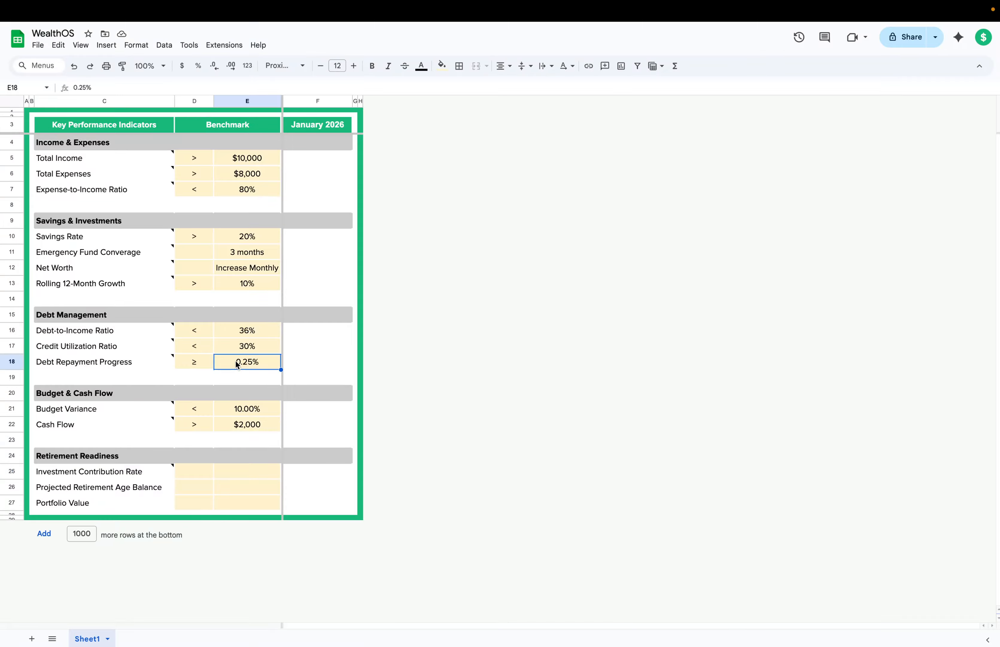
{"action": "left_click", "coordinate": [252, 173]}
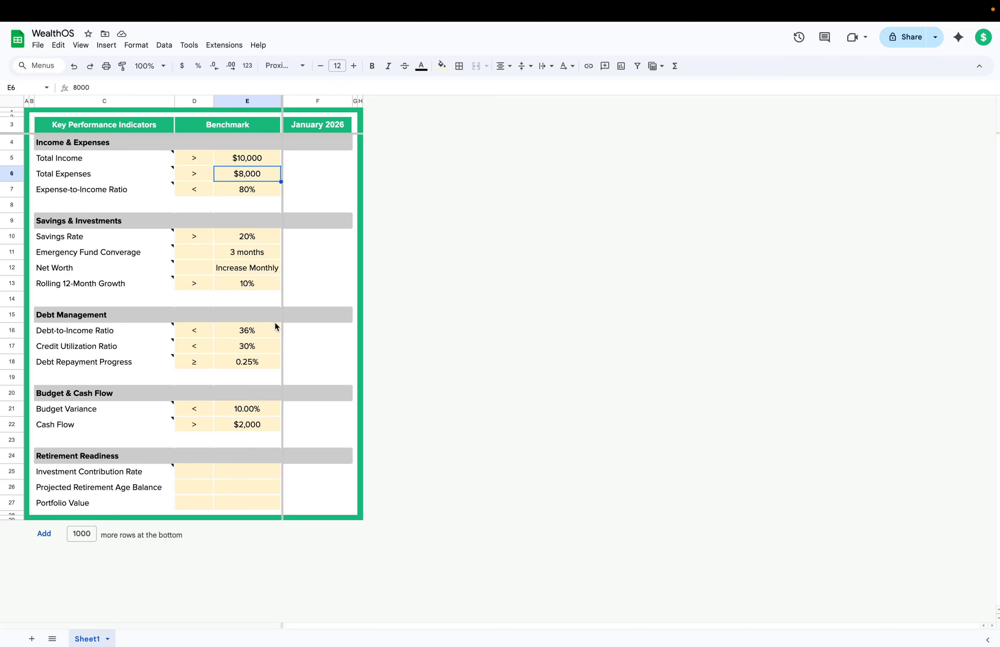
{"action": "left_click", "coordinate": [248, 364]}
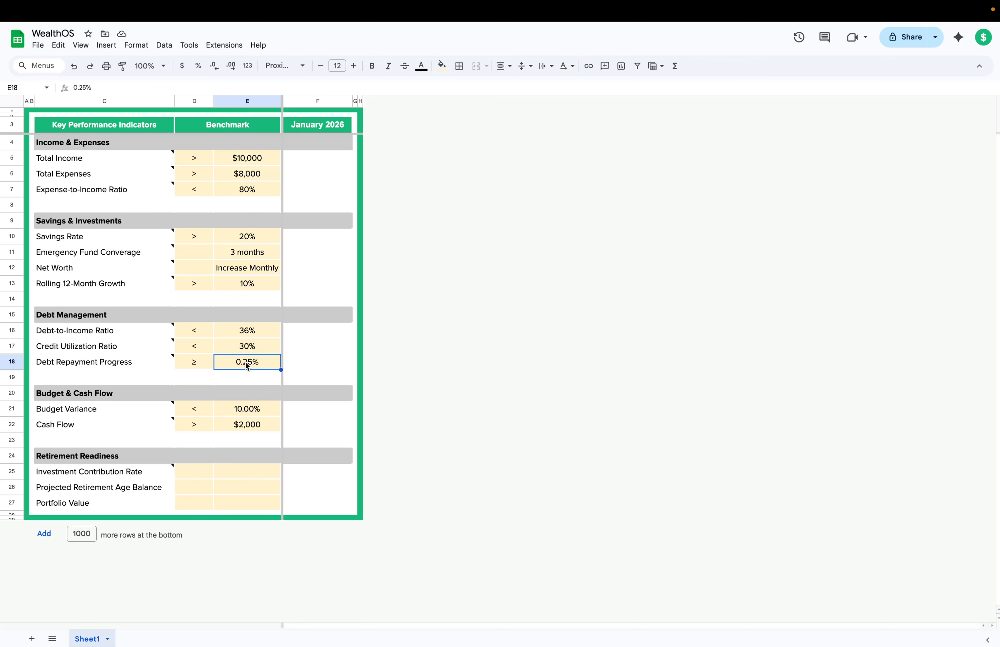
{"action": "left_click_drag", "start_coordinate": [70, 361], "coordinate": [258, 364]}
{"action": "left_click", "coordinate": [263, 347]}
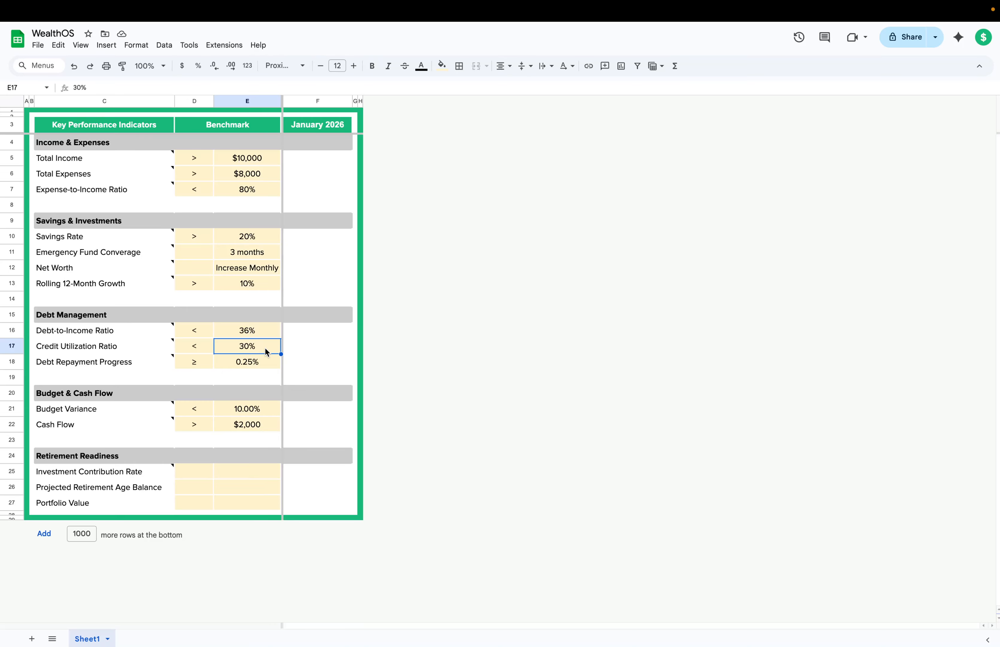
{"action": "left_click", "coordinate": [134, 342]}
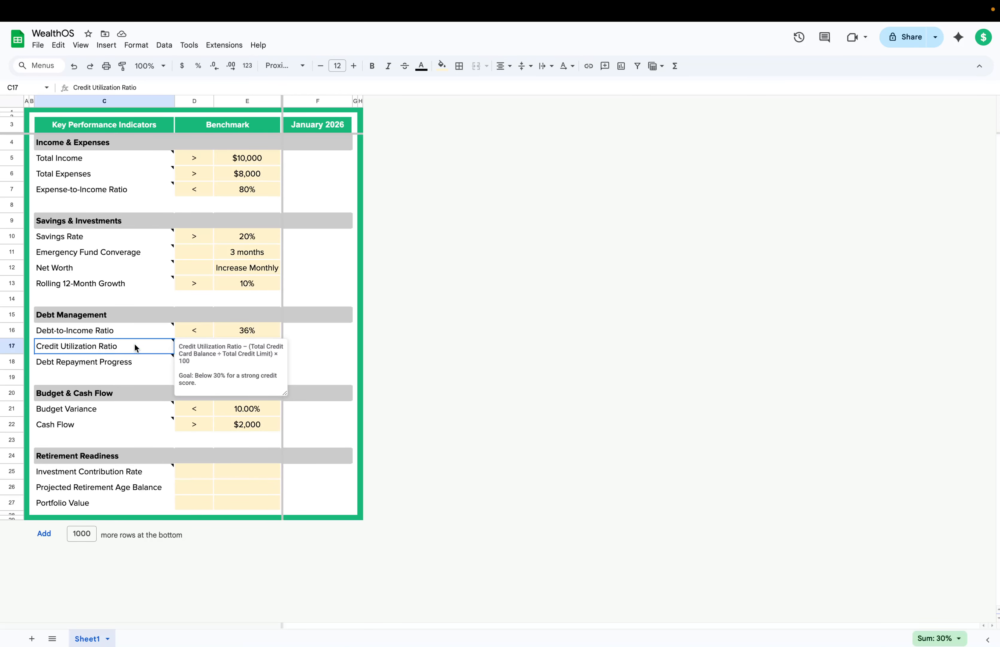
{"action": "left_click", "coordinate": [240, 333]}
{"action": "left_click_drag", "start_coordinate": [253, 325], "coordinate": [157, 329]}
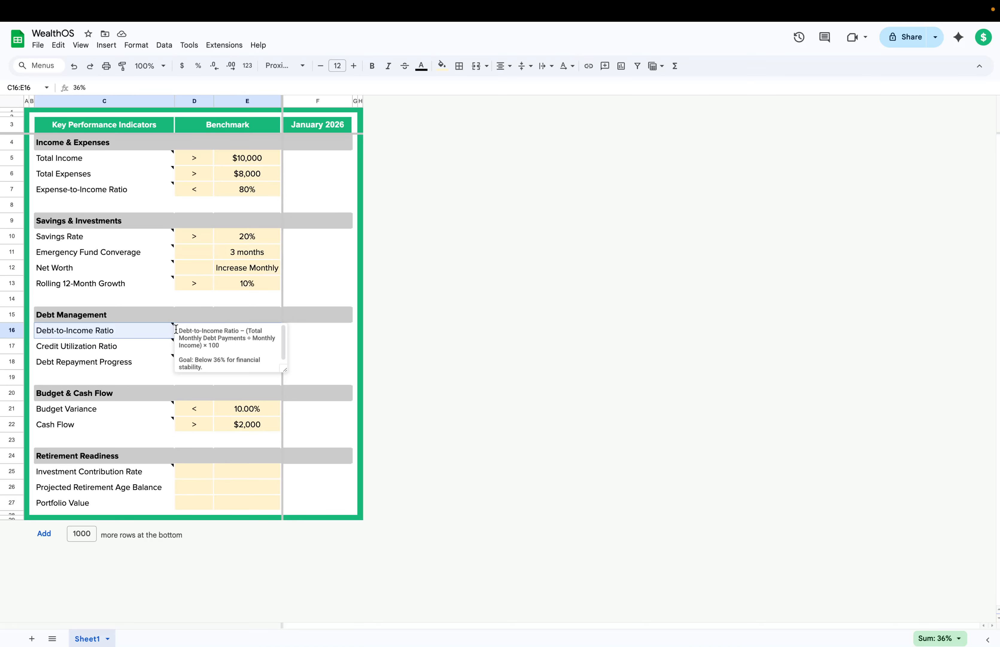
{"action": "left_click", "coordinate": [241, 179]}
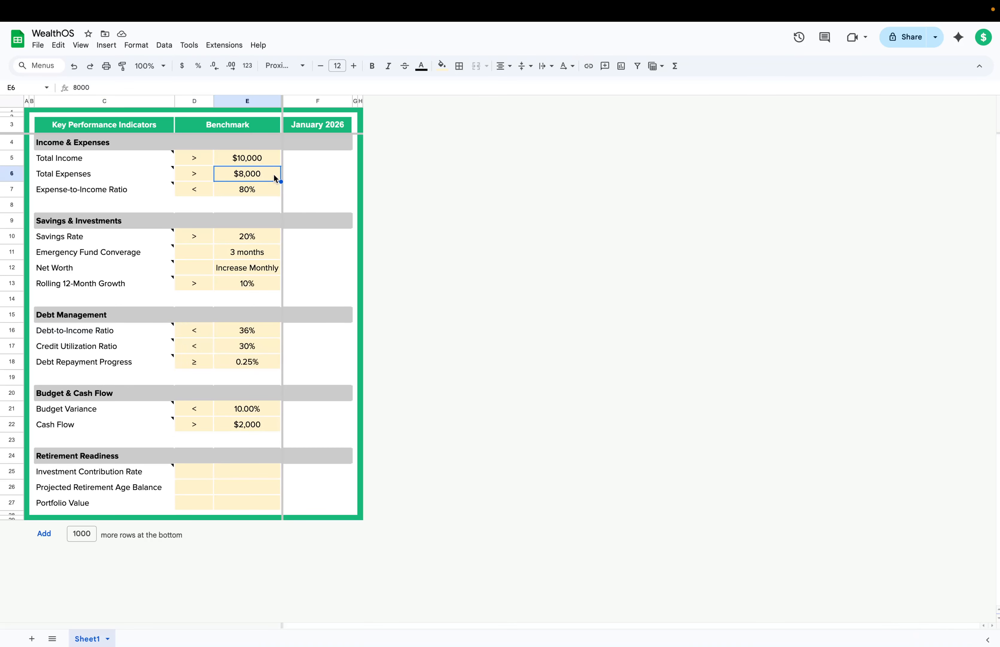
{"action": "left_click", "coordinate": [253, 159]}
{"action": "left_click", "coordinate": [247, 326]}
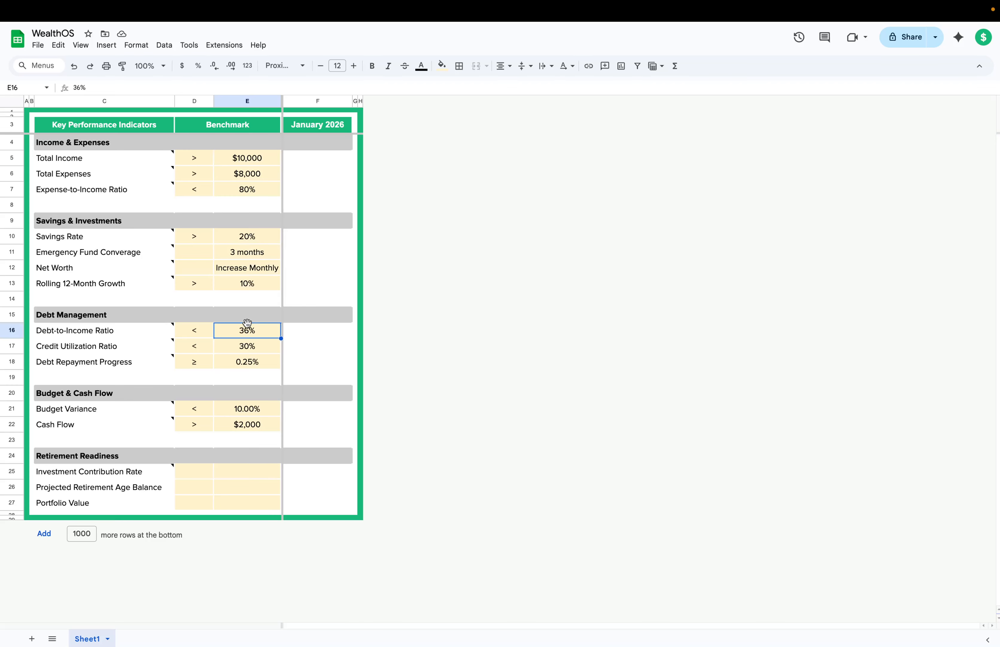
{"action": "left_click", "coordinate": [160, 330]}
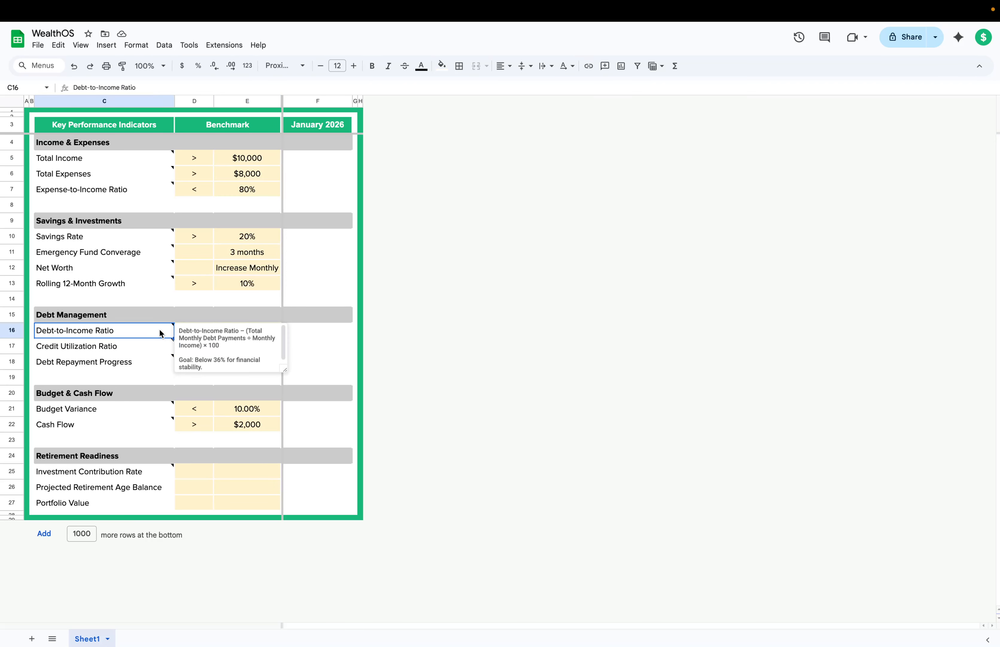
Step: Recheck the Investment Contribution Rate note, then enter its benchmark with the > operator in D25 and 10% in E25
{"action": "left_click", "coordinate": [224, 437]}
{"action": "left_click", "coordinate": [162, 470]}
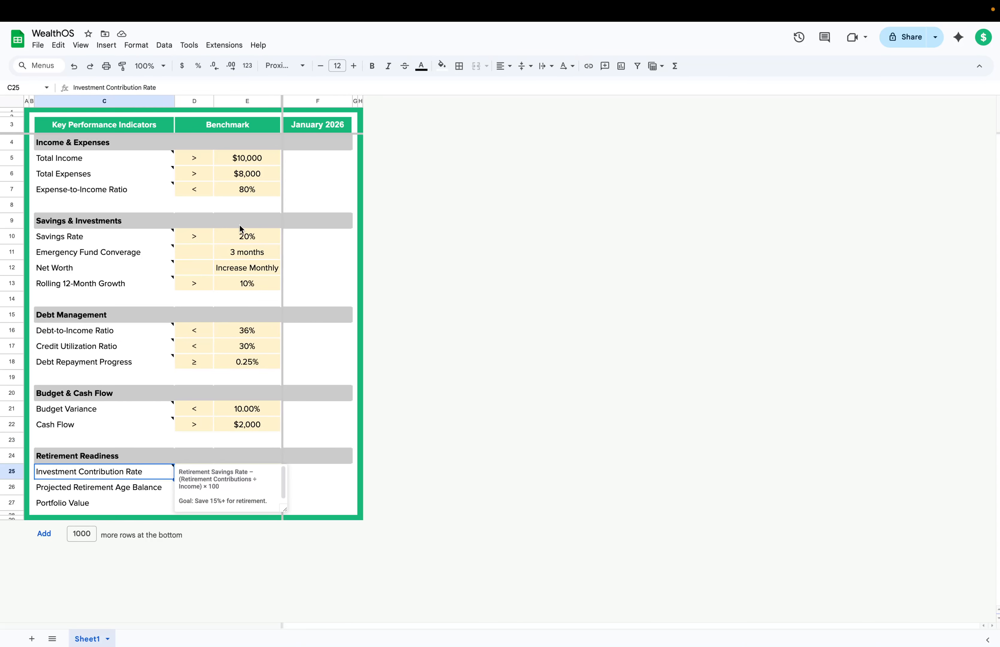
{"action": "left_click", "coordinate": [251, 239]}
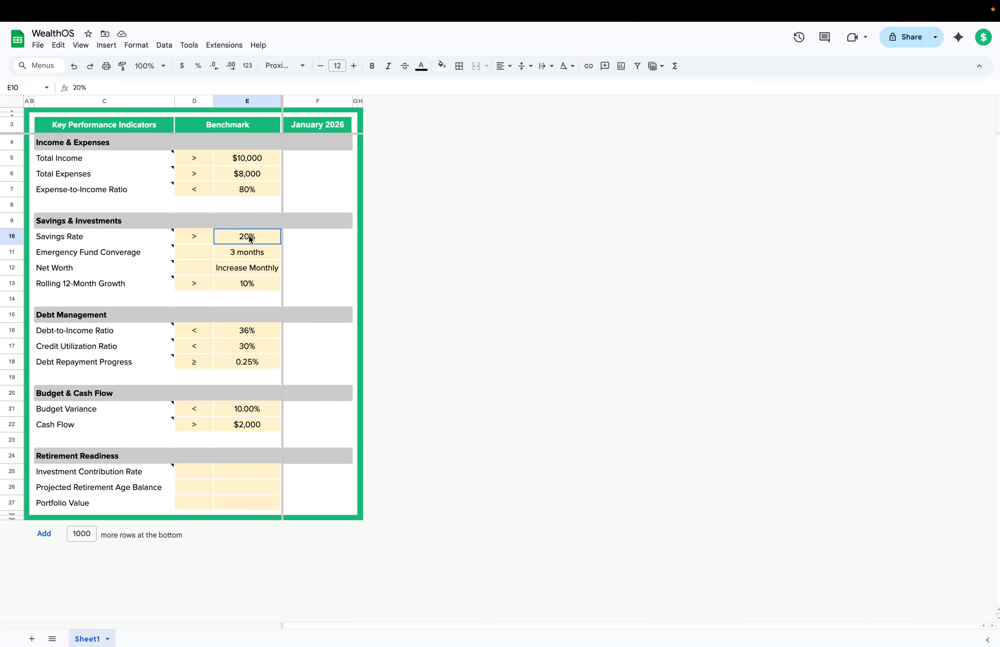
{"action": "left_click", "coordinate": [257, 425]}
{"action": "left_click", "coordinate": [204, 470]}
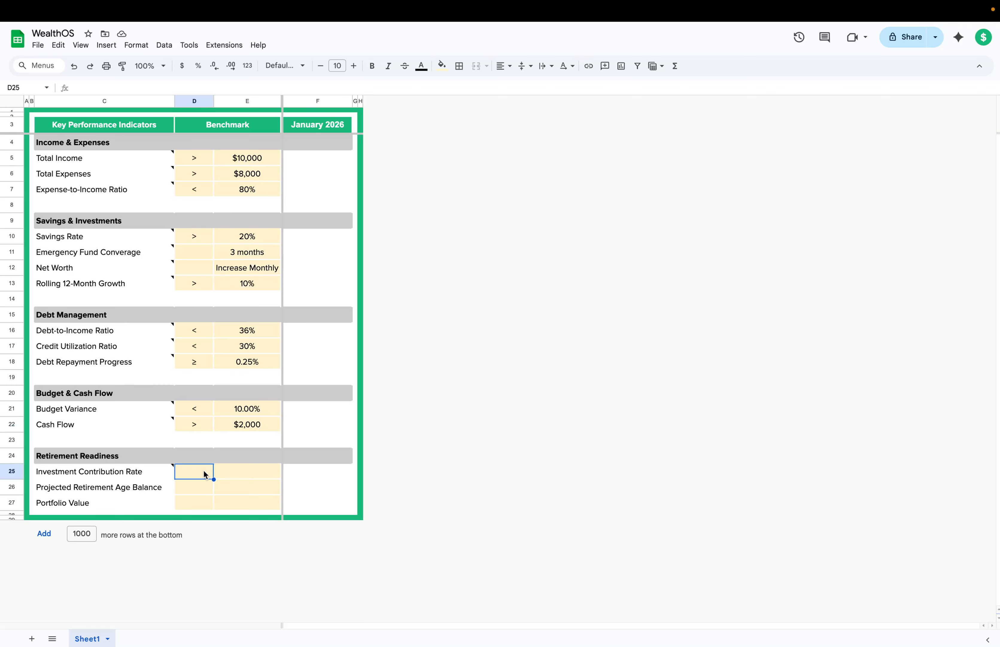
{"action": "left_click", "coordinate": [143, 469]}
{"action": "scroll", "coordinate": [216, 497], "scroll_direction": "down", "scroll_amount": 1}
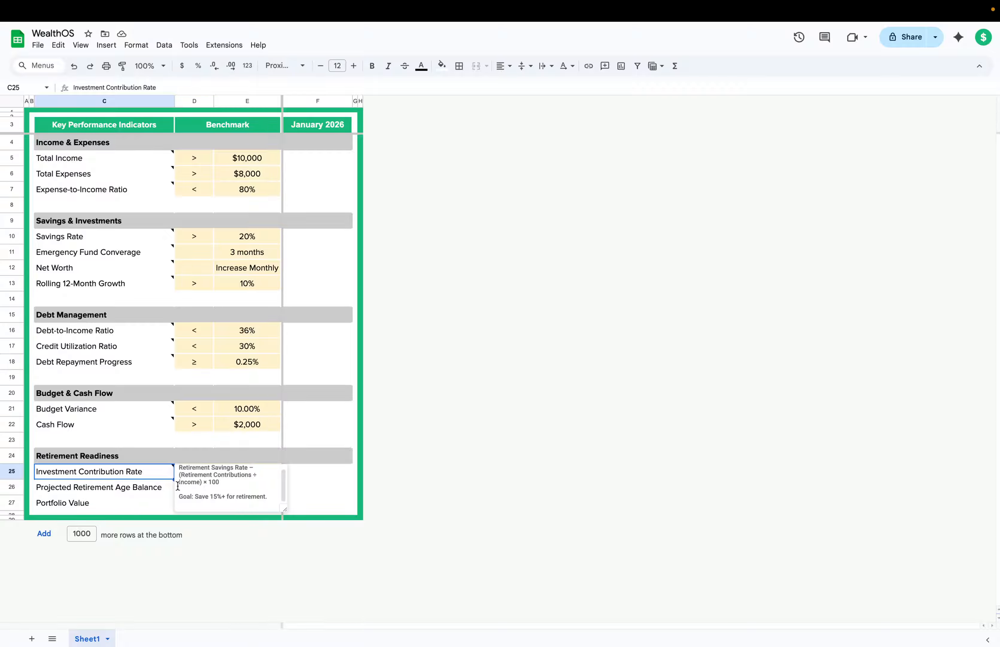
{"action": "left_click", "coordinate": [155, 487]}
{"action": "left_click", "coordinate": [202, 471]}
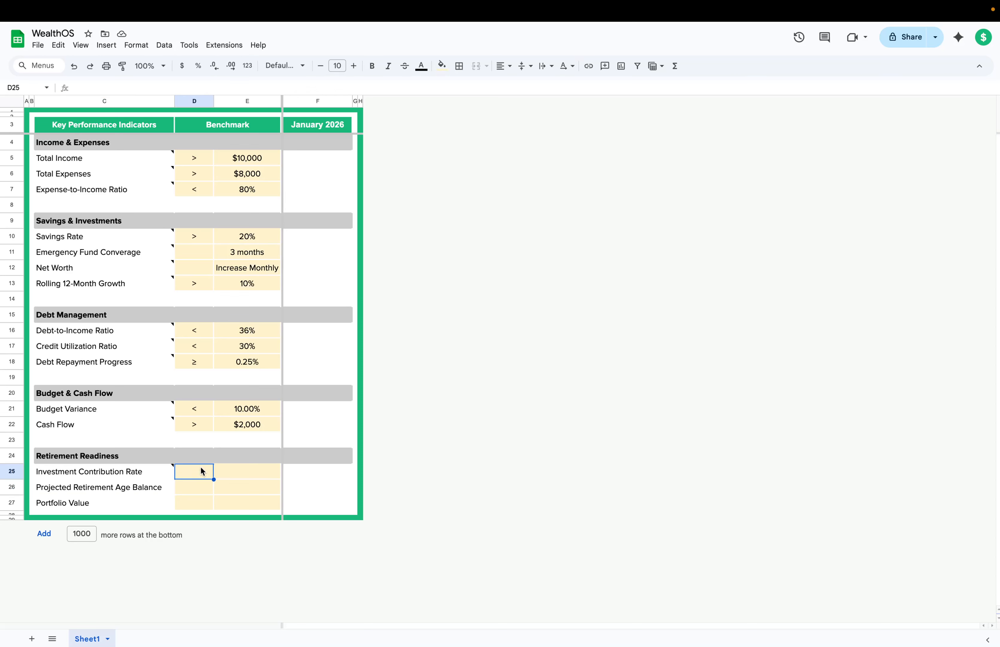
{"action": "type", "text": ">"}
{"action": "left_click", "coordinate": [230, 468]}
{"action": "type", "text": "10%"}
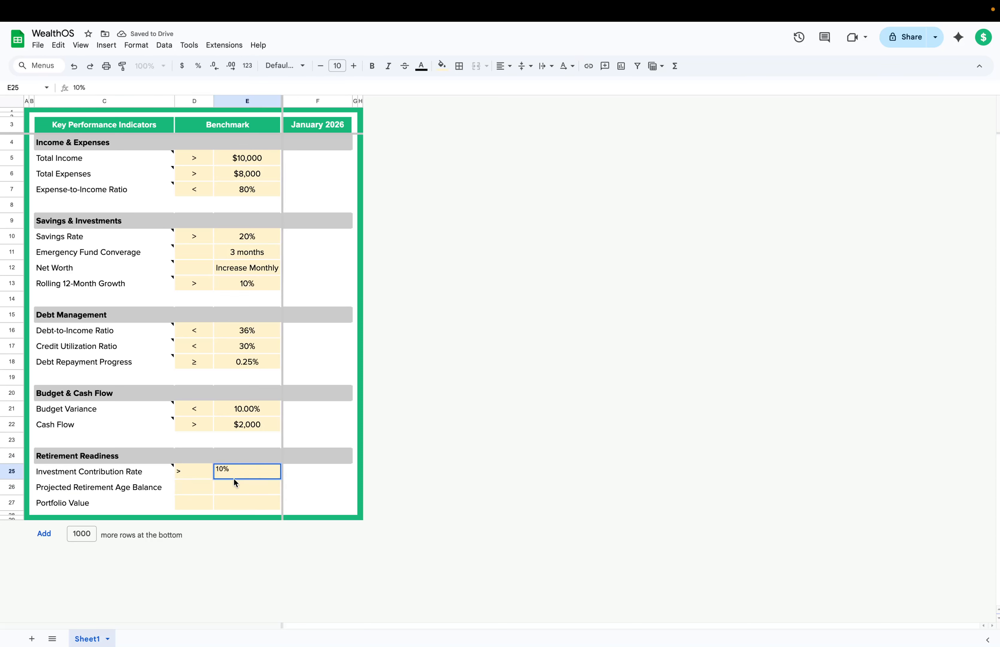
Step: Copy the formatting of the Credit Utilization Ratio benchmark cells D17:E17 onto the Investment Contribution Rate benchmark cells D25:E25
{"action": "left_click_drag", "start_coordinate": [202, 472], "coordinate": [244, 474]}
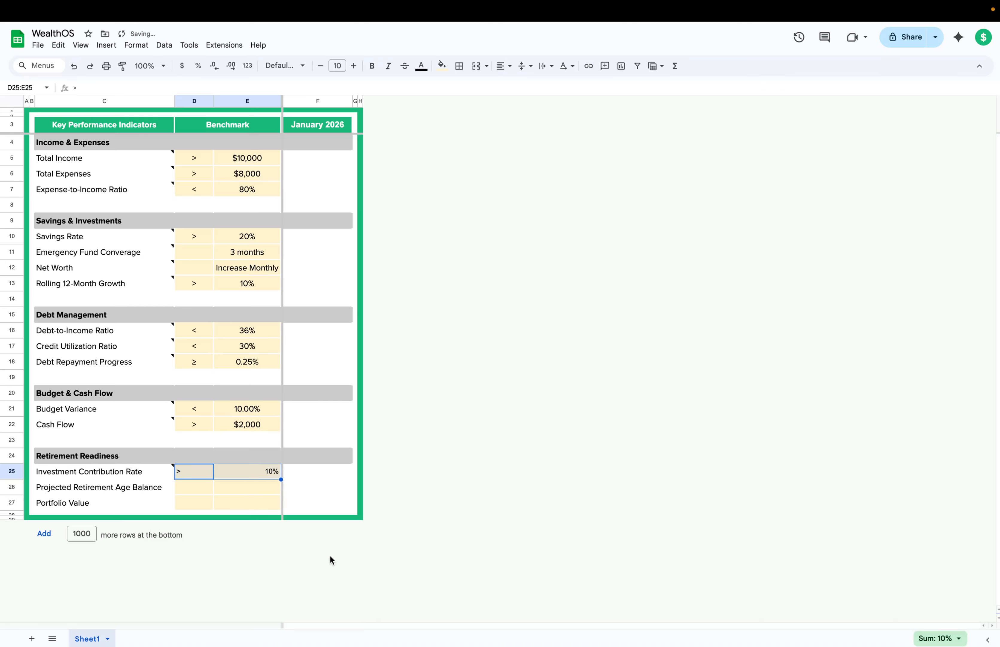
{"action": "left_click", "coordinate": [249, 424]}
{"action": "left_click", "coordinate": [247, 471]}
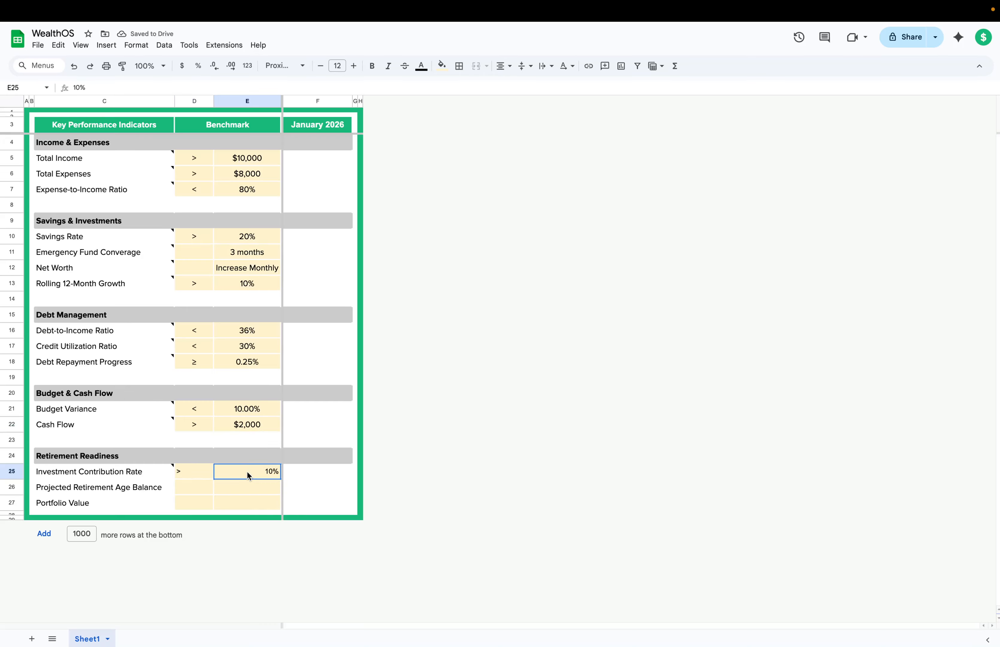
{"action": "left_click_drag", "start_coordinate": [202, 472], "coordinate": [242, 474]}
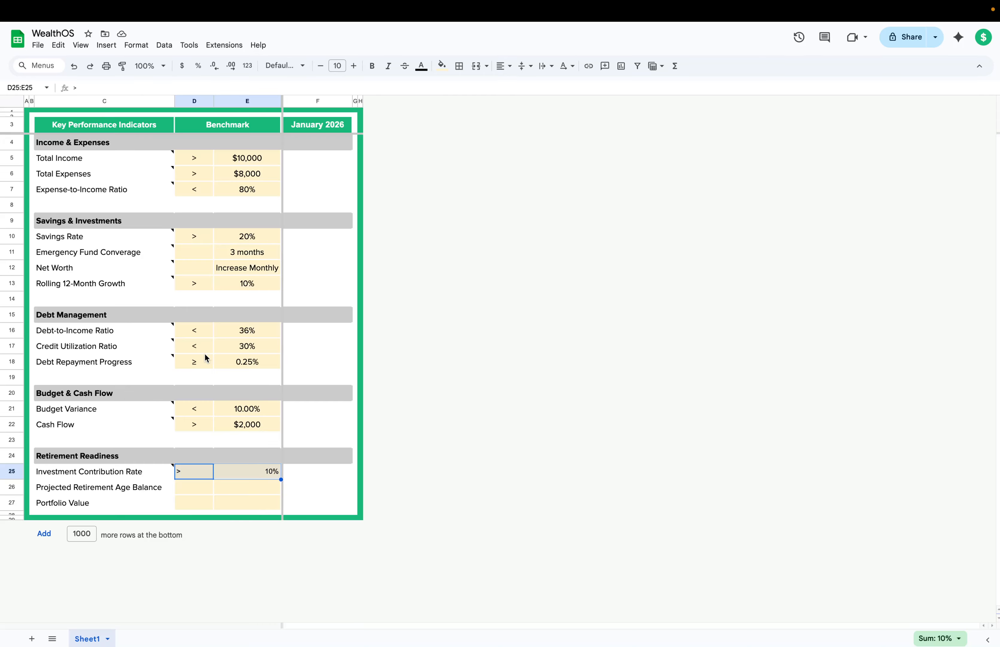
{"action": "left_click_drag", "start_coordinate": [204, 348], "coordinate": [246, 346]}
{"action": "left_click", "coordinate": [122, 66]}
{"action": "left_click_drag", "start_coordinate": [196, 471], "coordinate": [250, 471]}
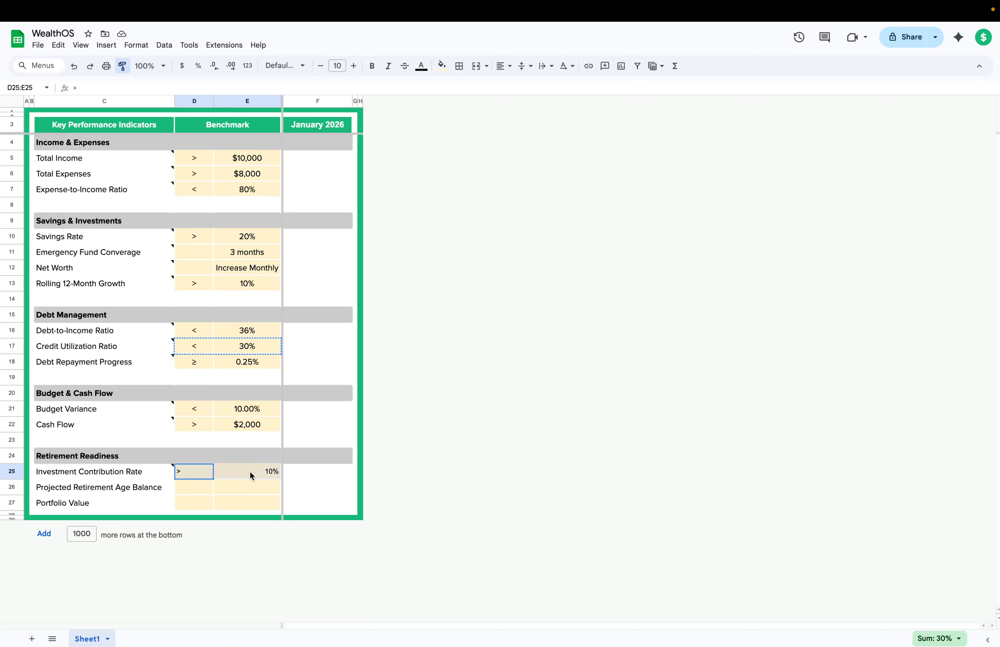
Step: Add a note to C26 reading "Projected Retirement Balance – Forecasted savings at retirement age based on current contributions."
{"action": "left_click", "coordinate": [131, 488]}
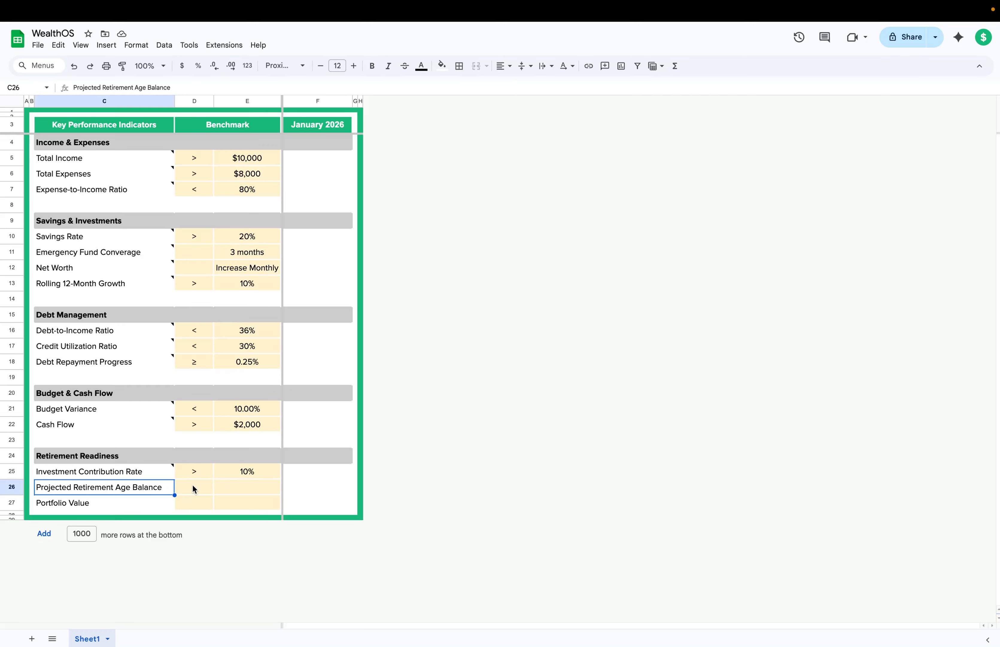
{"action": "right_click", "coordinate": [126, 486]}
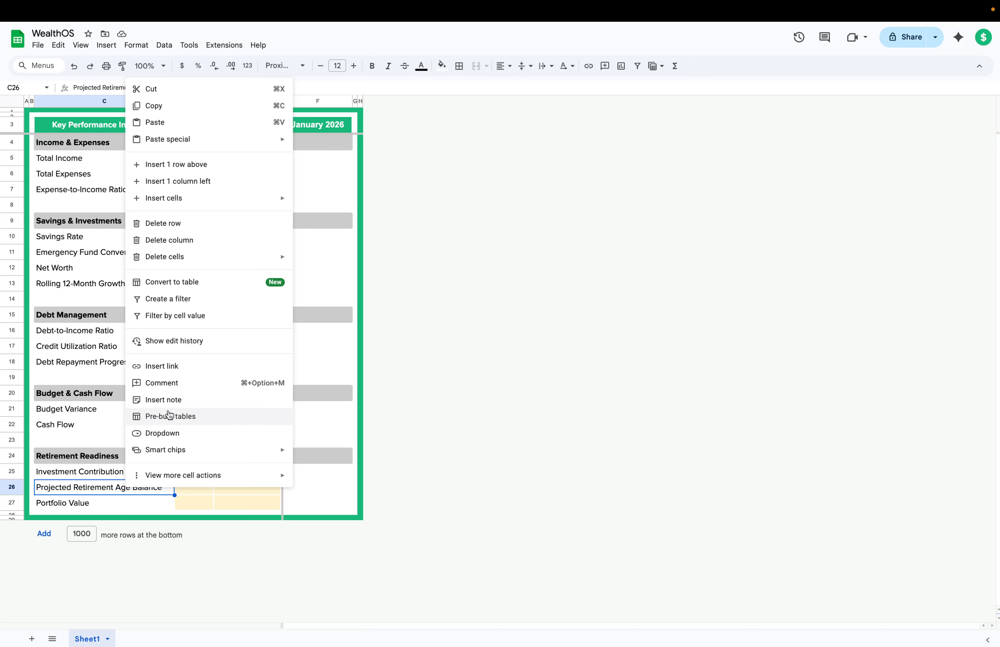
{"action": "left_click", "coordinate": [164, 399]}
{"action": "type", "text": "Projected Retirement Balance – Forecasted savings at retirement age based on current contributions."}
{"action": "left_click", "coordinate": [231, 462]}
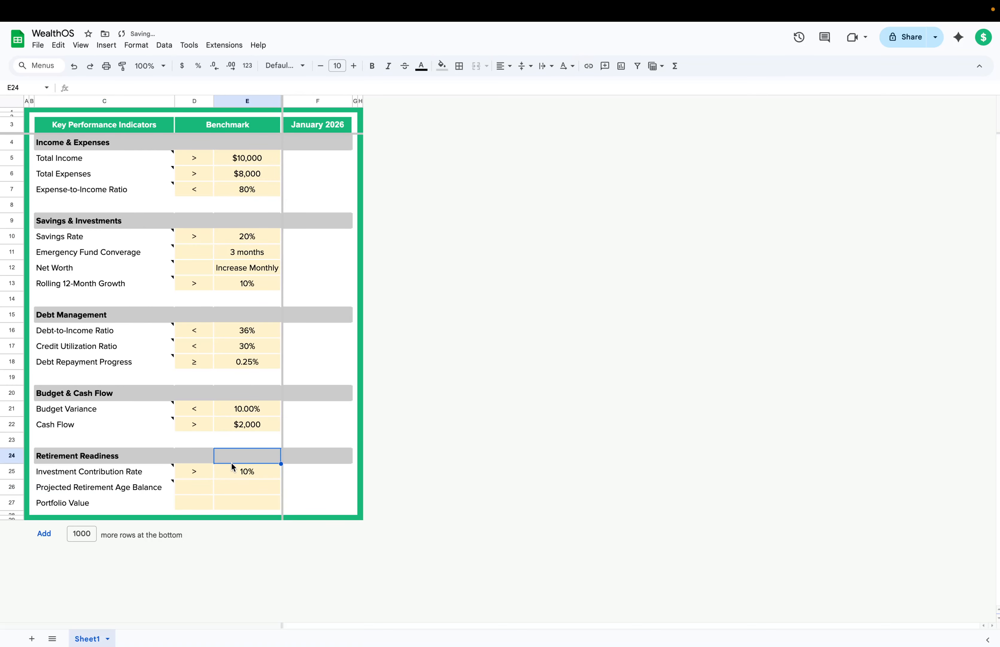
Step: Review the Projected Retirement Age Balance note and its empty benchmark cells, comparing with the Investment Contribution Rate note
{"action": "left_click", "coordinate": [155, 490]}
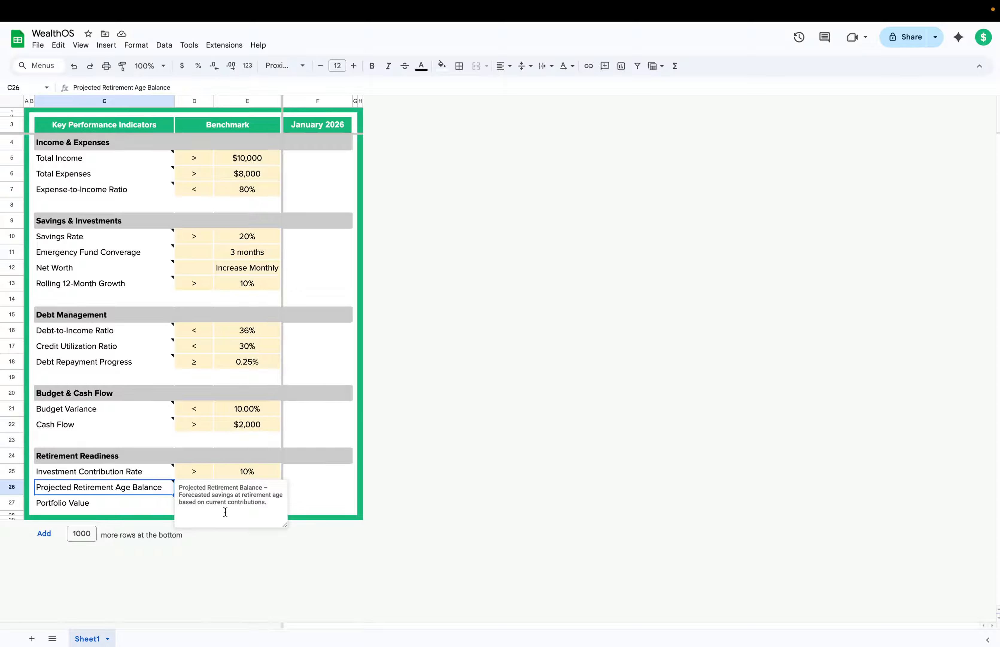
{"action": "left_click", "coordinate": [156, 505]}
{"action": "left_click", "coordinate": [185, 486]}
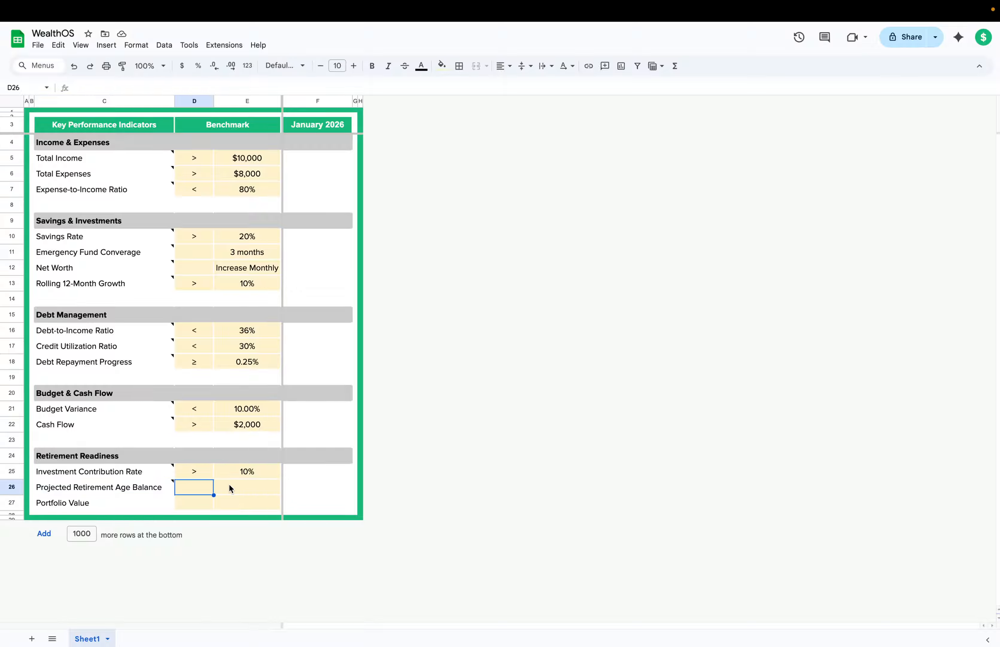
{"action": "left_click", "coordinate": [229, 487]}
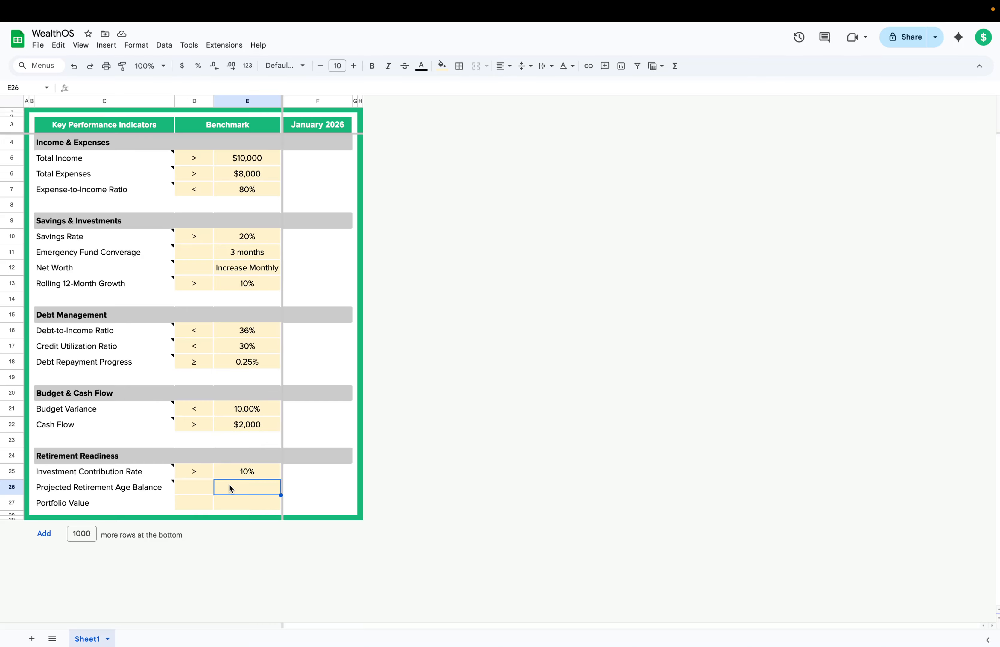
{"action": "left_click", "coordinate": [149, 486]}
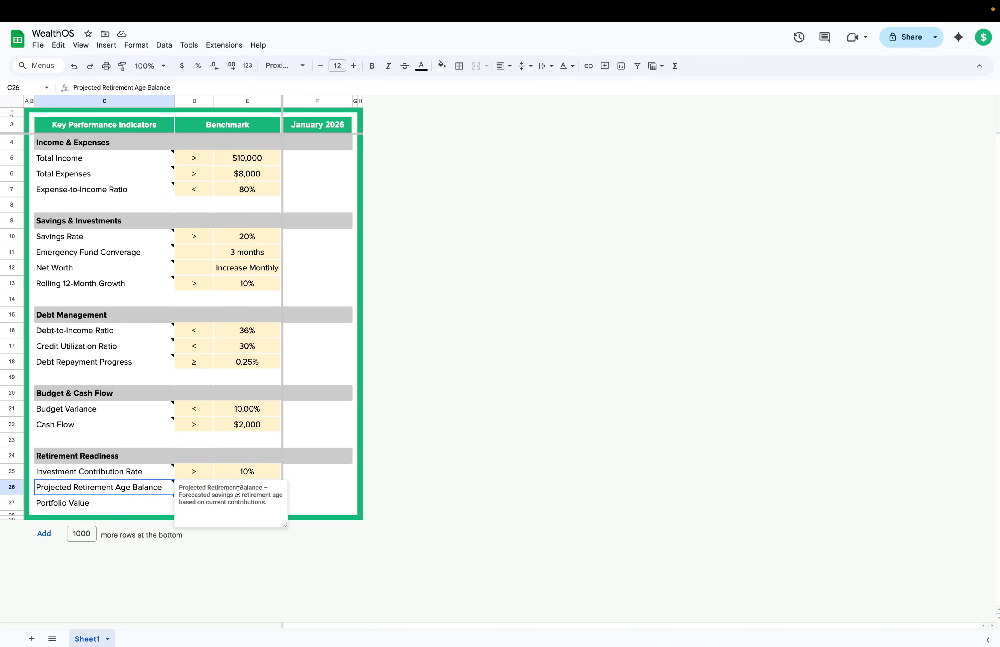
{"action": "left_click", "coordinate": [122, 470]}
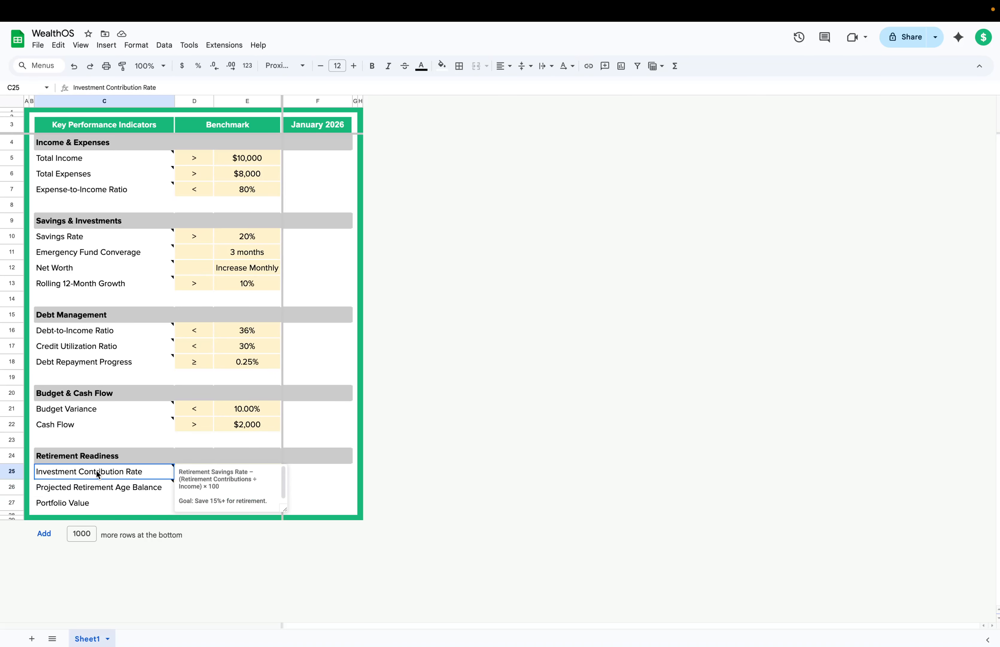
{"action": "left_click", "coordinate": [129, 492]}
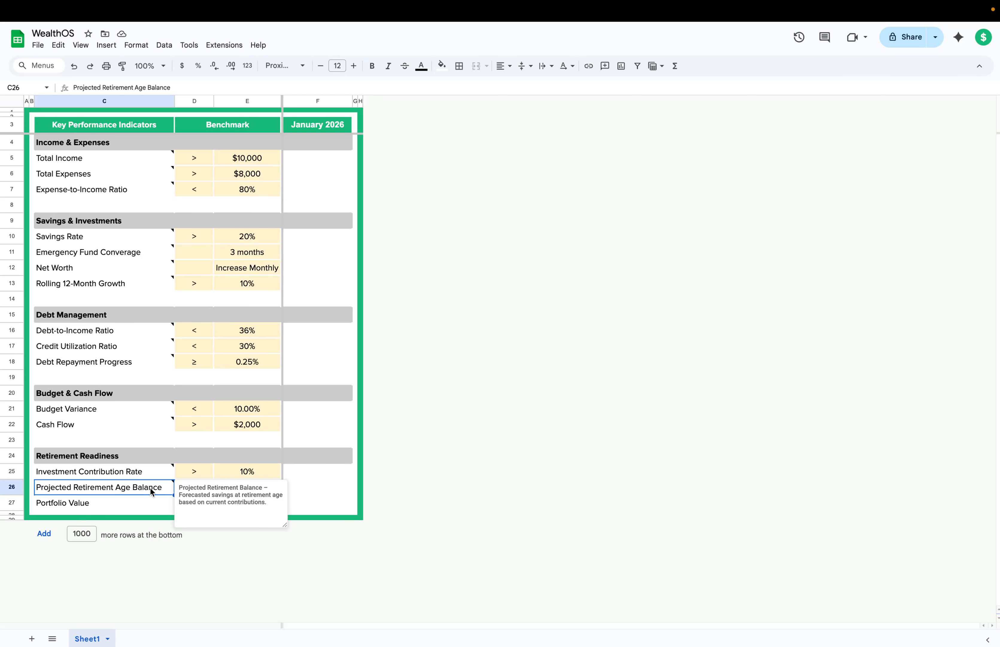
Step: Enter the Projected Retirement Age Balance benchmark with the > operator in D26 and $2,000,000 in E26
{"action": "left_click", "coordinate": [324, 489]}
{"action": "left_click", "coordinate": [268, 493]}
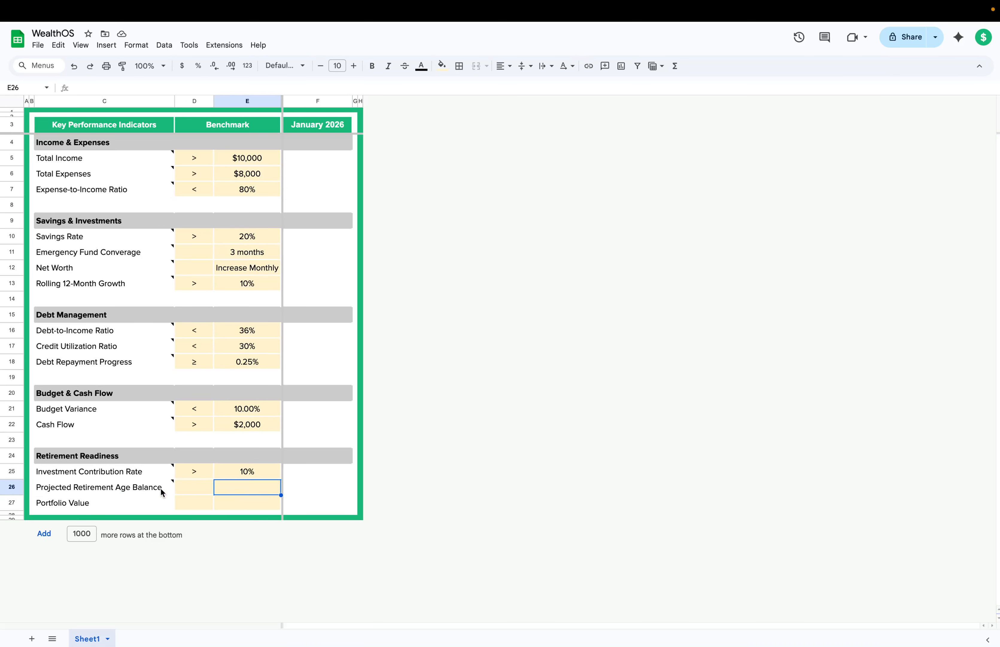
{"action": "left_click", "coordinate": [322, 490]}
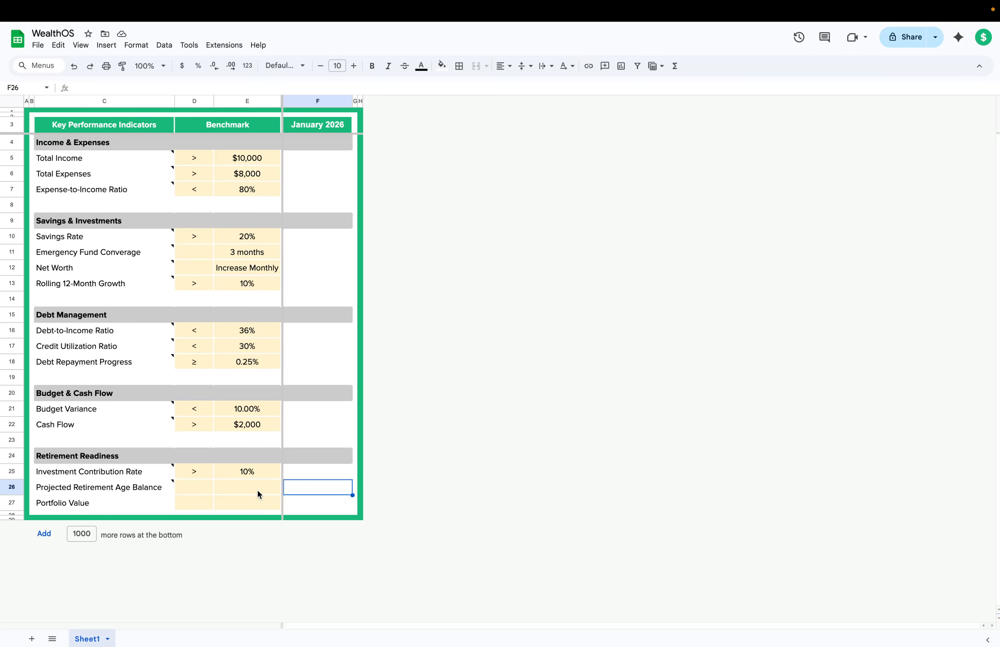
{"action": "left_click", "coordinate": [211, 490]}
{"action": "type", "text": ">"}
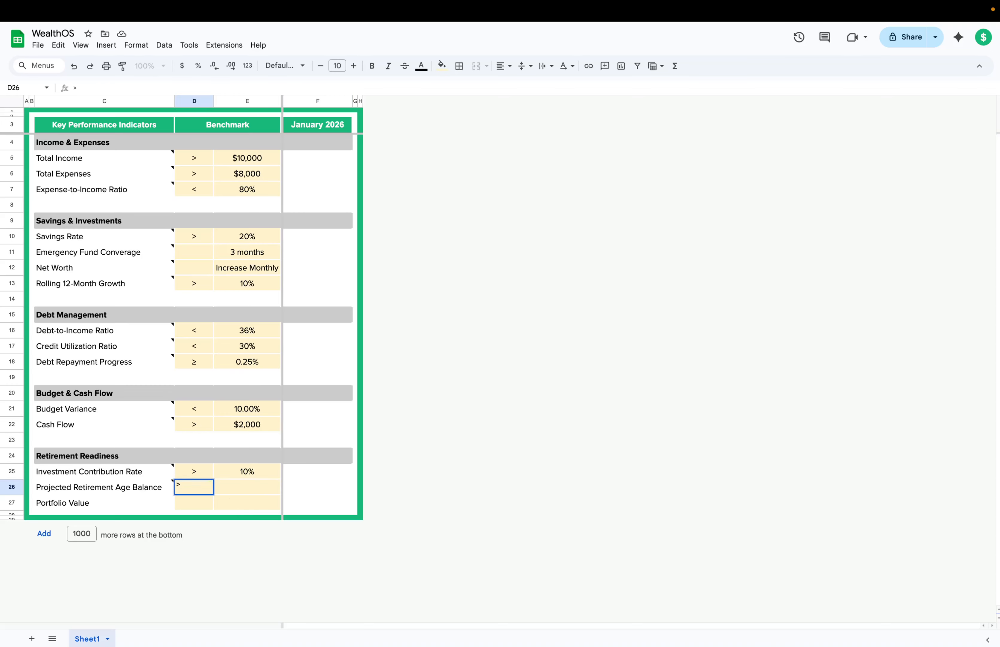
{"action": "key", "text": "Tab"}
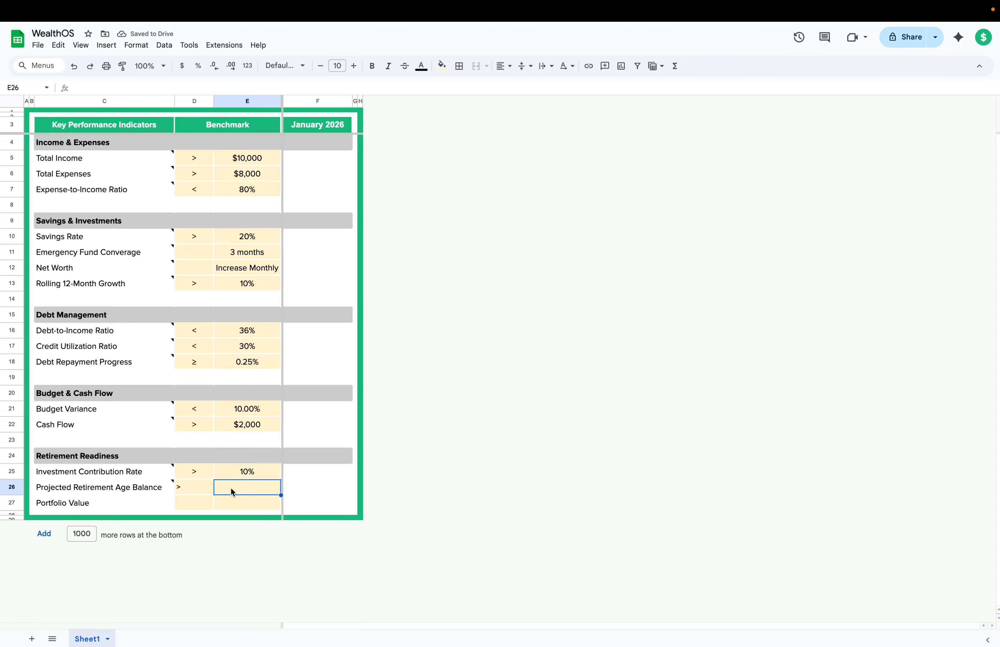
{"action": "type", "text": "$2"}
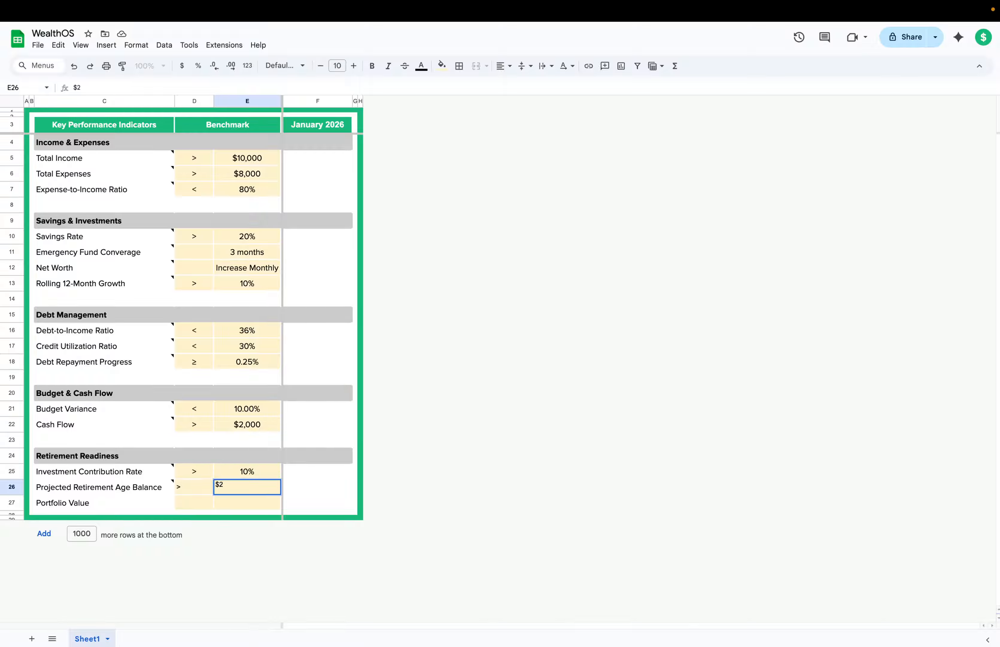
{"action": "type", "text": ",000,000"}
{"action": "left_click", "coordinate": [315, 495]}
Step: Copy the formatting of the Total Expenses benchmark cells D6:E6 onto the Projected Retirement Age Balance benchmark cells D26:E26
{"action": "left_click_drag", "start_coordinate": [178, 488], "coordinate": [253, 489]}
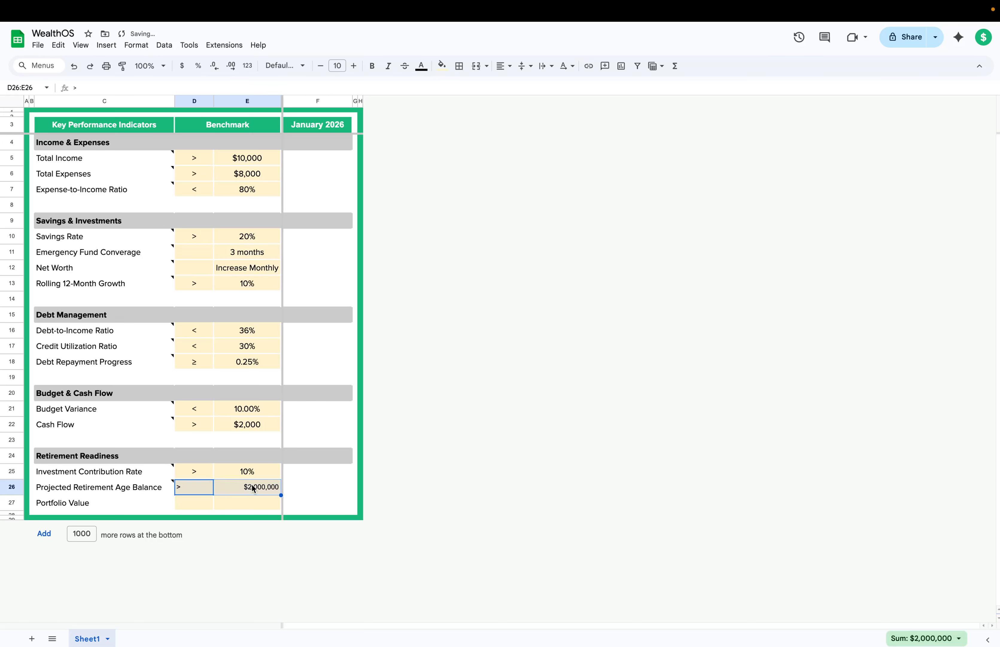
{"action": "left_click_drag", "start_coordinate": [193, 177], "coordinate": [237, 180]}
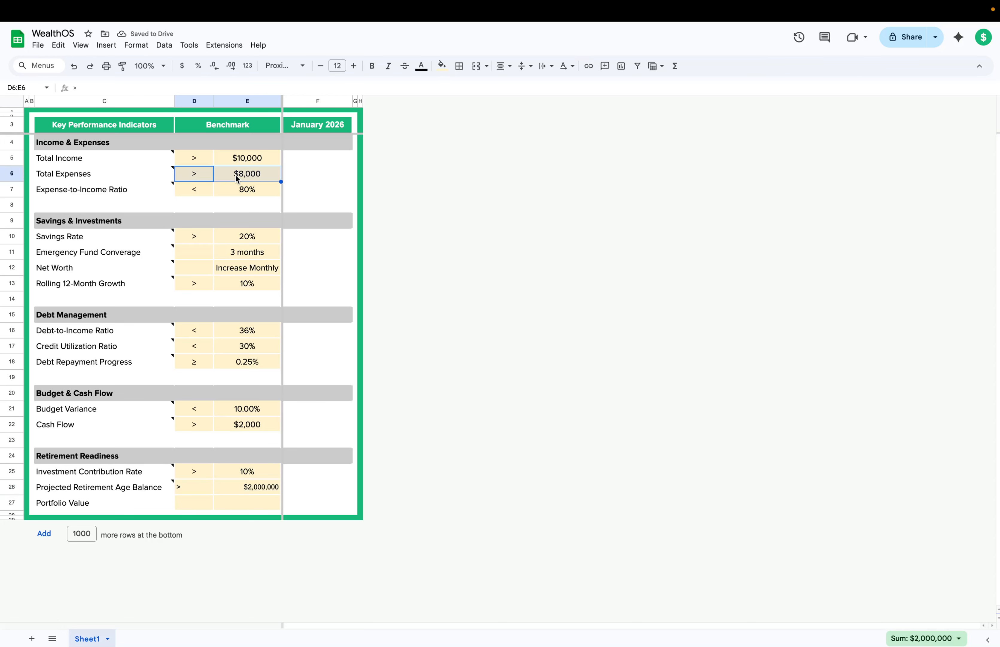
{"action": "left_click", "coordinate": [123, 65]}
{"action": "left_click_drag", "start_coordinate": [198, 486], "coordinate": [250, 487]}
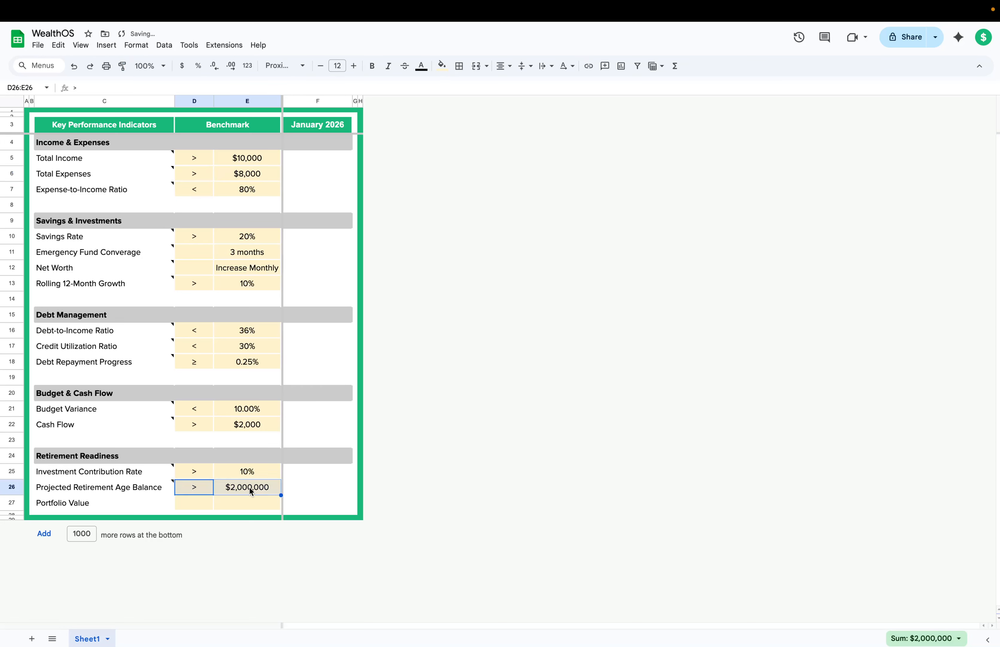
Step: Enter "Increase Monthly" as the Portfolio Value benchmark in E27
{"action": "left_click", "coordinate": [227, 502]}
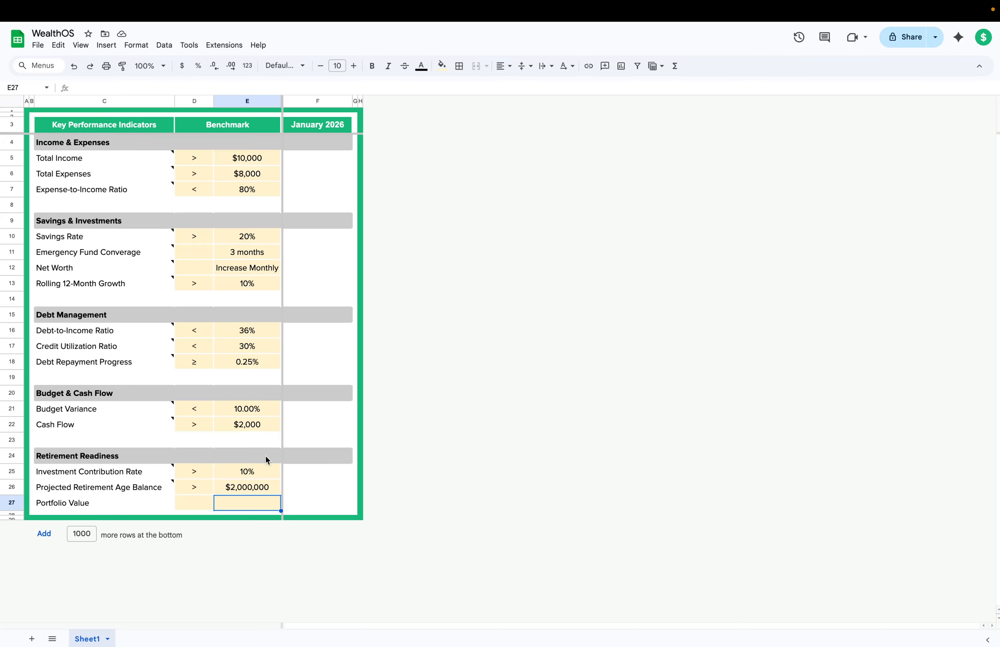
{"action": "type", "text": "Incras"}
{"action": "type", "text": "e"}
{"action": "type", "text": "ease Monthly"}
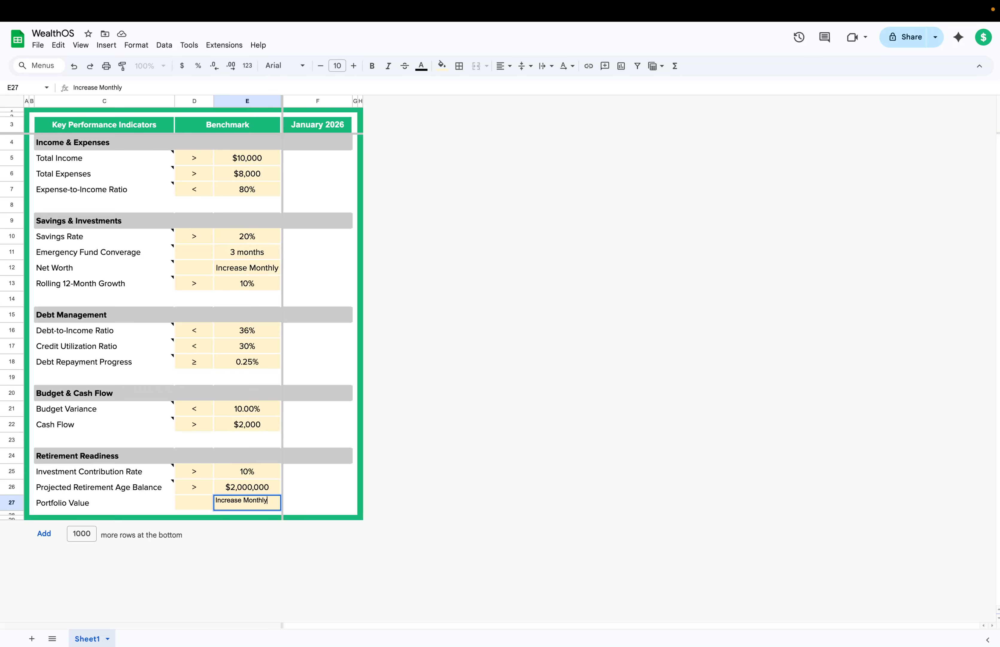
{"action": "left_click", "coordinate": [251, 471]}
Step: Copy the formatting of the Net Worth benchmark cell E12 onto the Portfolio Value benchmark cell E27
{"action": "left_click", "coordinate": [248, 508]}
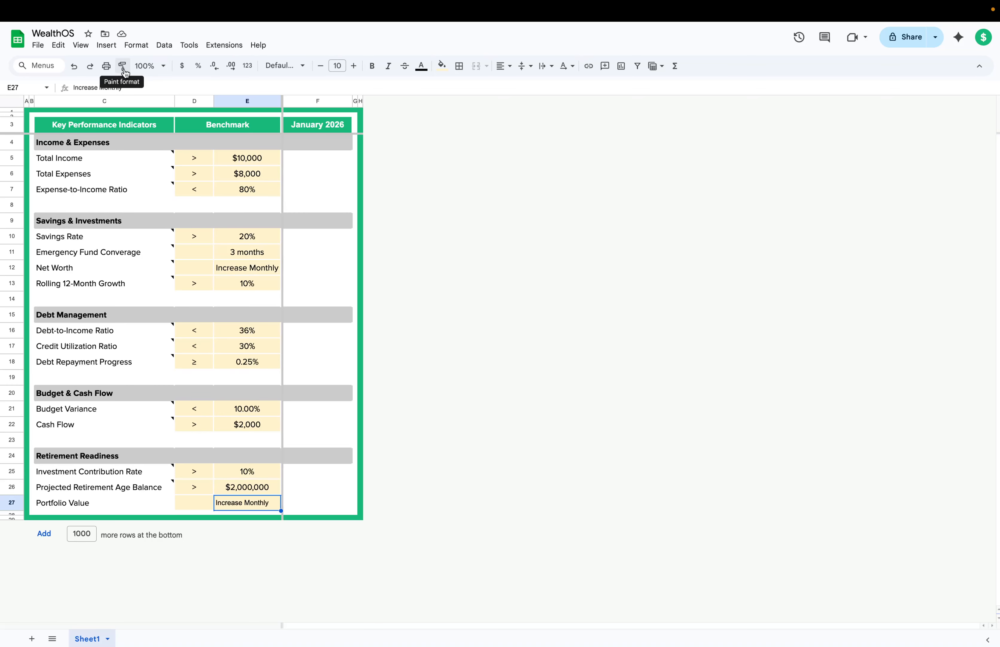
{"action": "left_click", "coordinate": [245, 267]}
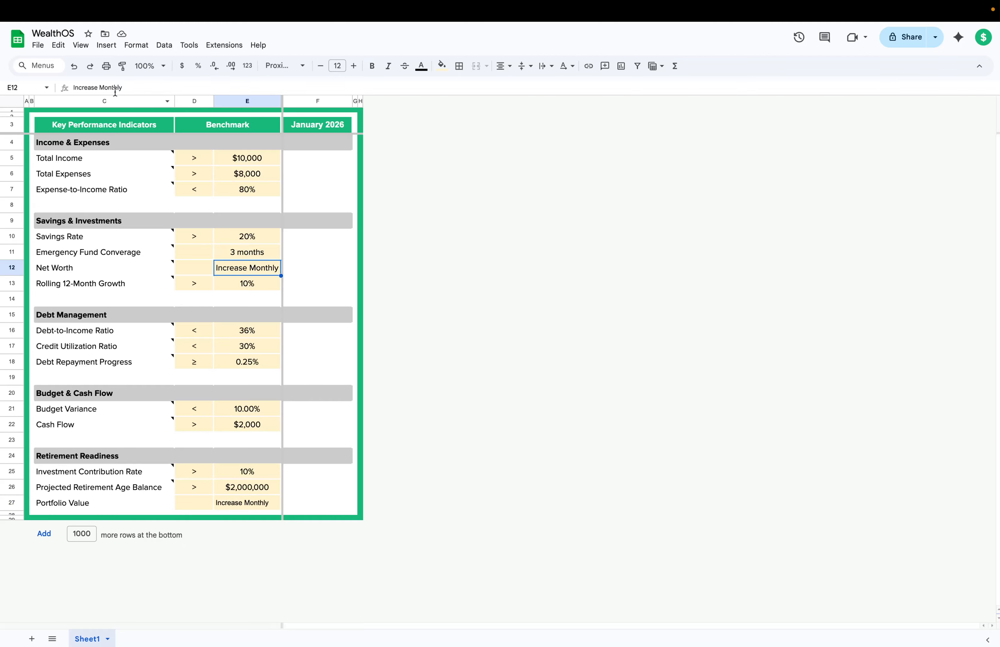
{"action": "left_click", "coordinate": [123, 68]}
{"action": "left_click", "coordinate": [264, 503]}
{"action": "left_click", "coordinate": [313, 502]}
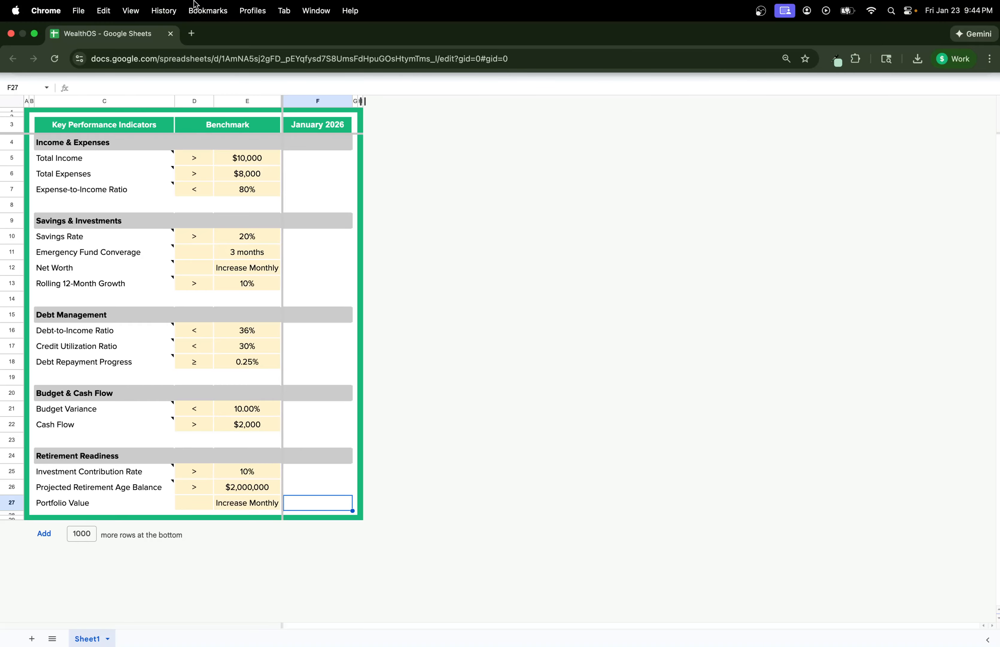
Step: Review the indicators and benchmarks from Total Income through Portfolio Value, along with the January 2026 cells F5:F27
{"action": "left_click_drag", "start_coordinate": [156, 144], "coordinate": [204, 478]}
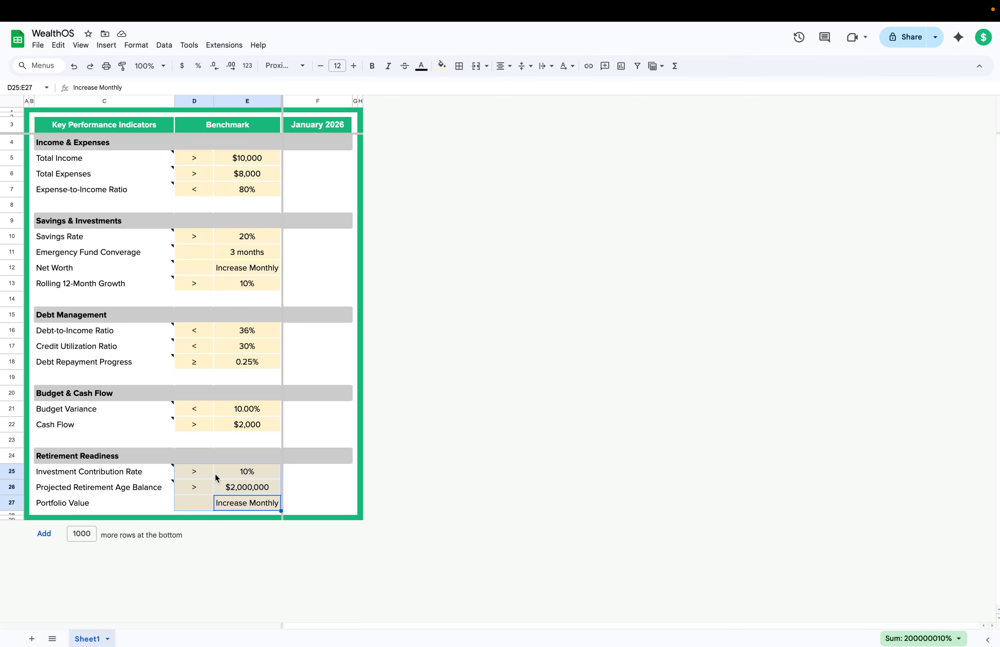
{"action": "left_click", "coordinate": [257, 490]}
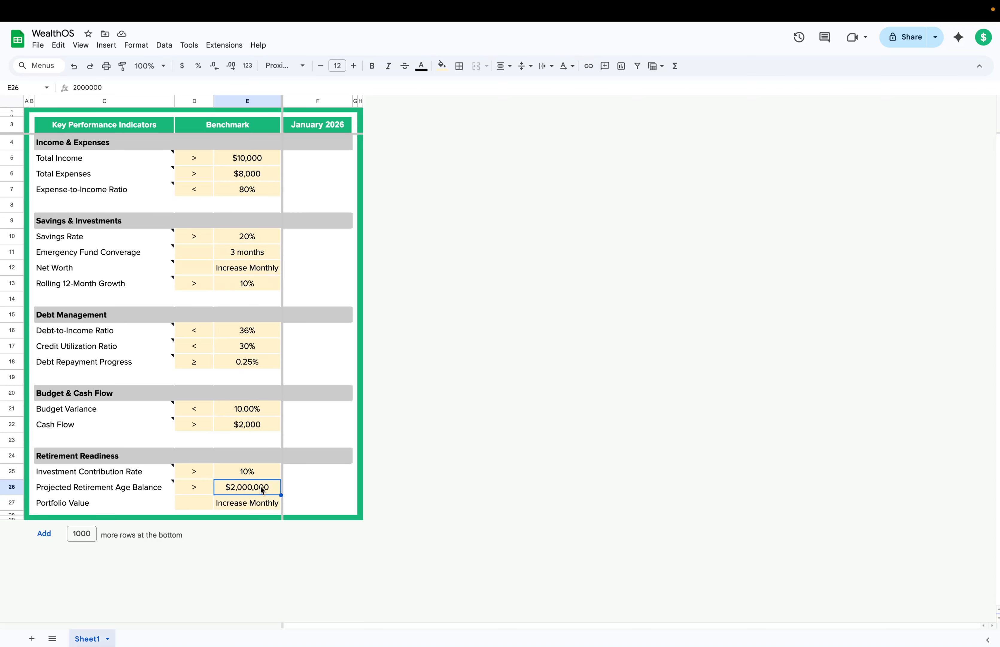
{"action": "mouse_move", "coordinate": [253, 506]}
{"action": "left_mouse_down"}
{"action": "mouse_move", "coordinate": [136, 436]}
{"action": "mouse_move", "coordinate": [100, 159]}
{"action": "left_mouse_up"}
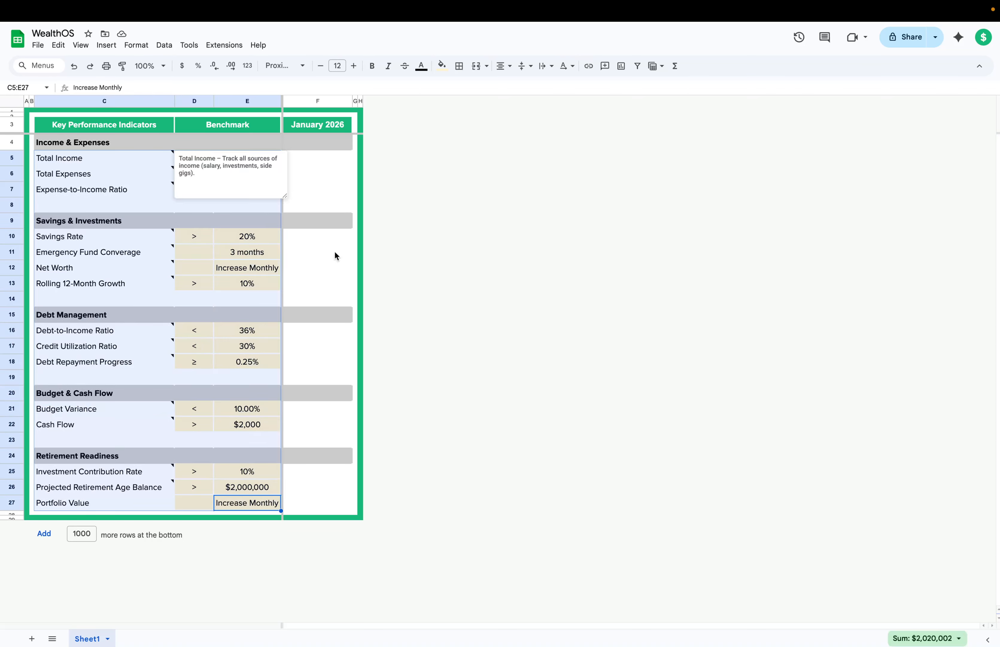
{"action": "left_click", "coordinate": [297, 321]}
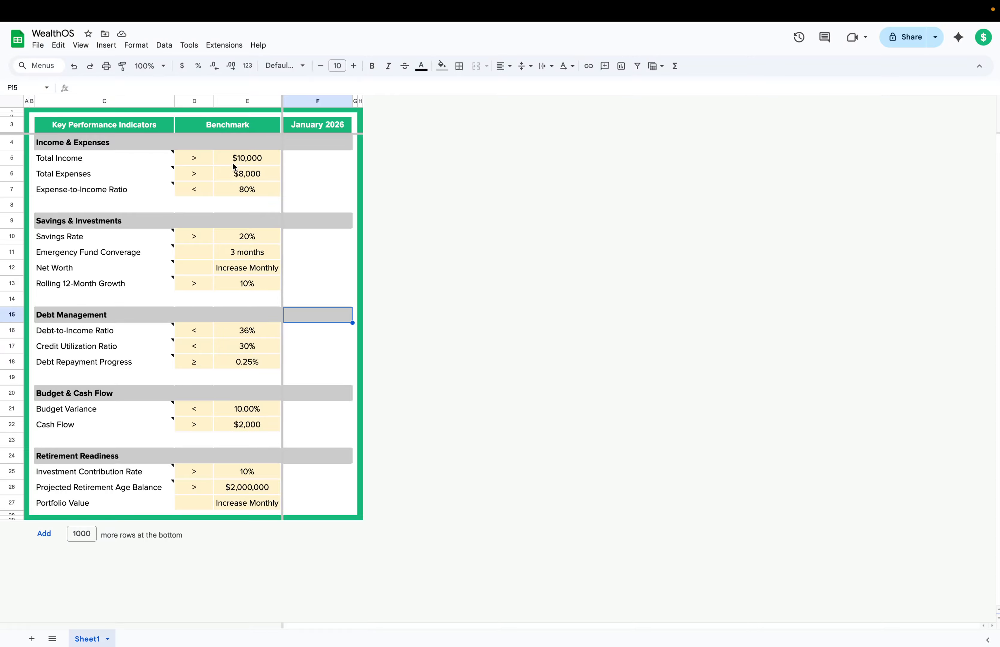
{"action": "left_click_drag", "start_coordinate": [234, 165], "coordinate": [296, 502]}
{"action": "left_click", "coordinate": [296, 502]}
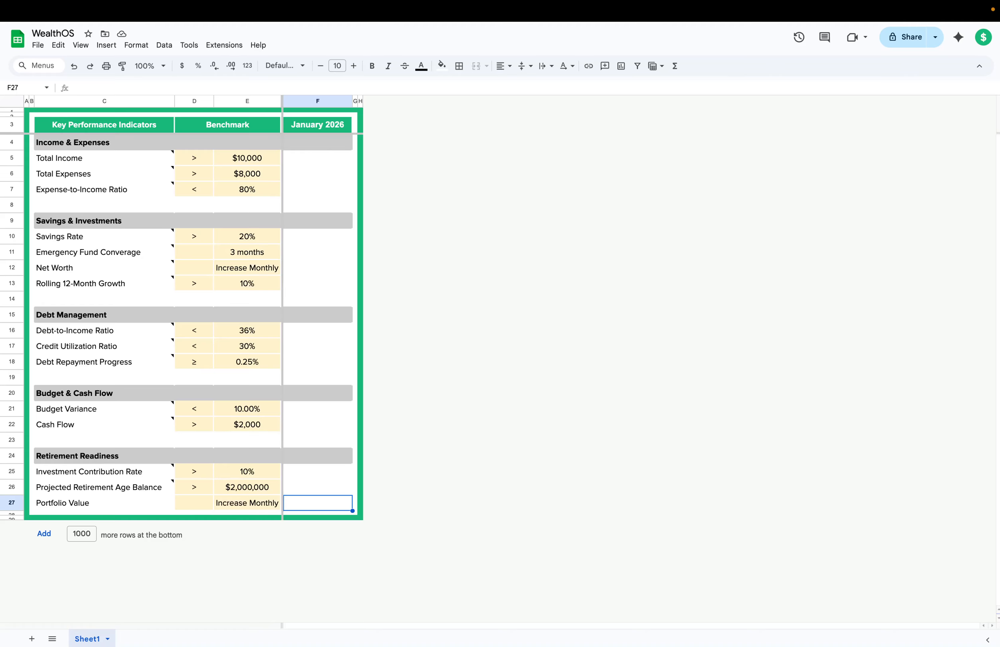
{"action": "left_click_drag", "start_coordinate": [308, 156], "coordinate": [308, 506]}
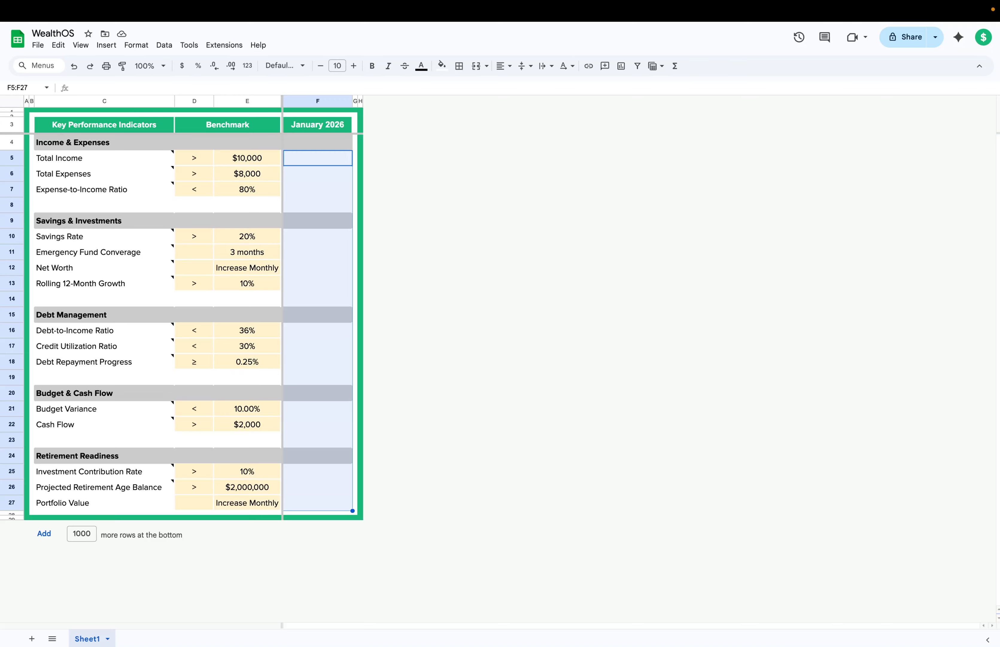
Step: Rename the sheet Sheet1 as "Key Performance Indicators"
{"action": "right_click", "coordinate": [86, 639]}
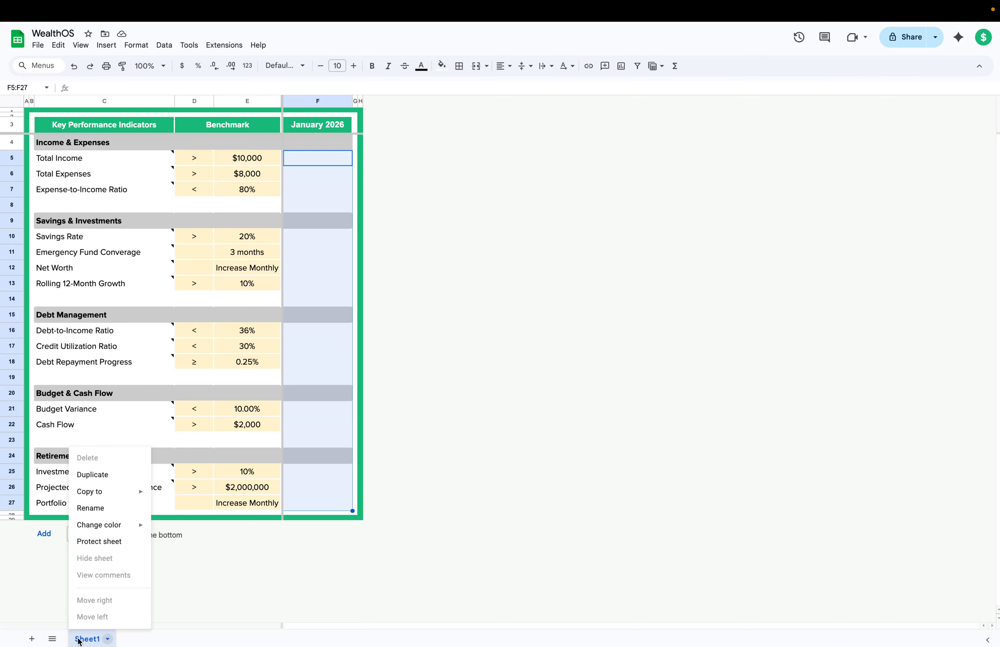
{"action": "left_click", "coordinate": [103, 512]}
{"action": "type", "text": "K"}
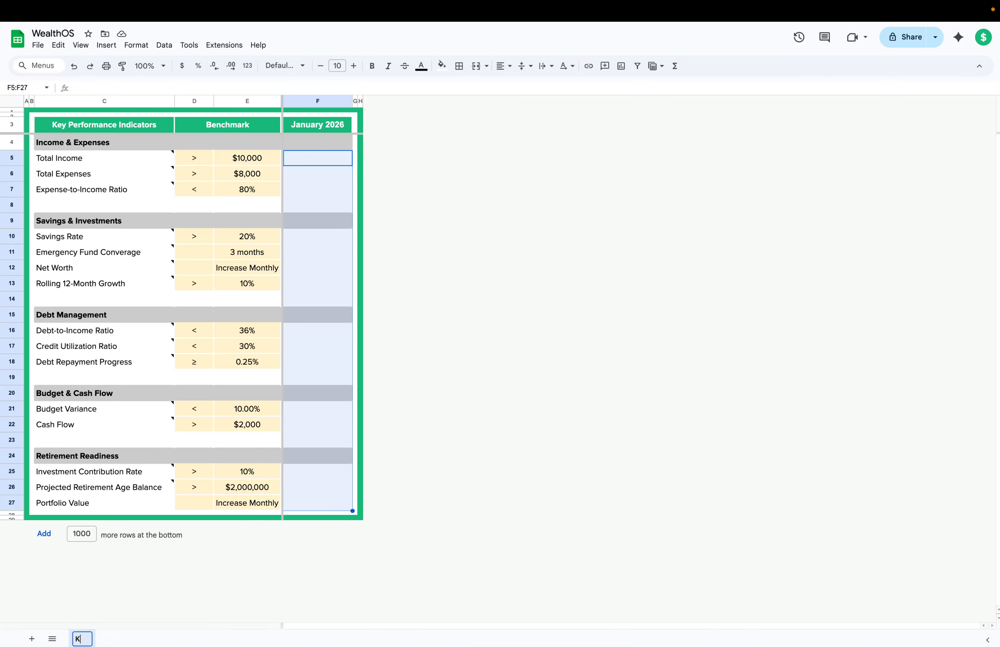
{"action": "type", "text": "ey Performance Indit"}
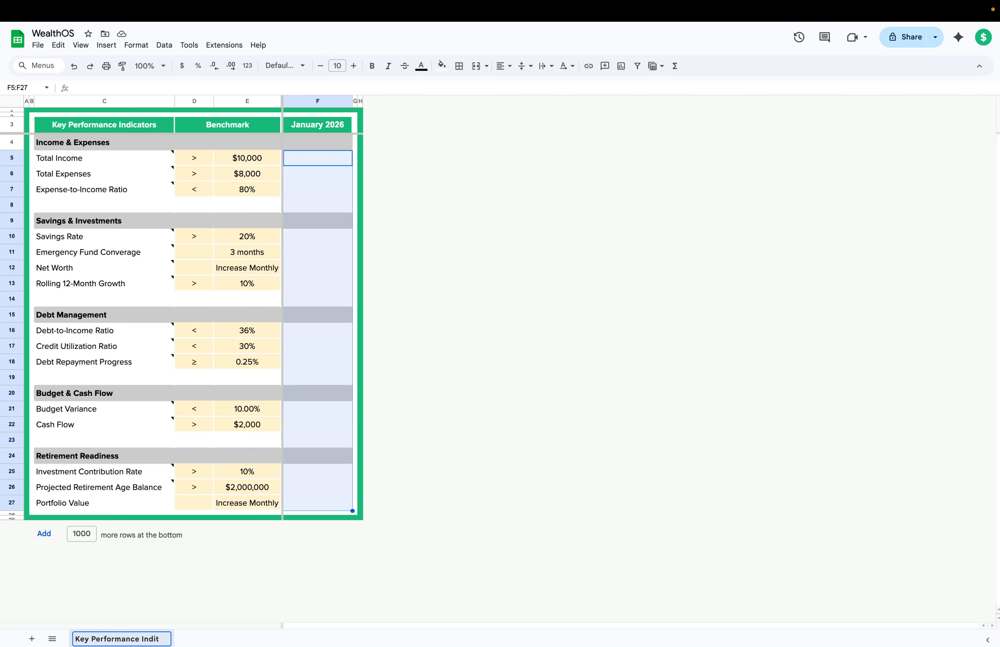
{"action": "key", "text": "BackSpace"}
{"action": "type", "text": "cators"}
{"action": "left_click", "coordinate": [361, 220]}
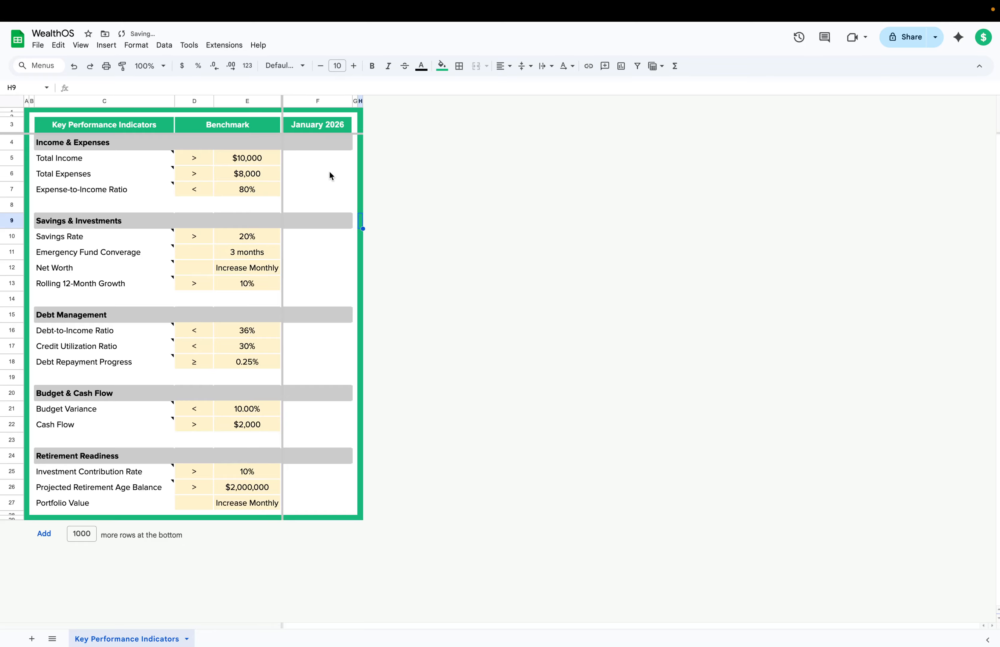